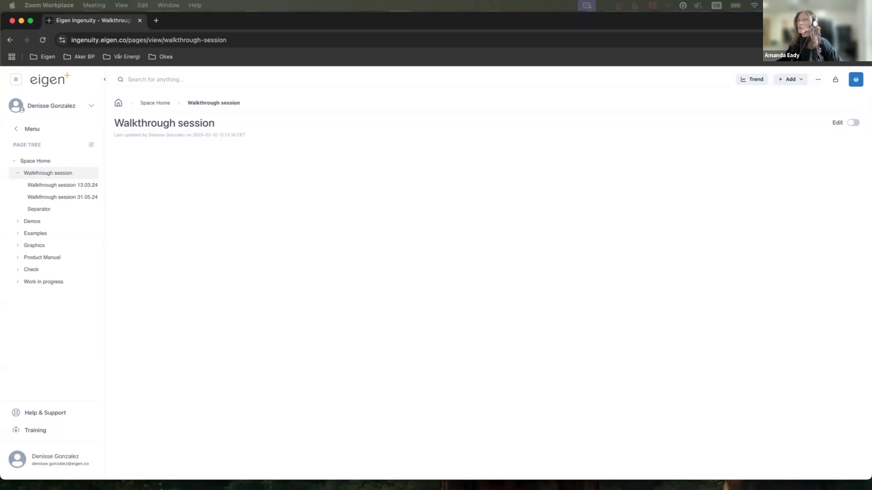
Add a new scaled dashboard page under the Walkthrough session page.
{"action": "left_click", "coordinate": [325, 217]}
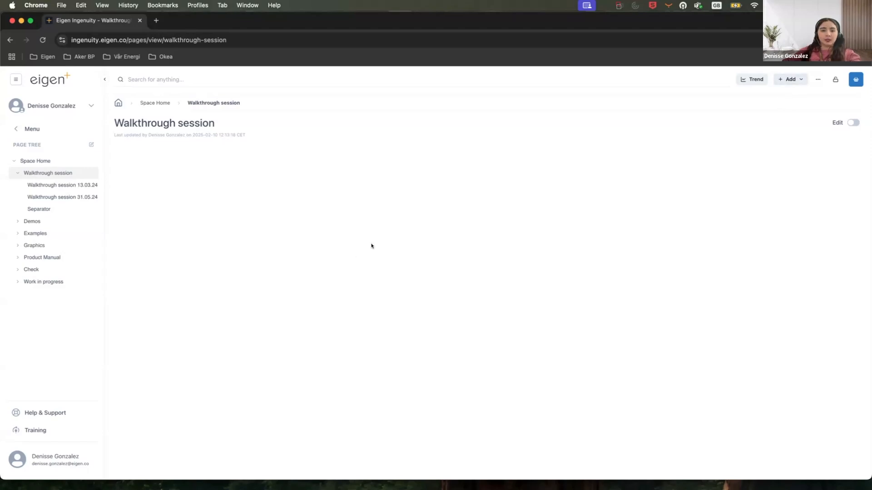
{"action": "left_click", "coordinate": [801, 81]}
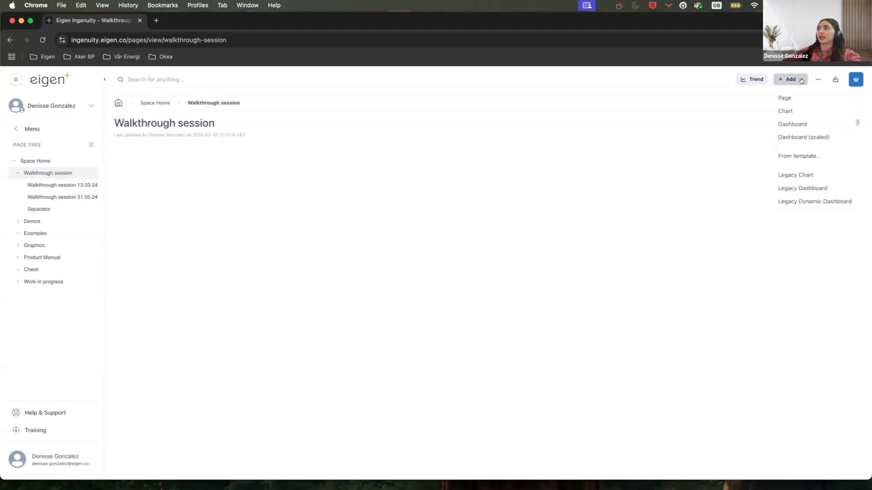
{"action": "left_click", "coordinate": [804, 137]}
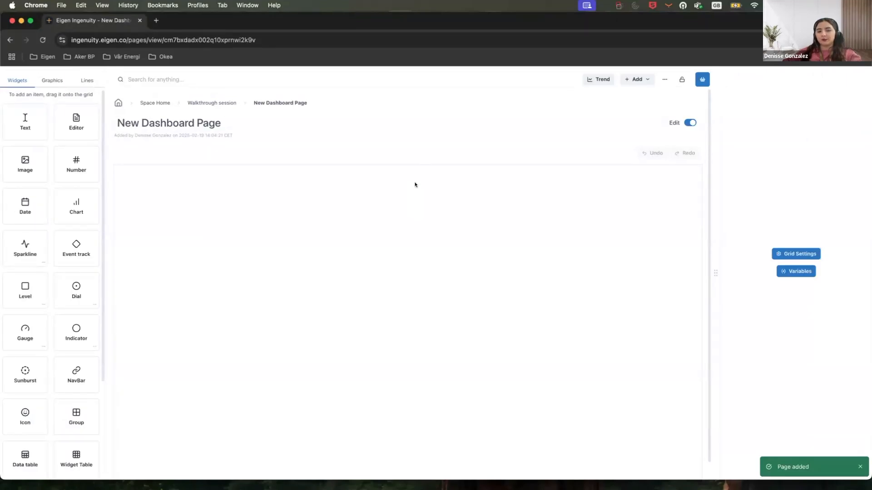
Browse the available widgets in the dashboard item library.
{"action": "left_click", "coordinate": [52, 80]}
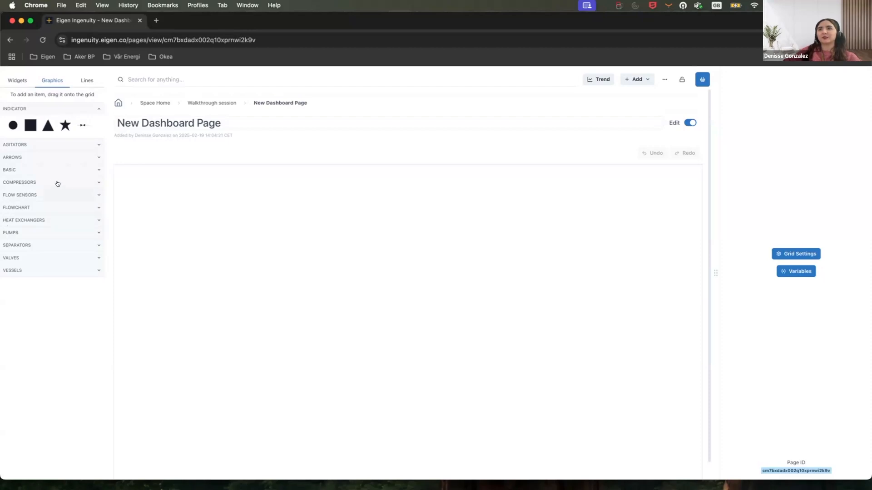
{"action": "left_click", "coordinate": [34, 81]}
{"action": "scroll", "coordinate": [67, 287], "scroll_direction": "down", "scroll_amount": 3}
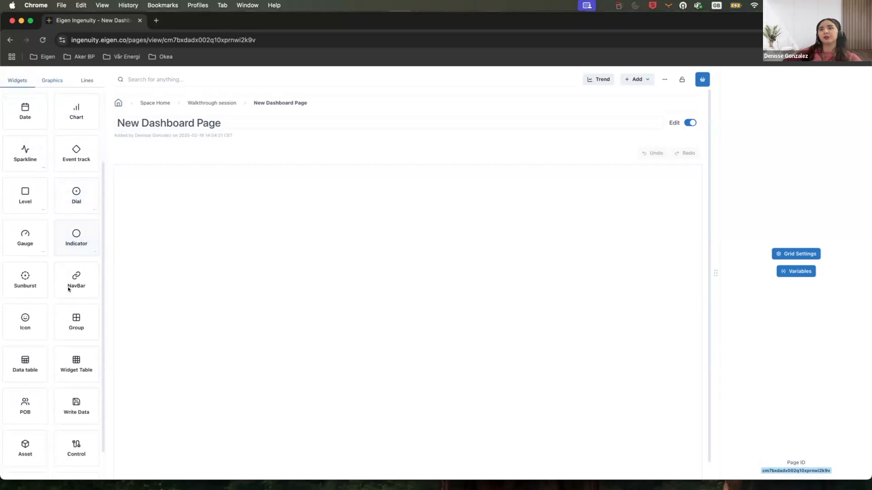
{"action": "scroll", "coordinate": [67, 287], "scroll_direction": "up", "scroll_amount": 3}
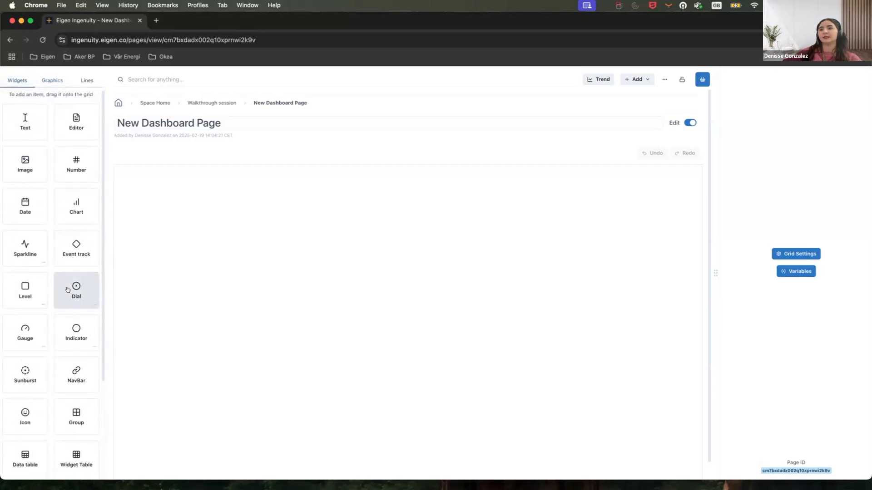
{"action": "scroll", "coordinate": [67, 290], "scroll_direction": "down", "scroll_amount": 4}
{"action": "scroll", "coordinate": [66, 291], "scroll_direction": "up", "scroll_amount": 4}
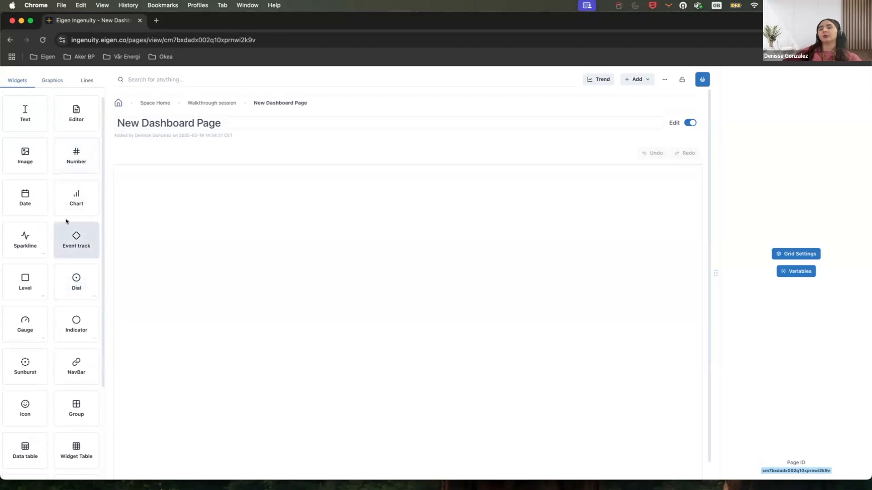
{"action": "scroll", "coordinate": [54, 245], "scroll_direction": "down", "scroll_amount": 3}
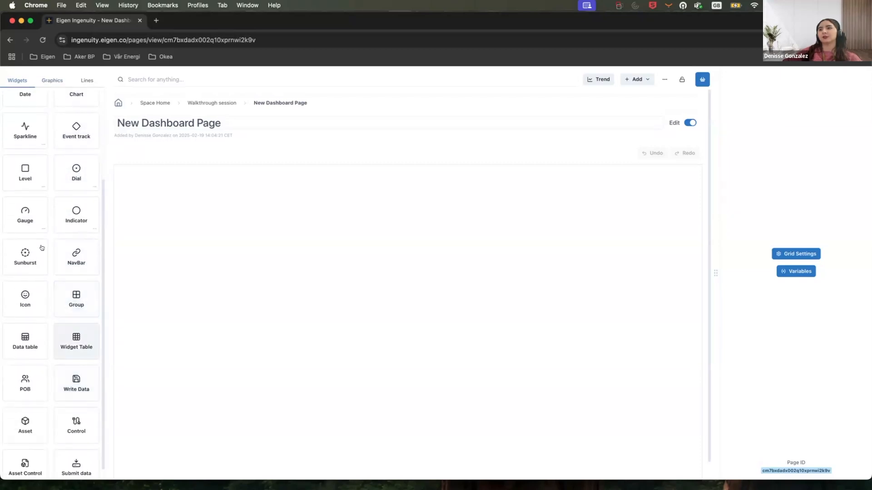
{"action": "scroll", "coordinate": [59, 246], "scroll_direction": "up", "scroll_amount": 3}
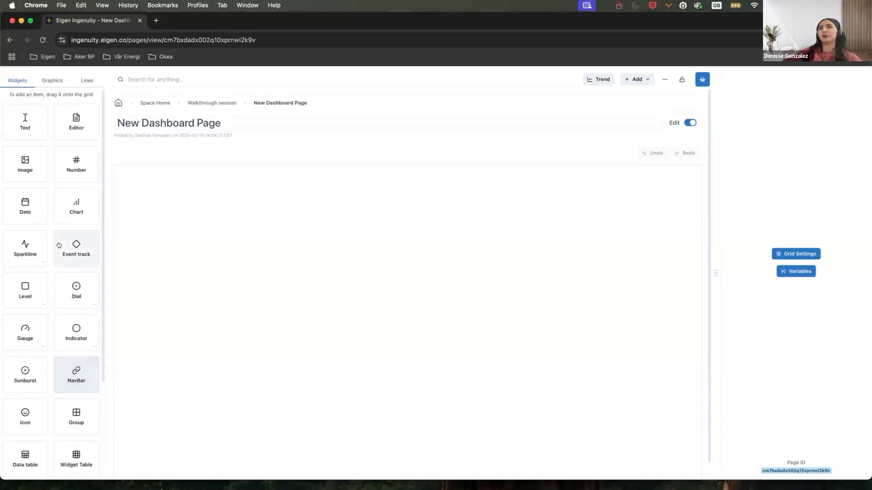
Browse the graphics and lines libraries, expanding the symbol categories to inspect the available shapes.
{"action": "left_click", "coordinate": [57, 81]}
{"action": "left_click", "coordinate": [89, 82]}
{"action": "left_click", "coordinate": [68, 81]}
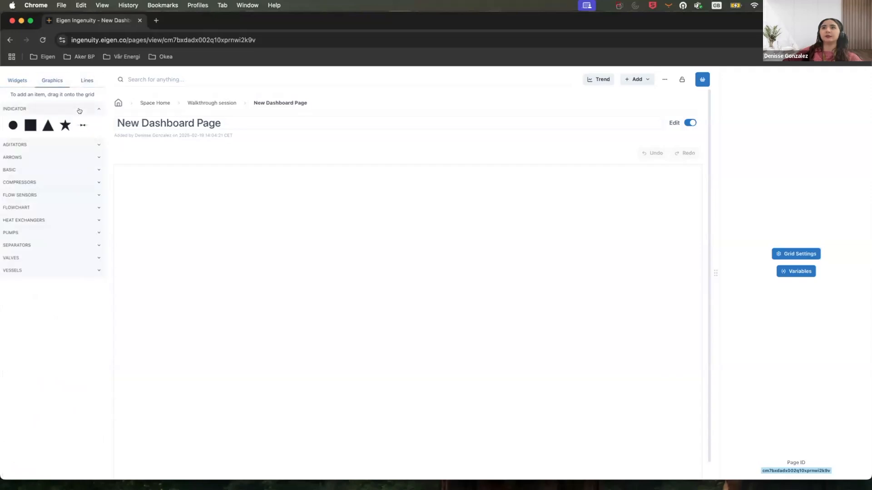
{"action": "left_click", "coordinate": [87, 146]}
{"action": "left_click", "coordinate": [88, 145]}
{"action": "left_click", "coordinate": [89, 170]}
{"action": "left_click", "coordinate": [89, 174]}
{"action": "left_click", "coordinate": [94, 196]}
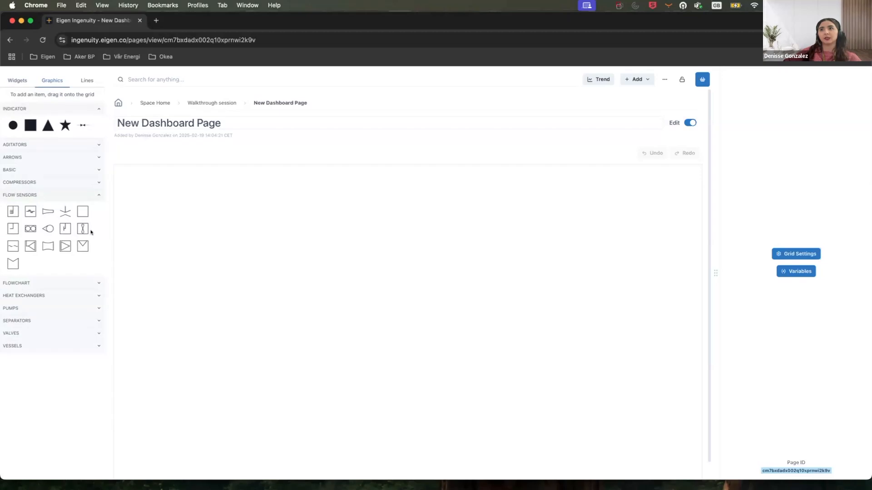
{"action": "left_click", "coordinate": [82, 297]}
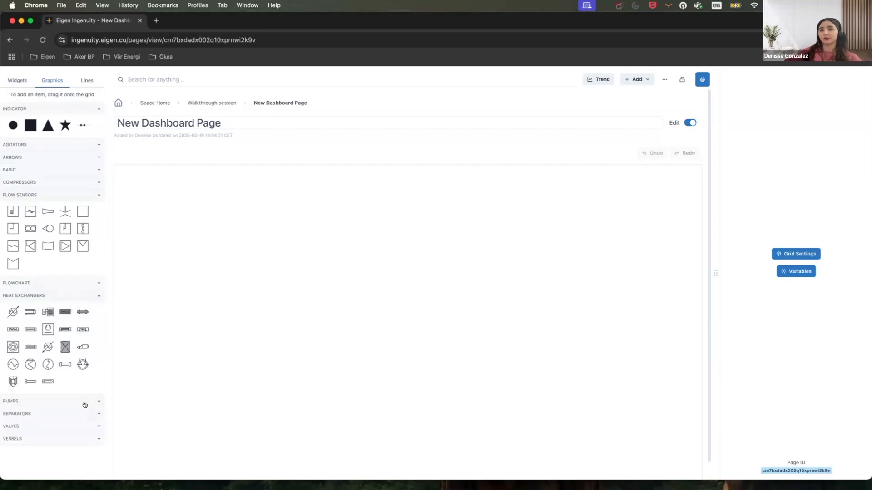
{"action": "left_click", "coordinate": [93, 437]}
{"action": "scroll", "coordinate": [78, 389], "scroll_direction": "down", "scroll_amount": 4}
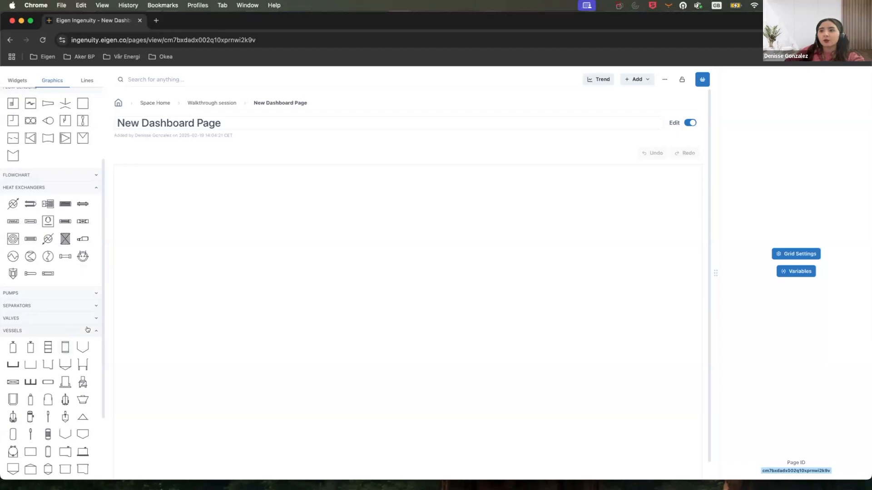
{"action": "scroll", "coordinate": [88, 329], "scroll_direction": "down", "scroll_amount": 5}
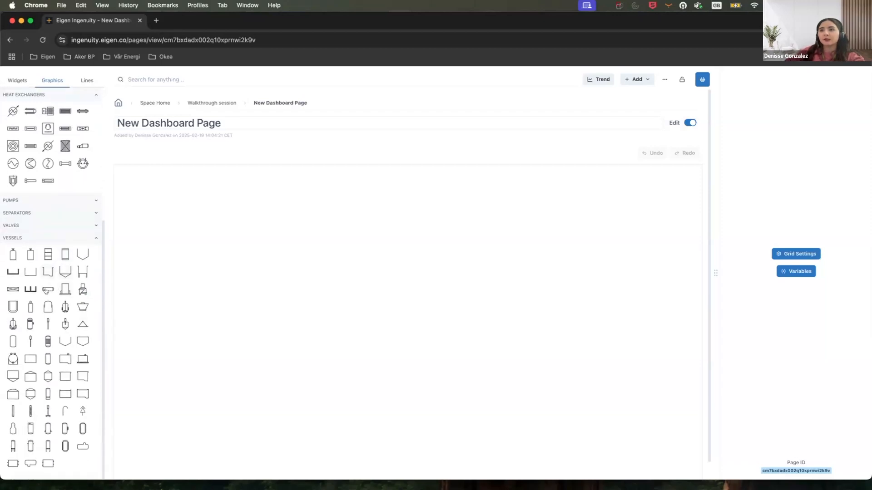
Place a horizontal vessel graphic about 137 by 96 on the dashboard grid and open its Value settings.
{"action": "left_click_drag", "start_coordinate": [46, 291], "coordinate": [293, 305]}
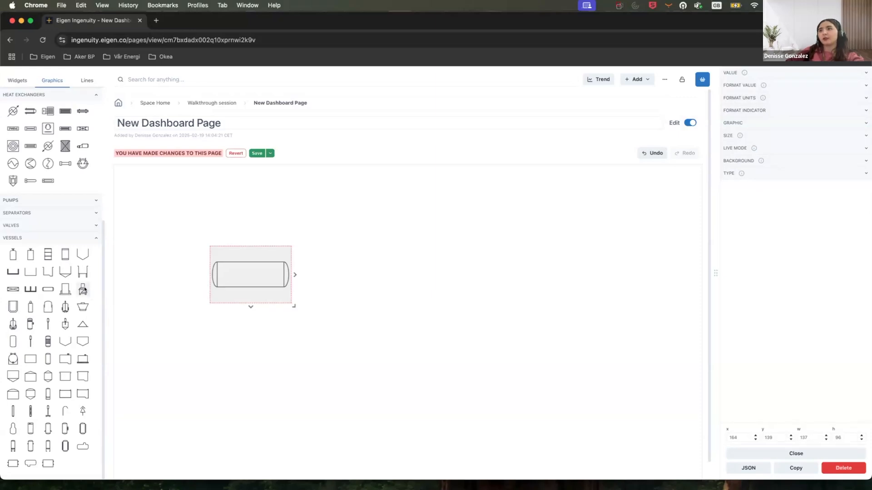
{"action": "left_click", "coordinate": [750, 74]}
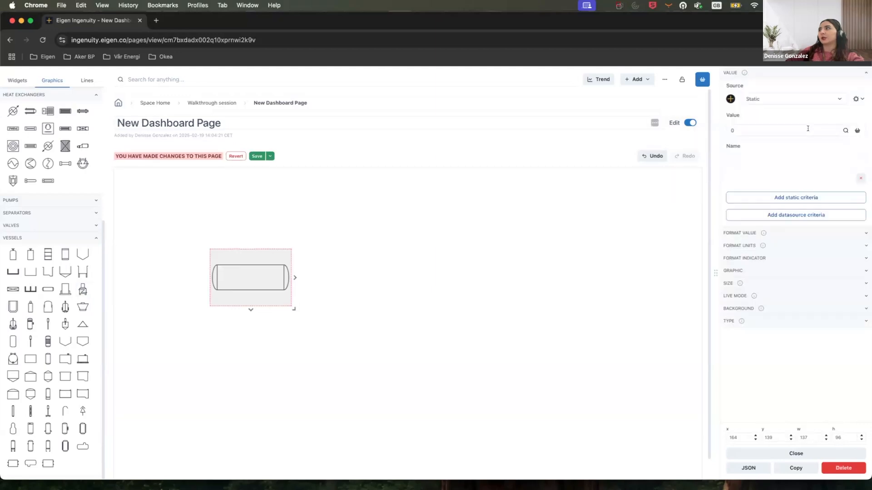
{"action": "left_click", "coordinate": [808, 128]}
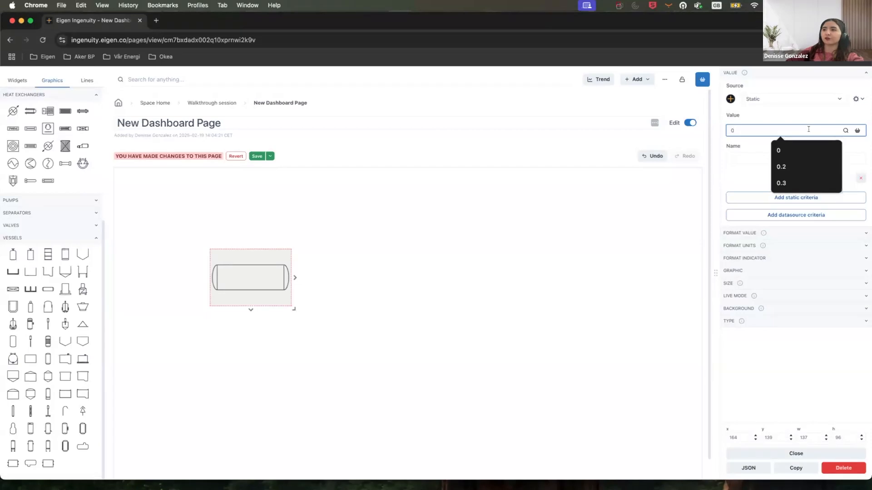
{"action": "left_click", "coordinate": [787, 116]}
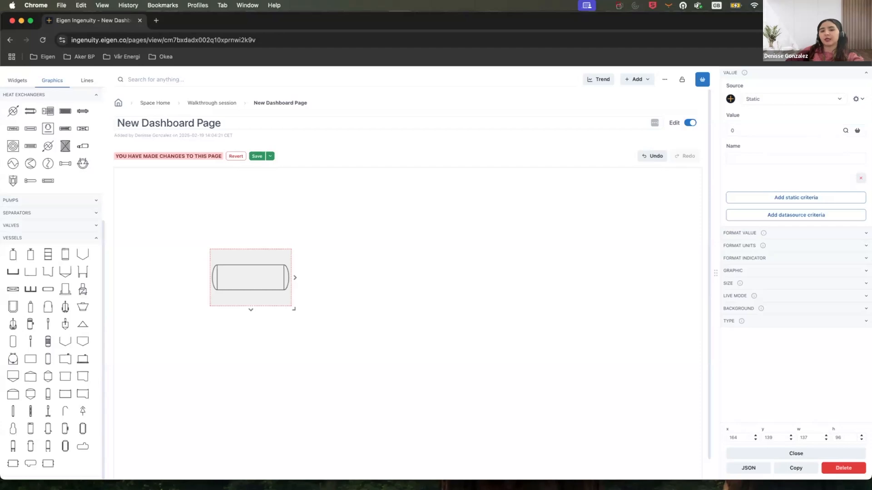
Place a valve graphic to the right of the vessel and open its Value settings.
{"action": "left_click", "coordinate": [56, 225]}
{"action": "left_click_drag", "start_coordinate": [65, 312], "coordinate": [364, 283]}
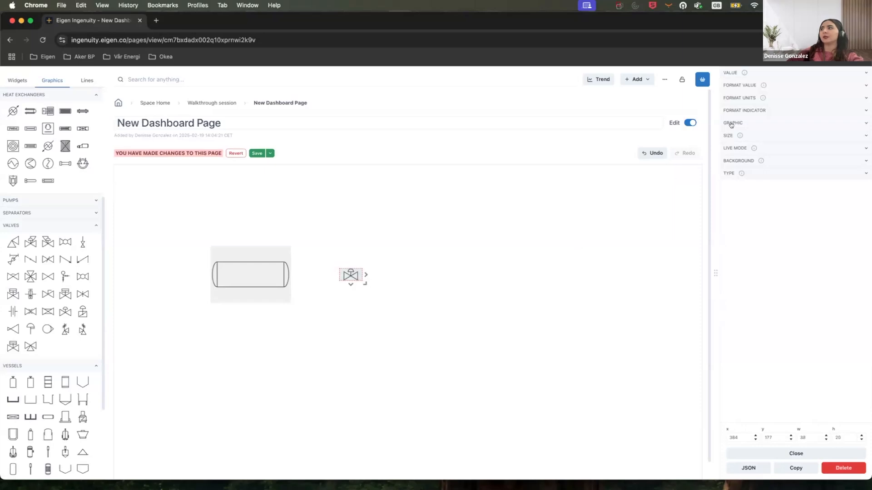
{"action": "left_click", "coordinate": [785, 74]}
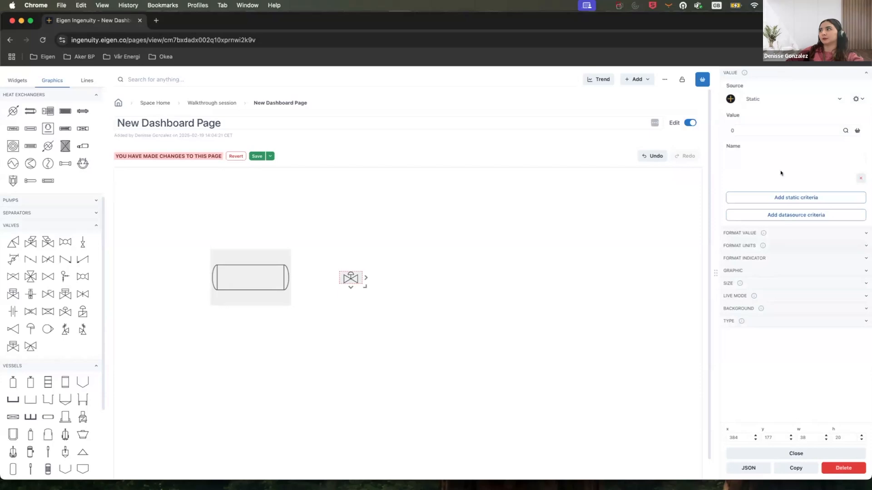
{"action": "left_click", "coordinate": [761, 128]}
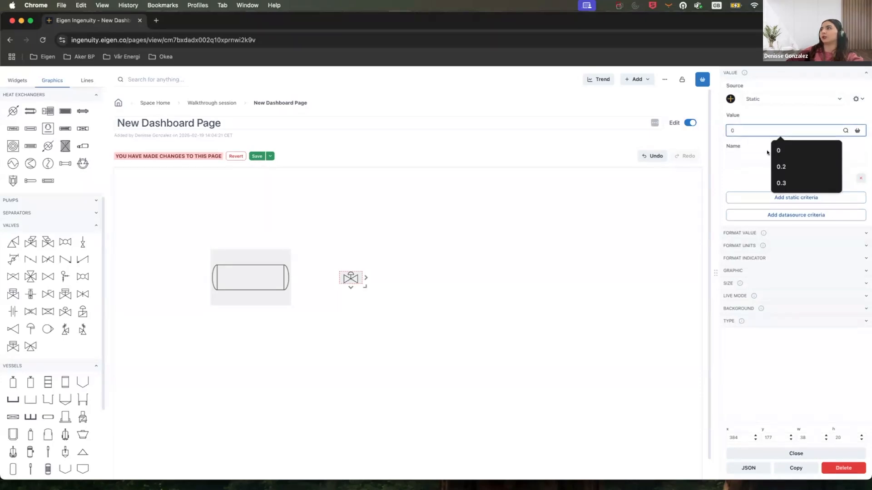
Add a static criterion to the valve with value 0 and Pulse enabled.
{"action": "left_click", "coordinate": [768, 198]}
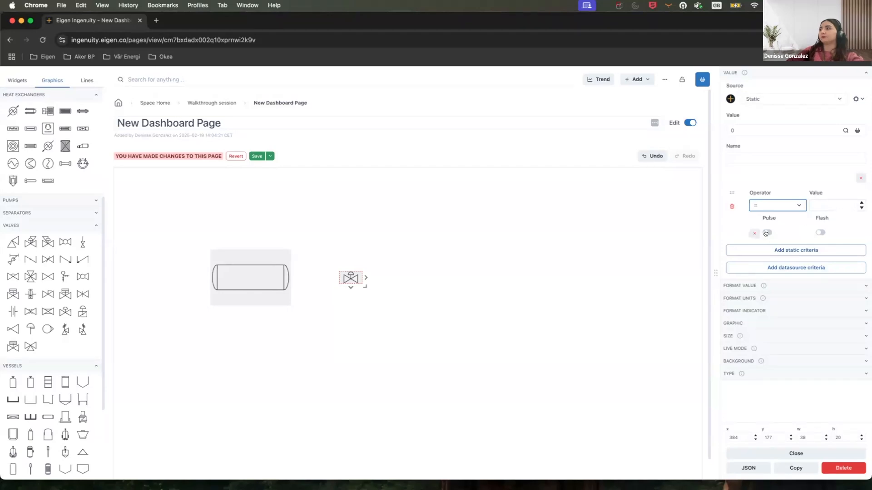
{"action": "left_click", "coordinate": [824, 203]}
{"action": "type", "text": "0"}
{"action": "left_click", "coordinate": [767, 232]}
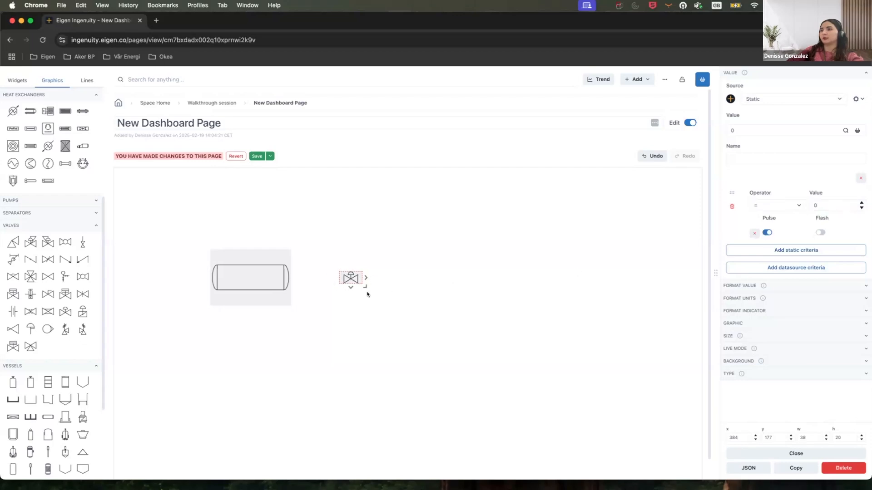
Add a second static criterion and a datasource criterion to the valve.
{"action": "left_click", "coordinate": [843, 249]}
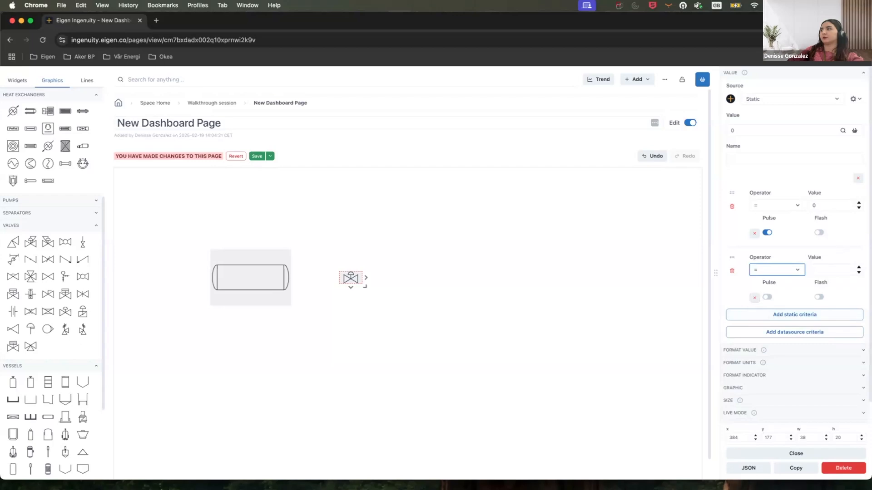
{"action": "left_click", "coordinate": [806, 333]}
{"action": "scroll", "coordinate": [808, 327], "scroll_direction": "down", "scroll_amount": 3}
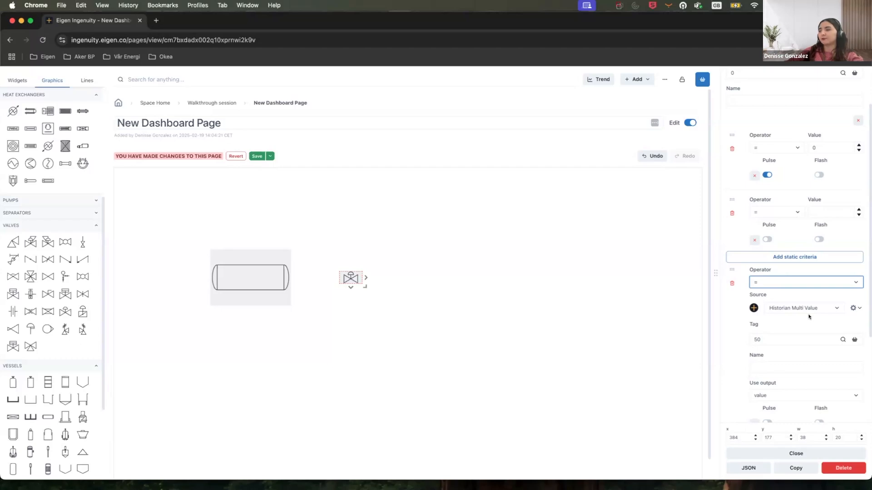
{"action": "scroll", "coordinate": [797, 285], "scroll_direction": "up", "scroll_amount": 3}
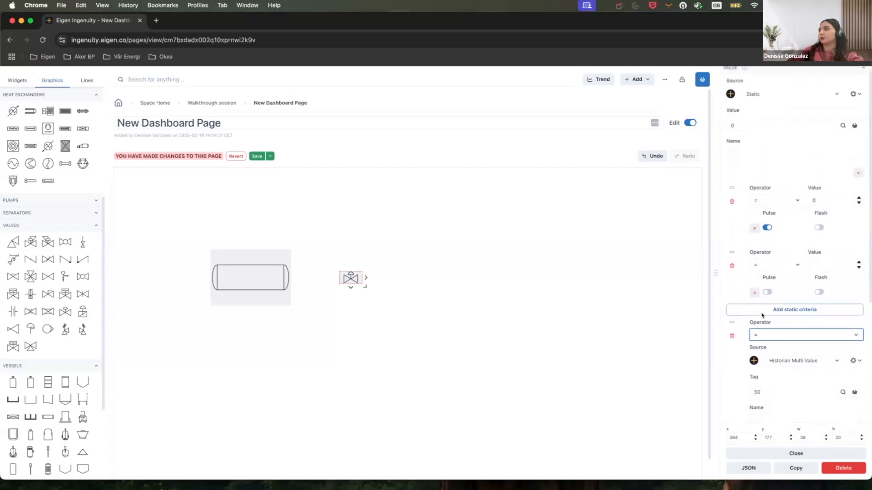
Delete the datasource criterion and both static criteria from the valve.
{"action": "left_click", "coordinate": [726, 342]}
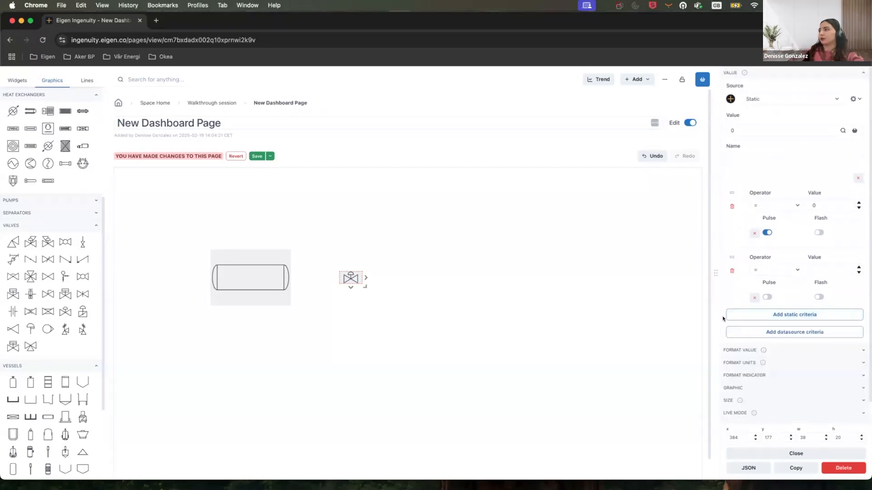
{"action": "left_click", "coordinate": [732, 271]}
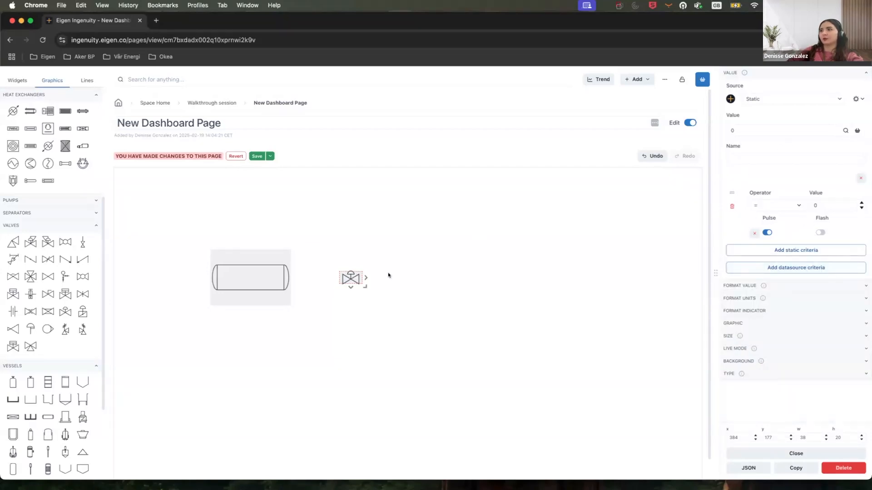
{"action": "left_click", "coordinate": [732, 204]}
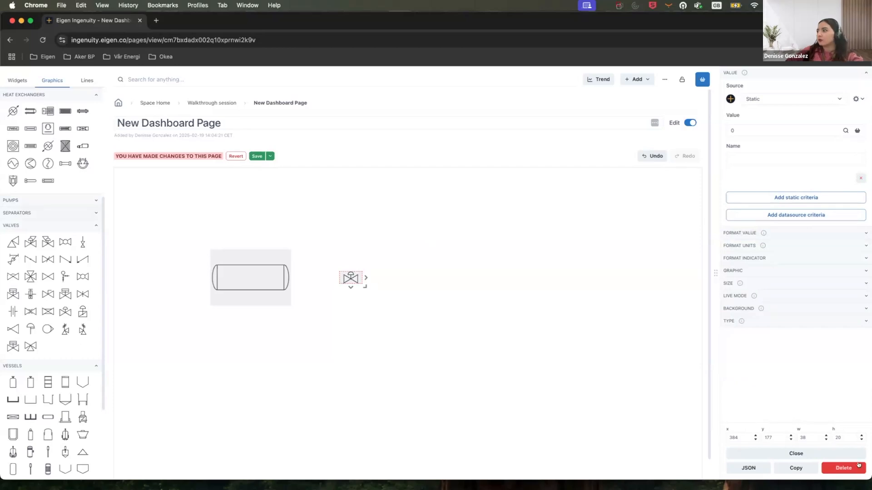
Duplicate the valve graphic and delete the copy.
{"action": "left_click", "coordinate": [795, 468]}
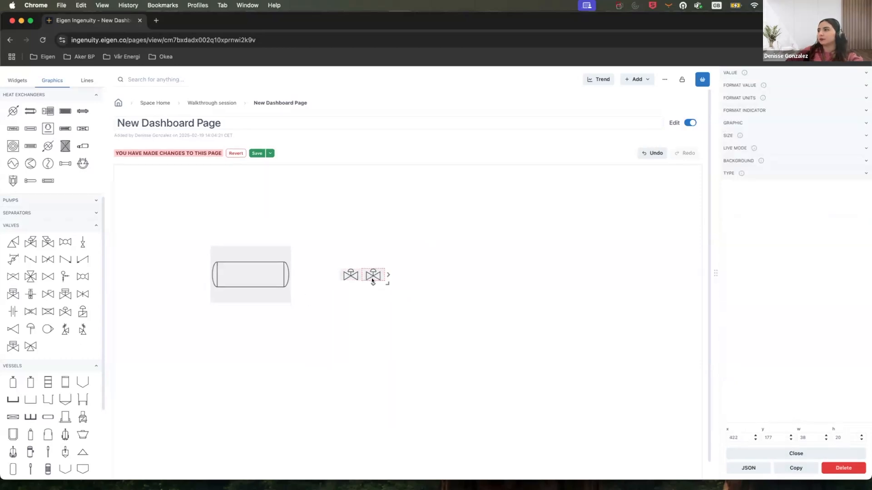
{"action": "left_click", "coordinate": [827, 468]}
Move and enlarge the vessel graphic to about 211 by 136.
{"action": "left_click_drag", "start_coordinate": [280, 274], "coordinate": [417, 350]}
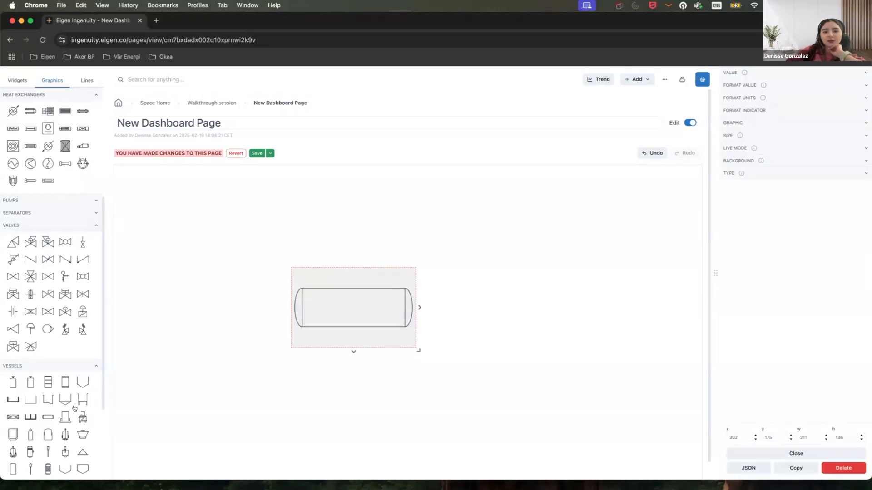
Place a valve graphic below and to the right of the vessel.
{"action": "scroll", "coordinate": [71, 421], "scroll_direction": "down", "scroll_amount": 2}
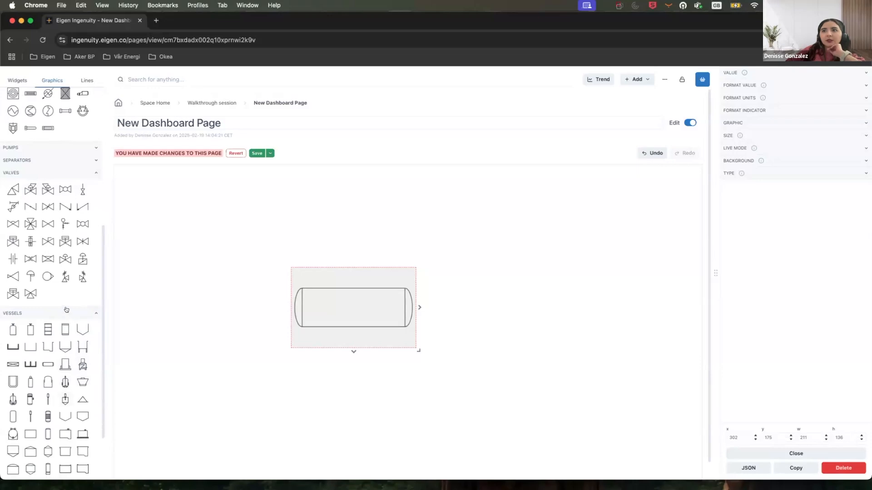
{"action": "left_click", "coordinate": [66, 310]}
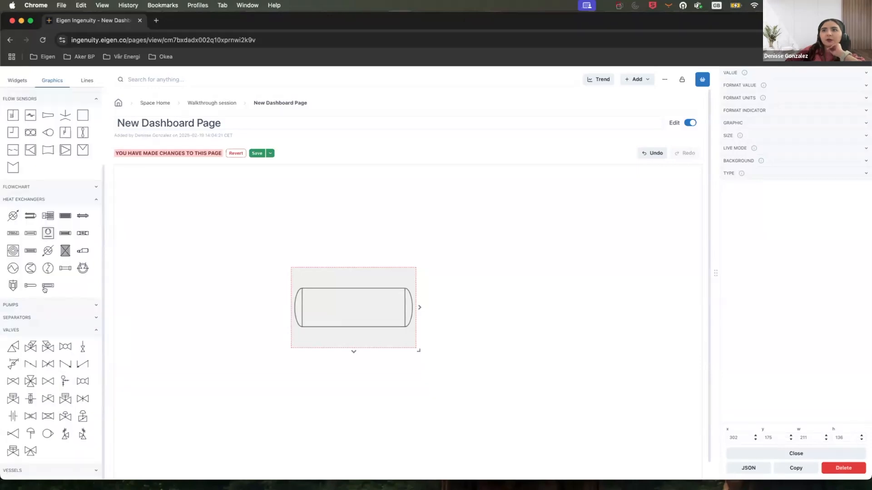
{"action": "left_click", "coordinate": [57, 329]}
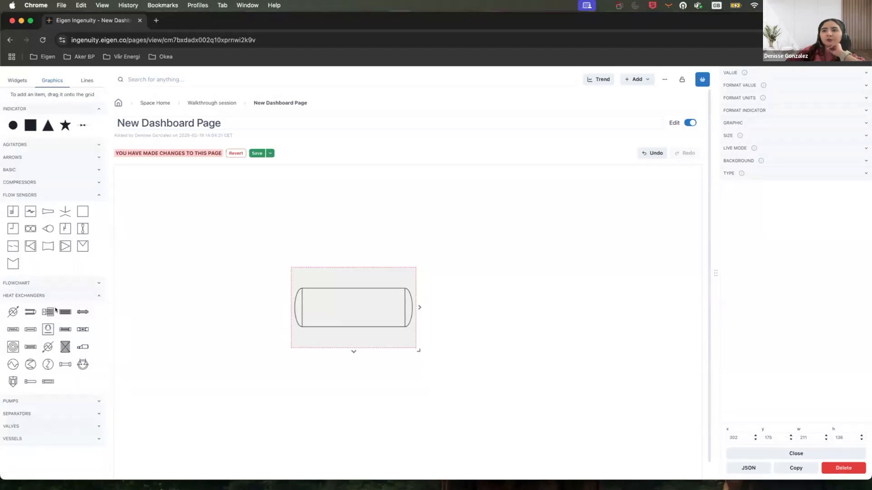
{"action": "left_click", "coordinate": [58, 427]}
{"action": "scroll", "coordinate": [58, 428], "scroll_direction": "down", "scroll_amount": 4}
{"action": "left_click_drag", "start_coordinate": [49, 385], "coordinate": [470, 359]}
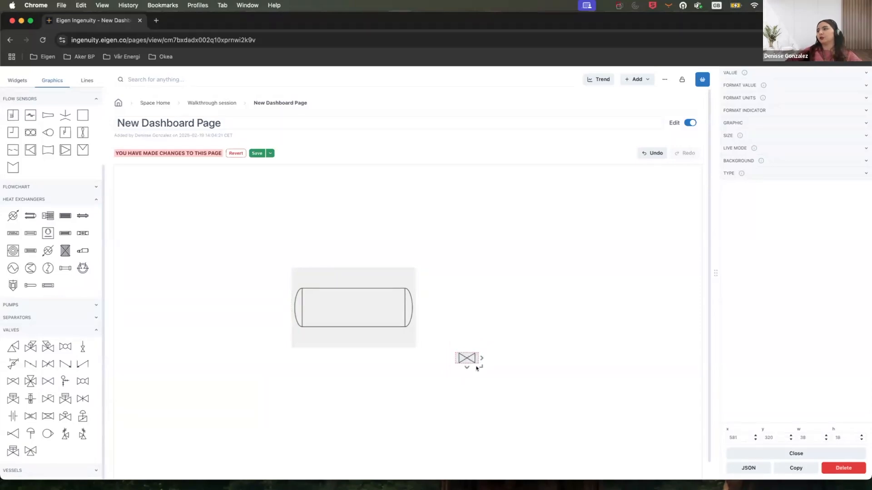
Resize the valve to about 37 by 20 and move it slightly right, below the vessel.
{"action": "mouse_move", "coordinate": [481, 368]}
{"action": "left_mouse_down"}
{"action": "mouse_move", "coordinate": [491, 378]}
{"action": "mouse_move", "coordinate": [479, 368]}
{"action": "left_mouse_up"}
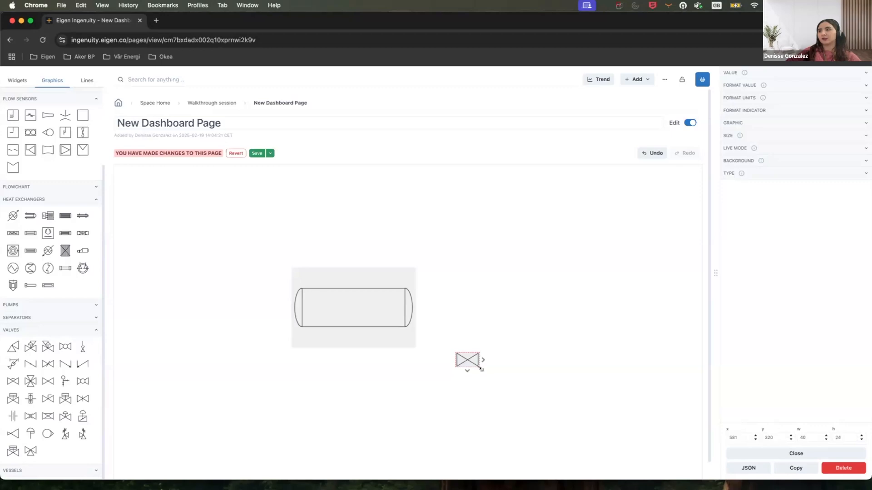
{"action": "left_click_drag", "start_coordinate": [480, 368], "coordinate": [479, 363]}
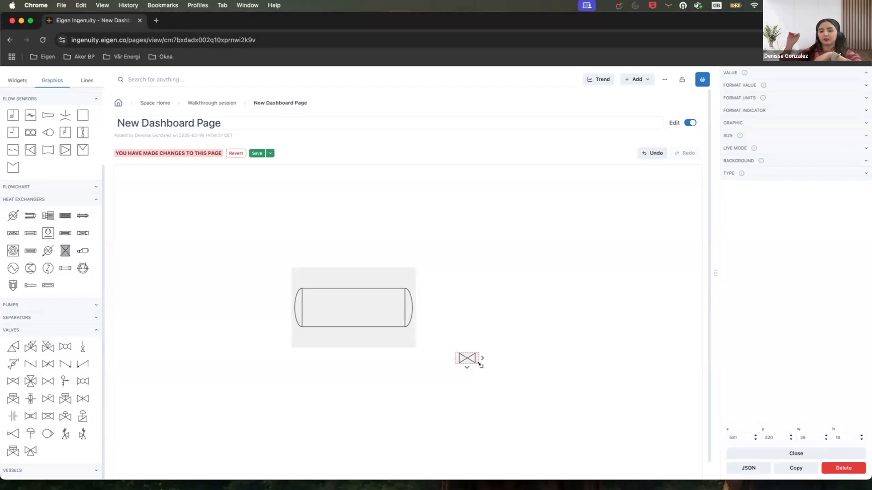
{"action": "left_click_drag", "start_coordinate": [479, 364], "coordinate": [478, 365]}
{"action": "mouse_move", "coordinate": [467, 356]}
{"action": "left_mouse_down"}
{"action": "mouse_move", "coordinate": [474, 359]}
{"action": "mouse_move", "coordinate": [457, 367]}
{"action": "left_mouse_up"}
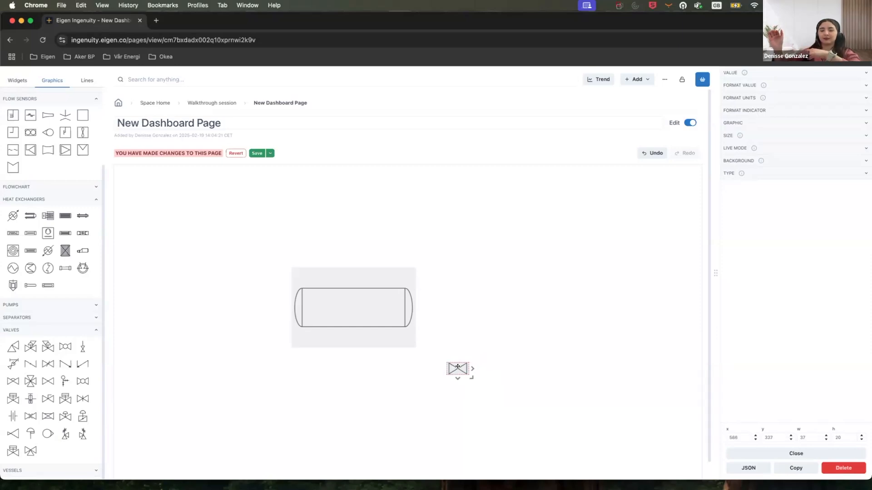
{"action": "left_click_drag", "start_coordinate": [458, 366], "coordinate": [437, 375]}
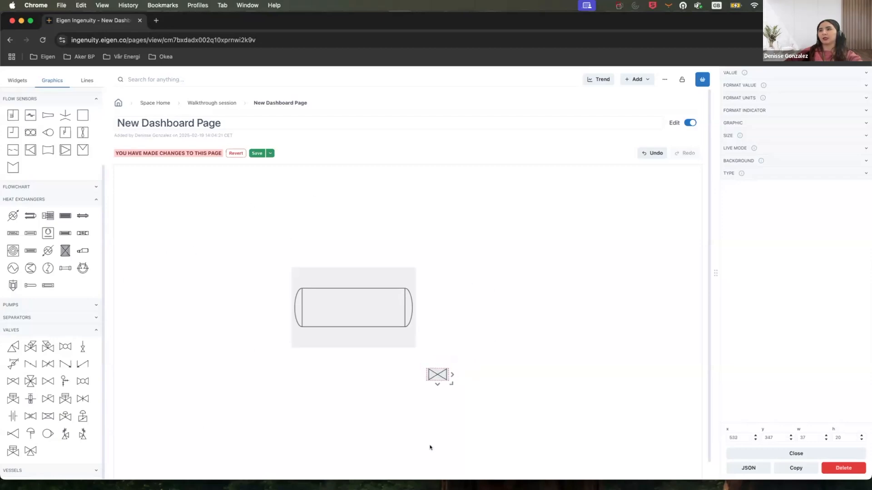
{"action": "left_click_drag", "start_coordinate": [444, 373], "coordinate": [474, 377]}
Place an actuated valve graphic to the right of the first valve.
{"action": "left_click_drag", "start_coordinate": [64, 417], "coordinate": [501, 368]}
{"action": "left_click_drag", "start_coordinate": [558, 398], "coordinate": [545, 387]}
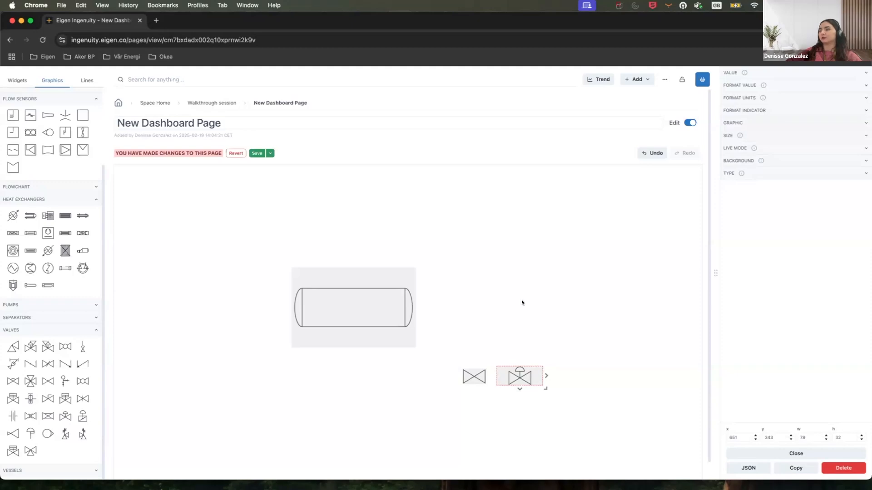
Duplicate the actuated valve and move the copy further to the right.
{"action": "left_click", "coordinate": [793, 123]}
{"action": "left_click", "coordinate": [792, 123]}
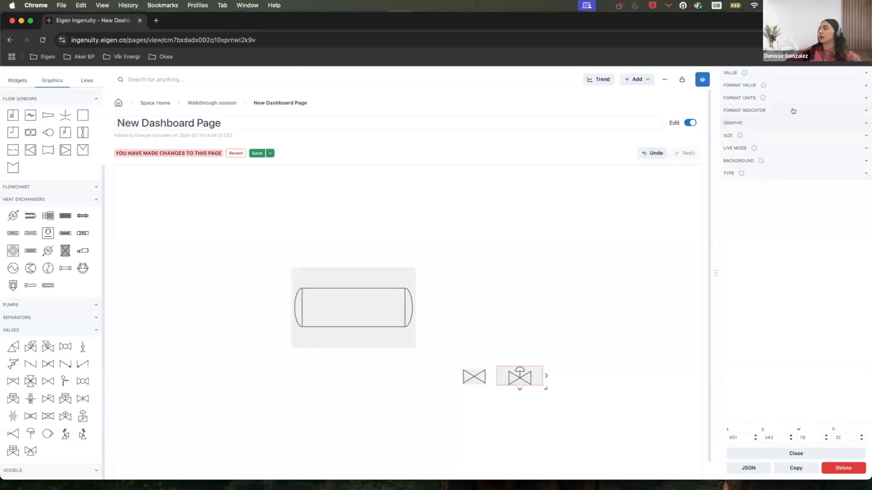
{"action": "left_click", "coordinate": [793, 111]}
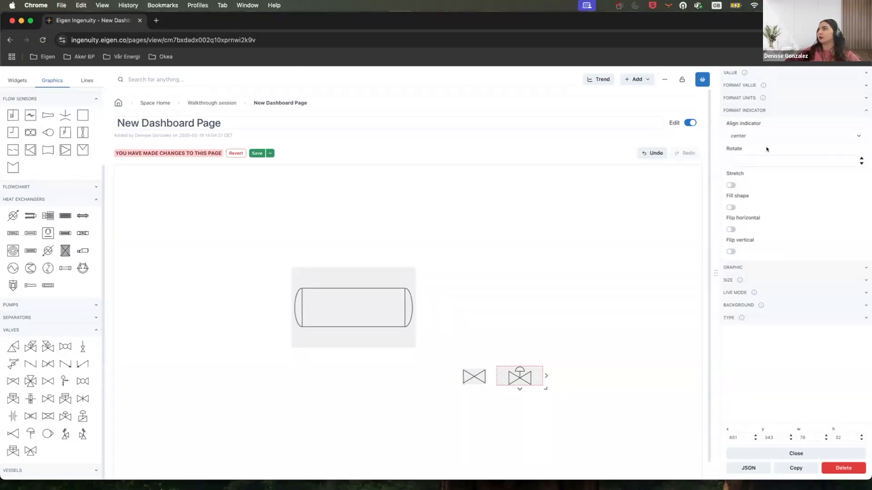
{"action": "left_click", "coordinate": [746, 161]}
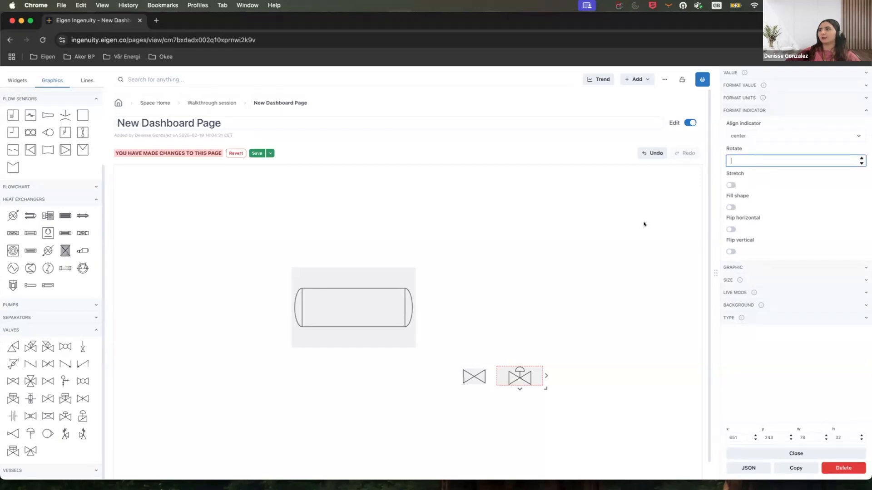
{"action": "left_click", "coordinate": [795, 468]}
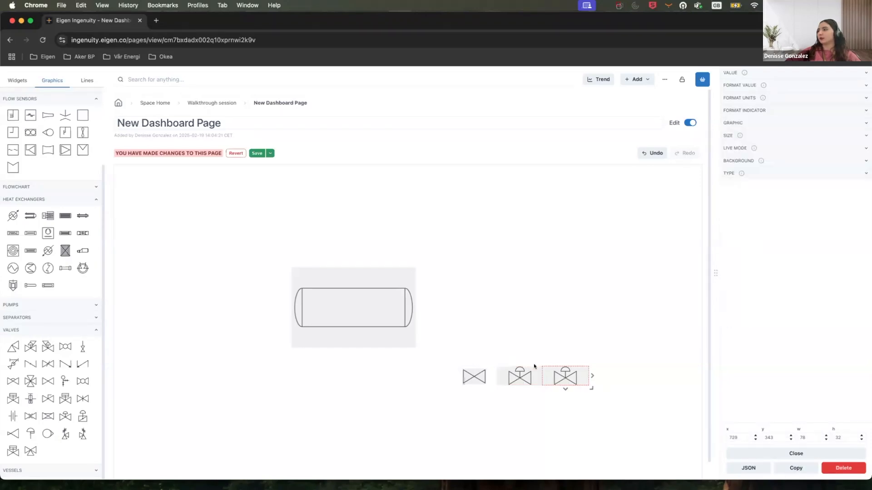
{"action": "left_click_drag", "start_coordinate": [578, 377], "coordinate": [600, 379]}
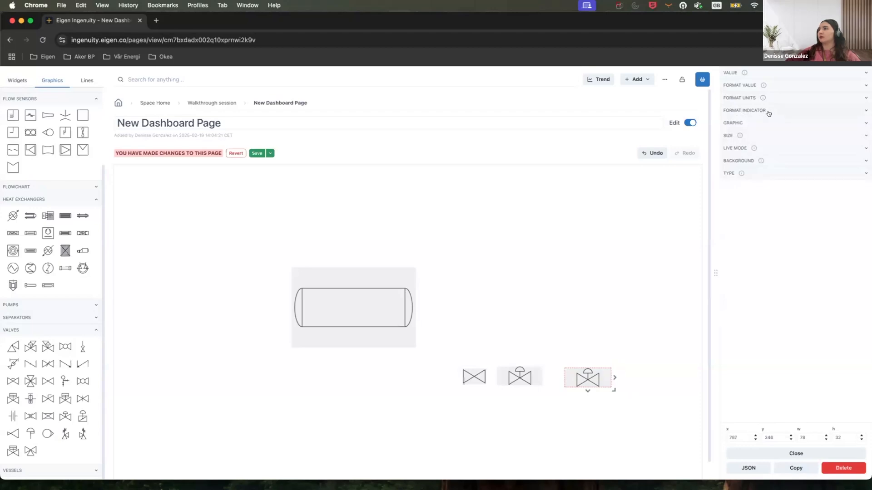
Set the copied actuated valve's indicator rotation to 180.
{"action": "left_click", "coordinate": [786, 111]}
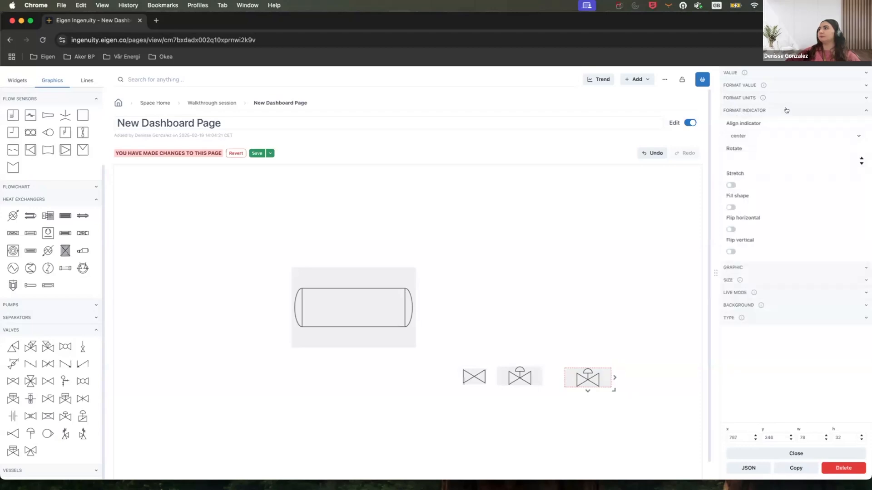
{"action": "left_click", "coordinate": [752, 157]}
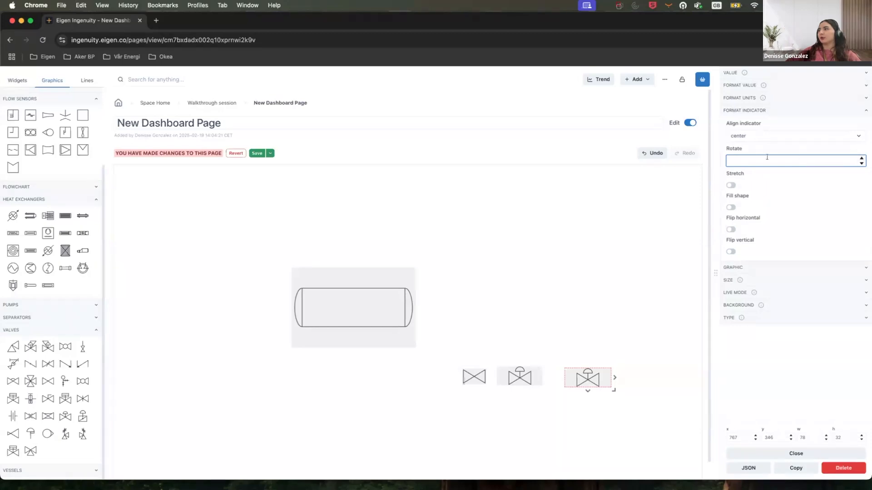
{"action": "type", "text": "5"}
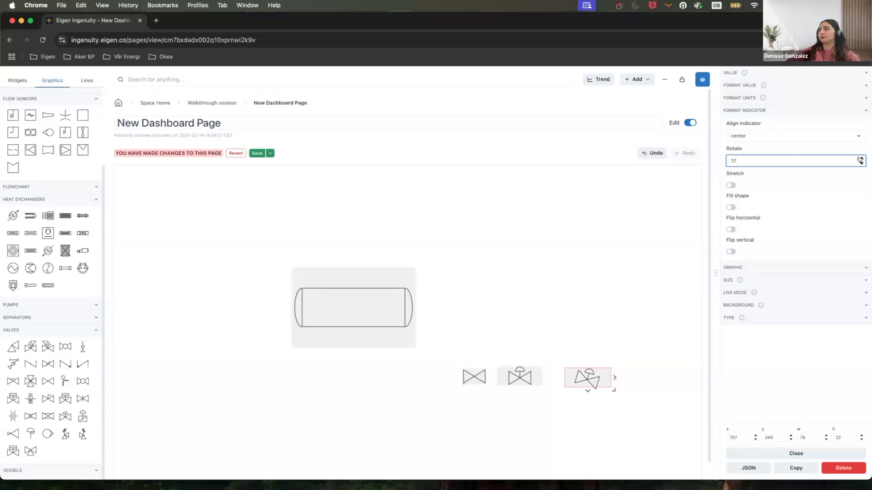
{"action": "left_click", "coordinate": [860, 160]}
{"action": "left_click_drag", "start_coordinate": [768, 158], "coordinate": [722, 158]}
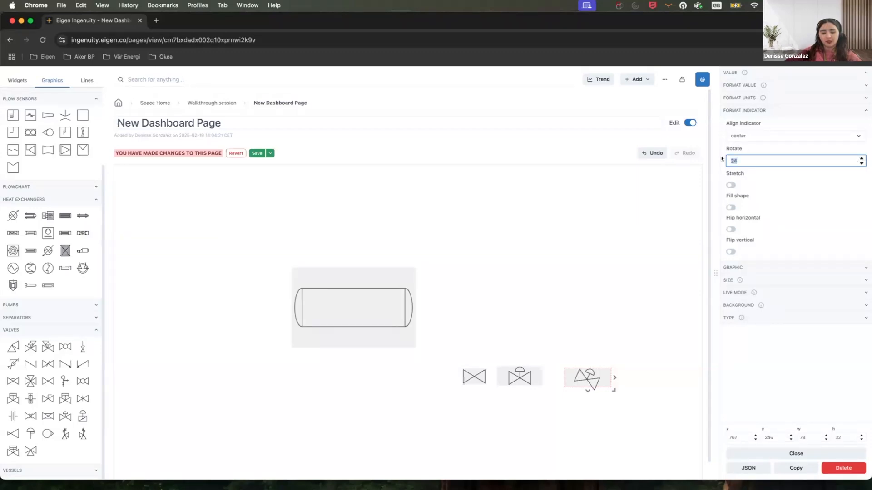
{"action": "type", "text": "90"}
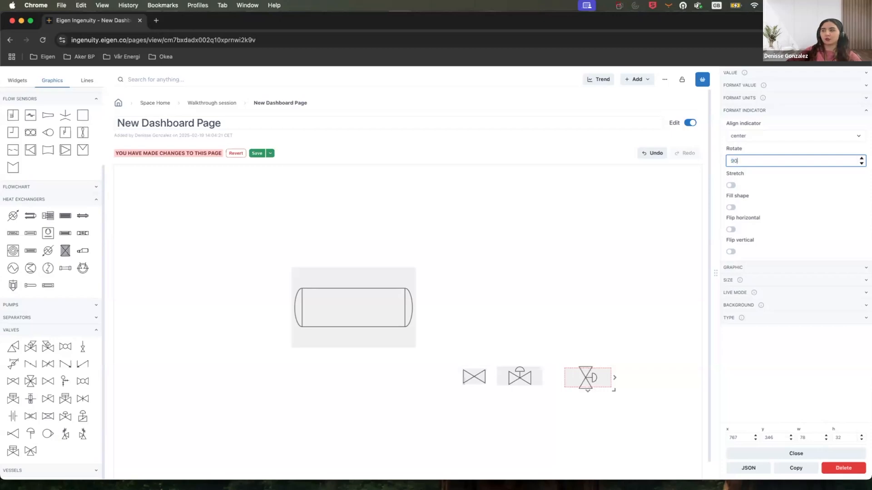
{"action": "double_click", "coordinate": [730, 157]}
{"action": "type", "text": "180"}
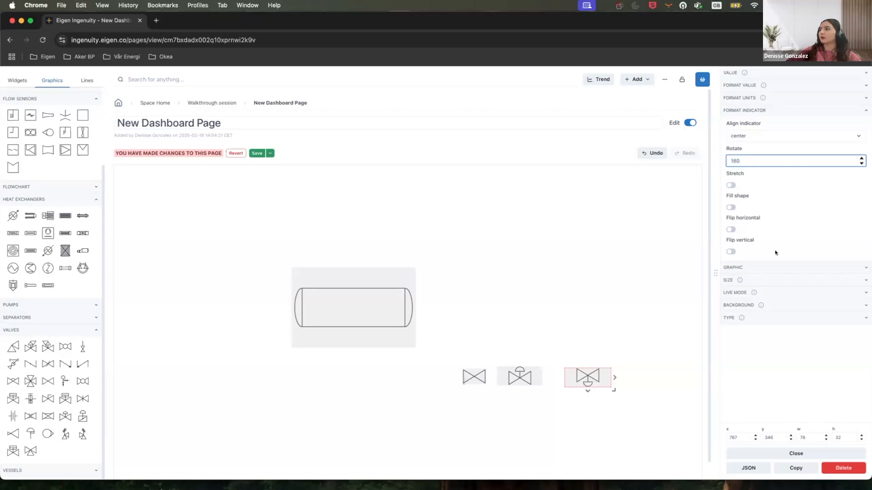
Move the rotated valve above the vessel.
{"action": "left_click_drag", "start_coordinate": [609, 380], "coordinate": [419, 209]}
{"action": "left_click", "coordinate": [525, 374]}
Draw an elbow line coming from the left down into the vessel's top, with an arrowhead at its end.
{"action": "left_click", "coordinate": [86, 80]}
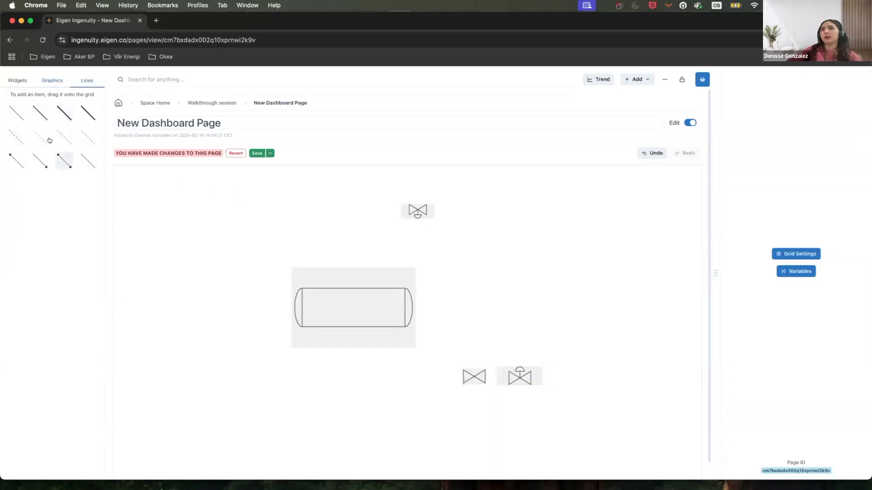
{"action": "mouse_move", "coordinate": [187, 207]}
{"action": "left_mouse_down"}
{"action": "mouse_move", "coordinate": [298, 206]}
{"action": "mouse_move", "coordinate": [238, 203]}
{"action": "mouse_move", "coordinate": [264, 237]}
{"action": "left_mouse_up"}
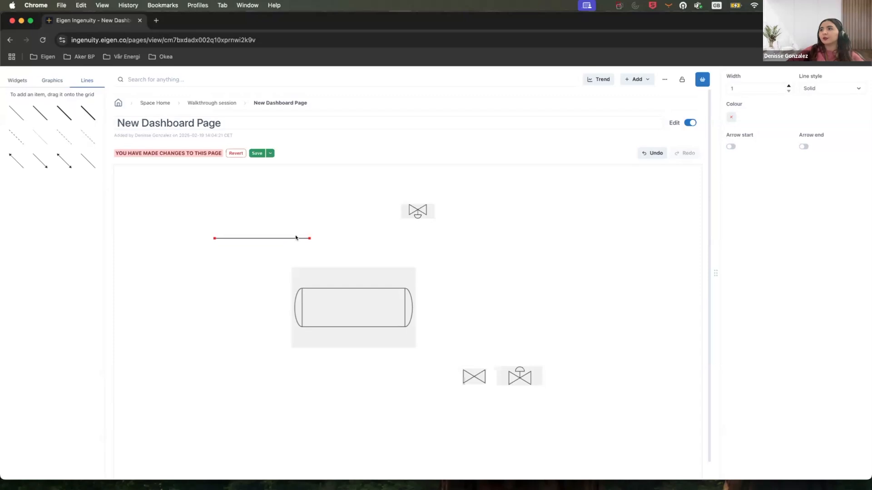
{"action": "left_click", "coordinate": [295, 236]}
{"action": "left_click", "coordinate": [295, 237]}
{"action": "left_click", "coordinate": [295, 237]}
{"action": "left_click", "coordinate": [295, 238]}
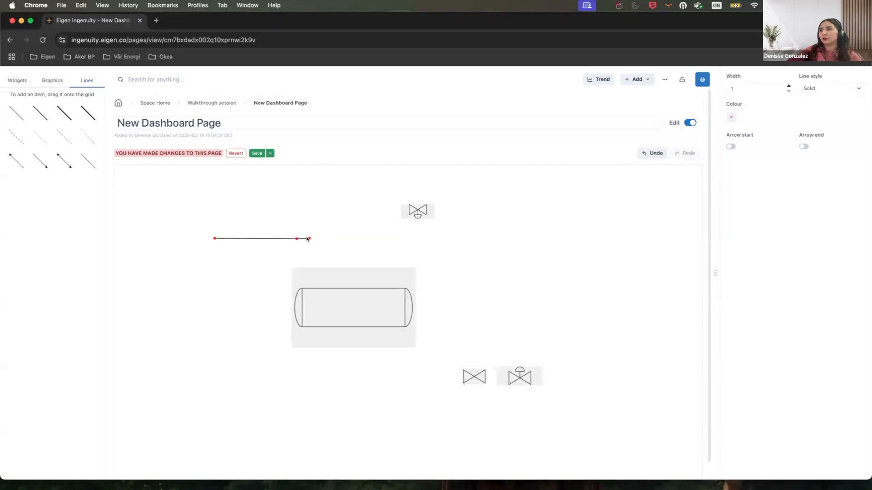
{"action": "left_click_drag", "start_coordinate": [310, 238], "coordinate": [297, 277]}
{"action": "left_click_drag", "start_coordinate": [295, 239], "coordinate": [301, 247]}
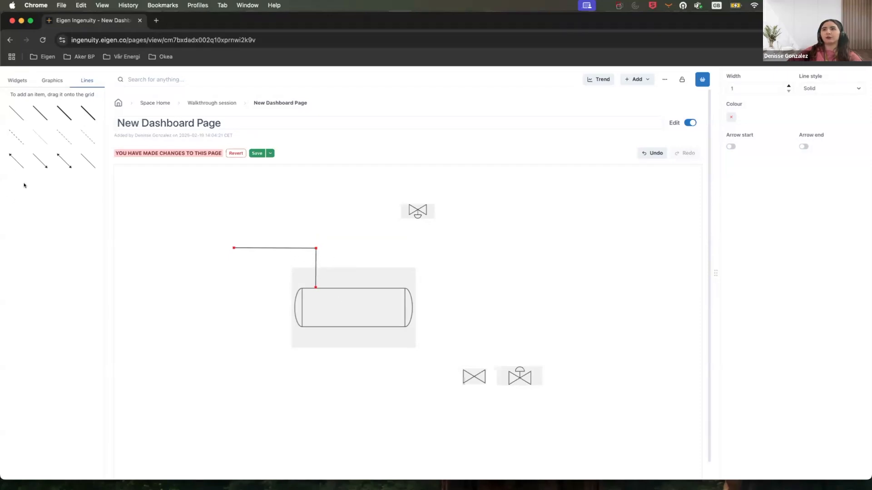
{"action": "left_click", "coordinate": [41, 164]}
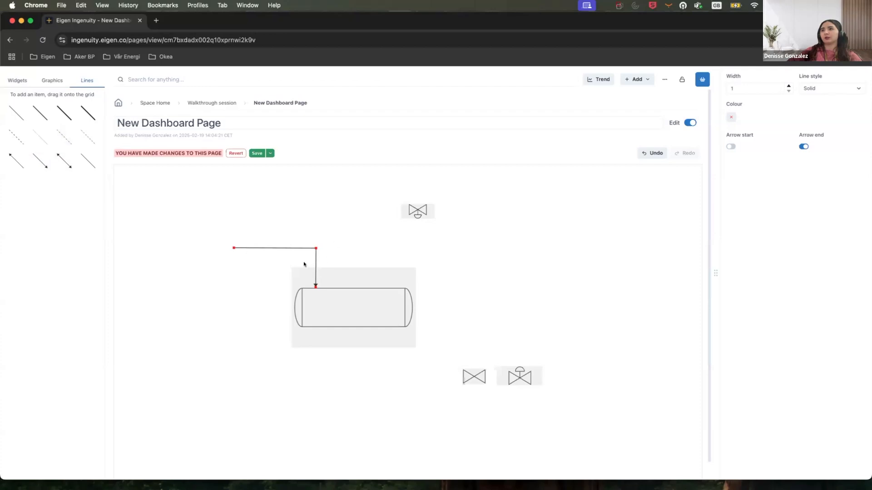
{"action": "left_click", "coordinate": [381, 246]}
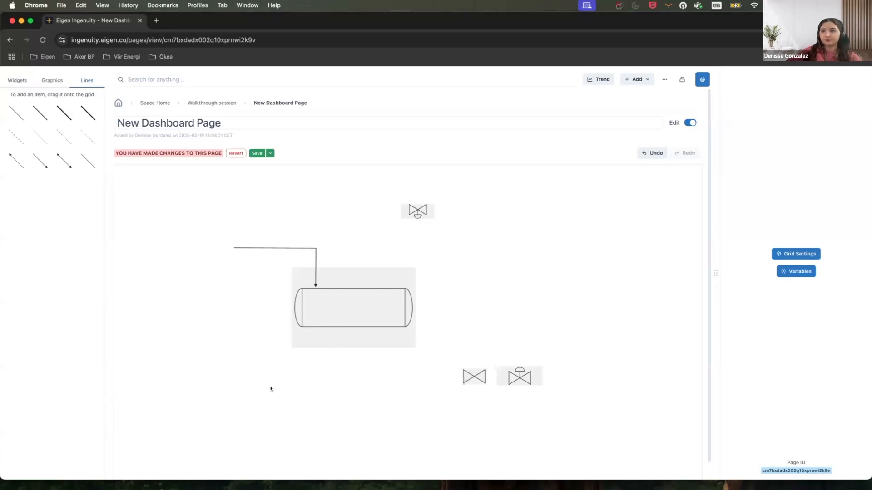
Draw a second elbow line from the left up into the vessel's bottom, with an arrowhead at its end.
{"action": "left_click_drag", "start_coordinate": [237, 375], "coordinate": [314, 329]}
{"action": "left_click", "coordinate": [18, 157]}
{"action": "left_click", "coordinate": [36, 160]}
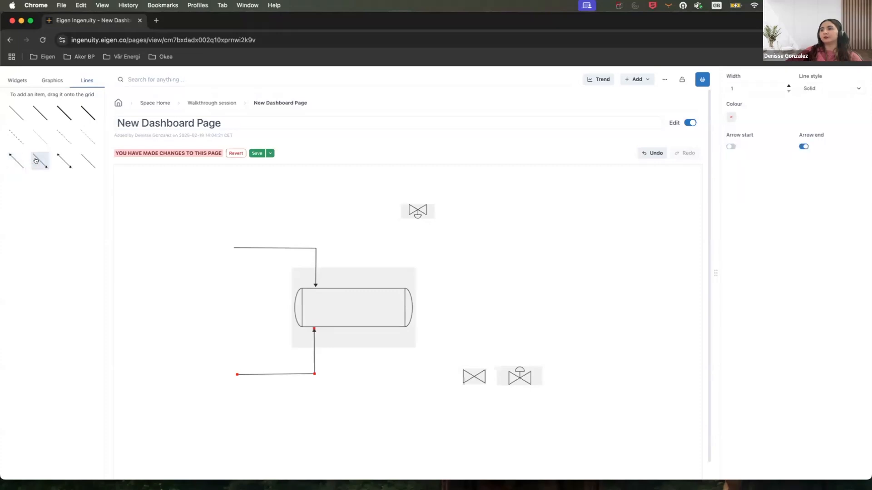
Draw an outlet line from the vessel's bottom down and to the right, with an arrowhead at its far end.
{"action": "left_click_drag", "start_coordinate": [347, 379], "coordinate": [347, 326]}
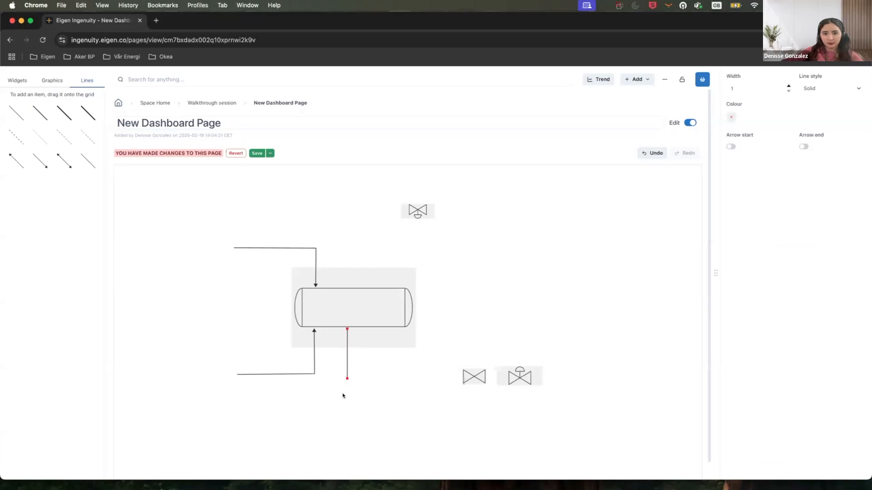
{"action": "left_click_drag", "start_coordinate": [346, 376], "coordinate": [346, 433]}
{"action": "double_click", "coordinate": [346, 421]}
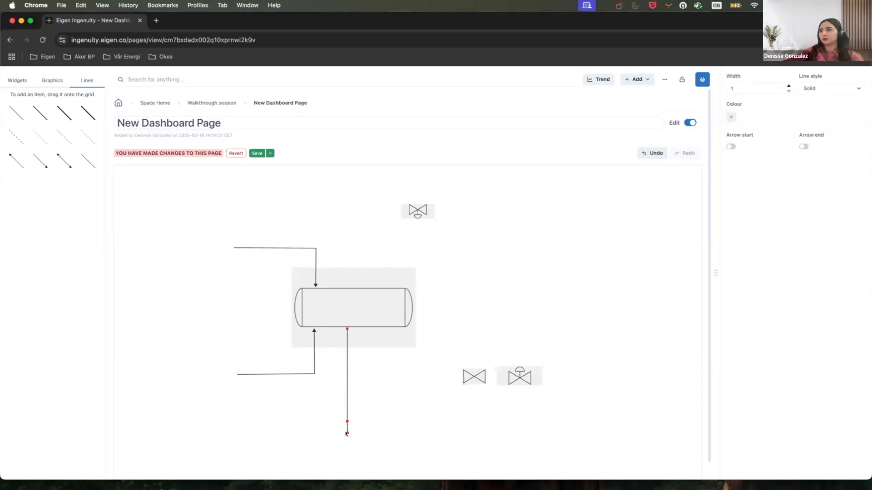
{"action": "left_click_drag", "start_coordinate": [346, 433], "coordinate": [628, 423]}
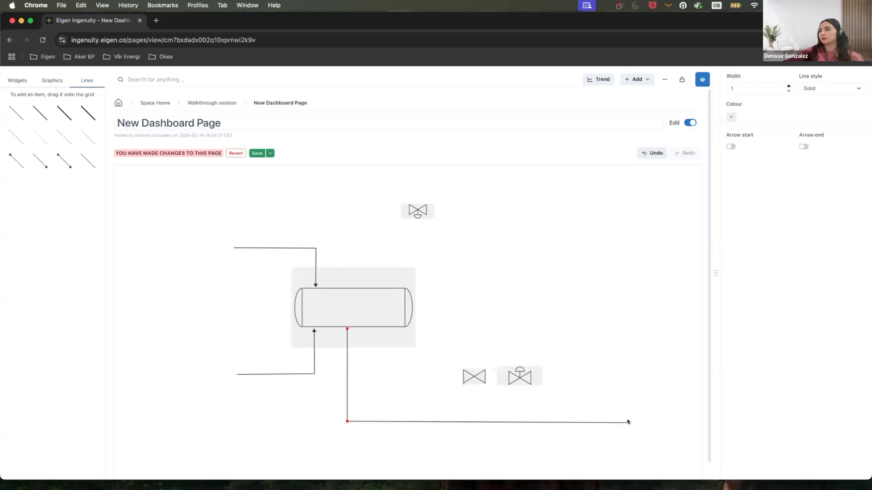
{"action": "left_click", "coordinate": [41, 161]}
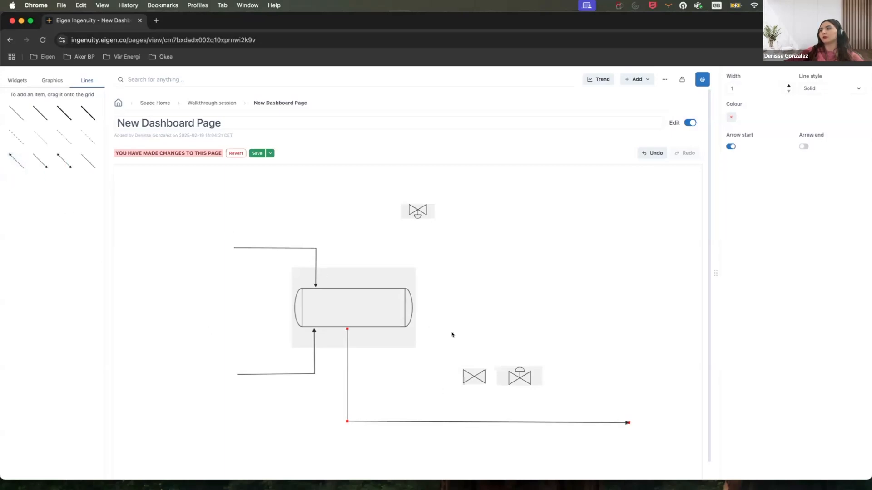
{"action": "left_click", "coordinate": [384, 333]}
Draw an elbow line from the vessel's lower right down and across toward the first valve.
{"action": "left_click_drag", "start_coordinate": [384, 333], "coordinate": [386, 360]}
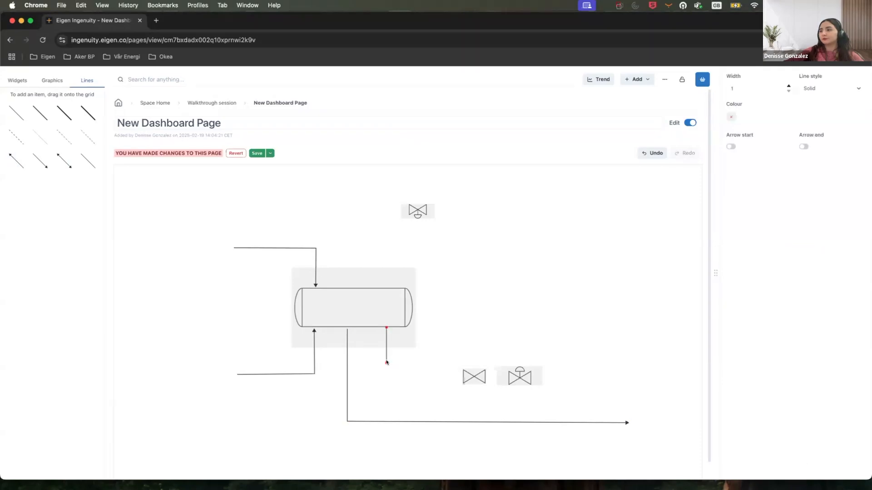
{"action": "left_click_drag", "start_coordinate": [386, 362], "coordinate": [438, 359]}
{"action": "left_click", "coordinate": [447, 376]}
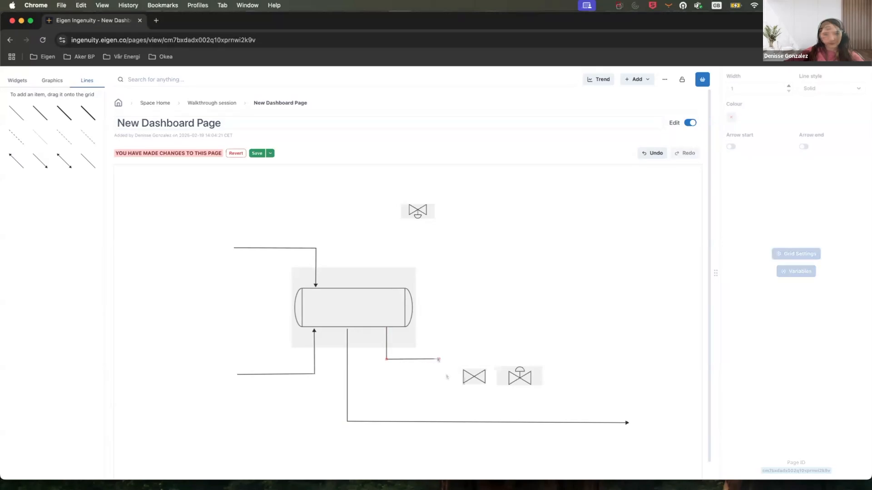
{"action": "left_click", "coordinate": [433, 359]}
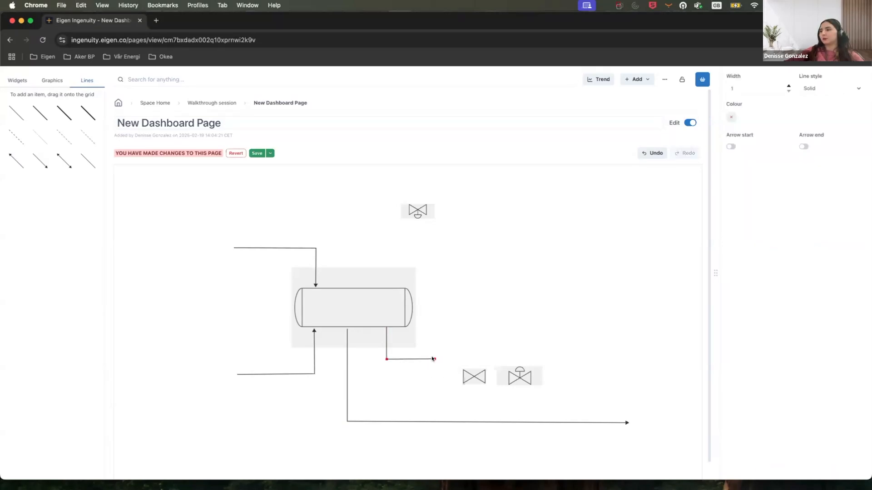
{"action": "left_click", "coordinate": [452, 371]}
Move both valves up so they line up with the new line's end.
{"action": "left_click_drag", "start_coordinate": [470, 376], "coordinate": [450, 362]}
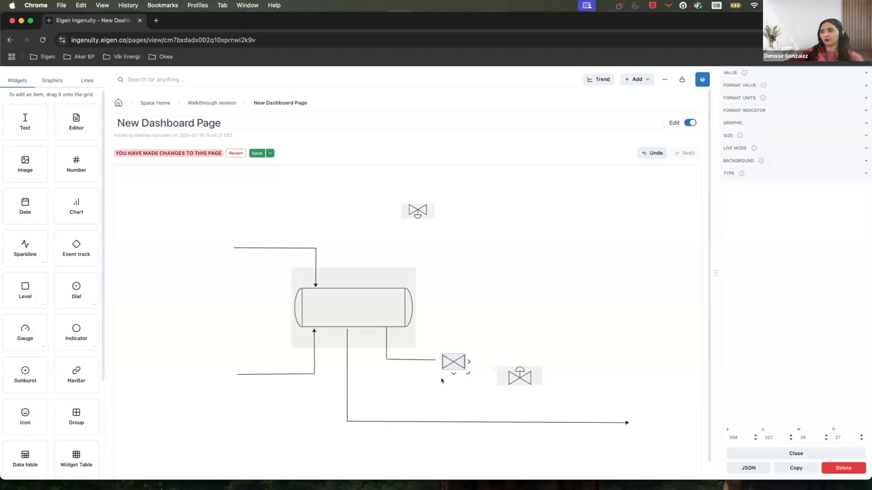
{"action": "left_click", "coordinate": [444, 383]}
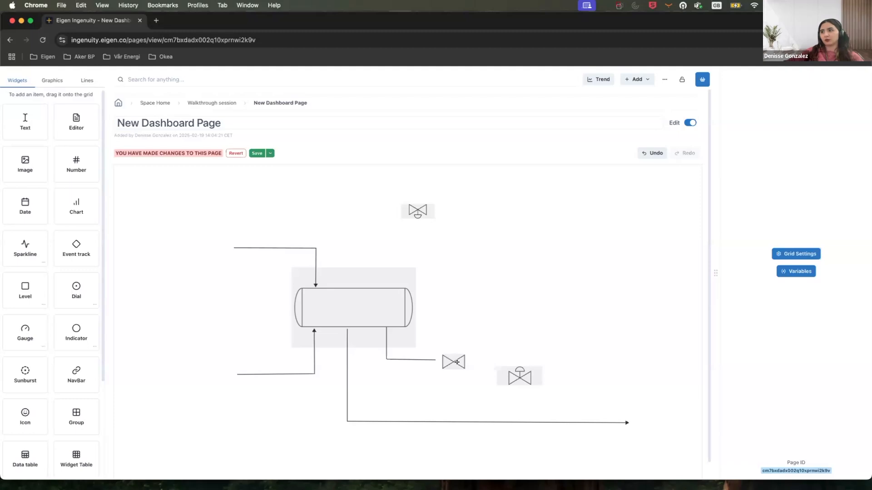
{"action": "left_click_drag", "start_coordinate": [452, 361], "coordinate": [444, 359]}
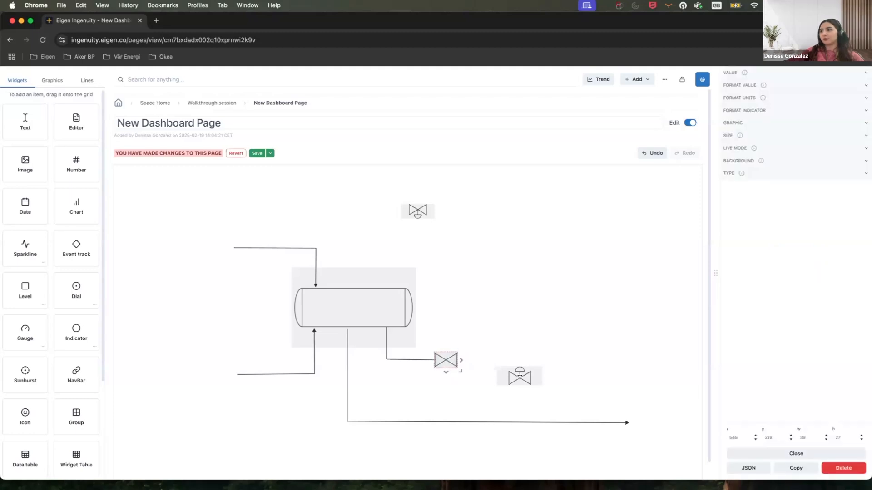
{"action": "left_click_drag", "start_coordinate": [507, 374], "coordinate": [502, 364]}
{"action": "left_click", "coordinate": [462, 349]}
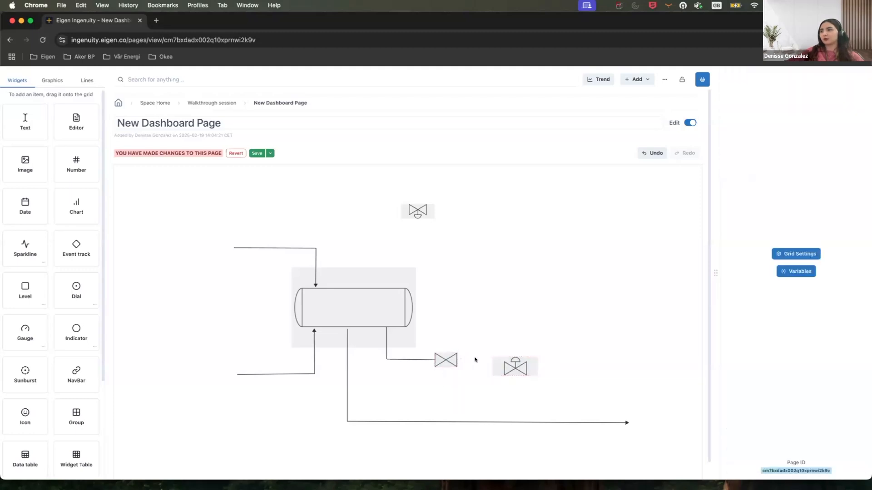
{"action": "left_click", "coordinate": [86, 81]}
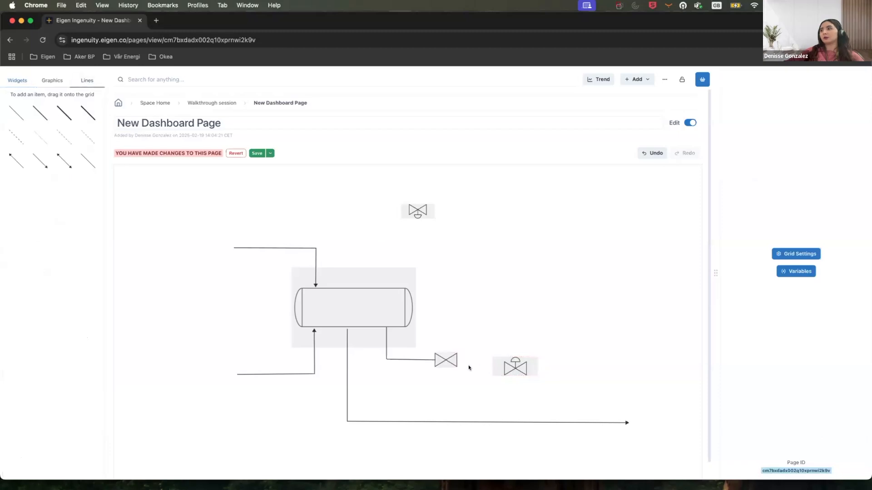
Move the second valve left so it sits right next to the first valve on the line.
{"action": "mouse_move", "coordinate": [462, 360]}
{"action": "left_mouse_down"}
{"action": "mouse_move", "coordinate": [494, 360]}
{"action": "mouse_move", "coordinate": [482, 359]}
{"action": "left_mouse_up"}
{"action": "key", "text": "super+z"}
{"action": "left_click", "coordinate": [529, 369]}
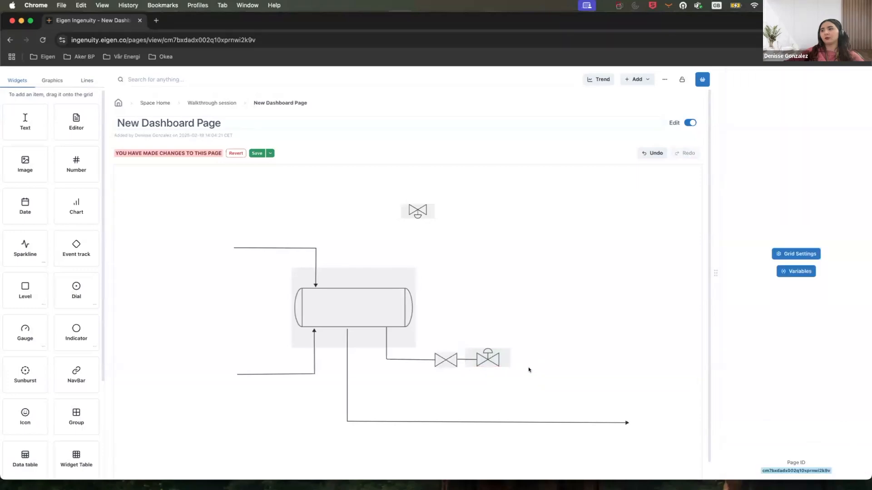
Draw an outlet line from the second valve to the right, with an arrowhead at its far end.
{"action": "left_click", "coordinate": [84, 81]}
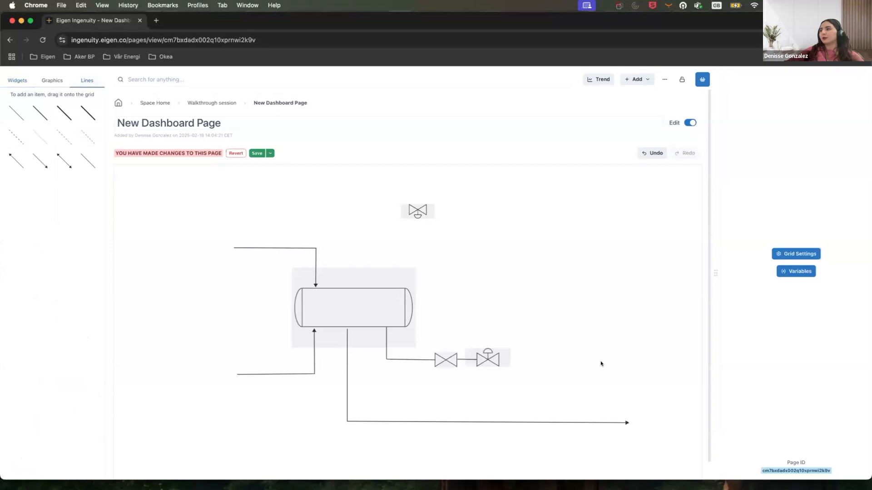
{"action": "left_click_drag", "start_coordinate": [613, 360], "coordinate": [512, 358]}
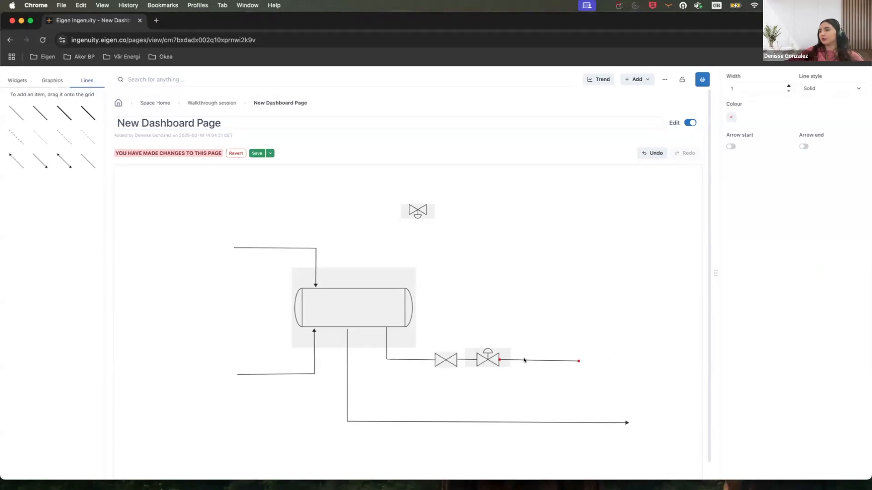
{"action": "left_click", "coordinate": [40, 162]}
{"action": "left_click", "coordinate": [19, 160]}
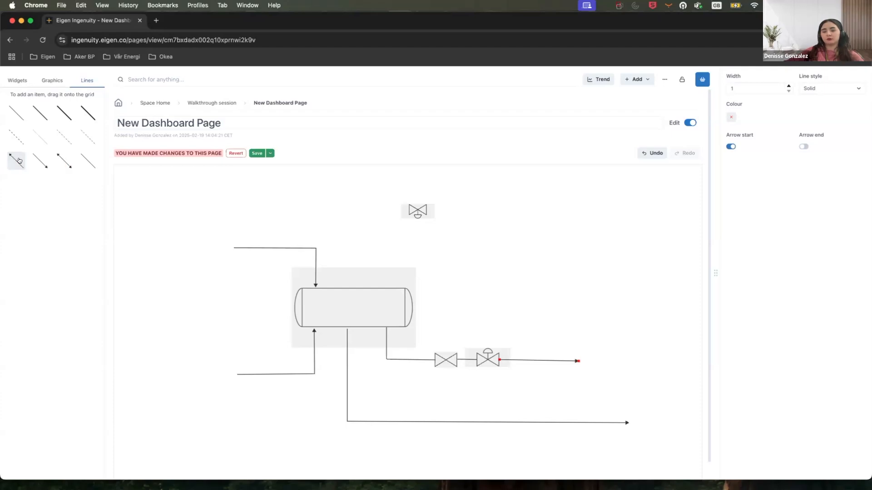
Draw an elbow line from the vessel's top up and across to the right, ending in an arrowhead.
{"action": "left_click", "coordinate": [28, 80]}
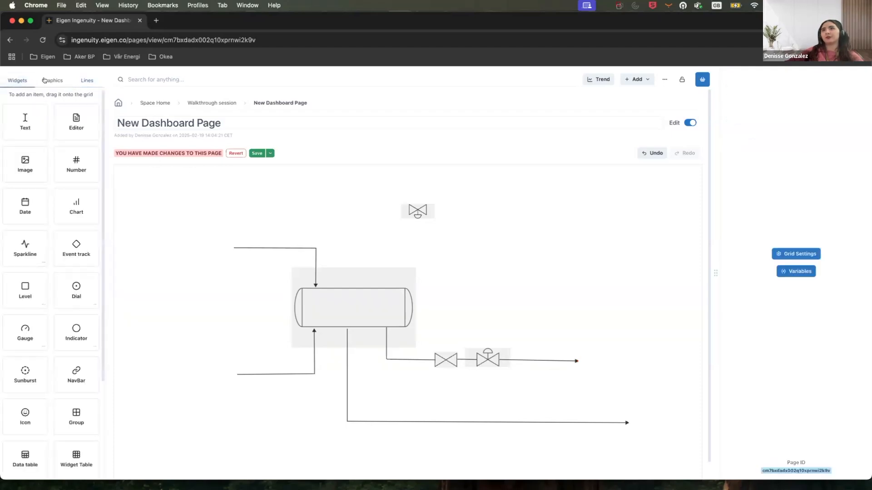
{"action": "left_click", "coordinate": [48, 81]}
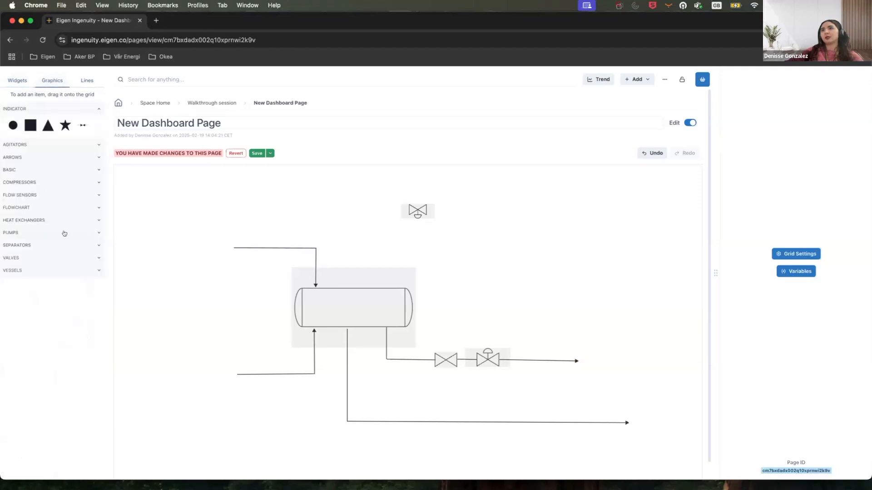
{"action": "left_click", "coordinate": [87, 81]}
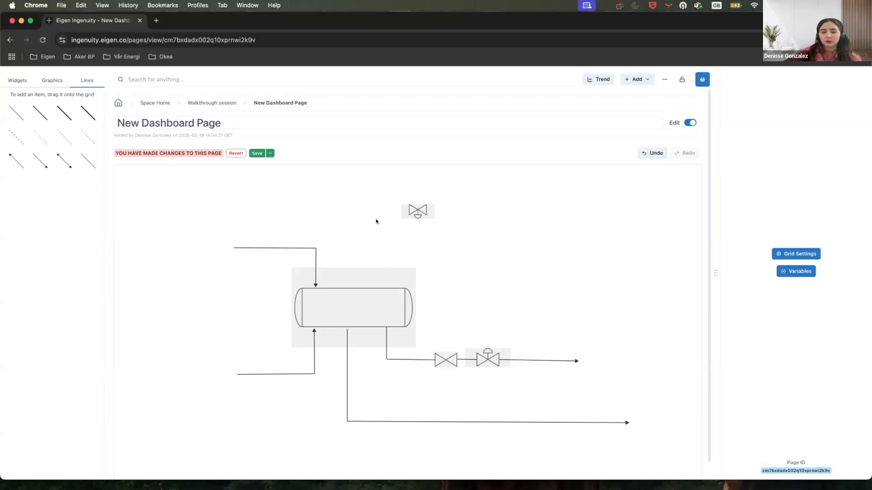
{"action": "left_click_drag", "start_coordinate": [383, 190], "coordinate": [383, 287]}
{"action": "left_click", "coordinate": [637, 187]}
{"action": "left_click_drag", "start_coordinate": [638, 185], "coordinate": [384, 186]}
{"action": "left_click_drag", "start_coordinate": [637, 185], "coordinate": [639, 186]}
Draw a short arrowed line from the top valve out to the right.
{"action": "left_click_drag", "start_coordinate": [18, 157], "coordinate": [408, 210]}
{"action": "left_click_drag", "start_coordinate": [473, 209], "coordinate": [426, 208]}
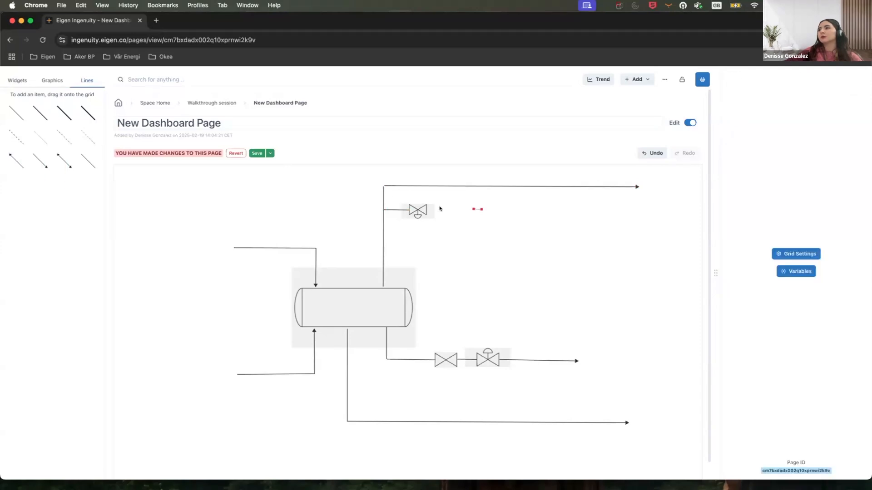
{"action": "left_click", "coordinate": [454, 209]}
{"action": "left_click", "coordinate": [24, 165]}
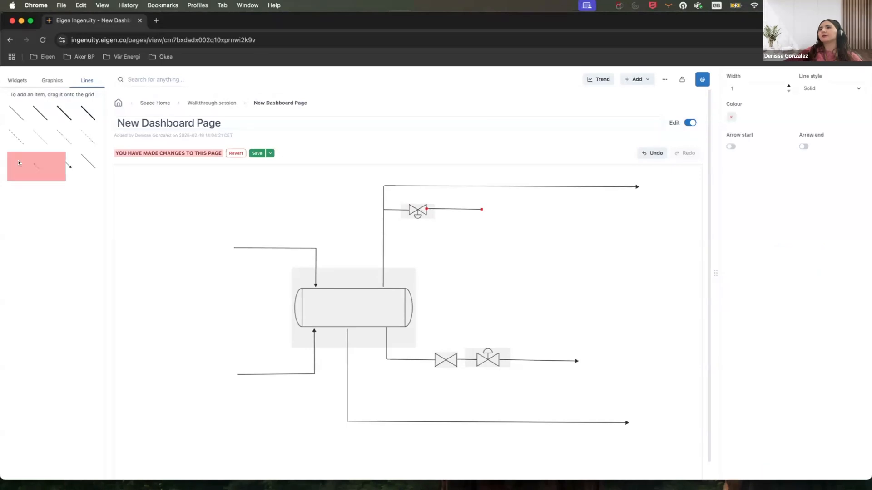
{"action": "left_click", "coordinate": [484, 260]}
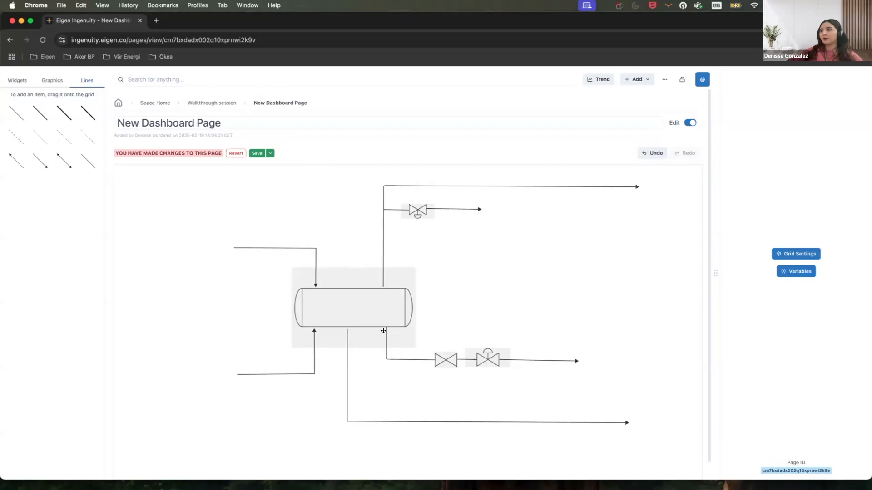
Add a Text widget on the vessel and set its text to V-001.
{"action": "left_click", "coordinate": [18, 81]}
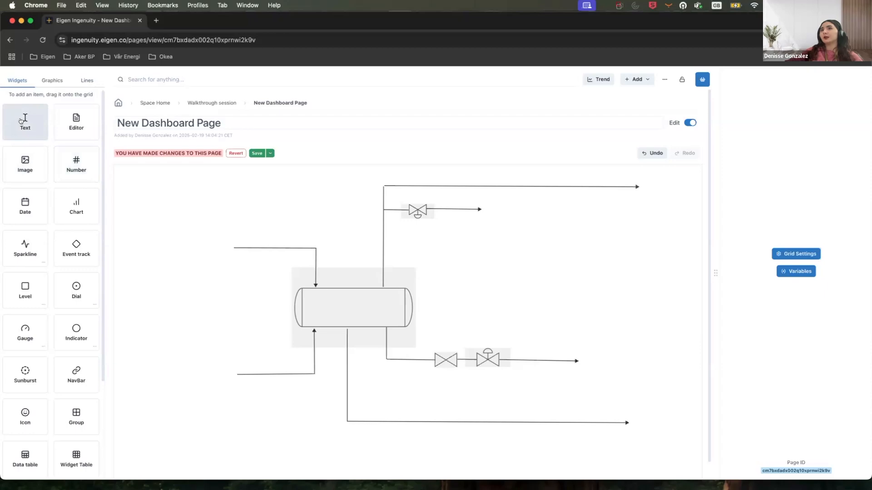
{"action": "left_click_drag", "start_coordinate": [113, 172], "coordinate": [355, 303]}
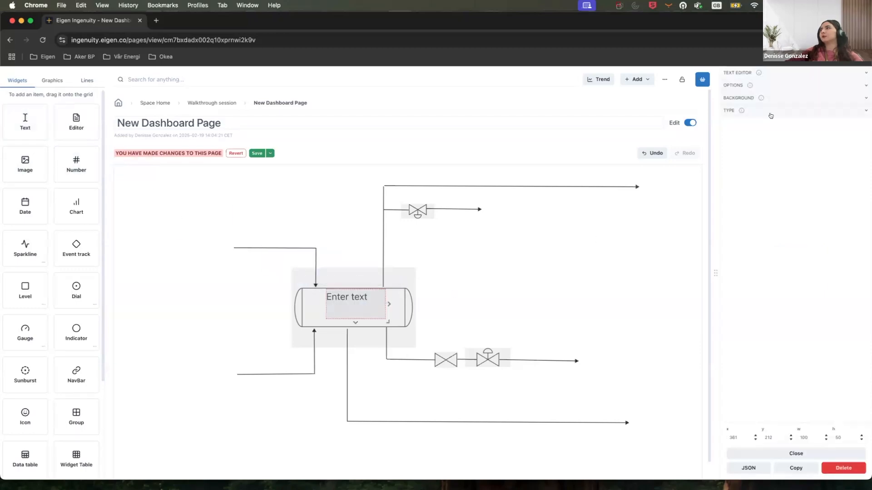
{"action": "left_click", "coordinate": [772, 75]}
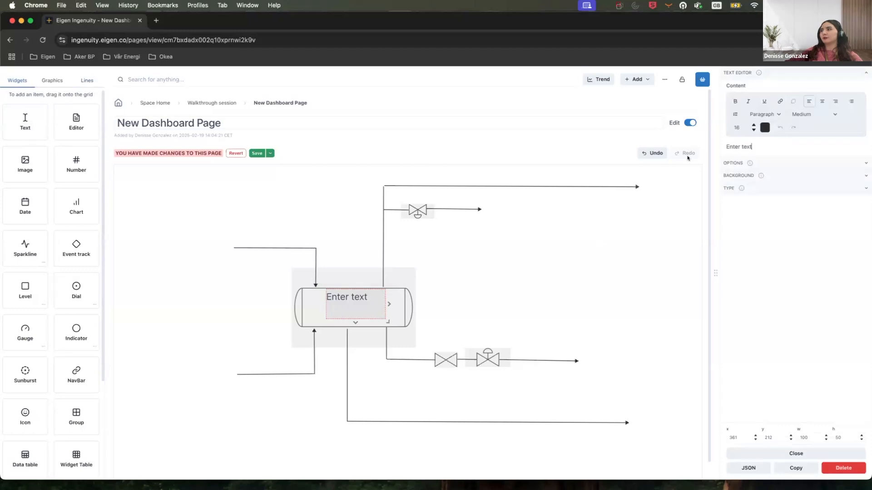
{"action": "left_click_drag", "start_coordinate": [751, 146], "coordinate": [712, 141]}
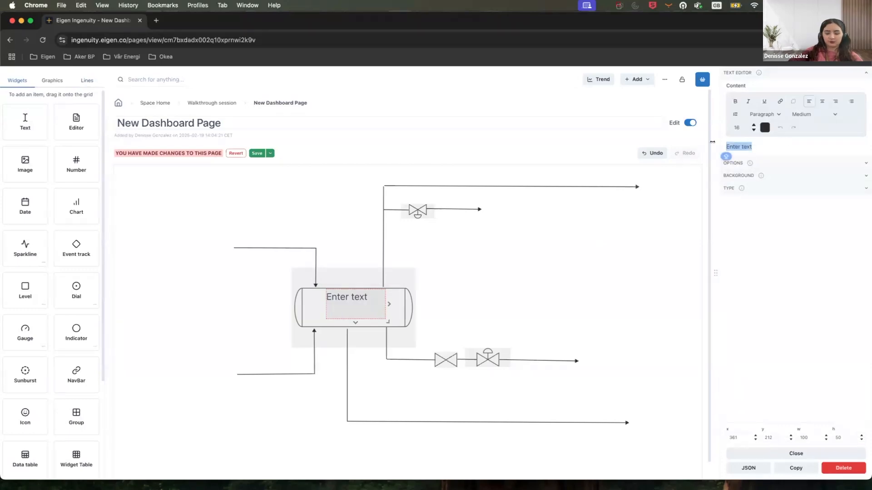
{"action": "type", "text": "V-001"}
{"action": "left_click_drag", "start_coordinate": [750, 143], "coordinate": [721, 145]}
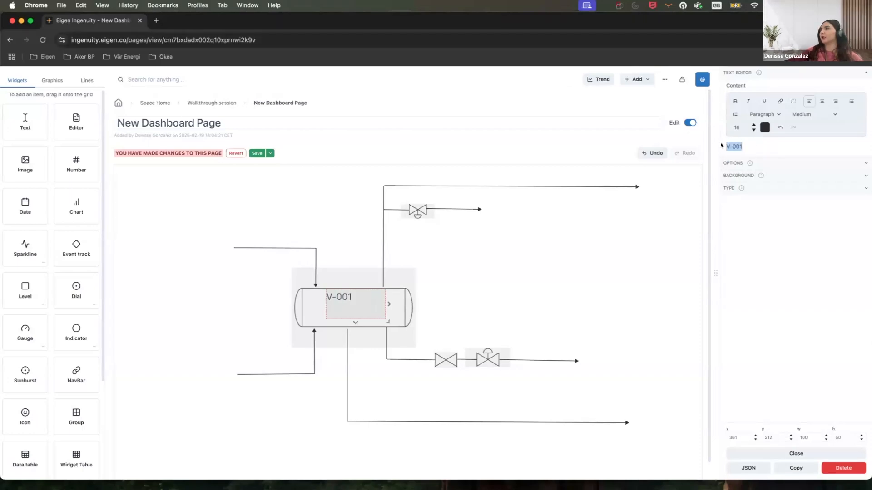
Center-align the V-001 label text, keeping the font size at 16.
{"action": "left_click", "coordinate": [821, 102]}
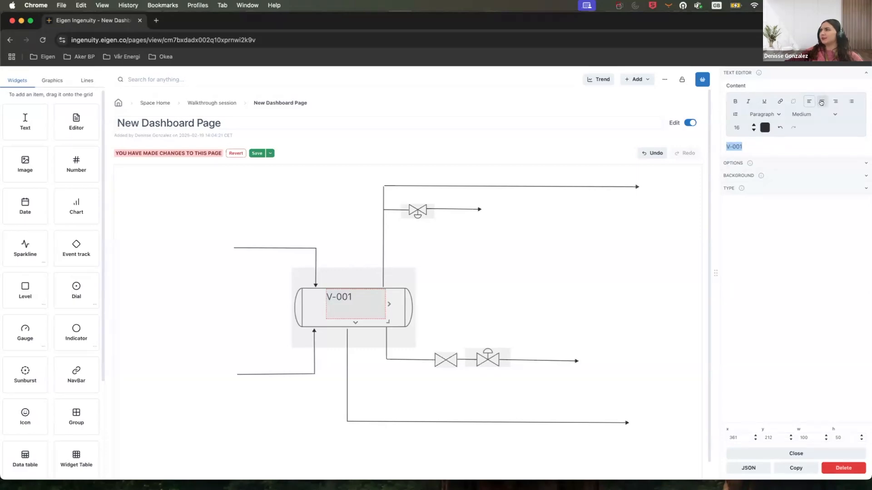
{"action": "left_click", "coordinate": [752, 130]}
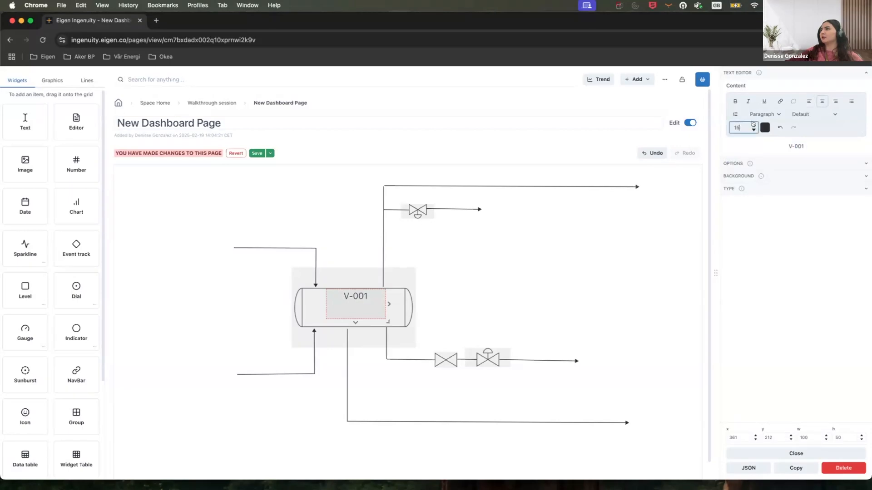
{"action": "left_click", "coordinate": [753, 125]}
{"action": "left_click", "coordinate": [803, 144]}
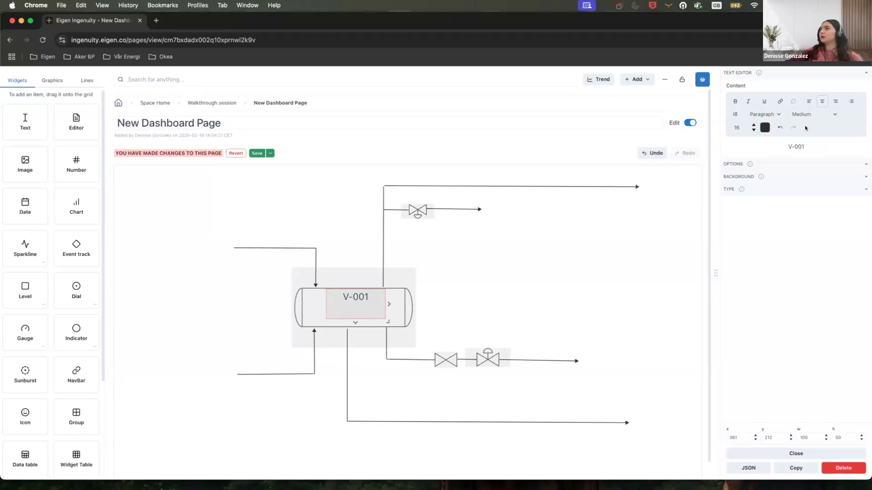
{"action": "left_click_drag", "start_coordinate": [807, 145], "coordinate": [782, 144]}
Link the V-001 label to the Bearing checklist page in the user's own workspace, opening in a new tab.
{"action": "left_click", "coordinate": [777, 101]}
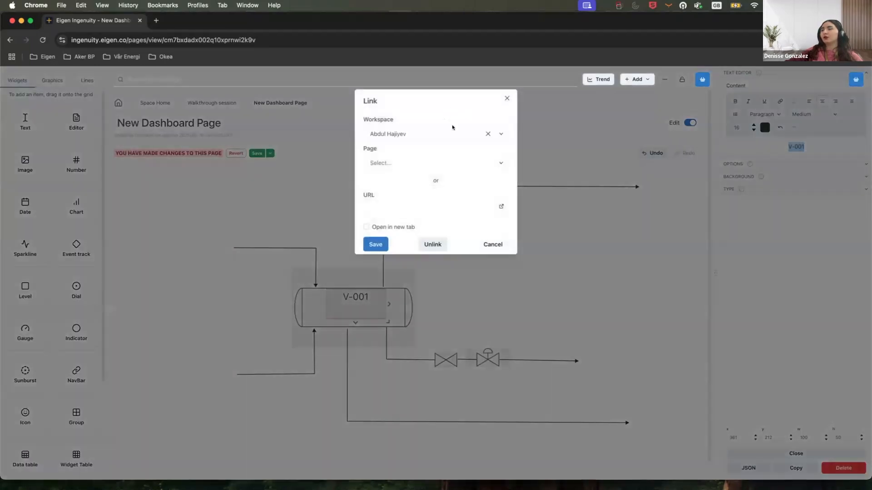
{"action": "left_click", "coordinate": [486, 134]}
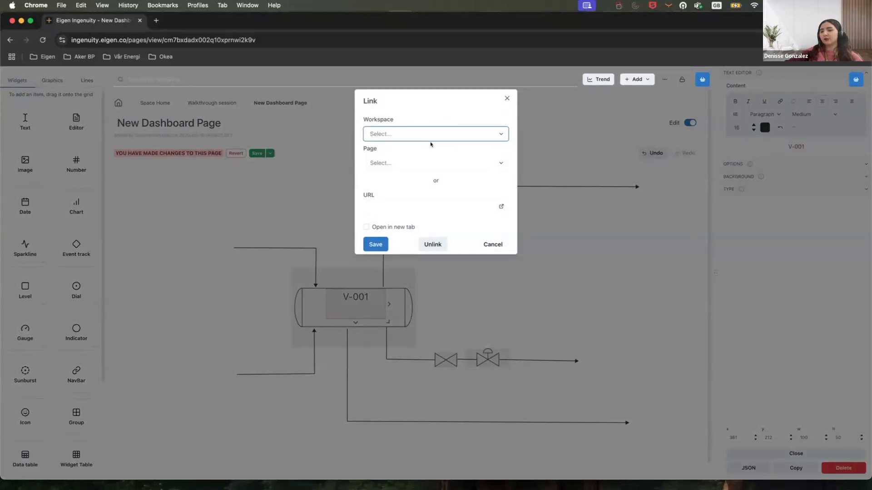
{"action": "left_click", "coordinate": [418, 201]}
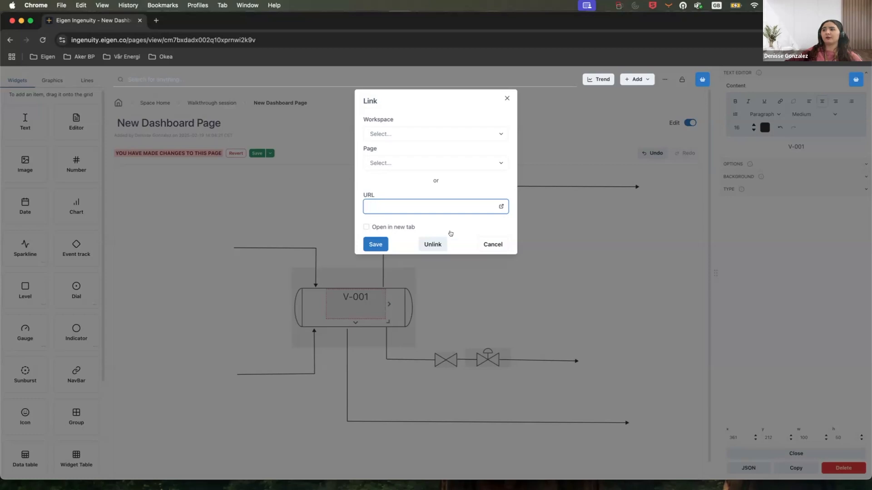
{"action": "left_click", "coordinate": [417, 132]}
{"action": "type", "text": "deni"}
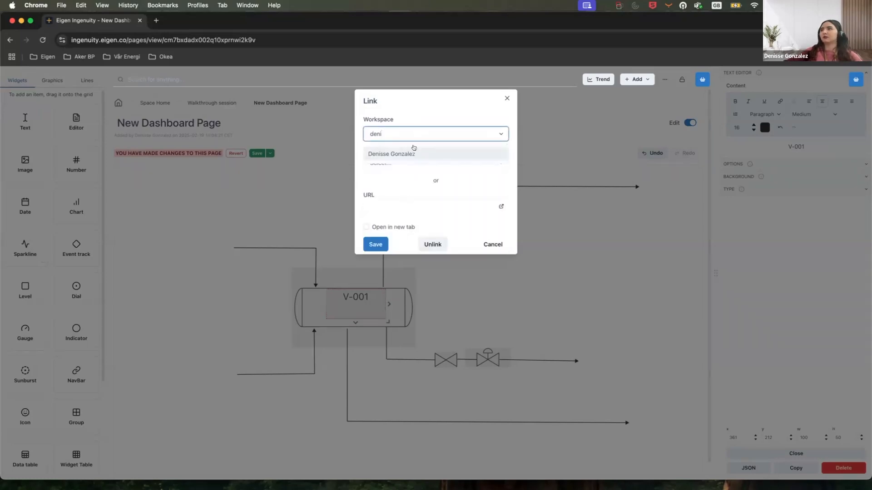
{"action": "left_click", "coordinate": [414, 153]}
{"action": "left_click", "coordinate": [414, 162]}
{"action": "scroll", "coordinate": [406, 240], "scroll_direction": "down", "scroll_amount": 1}
{"action": "left_click", "coordinate": [404, 205]}
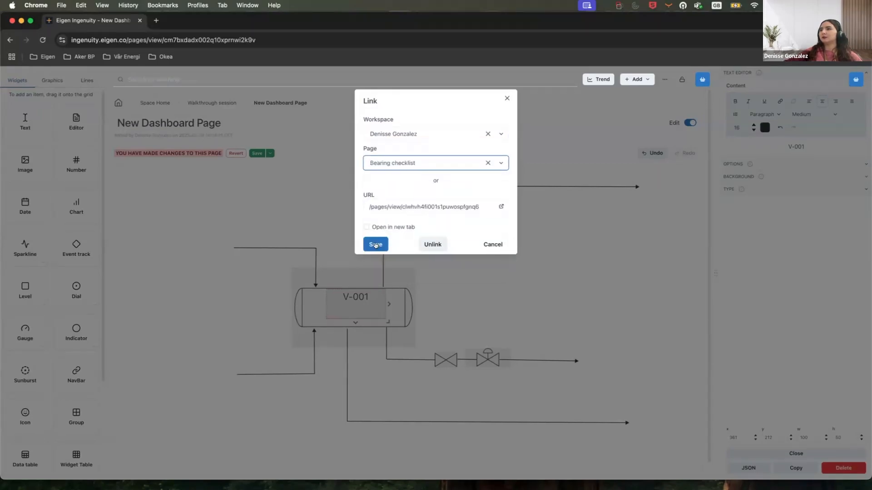
{"action": "left_click", "coordinate": [365, 226]}
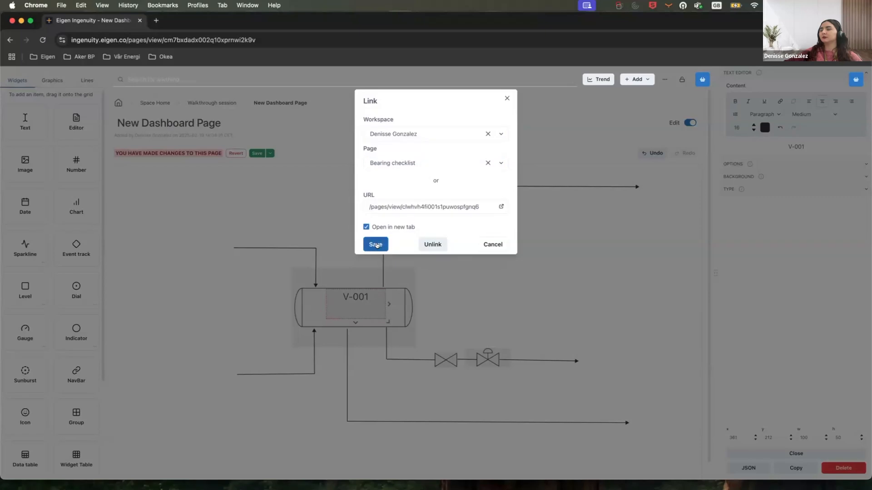
{"action": "left_click", "coordinate": [376, 245]}
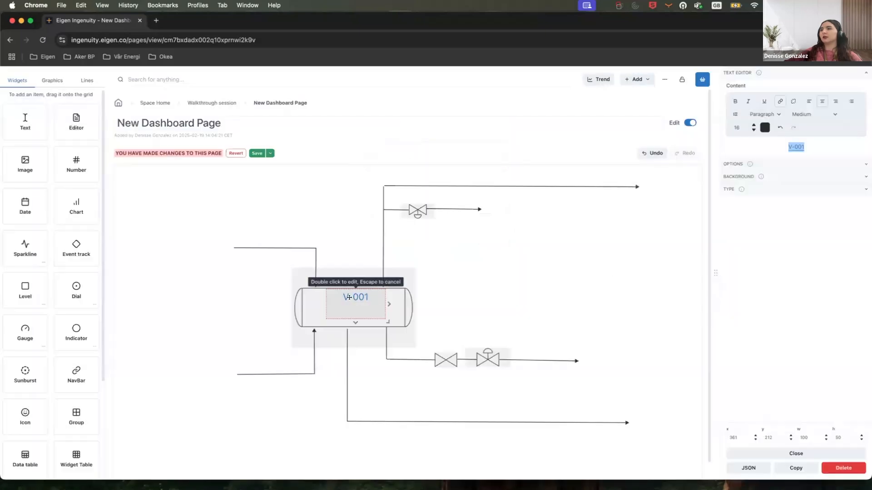
Preview the page outside edit mode and switch editing back on.
{"action": "left_click", "coordinate": [689, 122]}
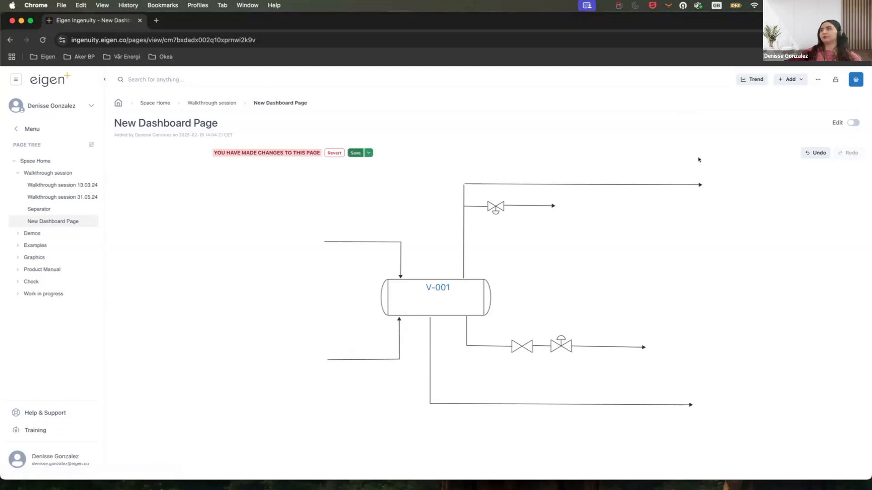
{"action": "left_click", "coordinate": [853, 123]}
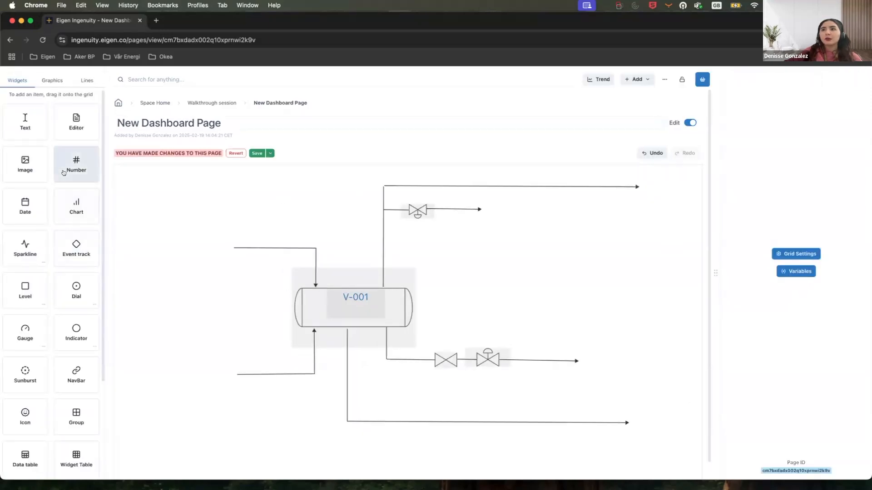
Shrink the V-001 label's box to fit tightly around the text.
{"action": "left_click", "coordinate": [382, 315]}
{"action": "left_click_drag", "start_coordinate": [354, 318], "coordinate": [355, 304]}
{"action": "left_click", "coordinate": [467, 306]}
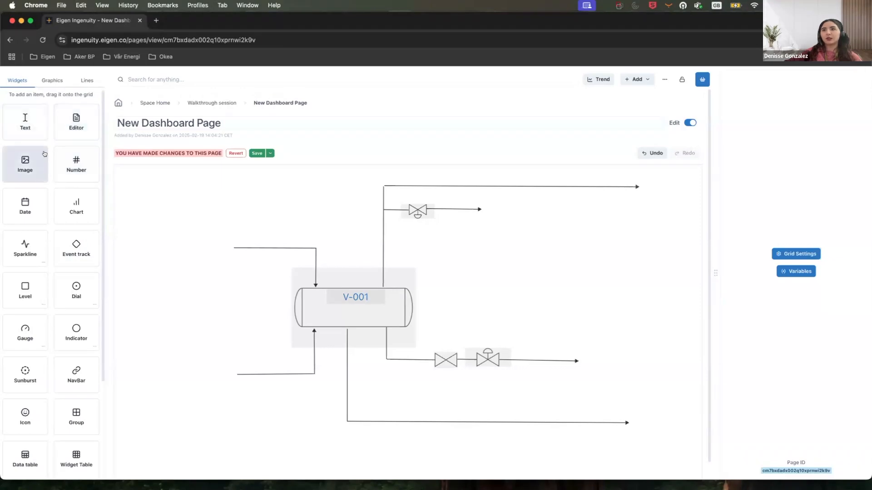
Place a Level widget inside the vessel's right end, sized about 24 by 57.
{"action": "left_click_drag", "start_coordinate": [28, 293], "coordinate": [395, 309]}
{"action": "left_click", "coordinate": [405, 327]}
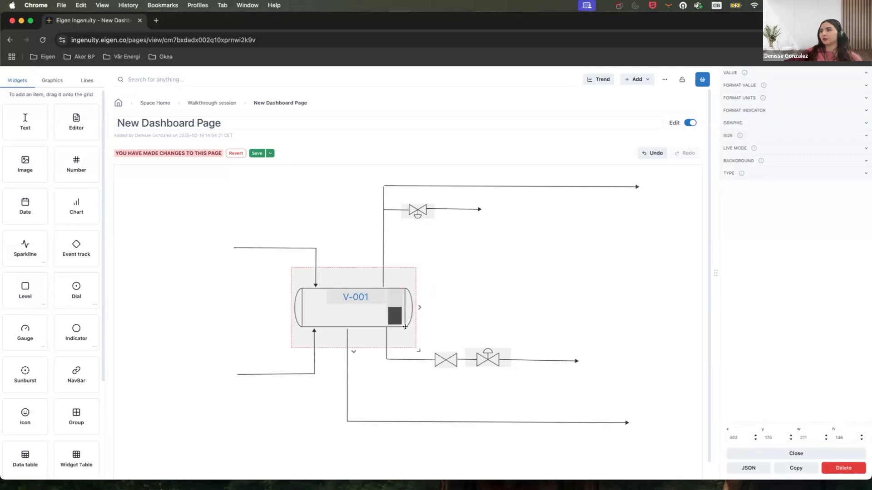
{"action": "left_click", "coordinate": [396, 316]}
{"action": "left_click_drag", "start_coordinate": [405, 328], "coordinate": [403, 325]}
Set the Level widget's tag to Demo-influxdb/DEMO_12FI3A00.PV by dropping it from the basket, and save.
{"action": "left_click", "coordinate": [762, 74]}
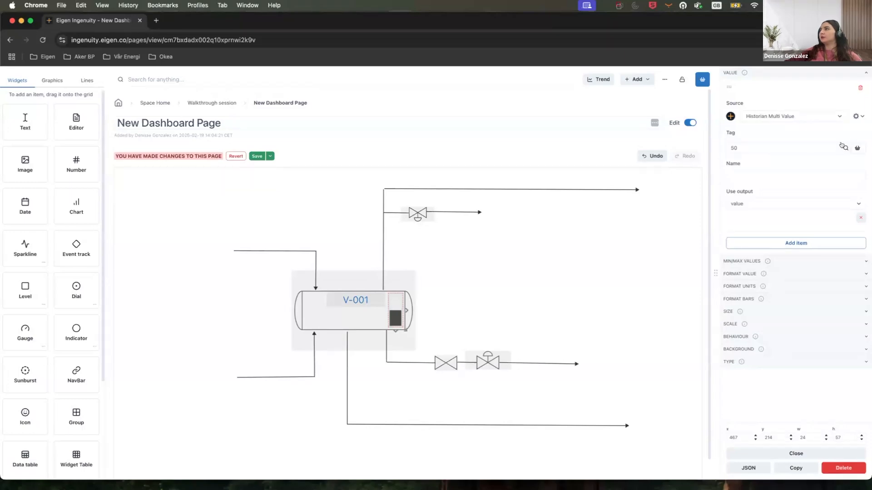
{"action": "left_click", "coordinate": [844, 148]}
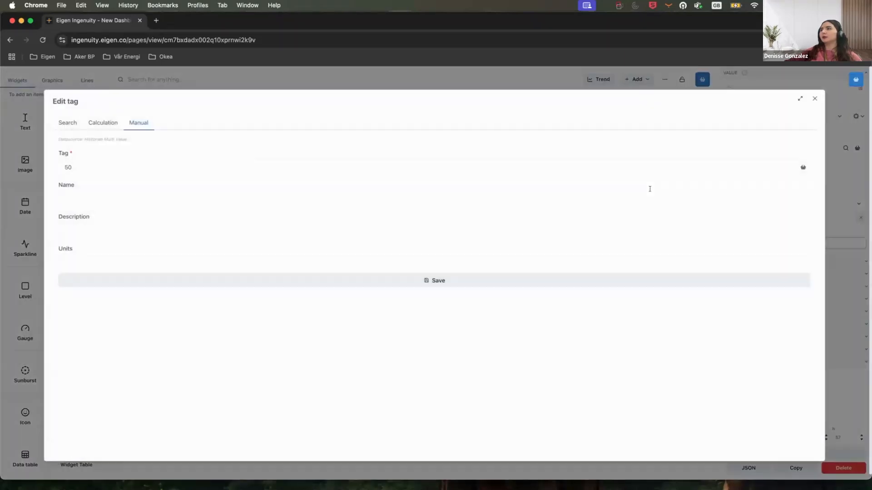
{"action": "left_click", "coordinate": [67, 122]}
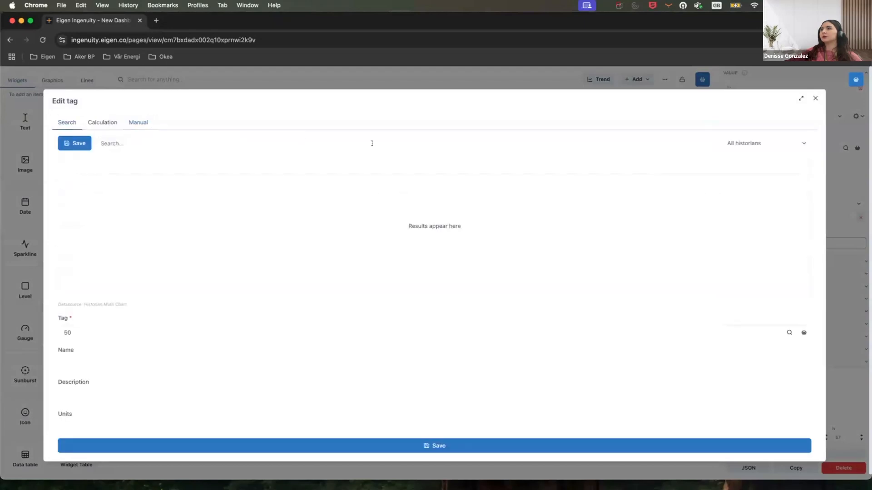
{"action": "left_click", "coordinate": [855, 79]}
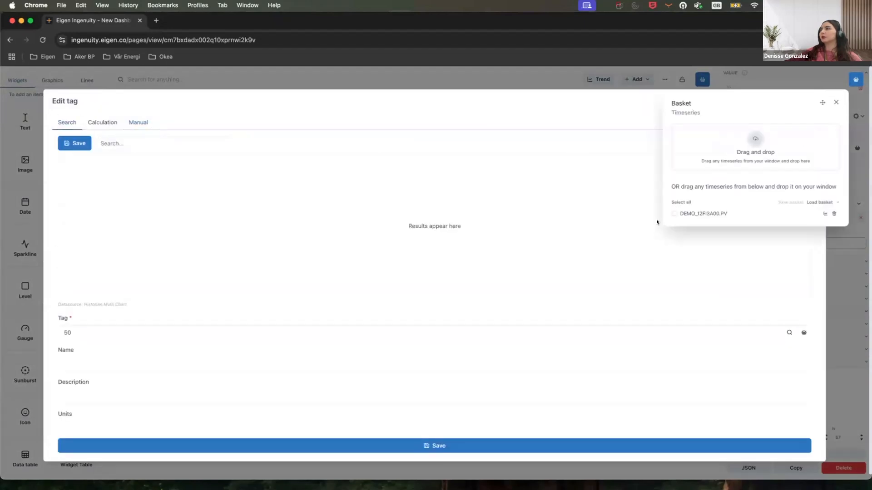
{"action": "left_click_drag", "start_coordinate": [688, 216], "coordinate": [216, 333]}
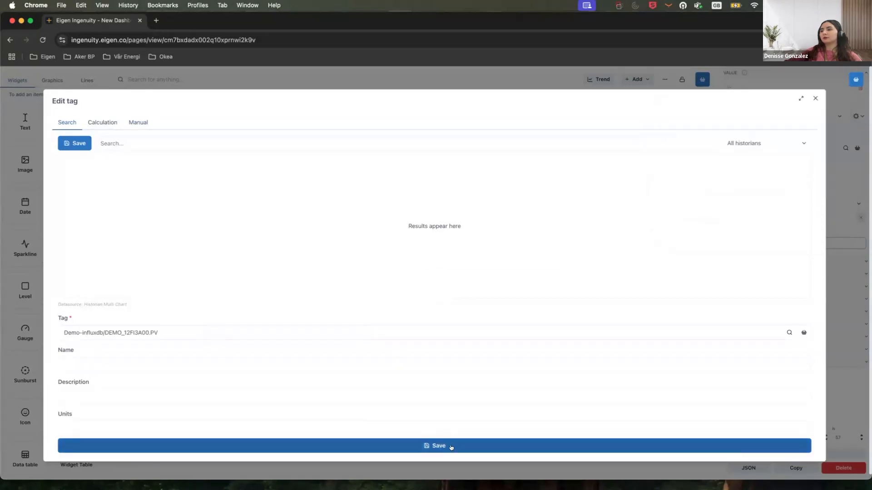
{"action": "left_click", "coordinate": [451, 446]}
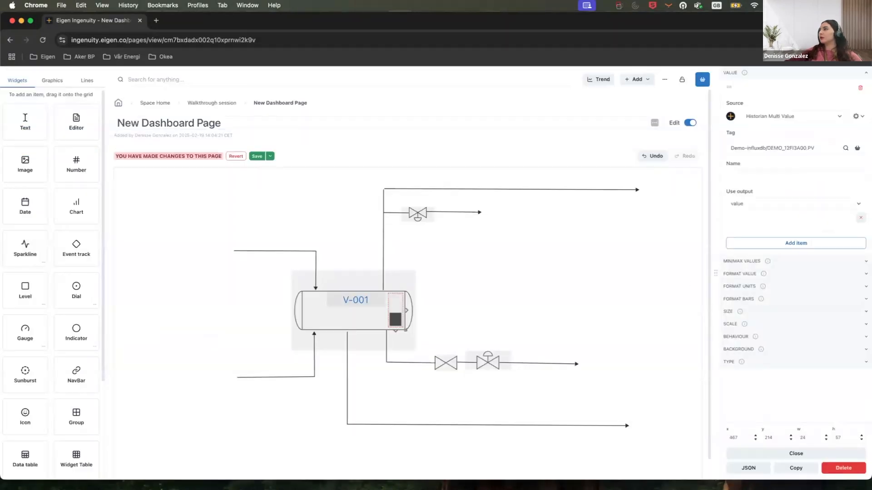
Set the Level widget's bar colour to cyan.
{"action": "left_click", "coordinate": [862, 116]}
{"action": "left_click", "coordinate": [861, 116]}
{"action": "left_click", "coordinate": [861, 218]}
{"action": "left_click", "coordinate": [823, 240]}
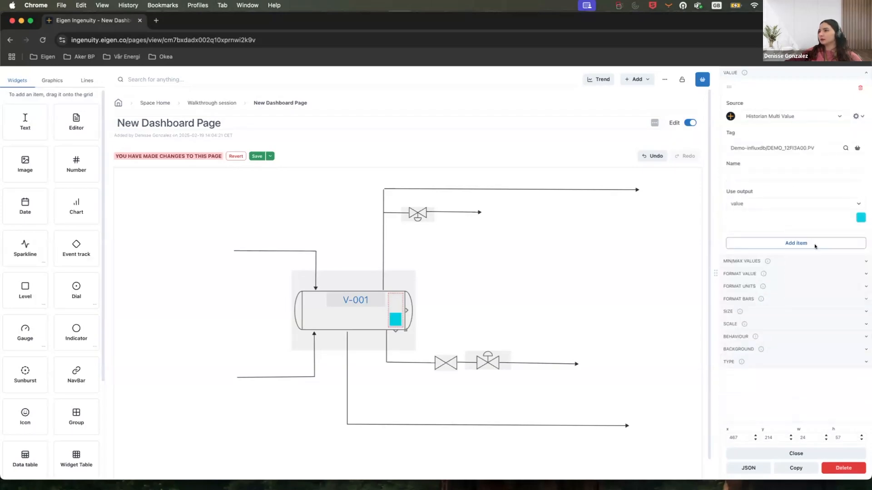
Turn on the Level widget's value display with 0 decimal places and a smaller font size.
{"action": "left_click", "coordinate": [776, 72]}
{"action": "left_click", "coordinate": [772, 86]}
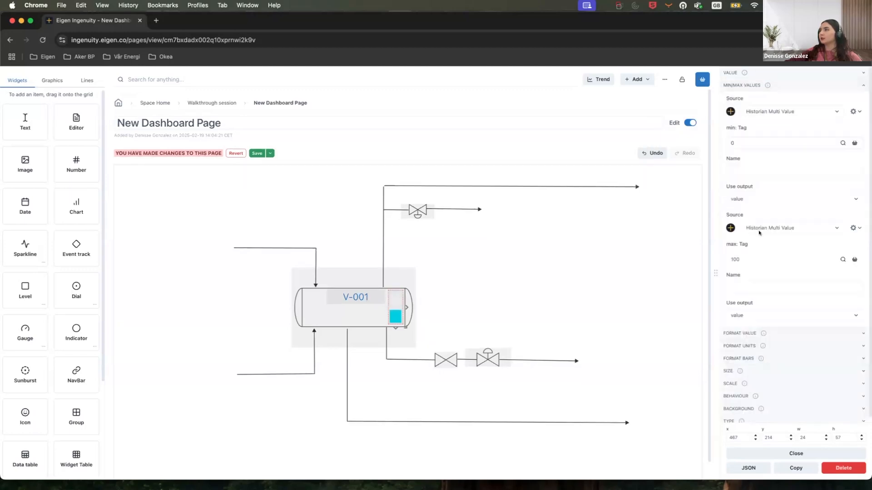
{"action": "left_click", "coordinate": [769, 85]}
{"action": "left_click", "coordinate": [757, 98]}
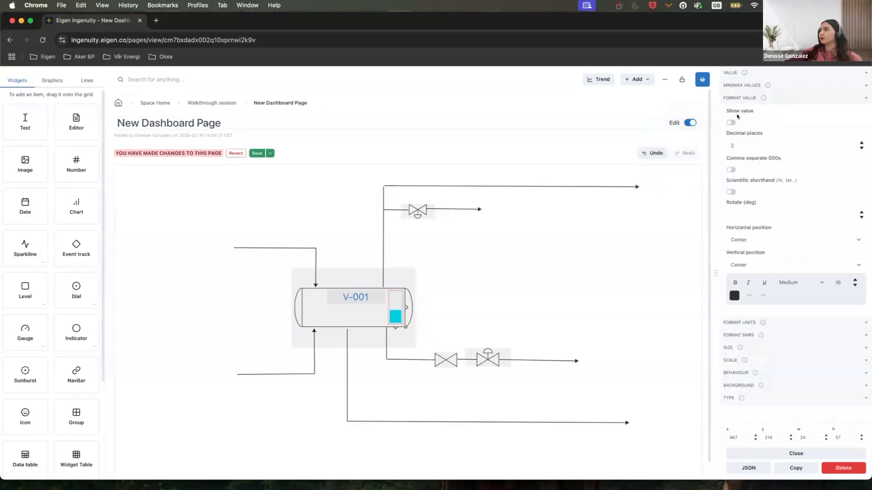
{"action": "left_click", "coordinate": [730, 121]}
{"action": "double_click", "coordinate": [860, 148]}
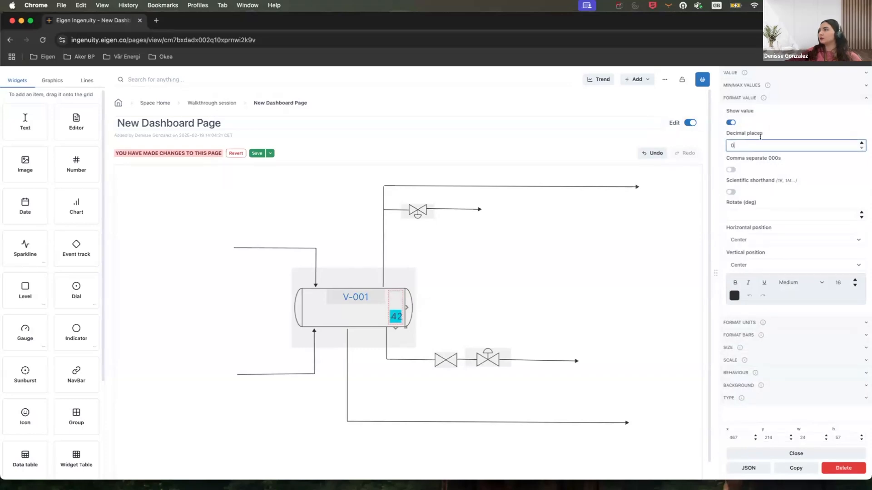
{"action": "left_click", "coordinate": [853, 284]}
{"action": "left_click", "coordinate": [853, 285]}
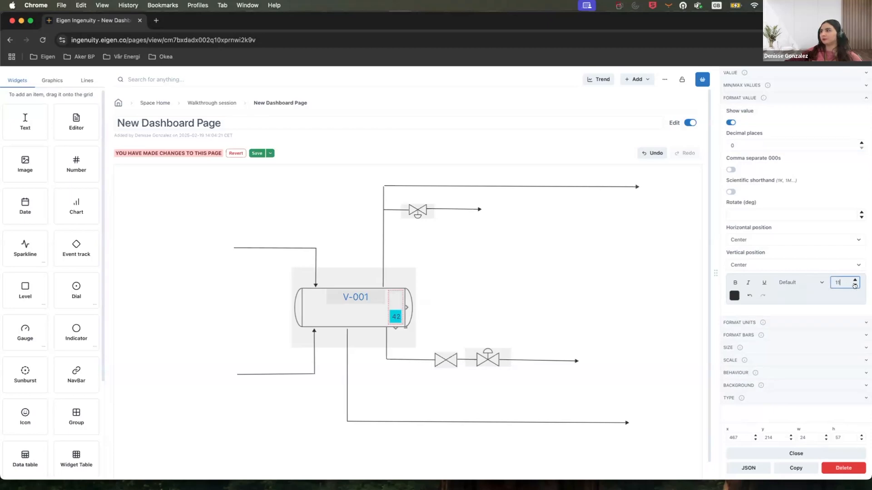
{"action": "left_click", "coordinate": [461, 275]}
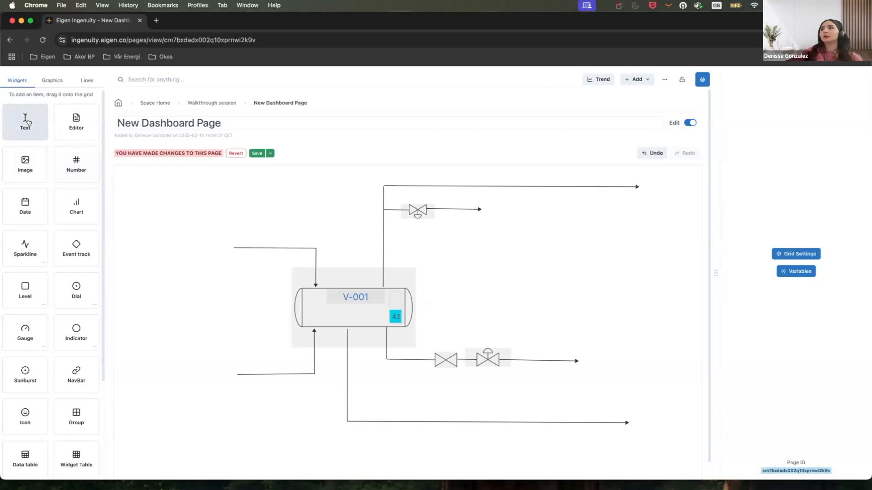
Add a text label reading "From scrubber" on the upper inlet line and widen its box to about 145.
{"action": "left_click_drag", "start_coordinate": [126, 143], "coordinate": [255, 248]}
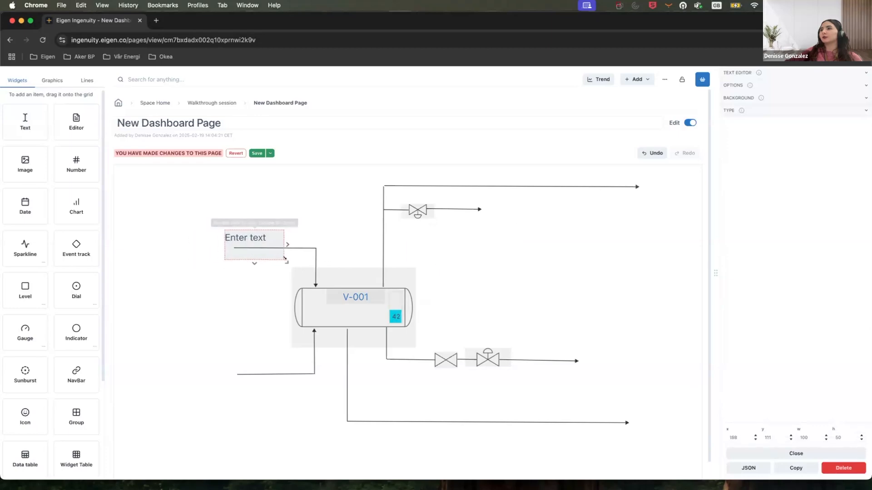
{"action": "left_click", "coordinate": [804, 71]}
{"action": "triple_click", "coordinate": [758, 144]}
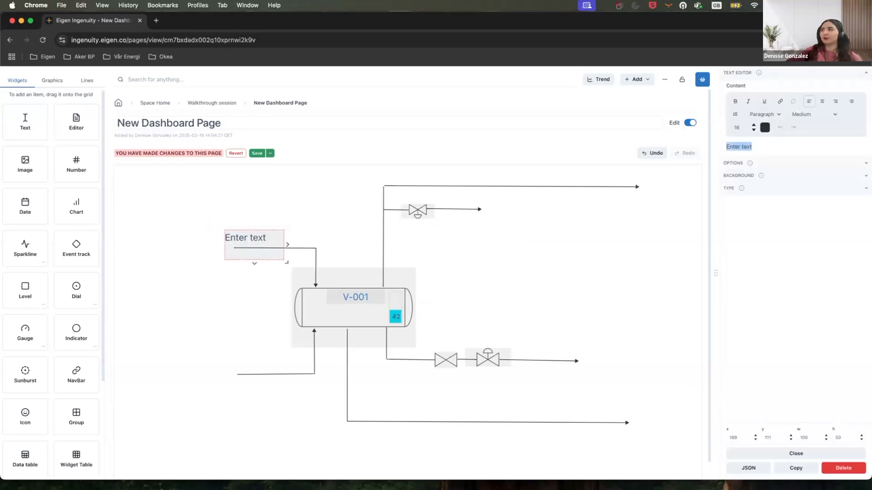
{"action": "key", "text": "BackSpace"}
{"action": "type", "text": "From scrubber"}
{"action": "left_click_drag", "start_coordinate": [283, 241], "coordinate": [321, 241]}
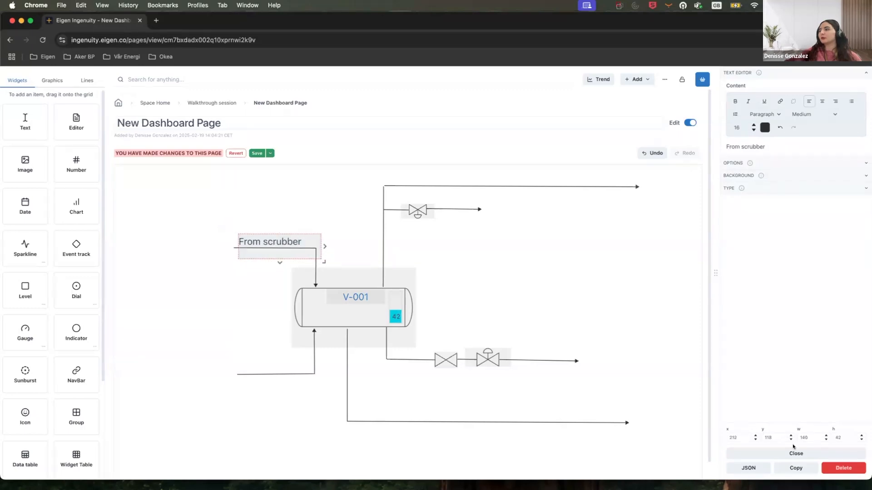
Duplicate the label and change the copy's text to "From water pump" at the lower inlet line.
{"action": "left_click", "coordinate": [796, 468]}
{"action": "left_click", "coordinate": [807, 74]}
{"action": "left_click_drag", "start_coordinate": [767, 146], "coordinate": [710, 145]}
{"action": "type", "text": "From water pump"}
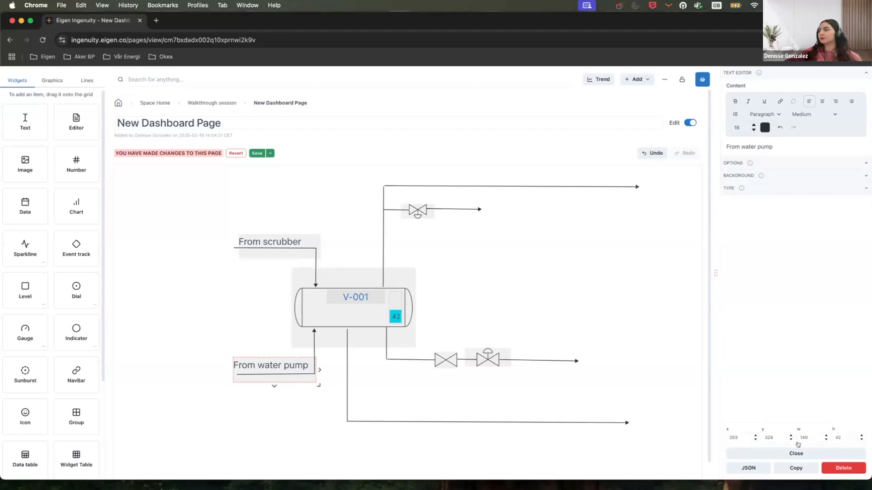
Duplicate the label, place it on the bottom outlet line, and change its text to "To sand removal".
{"action": "left_click", "coordinate": [796, 468]}
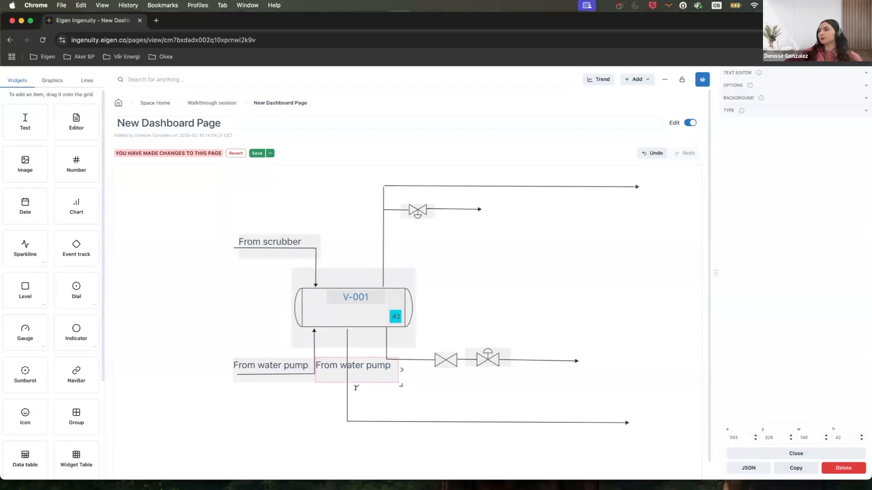
{"action": "left_click_drag", "start_coordinate": [774, 147], "coordinate": [695, 143]}
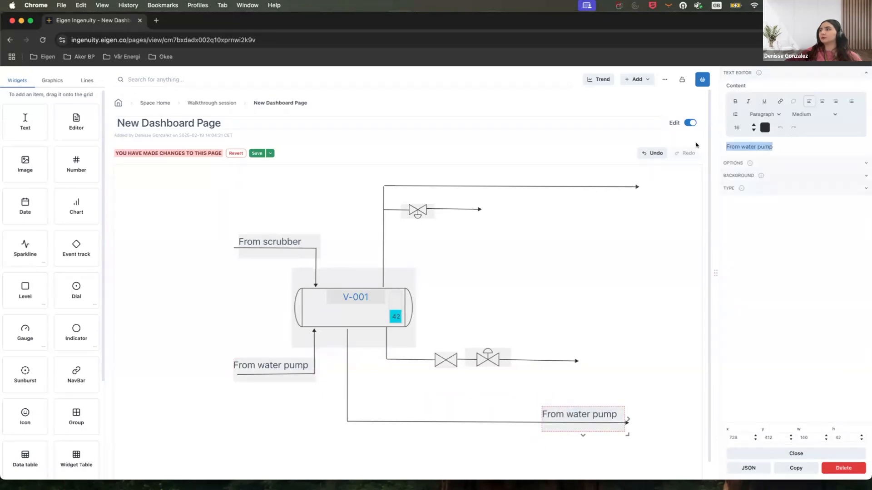
{"action": "type", "text": "To d"}
{"action": "key", "text": "BackSpace"}
{"action": "type", "text": "san"}
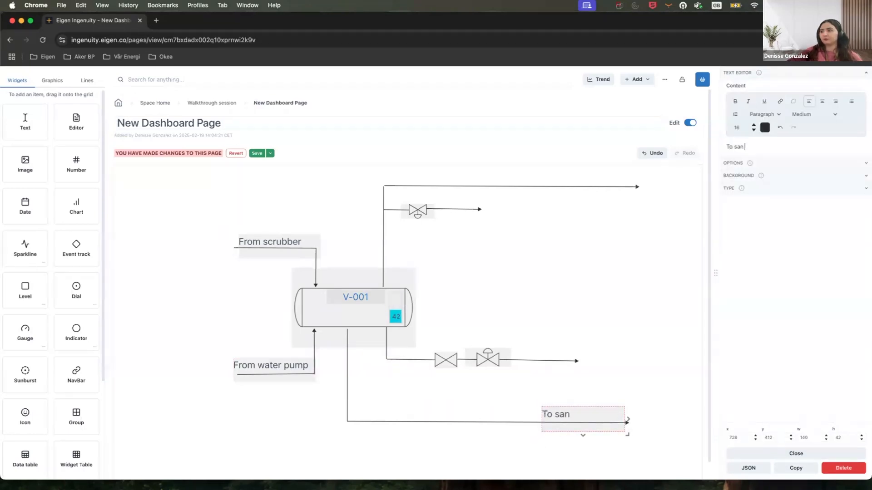
{"action": "type", "text": "d removal"}
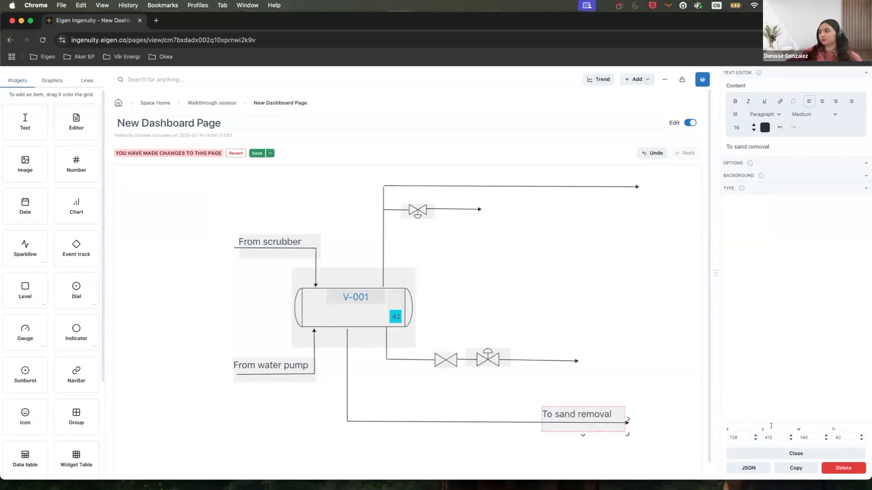
Duplicate the label onto the outlet line through the two valves and change its text to "To heater".
{"action": "left_click", "coordinate": [796, 468]}
{"action": "left_click_drag", "start_coordinate": [154, 420], "coordinate": [559, 360]}
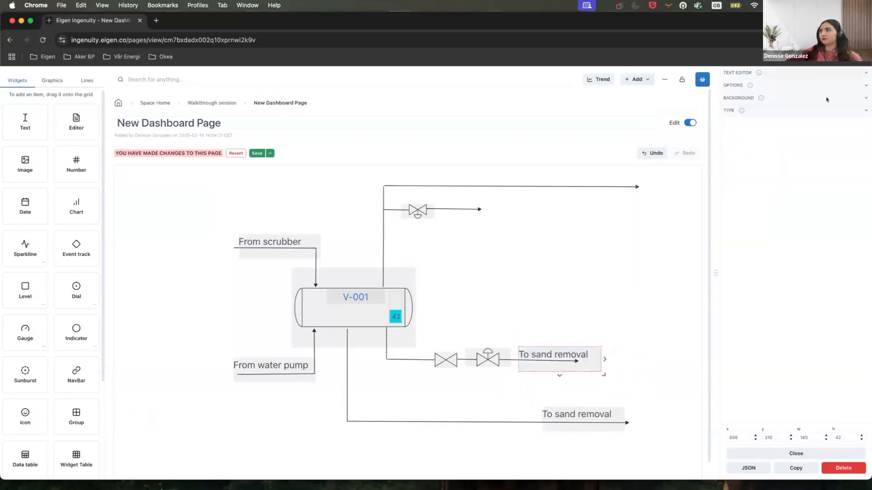
{"action": "type", "text": "To heater"}
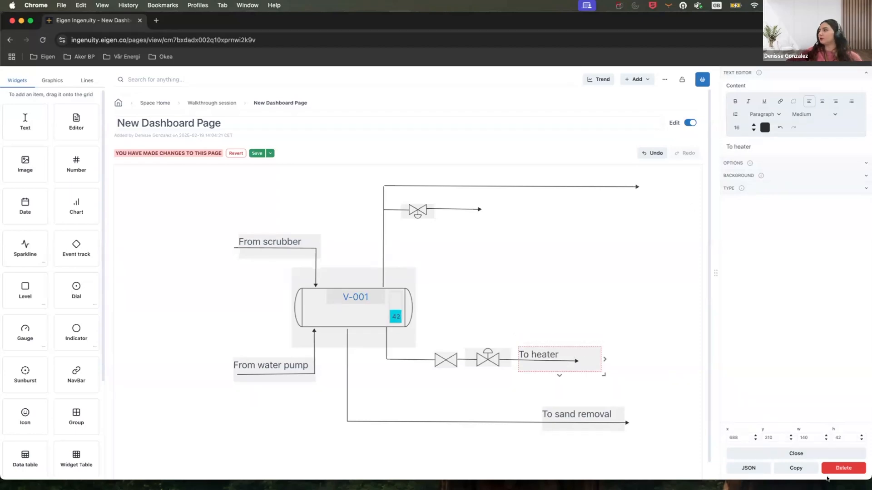
Duplicate the label onto the line after the upper valve and change its text to "To HP flare".
{"action": "left_click", "coordinate": [796, 468]}
{"action": "left_click_drag", "start_coordinate": [635, 365], "coordinate": [474, 214]}
{"action": "left_click", "coordinate": [799, 75]}
{"action": "left_click_drag", "start_coordinate": [751, 147], "coordinate": [737, 147]}
{"action": "type", "text": "HP"}
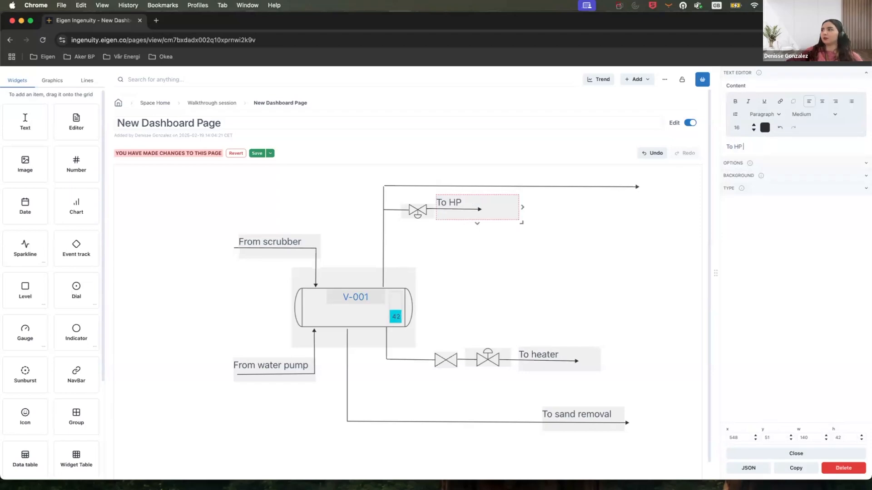
{"action": "type", "text": " flare"}
Duplicate the label onto the top outlet line and change its text to "To compressor".
{"action": "left_click", "coordinate": [796, 469]}
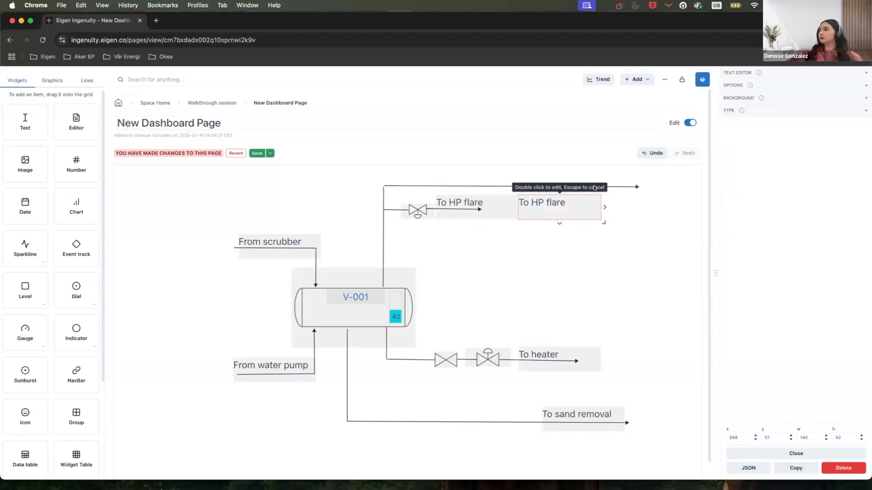
{"action": "left_click", "coordinate": [785, 72]}
{"action": "left_click_drag", "start_coordinate": [758, 146], "coordinate": [723, 139]}
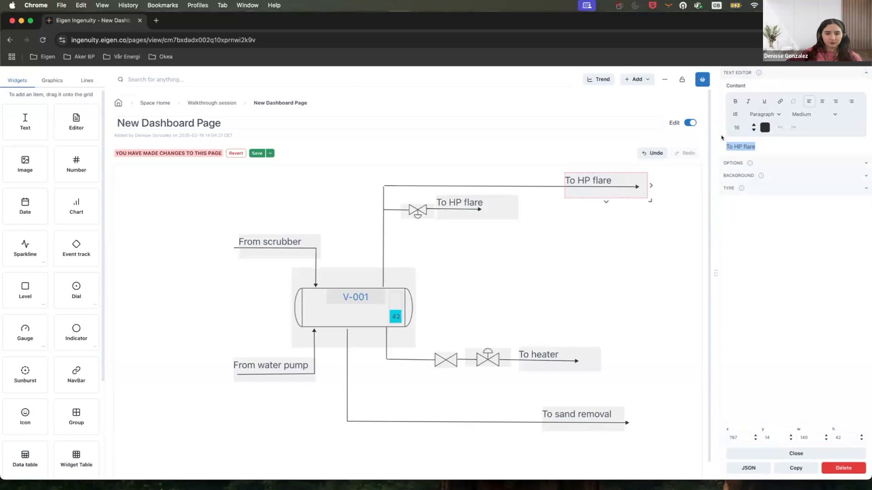
{"action": "type", "text": "TTo"}
{"action": "key", "text": "BackSpace"}
{"action": "key", "text": "BackSpace"}
{"action": "type", "text": "o"}
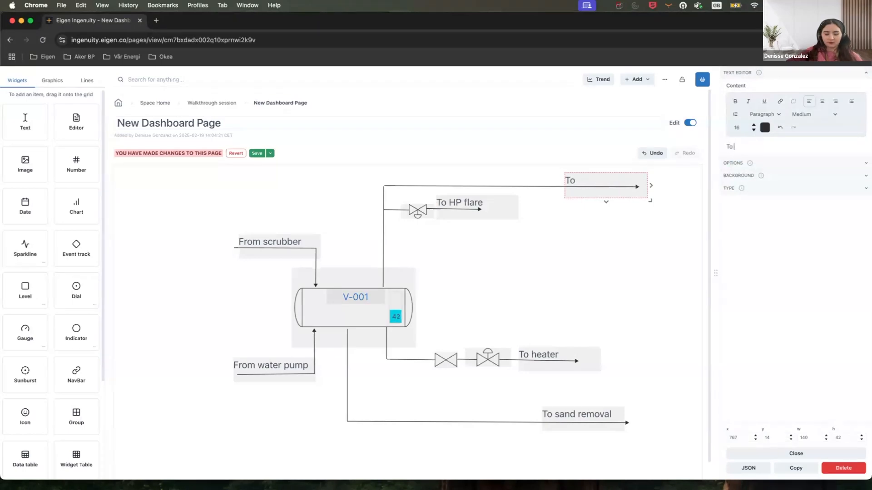
{"action": "type", "text": " compressor"}
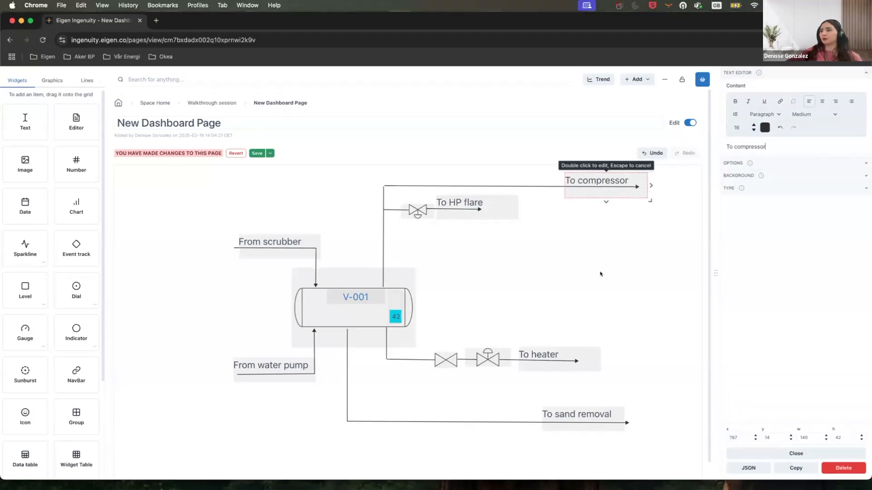
{"action": "left_click", "coordinate": [557, 294]}
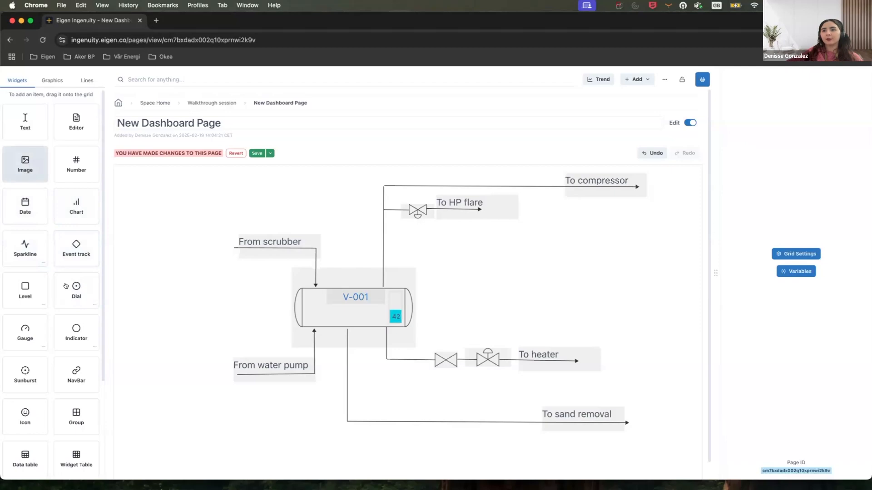
Open the Sparkline widget's templates and browse the available styles.
{"action": "scroll", "coordinate": [46, 252], "scroll_direction": "down", "scroll_amount": 3}
{"action": "scroll", "coordinate": [46, 253], "scroll_direction": "down", "scroll_amount": 2}
{"action": "scroll", "coordinate": [70, 237], "scroll_direction": "up", "scroll_amount": 3}
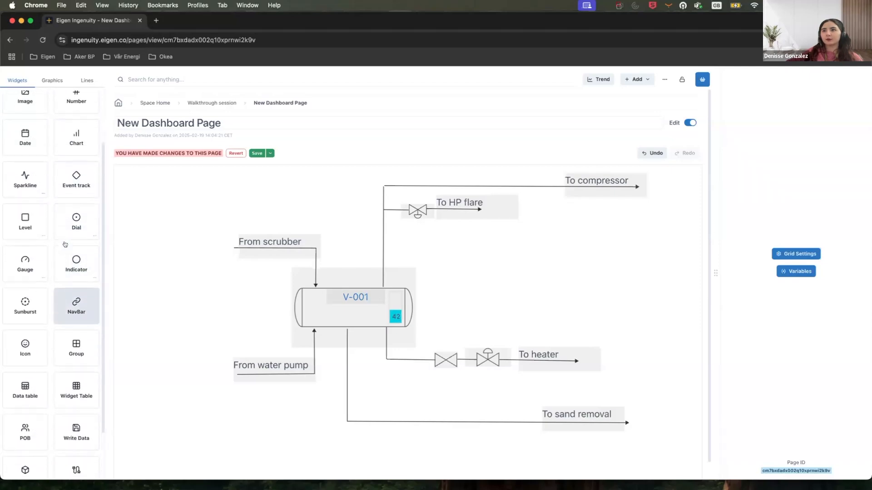
{"action": "left_click", "coordinate": [41, 194]}
{"action": "left_click", "coordinate": [585, 99]}
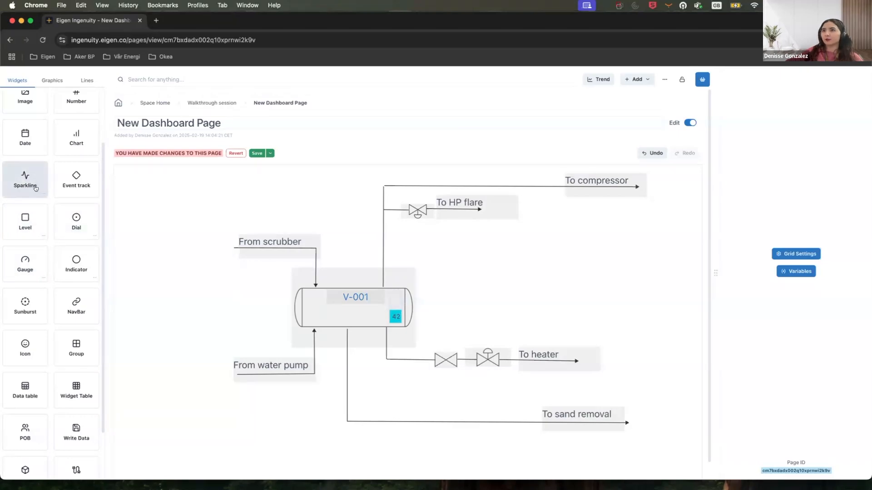
{"action": "left_click", "coordinate": [42, 195]}
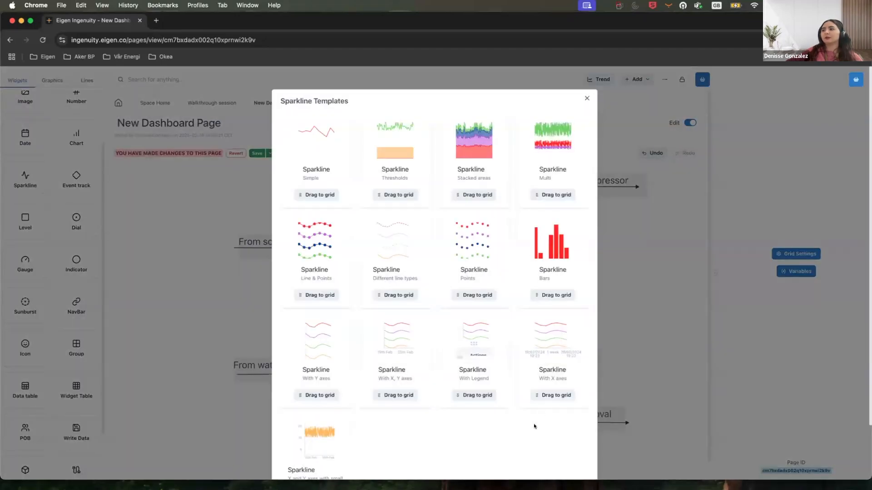
{"action": "scroll", "coordinate": [534, 427], "scroll_direction": "down", "scroll_amount": 2}
{"action": "scroll", "coordinate": [561, 417], "scroll_direction": "down", "scroll_amount": 2}
{"action": "scroll", "coordinate": [403, 417], "scroll_direction": "up", "scroll_amount": 2}
{"action": "scroll", "coordinate": [396, 398], "scroll_direction": "down", "scroll_amount": 2}
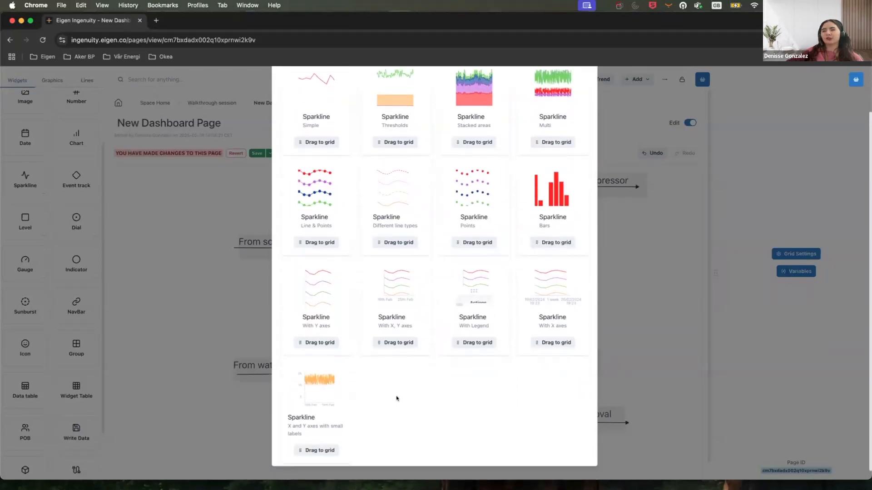
{"action": "scroll", "coordinate": [545, 240], "scroll_direction": "up", "scroll_amount": 2}
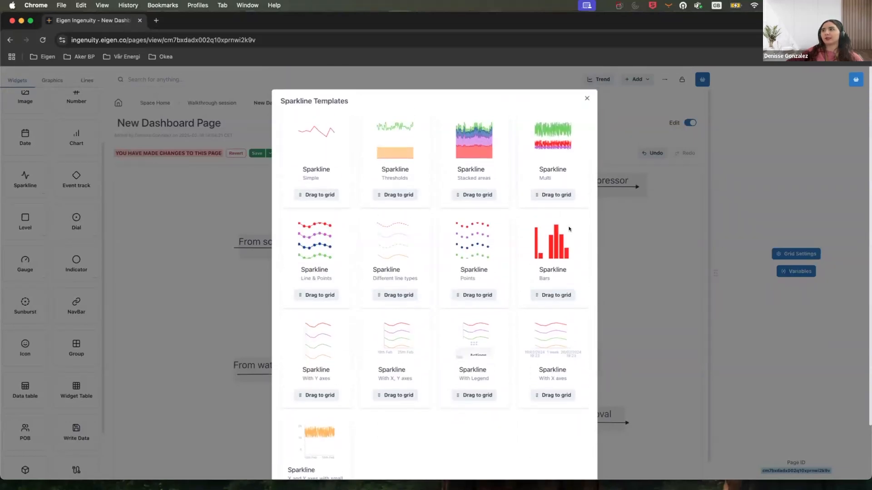
{"action": "scroll", "coordinate": [439, 410], "scroll_direction": "down", "scroll_amount": 1}
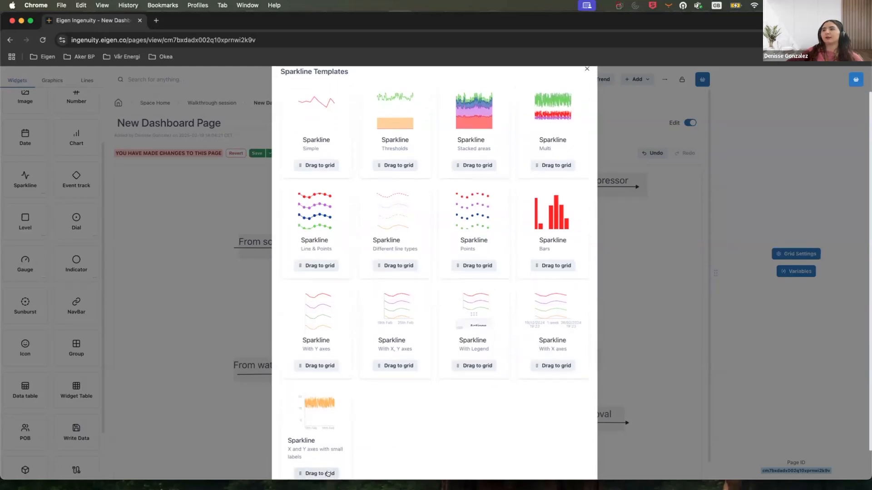
Place the "X and Y axes with small labels" sparkline beside the To HP flare label and hide its X axis.
{"action": "left_click_drag", "start_coordinate": [325, 473], "coordinate": [542, 217]}
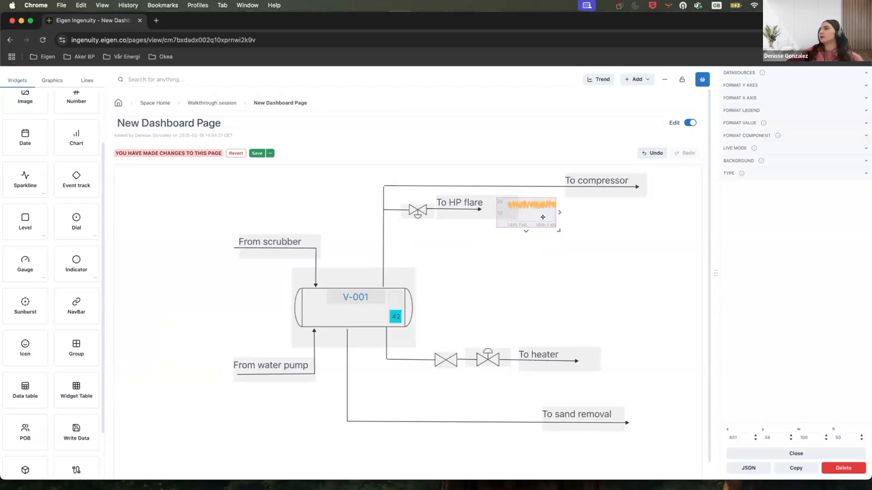
{"action": "left_click", "coordinate": [768, 98]}
{"action": "left_click", "coordinate": [731, 123]}
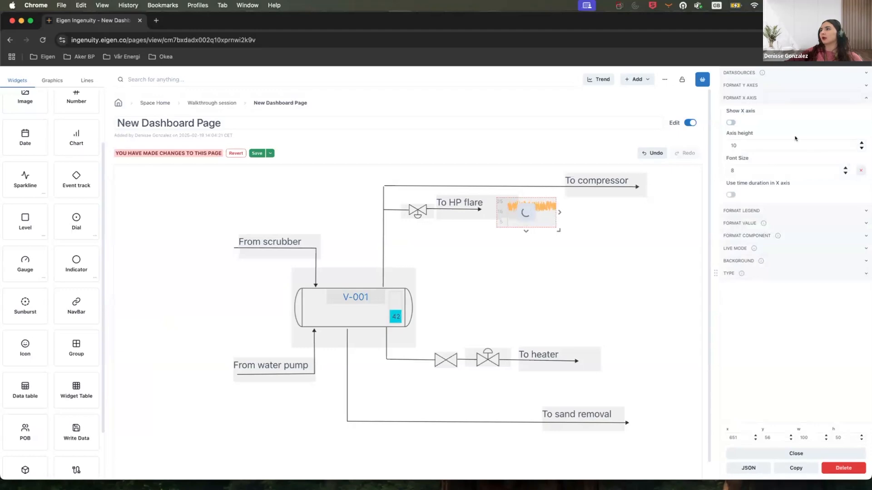
{"action": "left_click", "coordinate": [768, 97]}
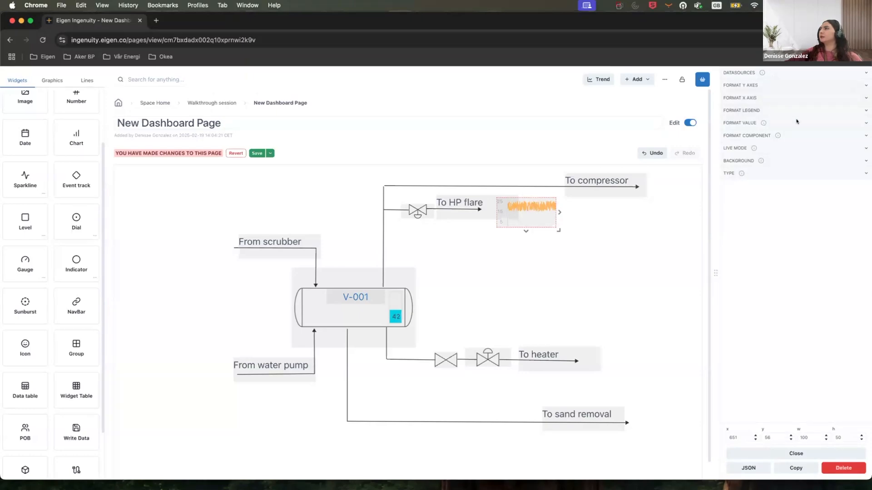
Change the sparkline's data tag to siggen/rand20~5@1000000 and deselect the widget.
{"action": "left_click", "coordinate": [771, 74]}
{"action": "left_click", "coordinate": [778, 147]}
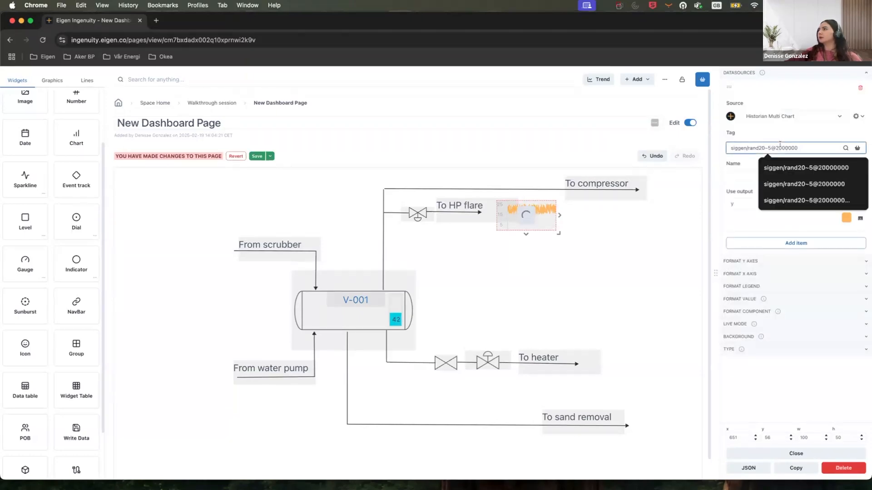
{"action": "key", "text": "Delete"}
{"action": "key", "text": "Delete"}
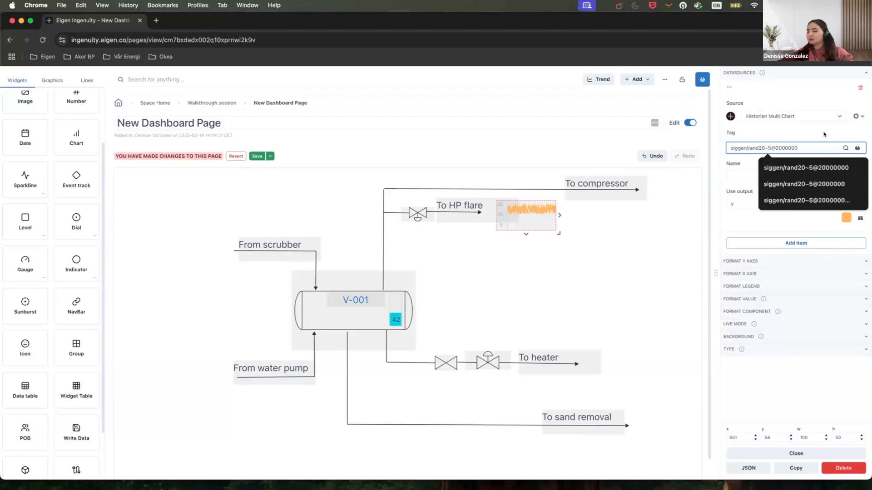
{"action": "type", "text": "100"}
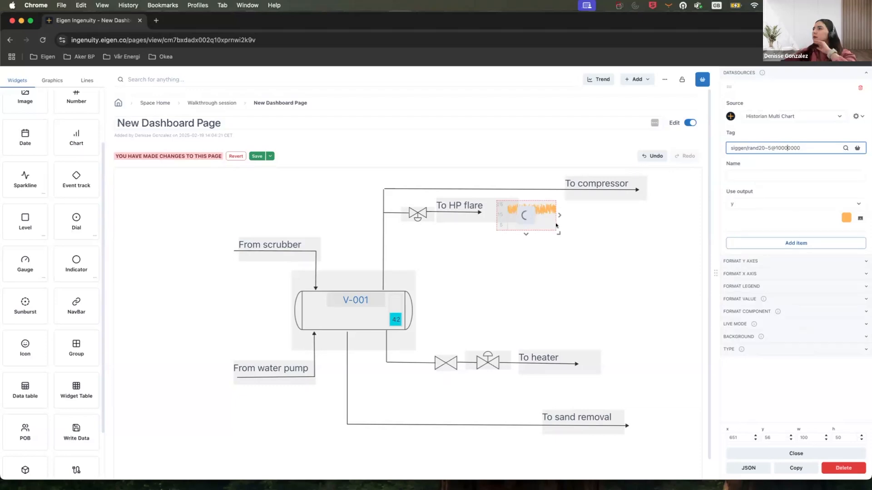
{"action": "left_click", "coordinate": [578, 240]}
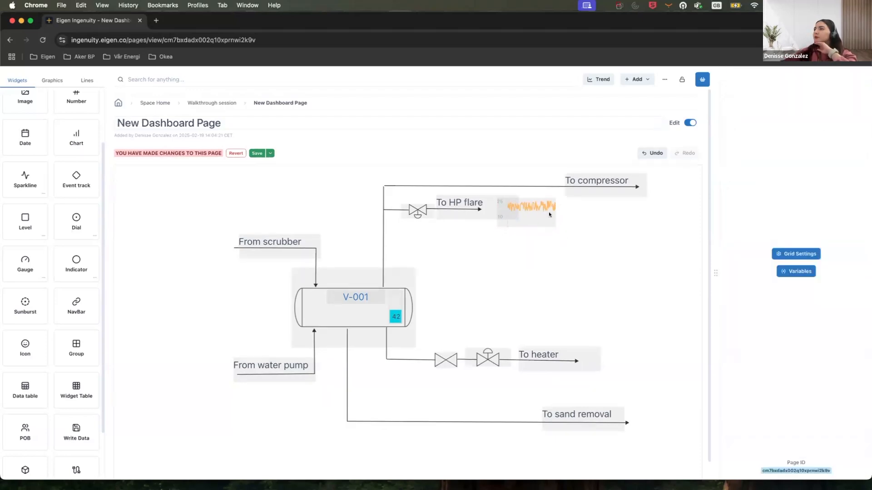
Add a Number widget just below the sparkline next to the To HP flare label.
{"action": "left_click", "coordinate": [549, 214]}
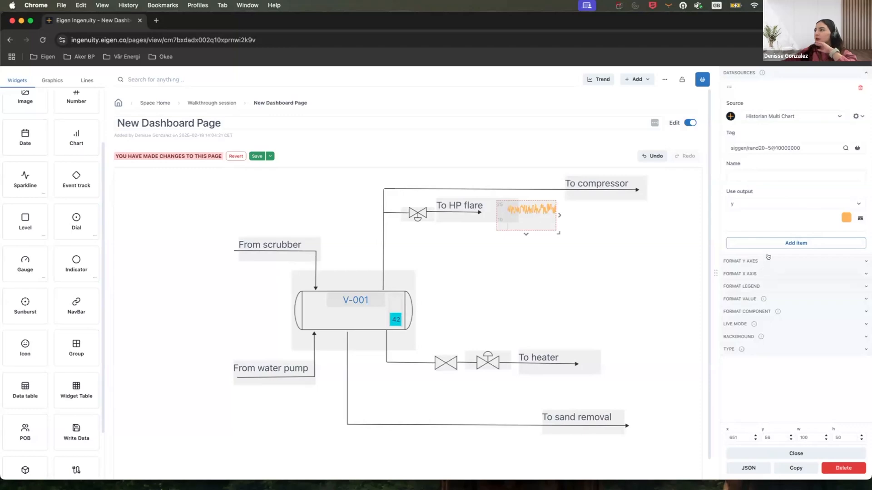
{"action": "left_click", "coordinate": [569, 277]}
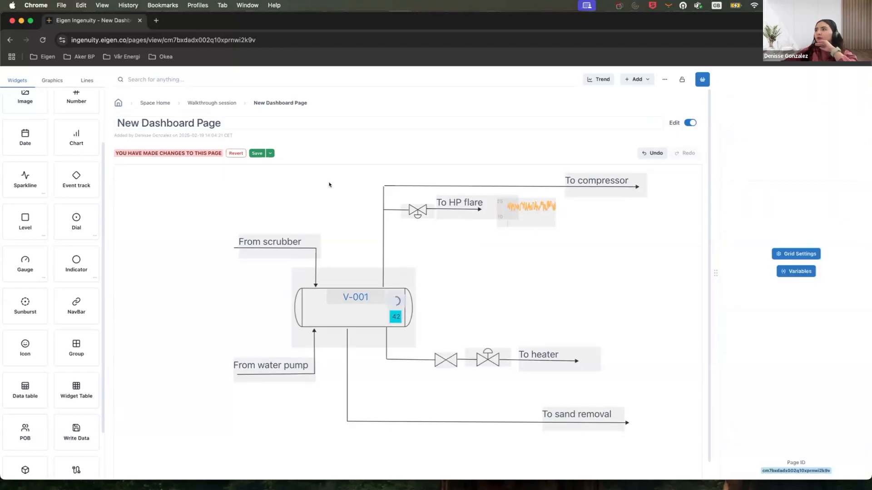
{"action": "left_click", "coordinate": [526, 215]}
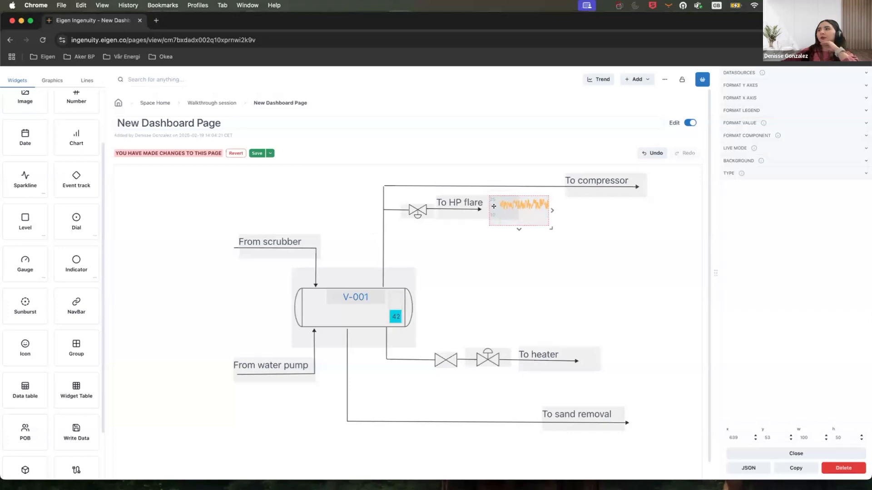
{"action": "scroll", "coordinate": [58, 159], "scroll_direction": "up", "scroll_amount": 3}
{"action": "left_click_drag", "start_coordinate": [58, 159], "coordinate": [539, 251]}
{"action": "left_click", "coordinate": [527, 210]}
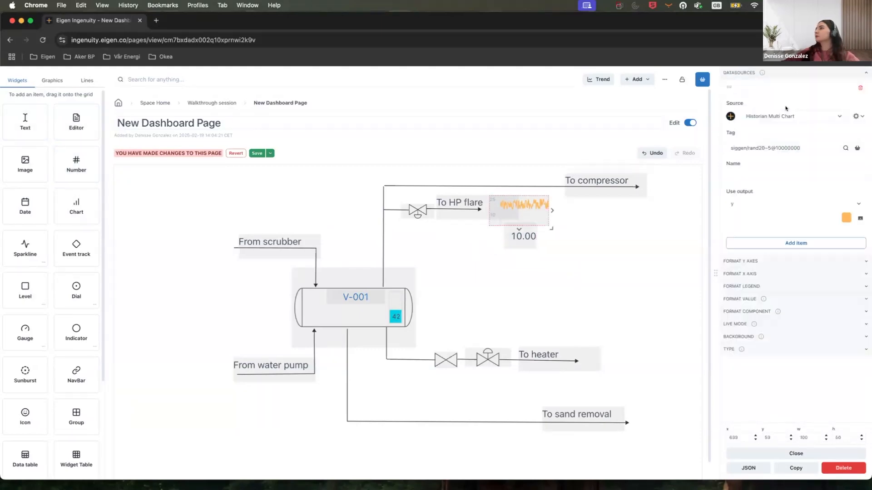
{"action": "left_click", "coordinate": [533, 240]}
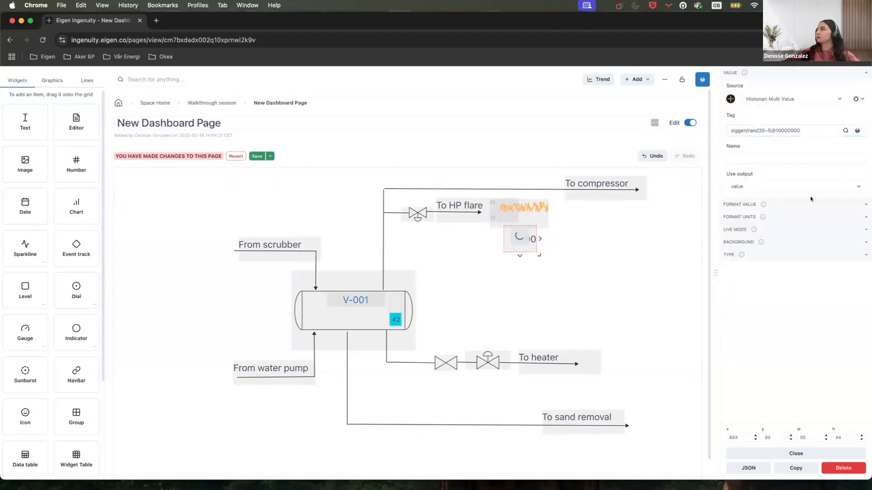
Format the number to 1 decimal place with orange text and nudge the widget slightly right.
{"action": "left_click", "coordinate": [739, 204]}
{"action": "left_click", "coordinate": [859, 224]}
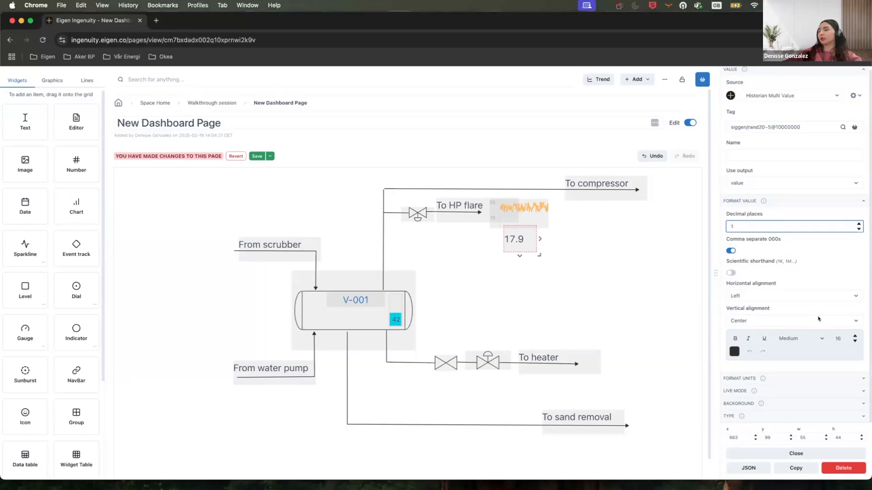
{"action": "left_click", "coordinate": [734, 352]}
{"action": "left_click", "coordinate": [699, 378]}
{"action": "left_click_drag", "start_coordinate": [535, 235], "coordinate": [537, 236]}
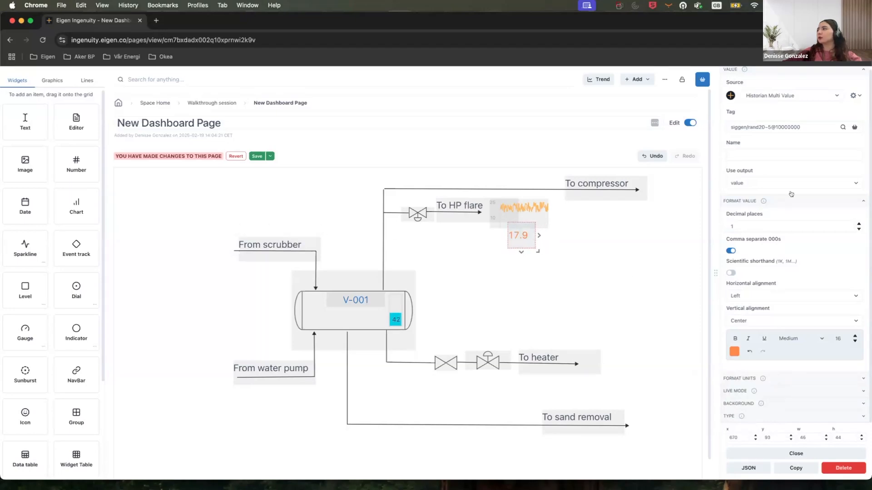
Examine the number widget's unit formatting options.
{"action": "left_click", "coordinate": [772, 378]}
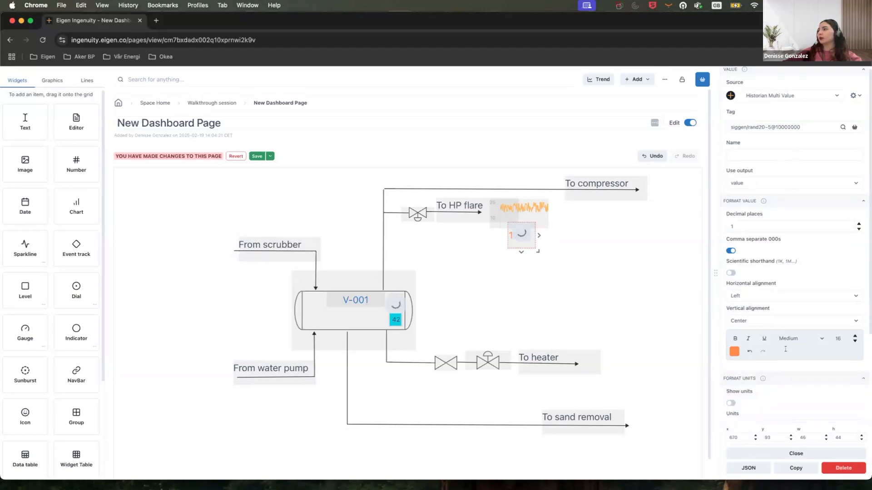
{"action": "scroll", "coordinate": [772, 283], "scroll_direction": "down", "scroll_amount": 3}
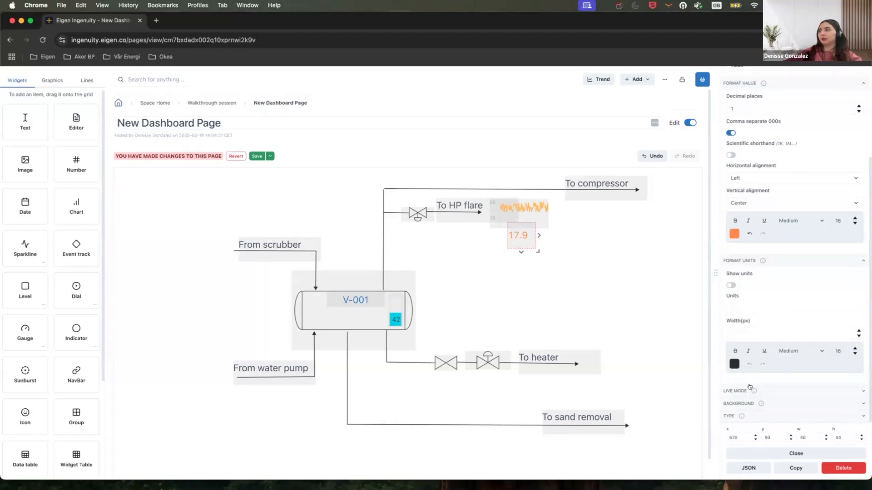
{"action": "scroll", "coordinate": [36, 272], "scroll_direction": "down", "scroll_amount": 3}
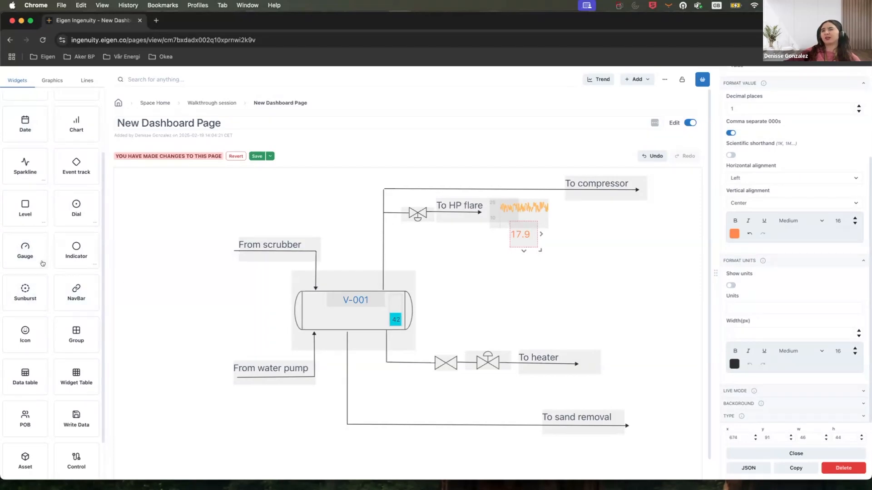
Place a Gauge widget at the vessel's lower right, above the To heater line.
{"action": "left_click_drag", "start_coordinate": [41, 264], "coordinate": [423, 333]}
{"action": "left_click", "coordinate": [792, 74]}
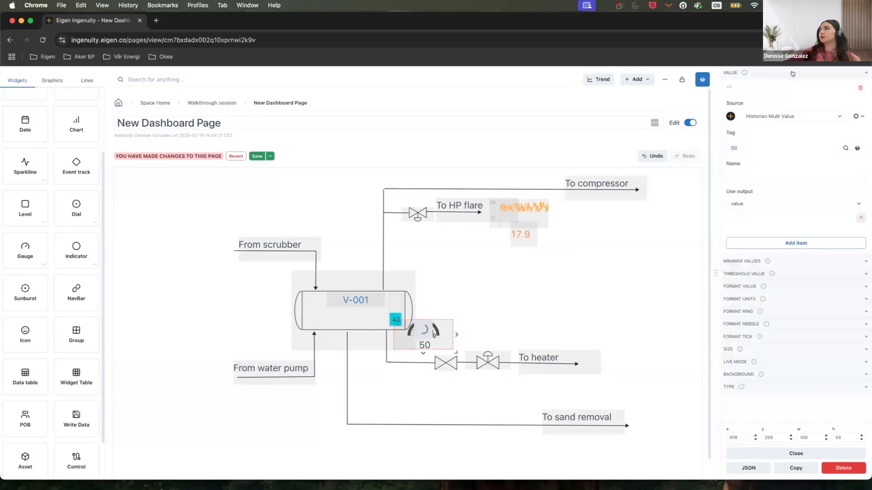
{"action": "left_click", "coordinate": [750, 144]}
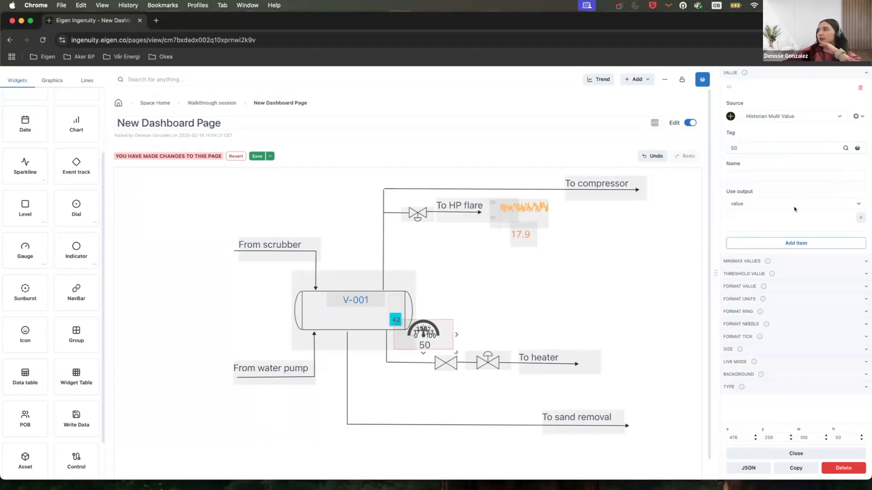
{"action": "left_click", "coordinate": [763, 72]}
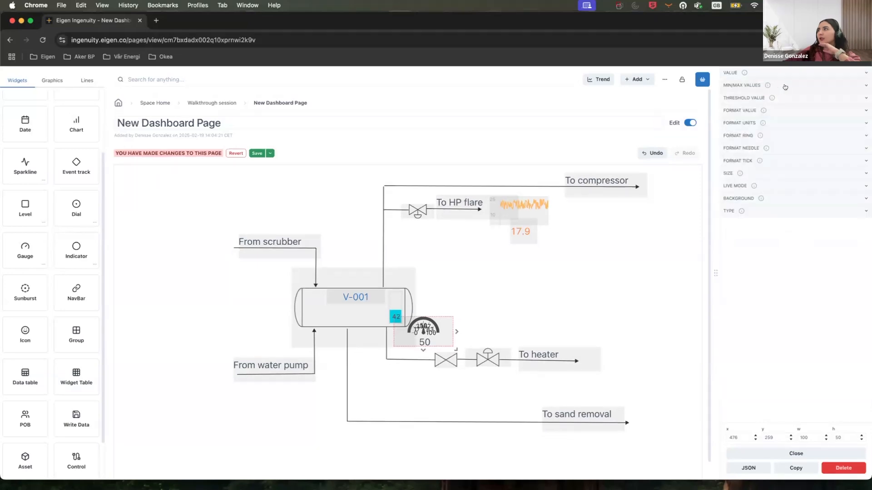
Open the gauge's threshold values and colour the first threshold green and the second red.
{"action": "left_click", "coordinate": [786, 97]}
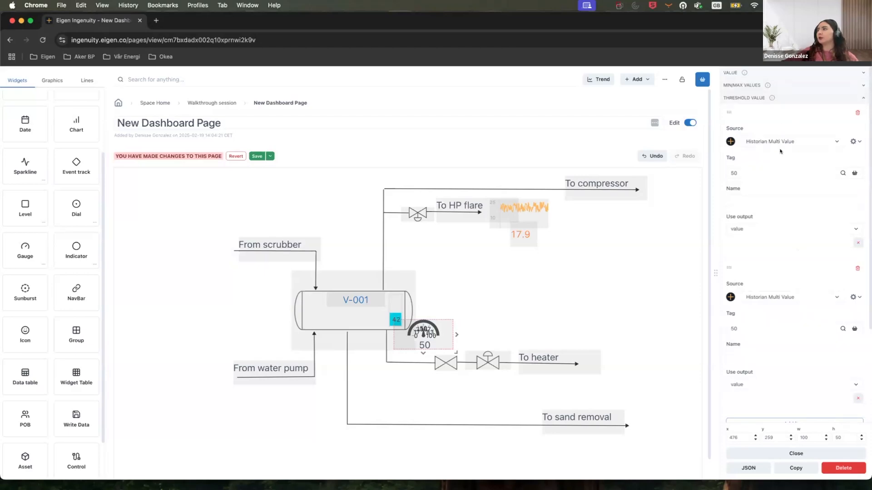
{"action": "scroll", "coordinate": [766, 185], "scroll_direction": "down", "scroll_amount": 3}
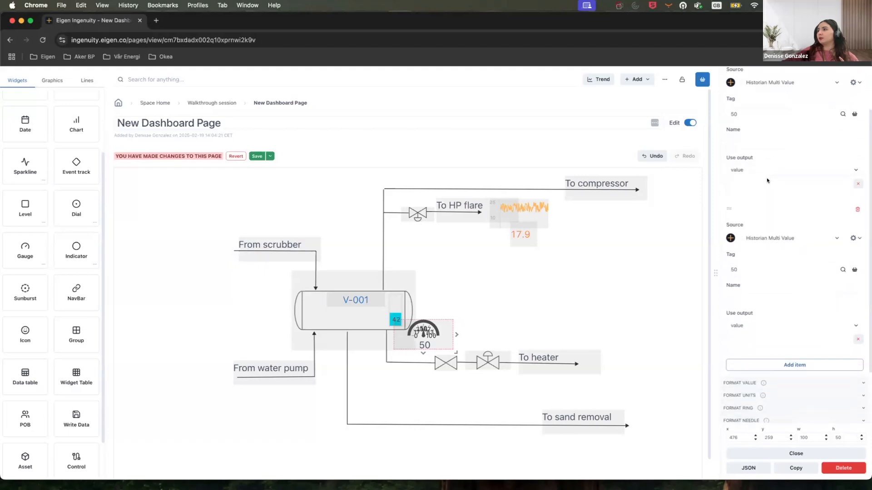
{"action": "scroll", "coordinate": [771, 191], "scroll_direction": "up", "scroll_amount": 2}
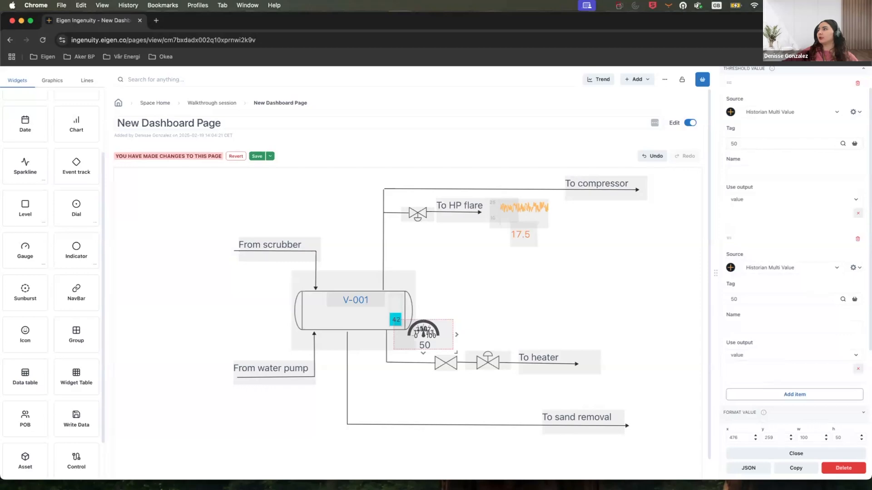
{"action": "left_click", "coordinate": [857, 213]}
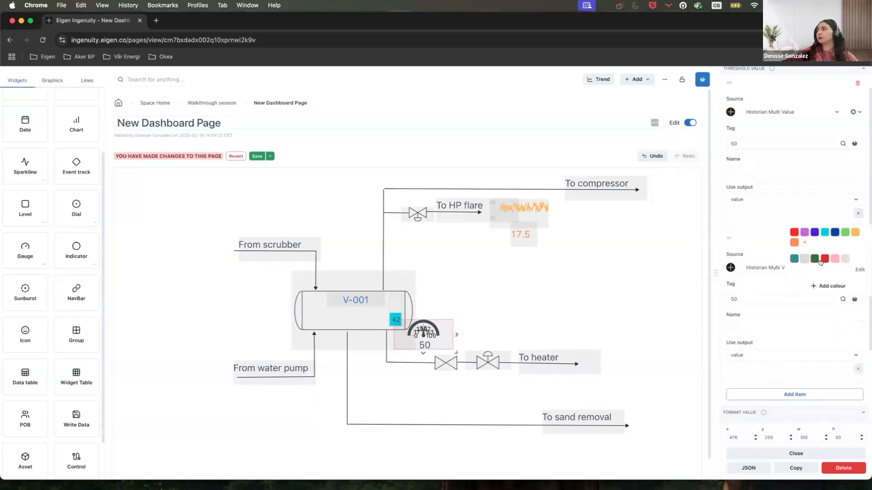
{"action": "left_click", "coordinate": [814, 259]}
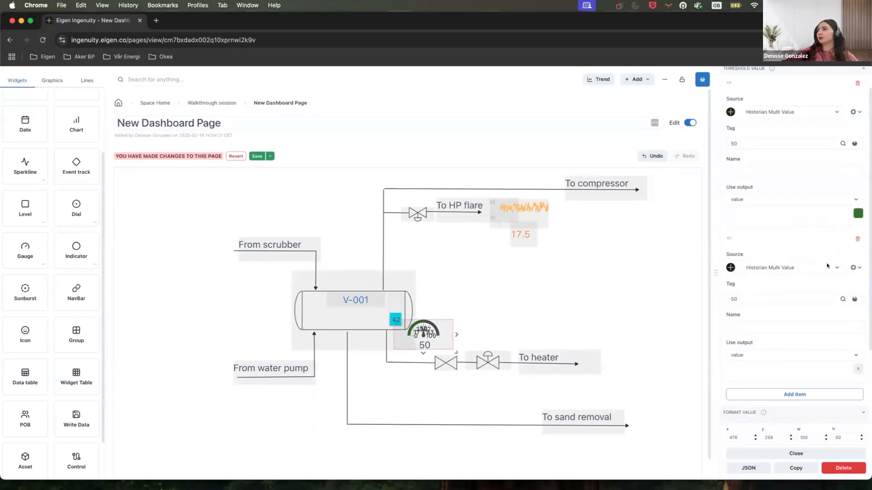
{"action": "left_click", "coordinate": [858, 369]}
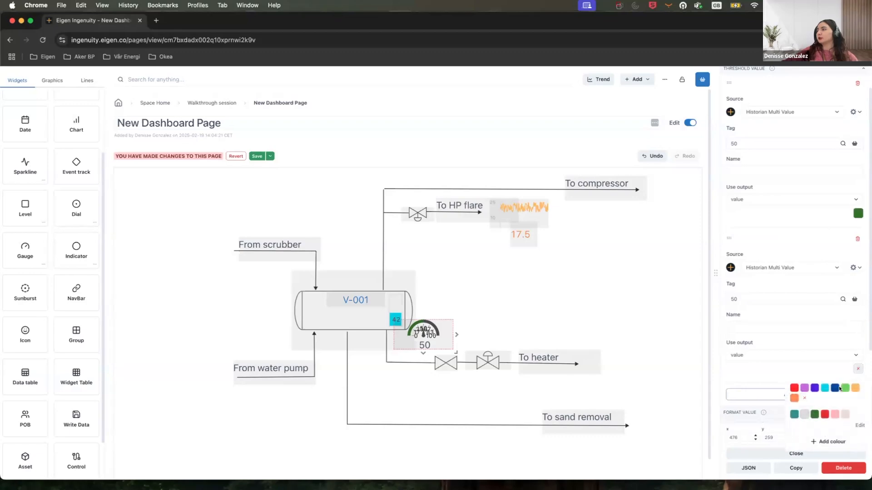
{"action": "left_click", "coordinate": [823, 414]}
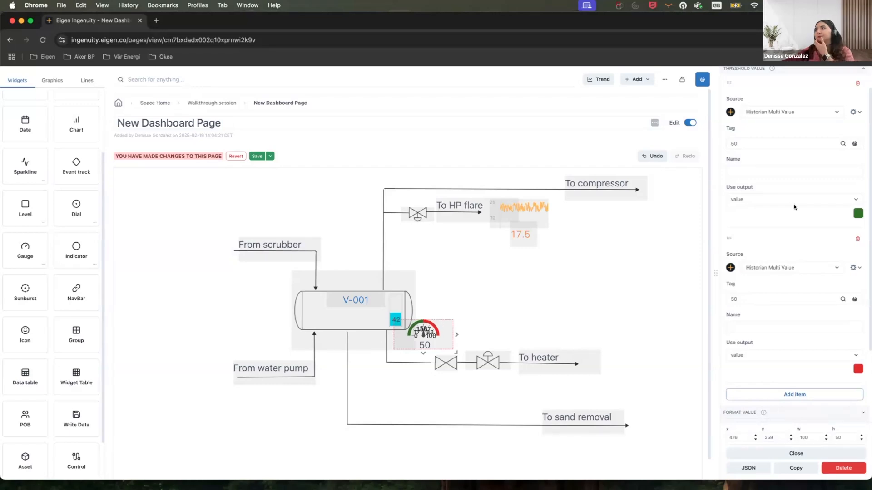
Add a third threshold item and set the first threshold's value to 33.33.
{"action": "left_click", "coordinate": [804, 397]}
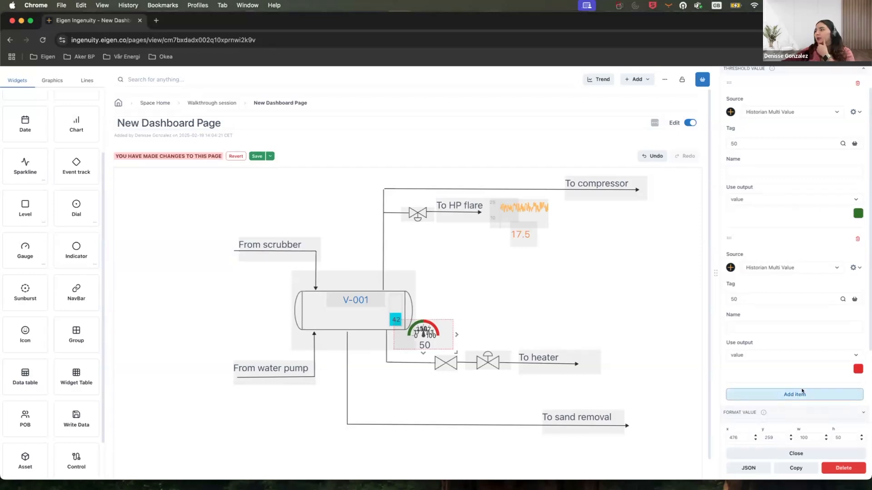
{"action": "scroll", "coordinate": [811, 313], "scroll_direction": "down", "scroll_amount": 2}
{"action": "scroll", "coordinate": [811, 316], "scroll_direction": "up", "scroll_amount": 2}
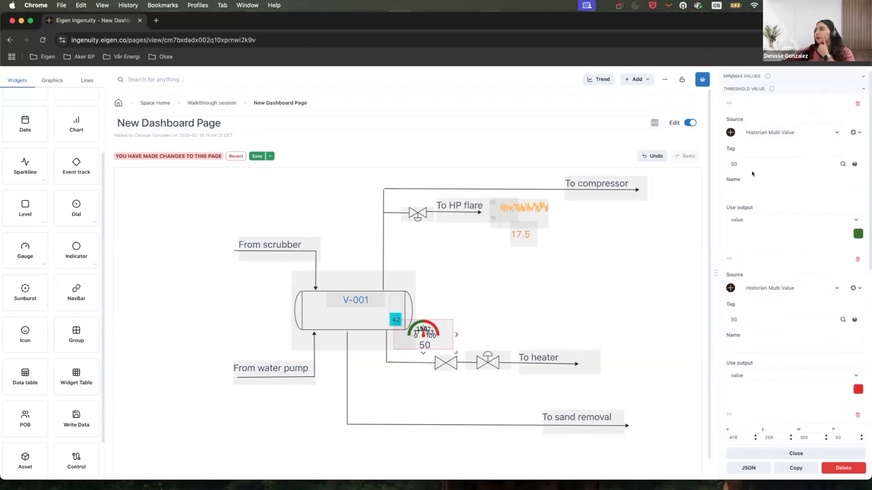
{"action": "left_click", "coordinate": [749, 160]}
{"action": "key", "text": "super+a"}
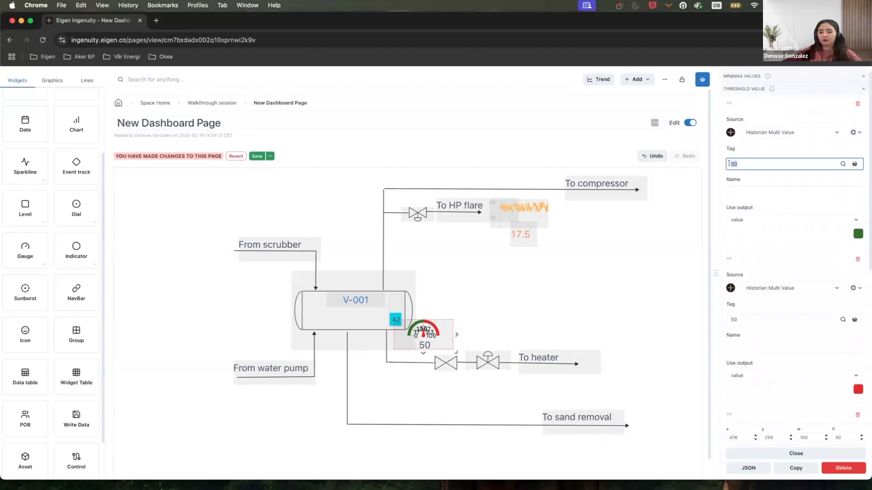
{"action": "type", "text": "33.33"}
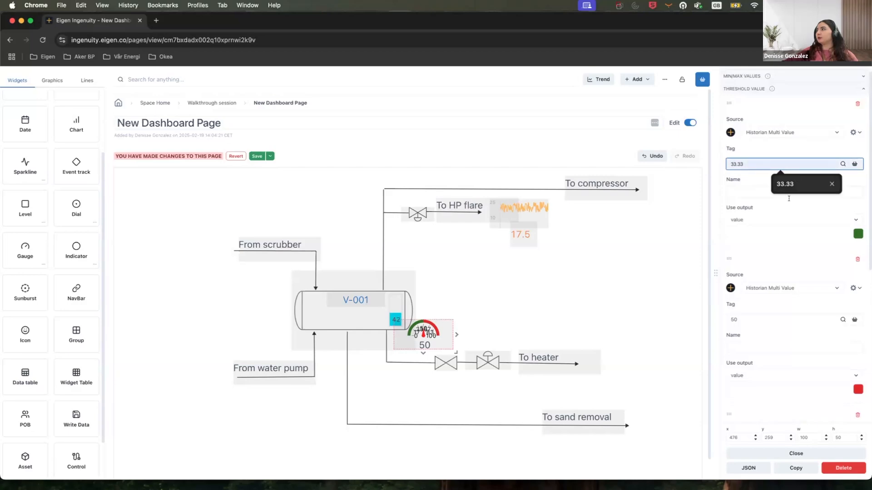
Set the second and third threshold values to 33.33 as well.
{"action": "scroll", "coordinate": [787, 321], "scroll_direction": "down", "scroll_amount": 2}
{"action": "left_click", "coordinate": [761, 227]}
{"action": "key", "text": "BackSpace"}
{"action": "key", "text": "BackSpace"}
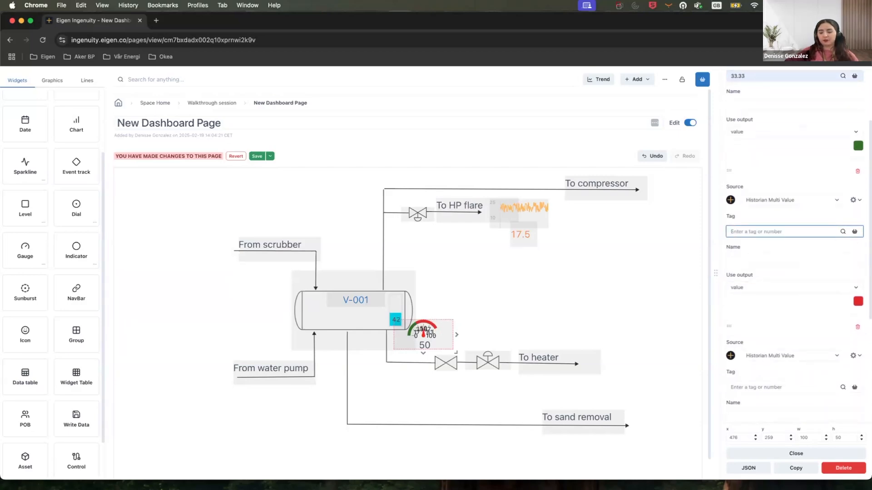
{"action": "type", "text": "33"}
{"action": "left_click", "coordinate": [784, 251]}
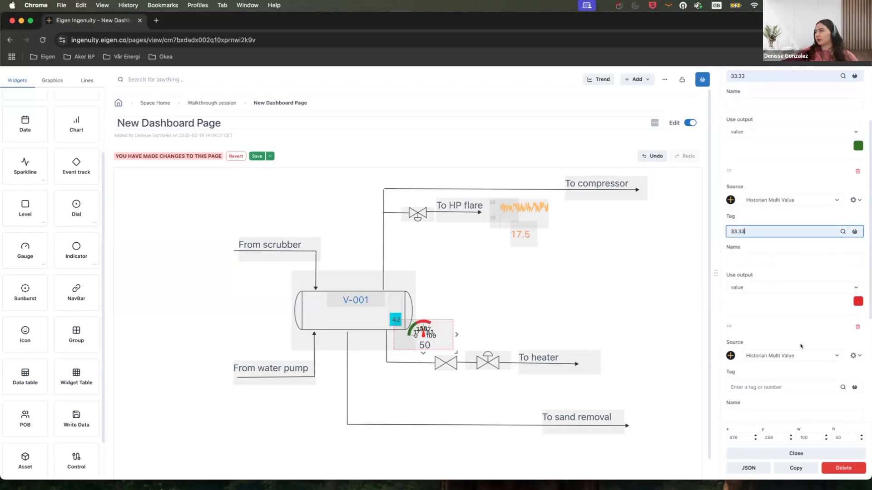
{"action": "scroll", "coordinate": [758, 317], "scroll_direction": "down", "scroll_amount": 3}
{"action": "left_click", "coordinate": [758, 314]}
{"action": "type", "text": "3"}
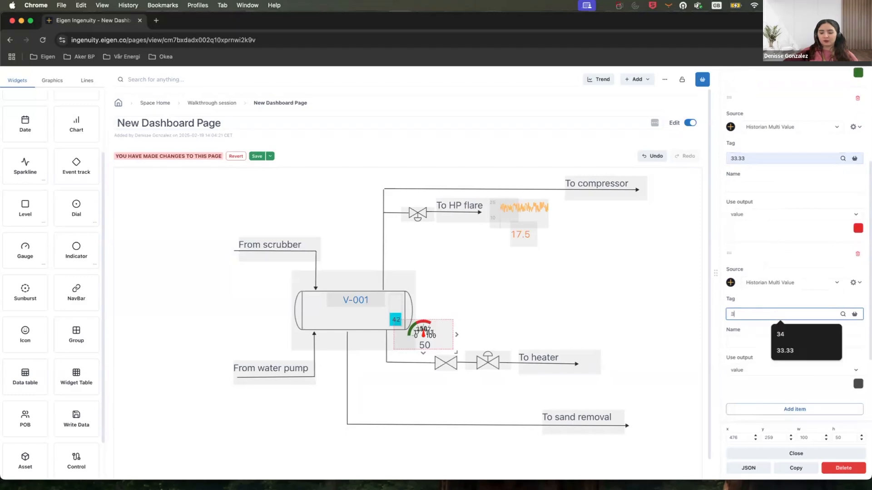
{"action": "type", "text": "3.33"}
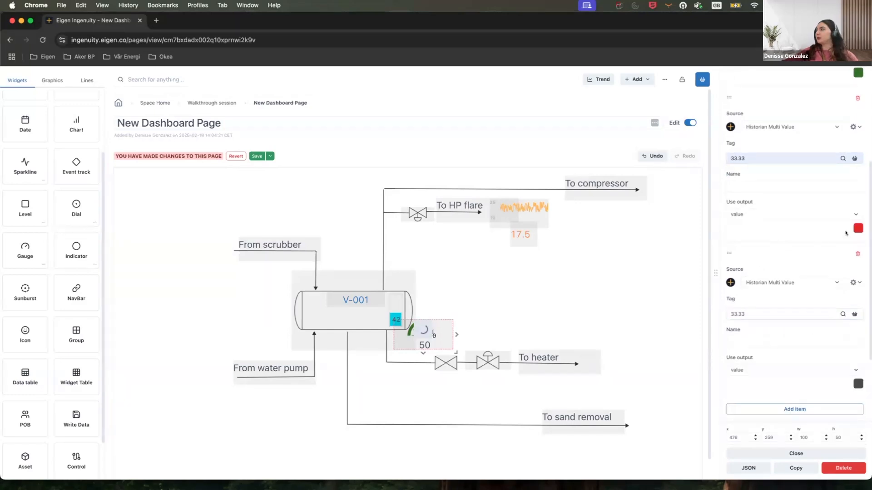
Recolour the second threshold orange and give the third threshold red.
{"action": "left_click", "coordinate": [857, 228]}
{"action": "left_click", "coordinate": [854, 247]}
{"action": "left_click", "coordinate": [858, 384]}
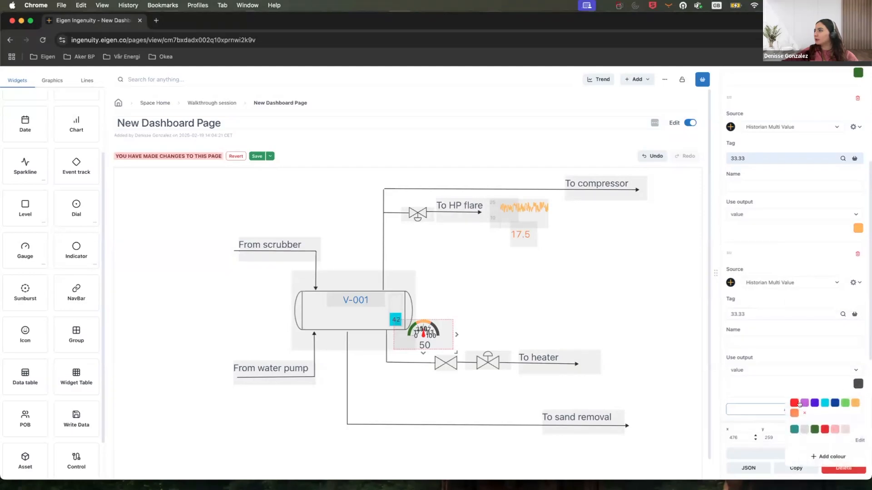
{"action": "left_click", "coordinate": [823, 429]}
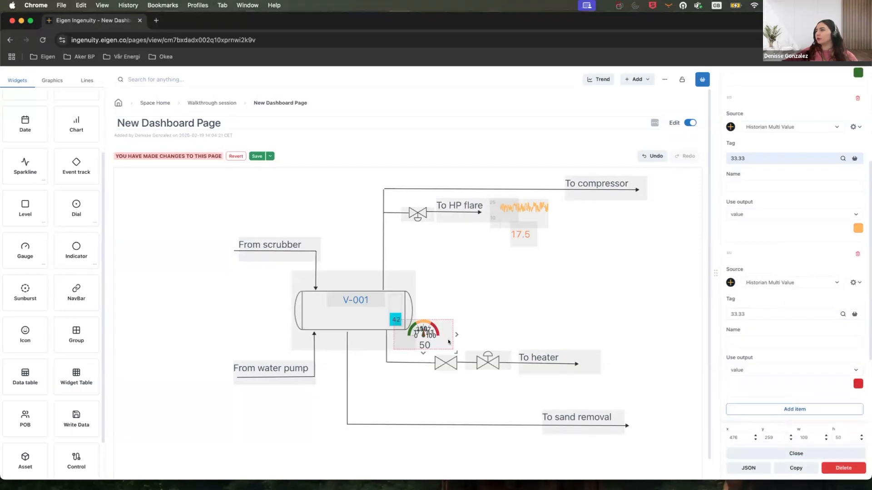
Widen the gauge slightly and set its number of ticks to 4.
{"action": "scroll", "coordinate": [803, 199], "scroll_direction": "up", "scroll_amount": 5}
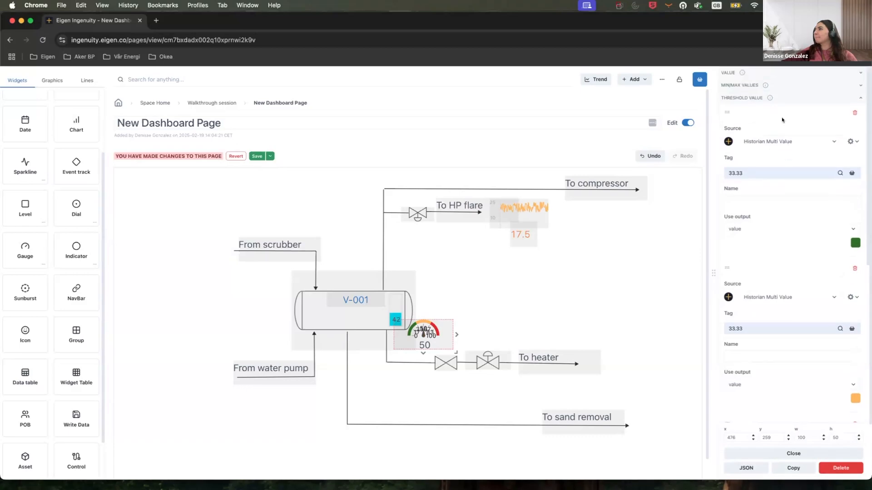
{"action": "left_click", "coordinate": [772, 98]}
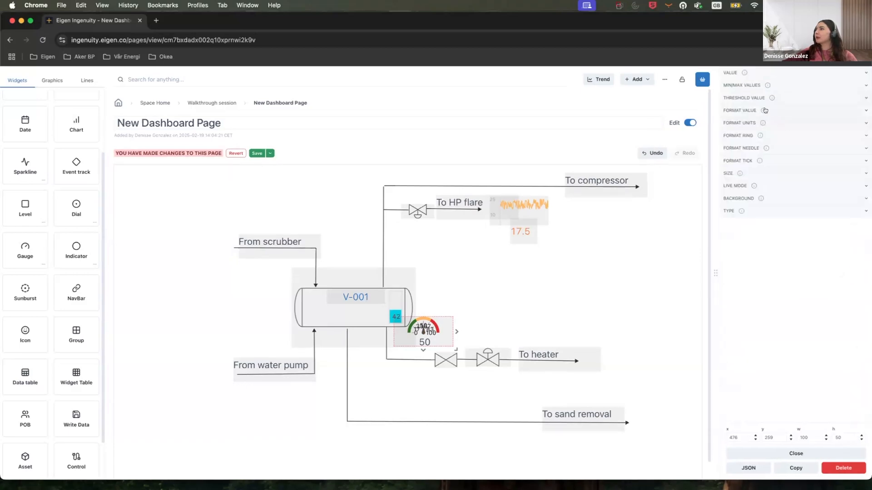
{"action": "left_click", "coordinate": [775, 161]}
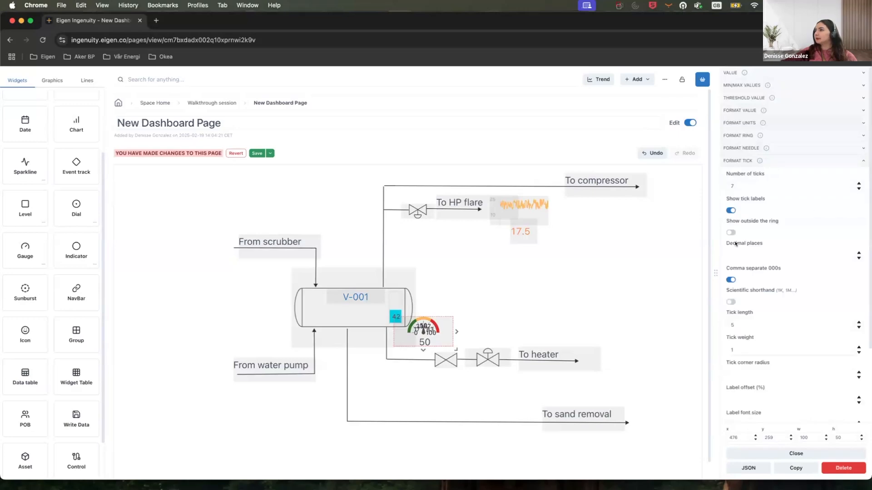
{"action": "mouse_move", "coordinate": [455, 348]}
{"action": "left_mouse_down"}
{"action": "mouse_move", "coordinate": [522, 361]}
{"action": "mouse_move", "coordinate": [463, 348]}
{"action": "left_mouse_up"}
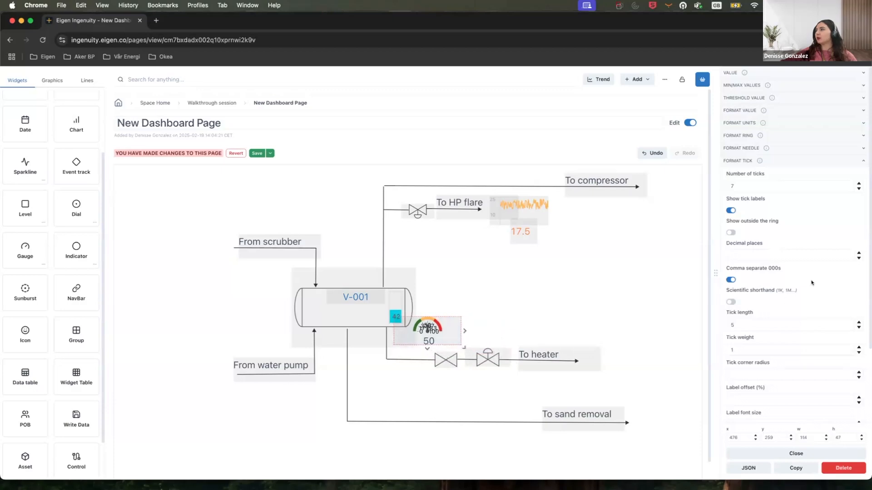
{"action": "left_click", "coordinate": [858, 189]}
{"action": "left_click", "coordinate": [858, 189]}
{"action": "left_click", "coordinate": [857, 189]}
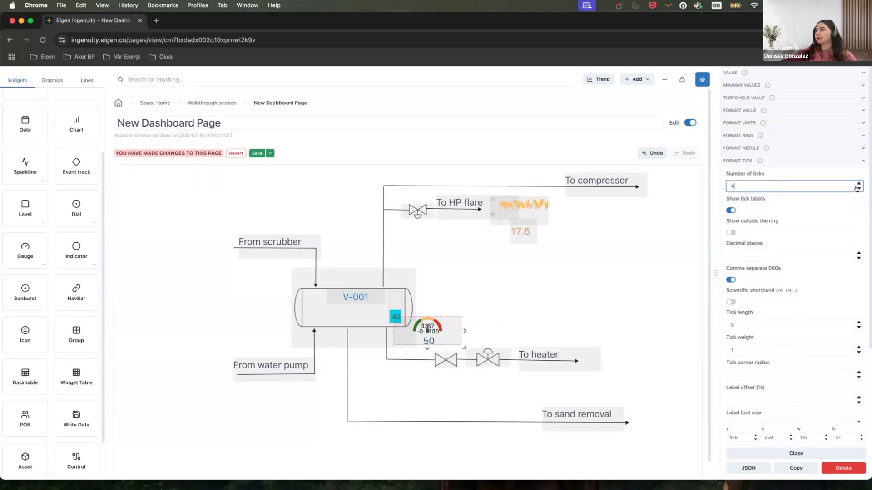
Turn off the gauge's tick labels and adjust the gauge's frame size.
{"action": "left_click_drag", "start_coordinate": [462, 346], "coordinate": [472, 353]}
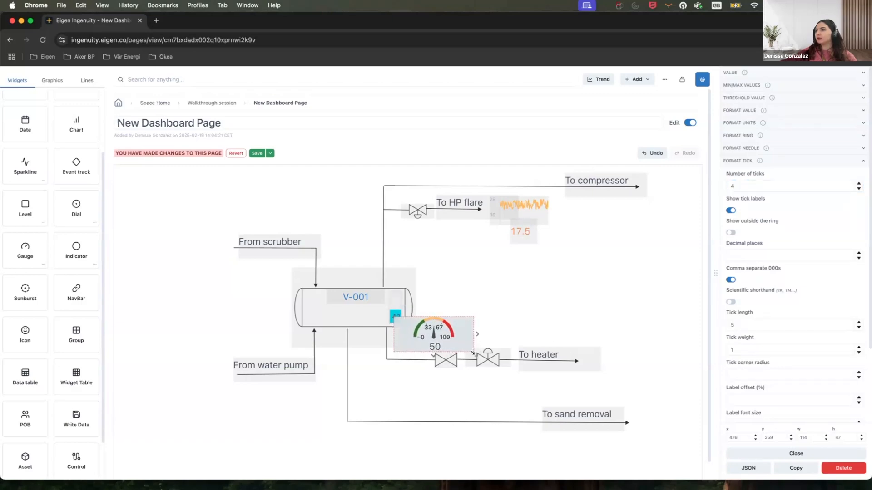
{"action": "left_click", "coordinate": [730, 211]}
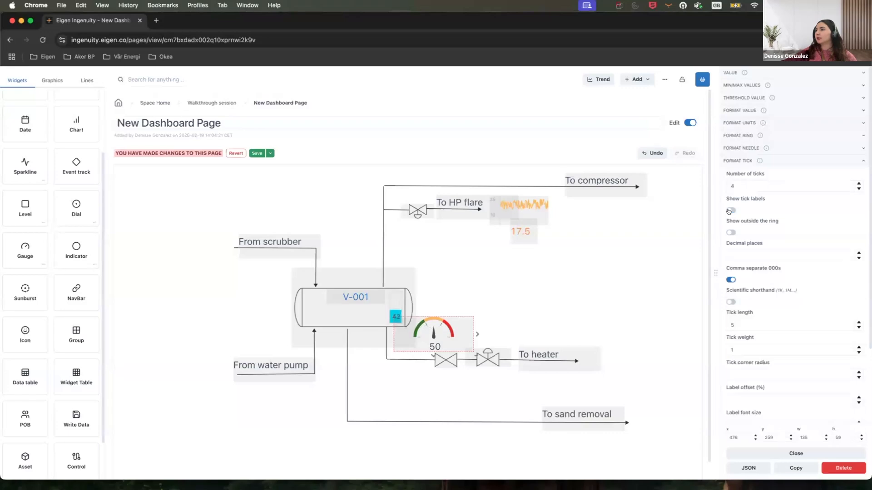
{"action": "left_click", "coordinate": [730, 211]}
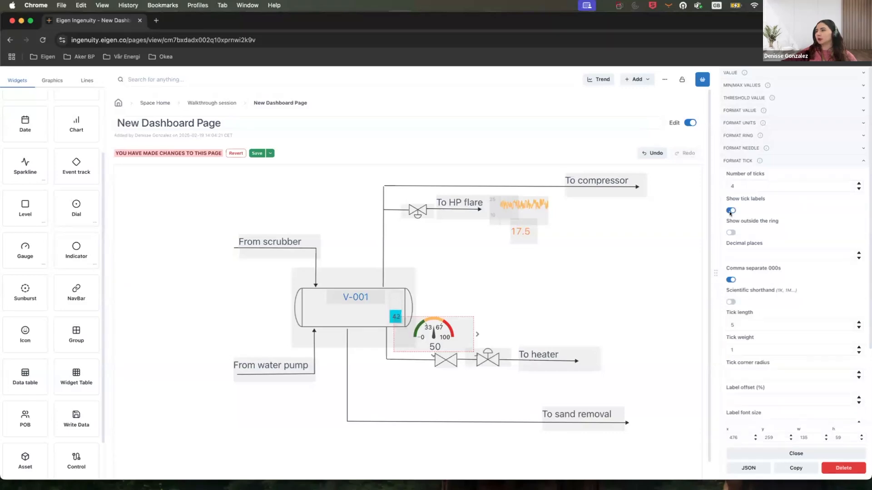
{"action": "left_click", "coordinate": [727, 212]}
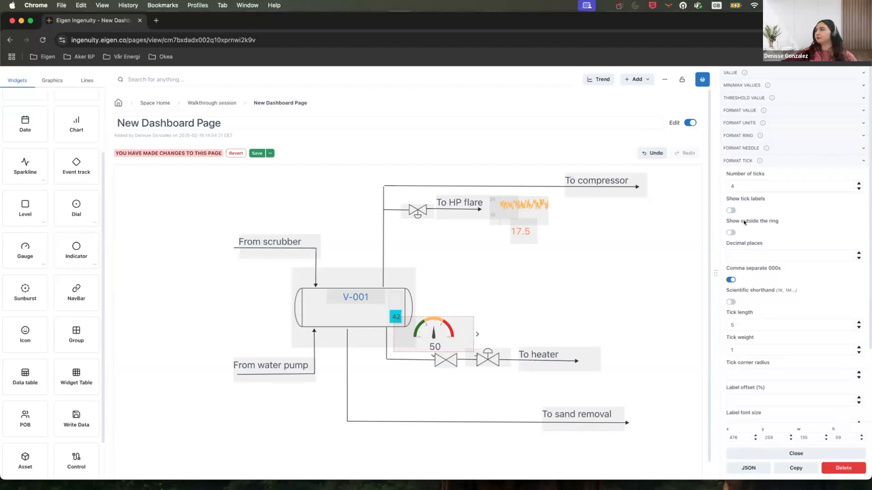
{"action": "scroll", "coordinate": [817, 254], "scroll_direction": "down", "scroll_amount": 2}
{"action": "scroll", "coordinate": [819, 260], "scroll_direction": "down", "scroll_amount": 2}
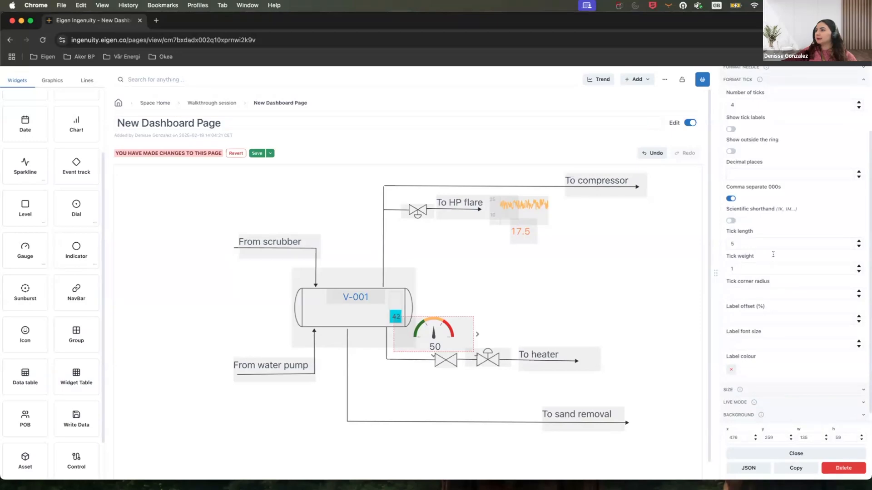
{"action": "scroll", "coordinate": [772, 254], "scroll_direction": "up", "scroll_amount": 2}
{"action": "left_click_drag", "start_coordinate": [458, 334], "coordinate": [456, 342]}
{"action": "left_click_drag", "start_coordinate": [474, 362], "coordinate": [465, 354]}
Set the gauge's value font size to 12 and shrink the gauge to sit snugly beside the vessel.
{"action": "left_click", "coordinate": [804, 111]}
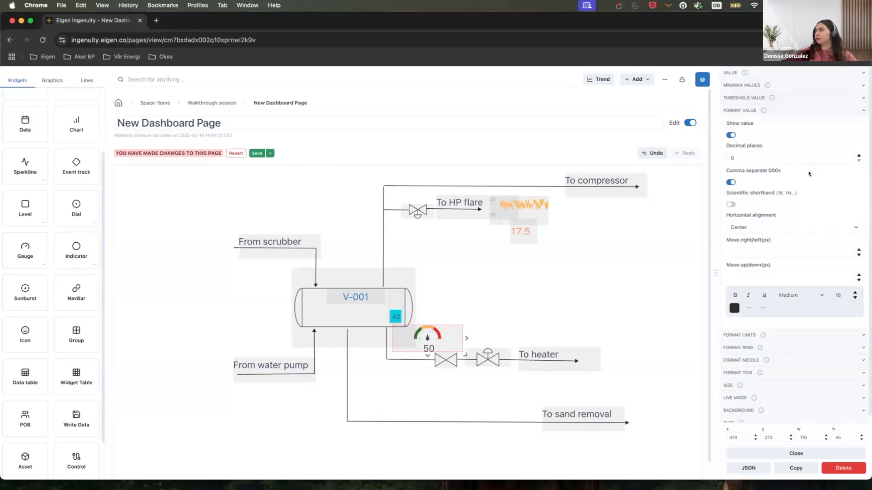
{"action": "left_click", "coordinate": [852, 298]}
{"action": "left_click", "coordinate": [853, 298]}
{"action": "left_click", "coordinate": [853, 298]}
{"action": "left_click", "coordinate": [853, 297]}
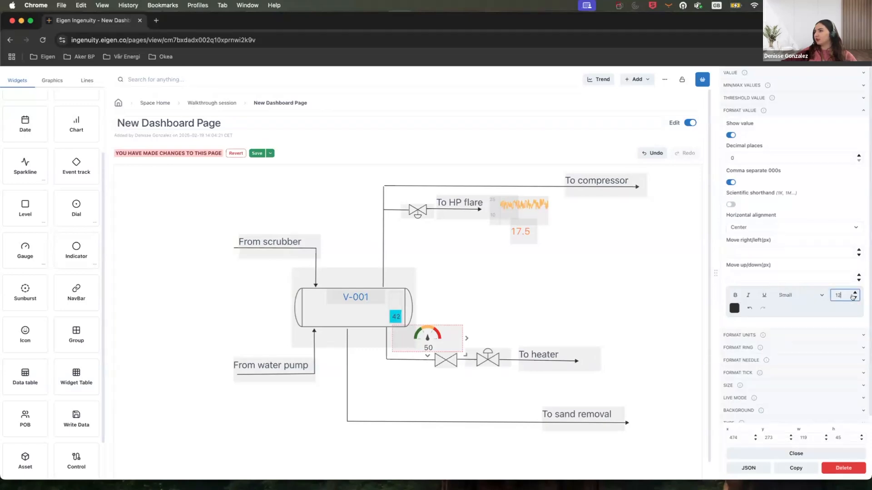
{"action": "left_click_drag", "start_coordinate": [448, 343], "coordinate": [448, 339]}
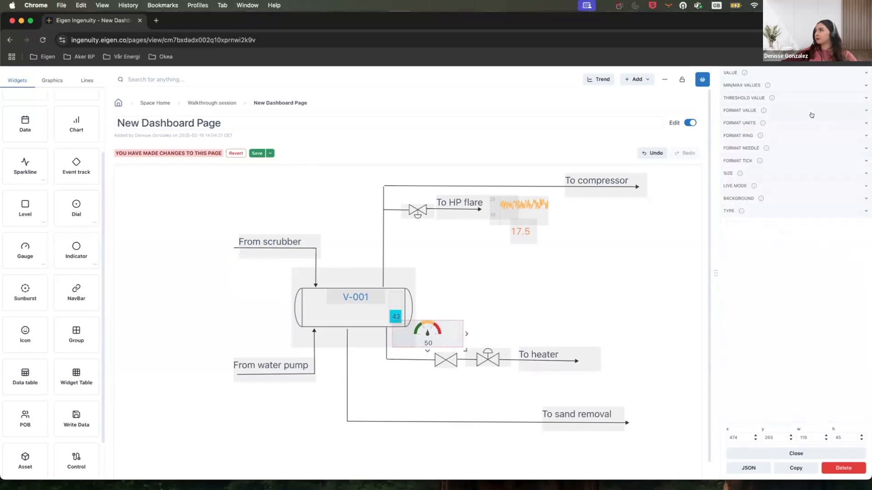
{"action": "left_click_drag", "start_coordinate": [461, 347], "coordinate": [445, 343]}
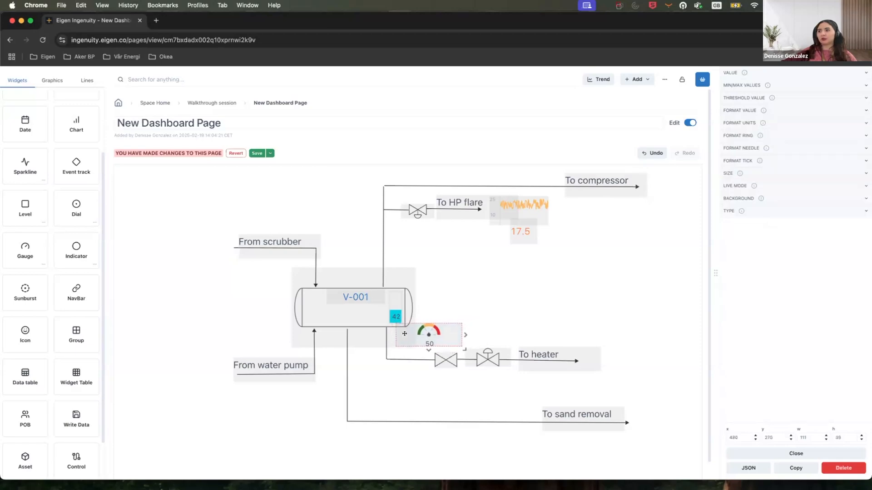
Add a dashed line linking the gauge down to the heater line.
{"action": "left_click", "coordinate": [87, 81]}
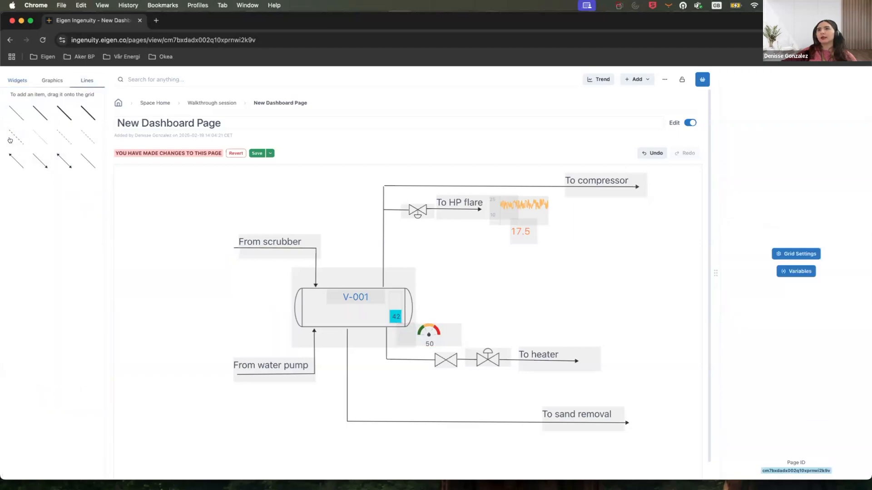
{"action": "left_click_drag", "start_coordinate": [10, 140], "coordinate": [427, 362]}
{"action": "left_click", "coordinate": [513, 311]}
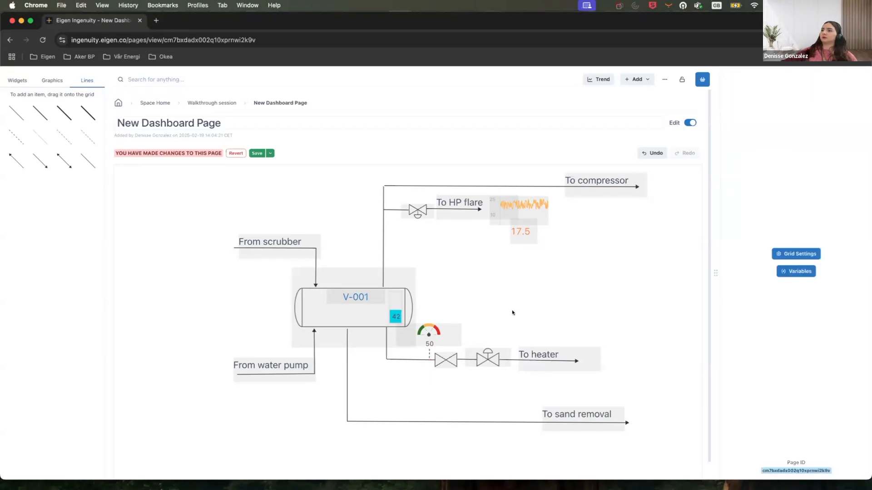
Add a second dashed line inside the lower part of the vessel and adjust its end points.
{"action": "left_click_drag", "start_coordinate": [22, 139], "coordinate": [435, 395]}
{"action": "left_click_drag", "start_coordinate": [366, 384], "coordinate": [347, 325]}
{"action": "double_click", "coordinate": [388, 411]}
{"action": "double_click", "coordinate": [413, 411]}
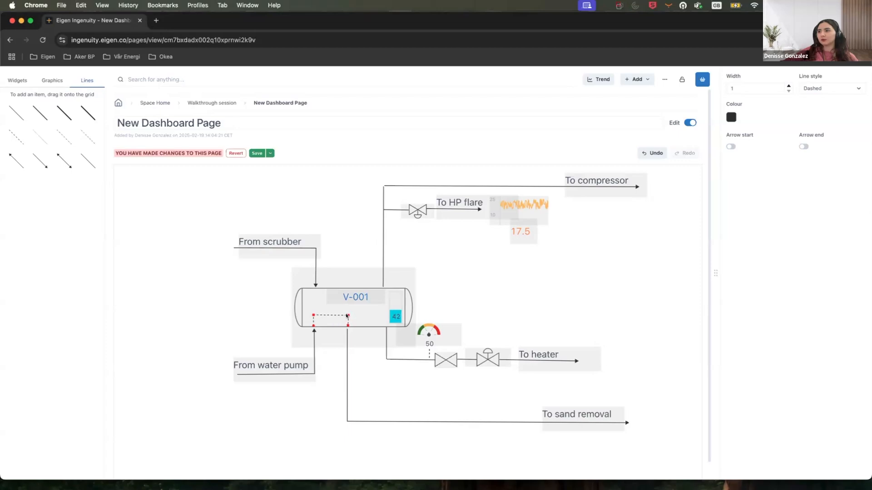
{"action": "left_click", "coordinate": [390, 367]}
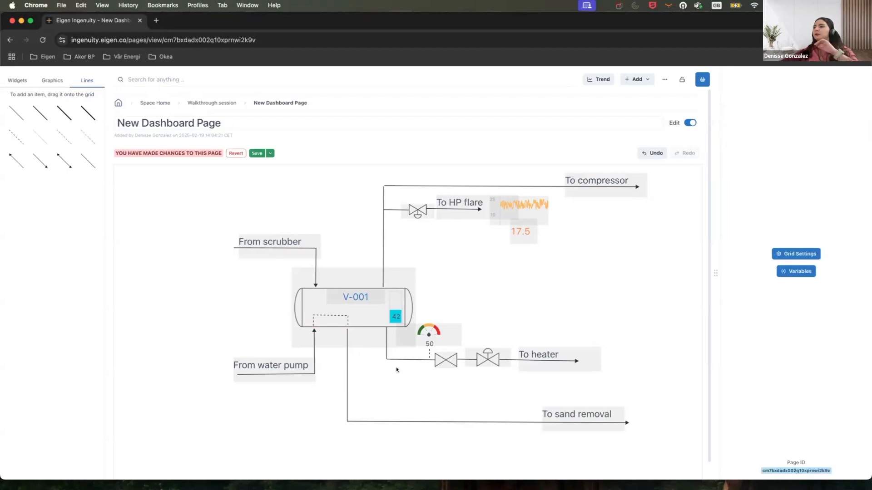
Select the whole diagram and shift it to the left on the page.
{"action": "left_click", "coordinate": [52, 80]}
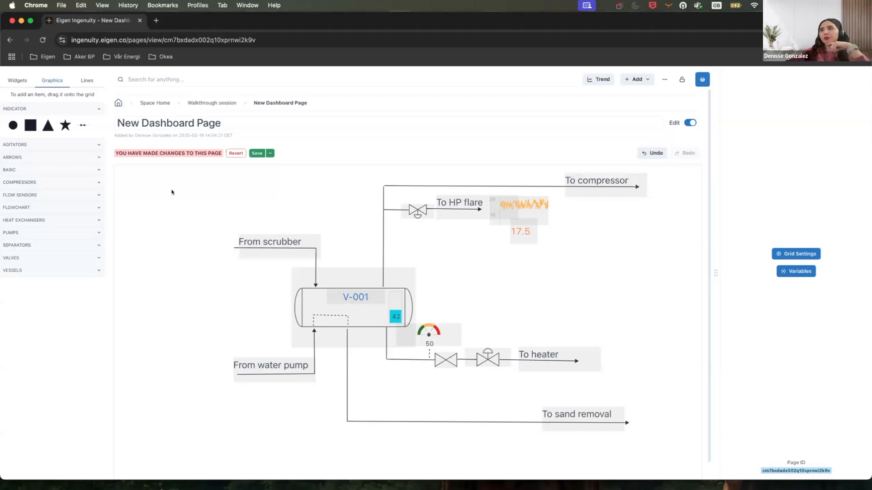
{"action": "left_click_drag", "start_coordinate": [175, 185], "coordinate": [655, 453]}
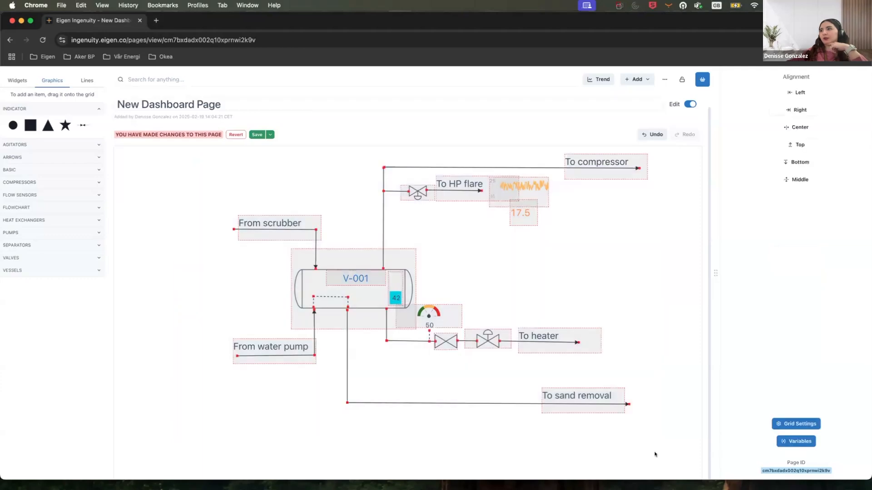
{"action": "left_click_drag", "start_coordinate": [332, 263], "coordinate": [266, 264]}
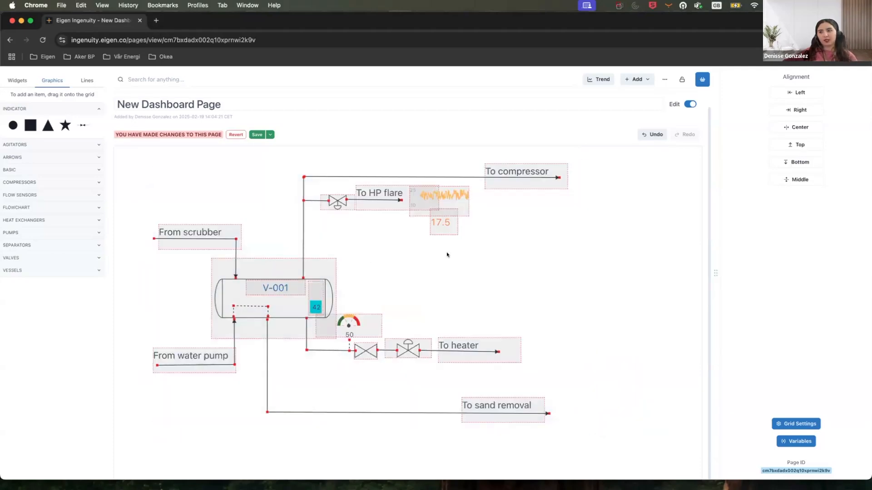
{"action": "left_click", "coordinate": [373, 244]}
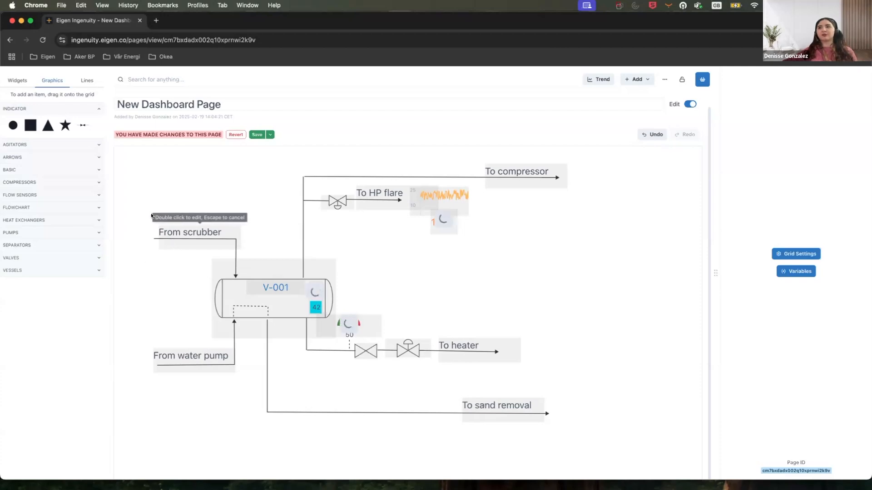
Select the diagram and paste a duplicate set of items below it.
{"action": "left_click_drag", "start_coordinate": [134, 195], "coordinate": [361, 367]}
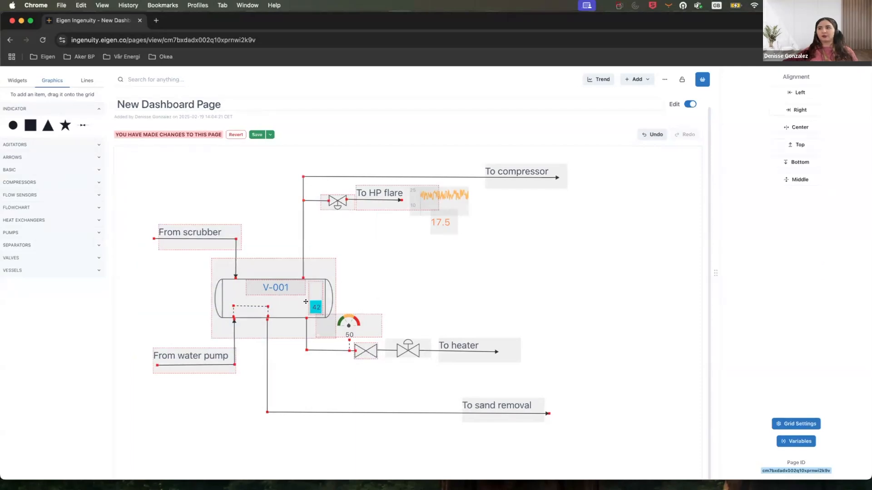
{"action": "key", "text": "super+v"}
{"action": "scroll", "coordinate": [337, 259], "scroll_direction": "down", "scroll_amount": 4}
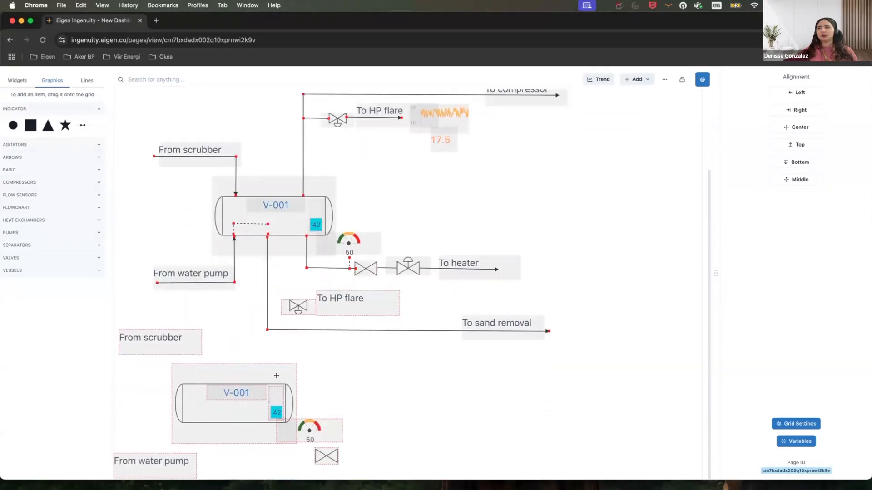
{"action": "left_click_drag", "start_coordinate": [304, 369], "coordinate": [288, 378]}
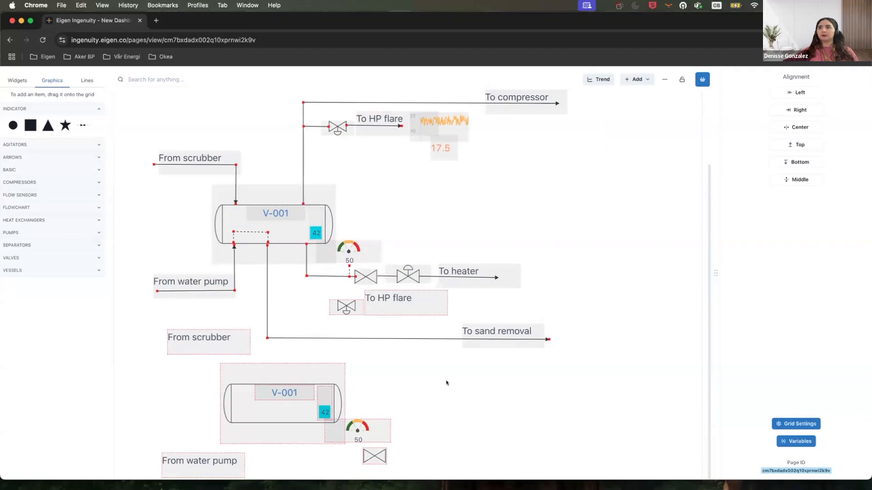
{"action": "left_click", "coordinate": [388, 385]}
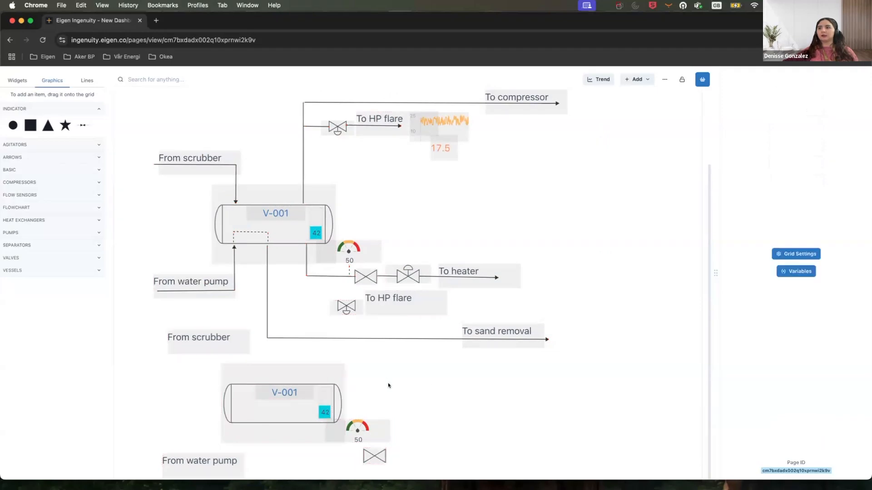
Delete the pasted duplicate vessel, level, gauge, valve and labels.
{"action": "left_click", "coordinate": [311, 368]}
{"action": "key", "text": "Delete"}
{"action": "left_click", "coordinate": [238, 342]}
{"action": "key", "text": "Delete"}
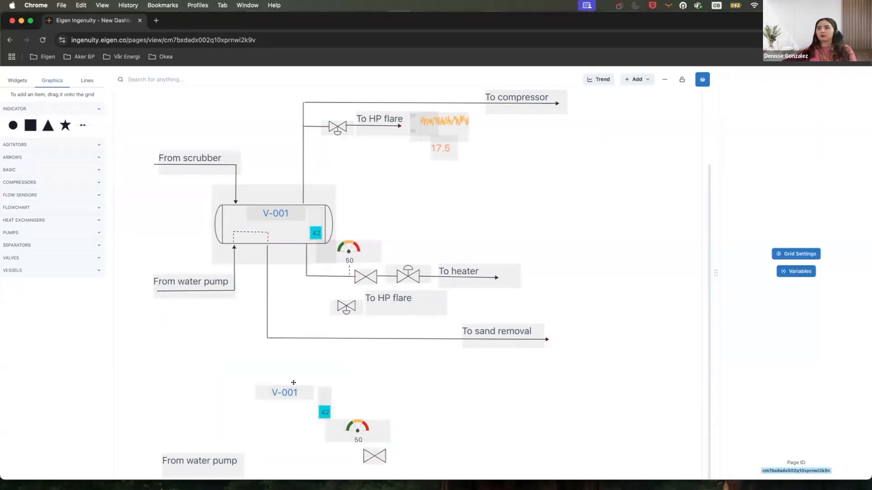
{"action": "left_click", "coordinate": [291, 389]}
{"action": "key", "text": "Delete"}
{"action": "left_click", "coordinate": [324, 412]}
{"action": "key", "text": "Delete"}
{"action": "left_click", "coordinate": [357, 429]}
{"action": "key", "text": "Delete"}
{"action": "left_click", "coordinate": [374, 455]}
{"action": "key", "text": "Delete"}
{"action": "left_click", "coordinate": [246, 457]}
{"action": "key", "text": "Delete"}
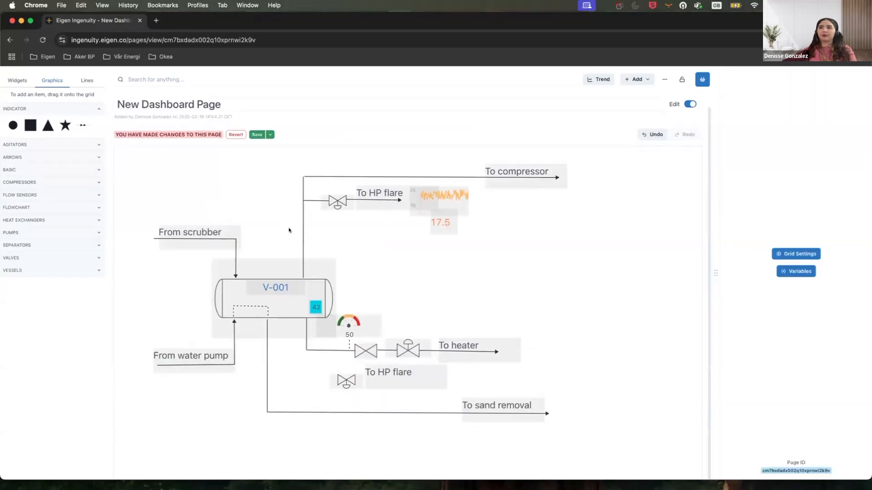
{"action": "scroll", "coordinate": [289, 230], "scroll_direction": "up", "scroll_amount": 1}
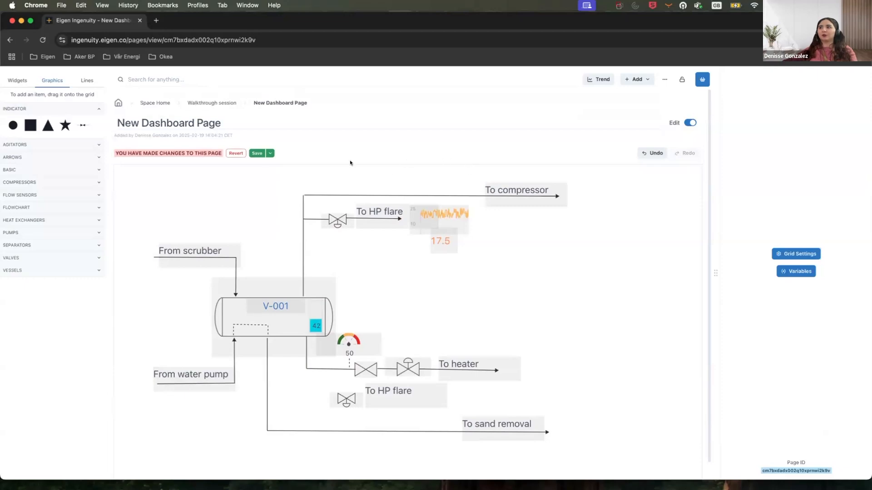
Rename the page to Separator and save it.
{"action": "left_click", "coordinate": [213, 123]}
{"action": "type", "text": "Separator"}
{"action": "left_click", "coordinate": [256, 153]}
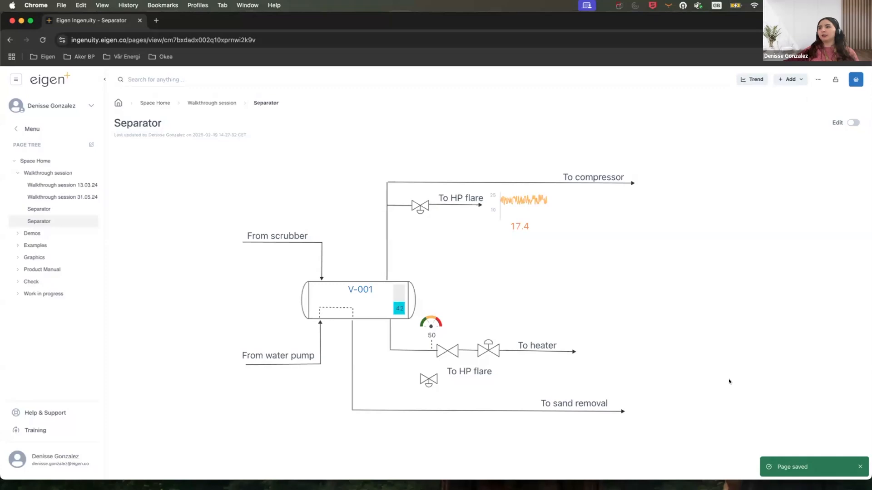
Delete the stray duplicate valve and To HP flare label, then save the page.
{"action": "left_click", "coordinate": [852, 122]}
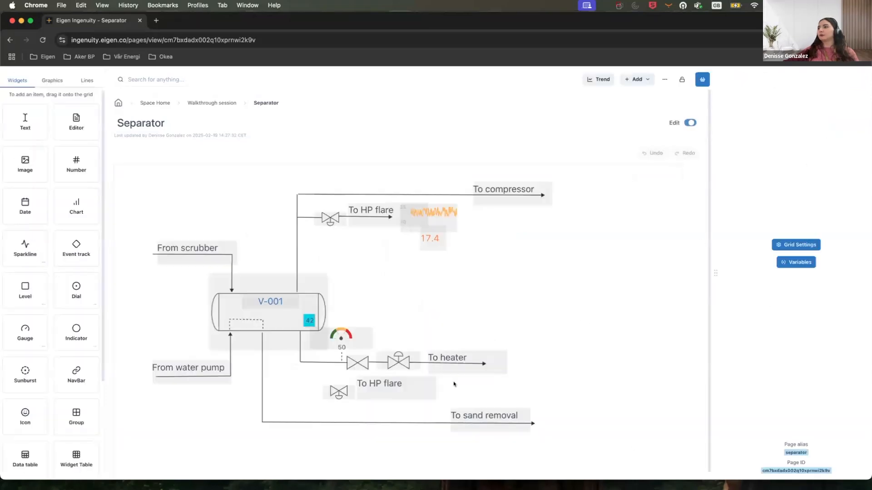
{"action": "left_click", "coordinate": [342, 396]}
{"action": "key", "text": "Delete"}
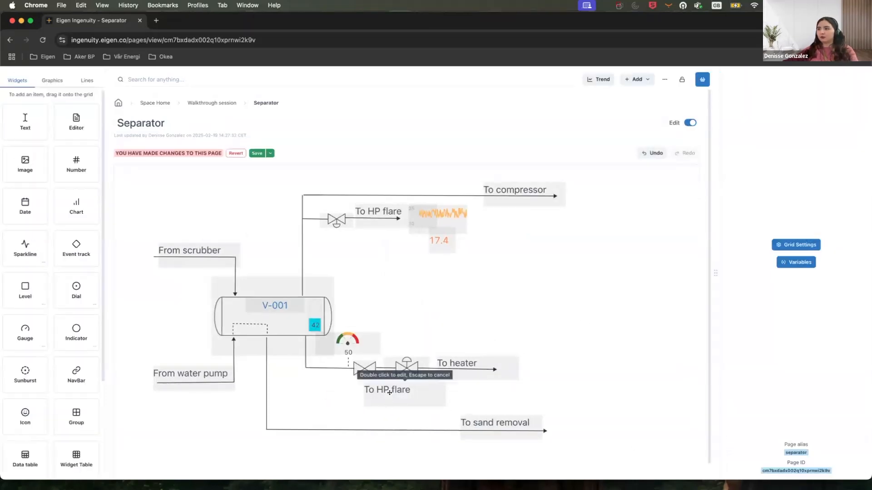
{"action": "left_click", "coordinate": [389, 392]}
{"action": "key", "text": "Delete"}
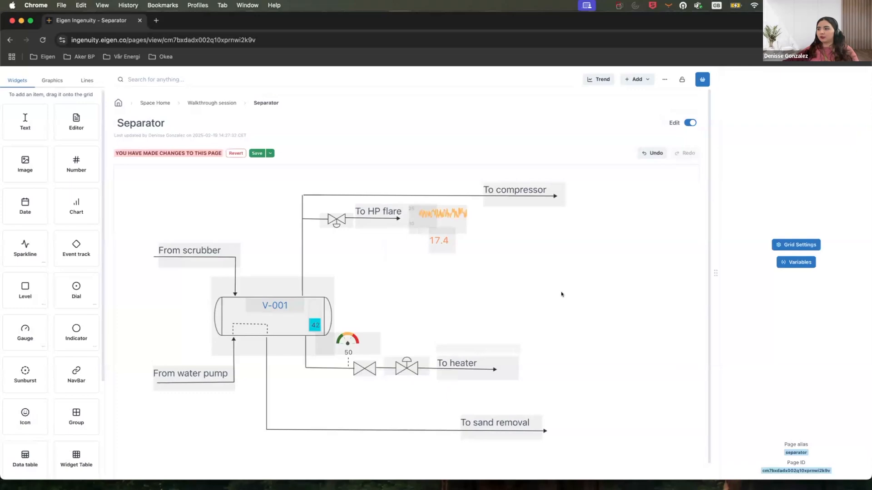
{"action": "left_click", "coordinate": [258, 154]}
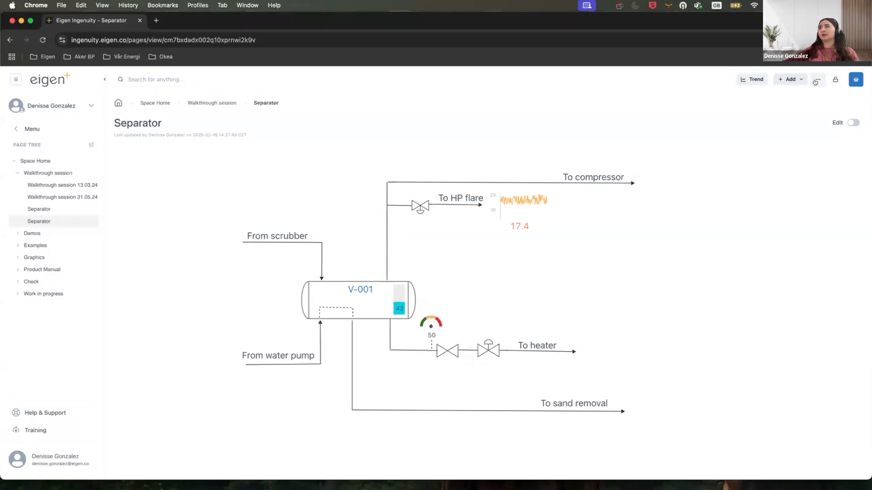
Open the page in kiosk mode and exit it again.
{"action": "left_click", "coordinate": [815, 80]}
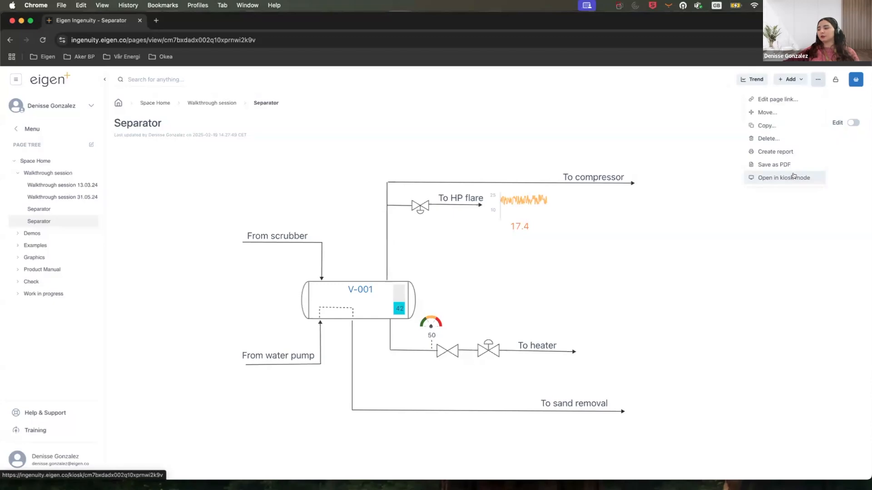
{"action": "left_click", "coordinate": [794, 176]}
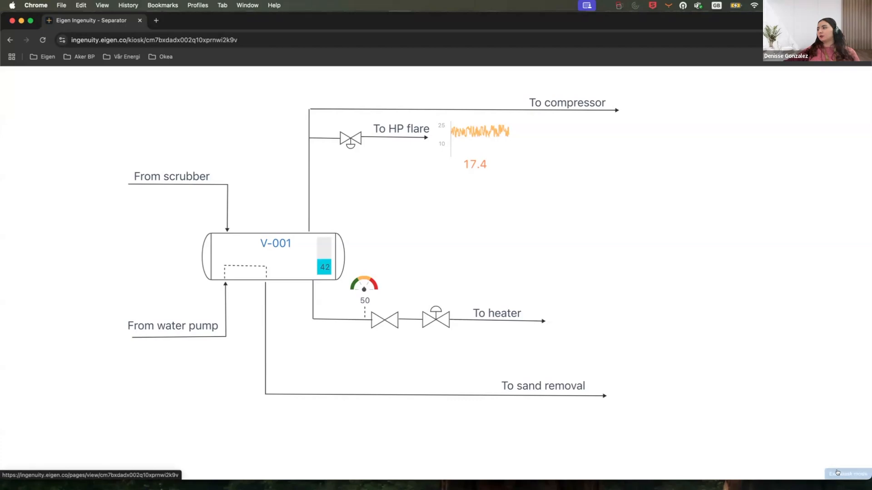
{"action": "left_click", "coordinate": [843, 474]}
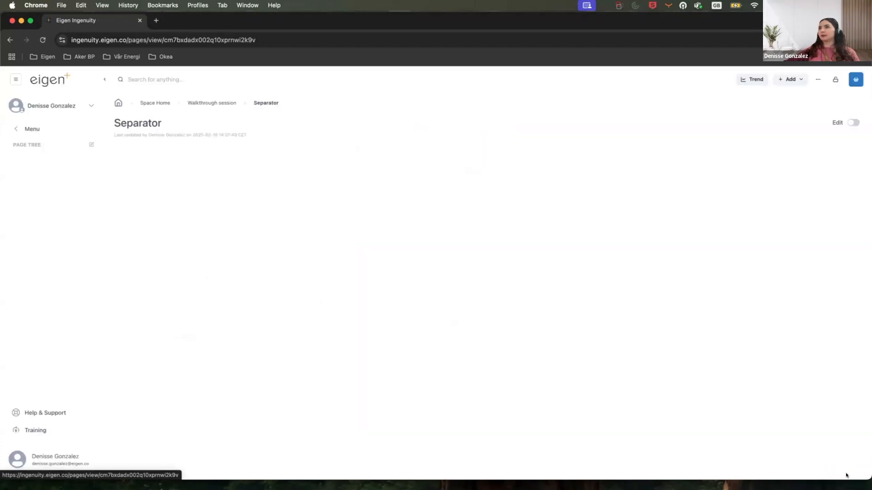
Collapse the side menu and switch the page back into edit mode.
{"action": "left_click", "coordinate": [108, 80]}
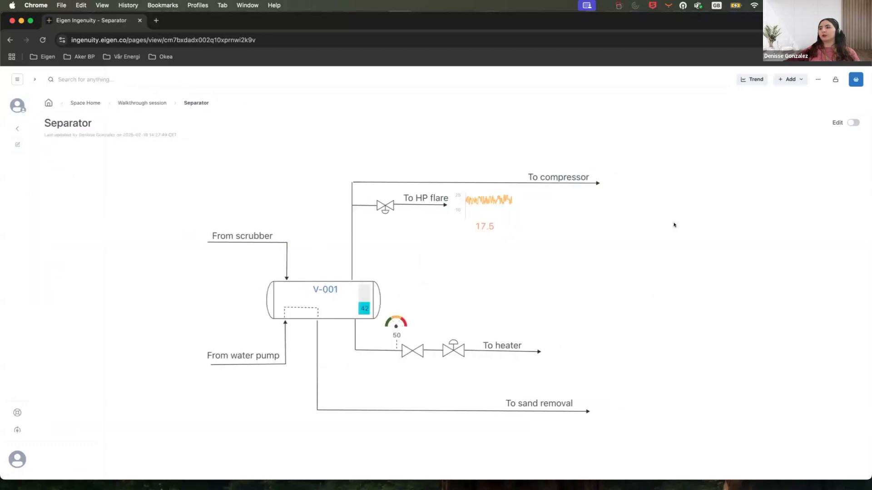
{"action": "left_click", "coordinate": [851, 123]}
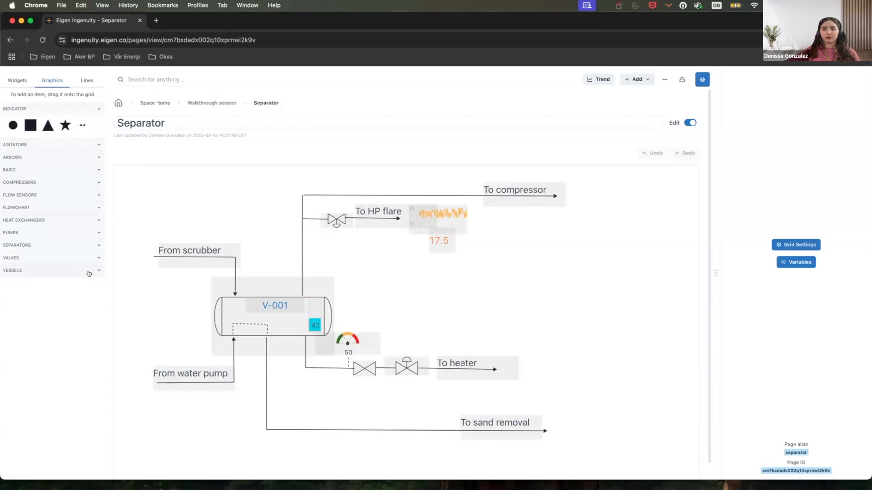
{"action": "left_click", "coordinate": [94, 258]}
{"action": "left_click", "coordinate": [94, 259]}
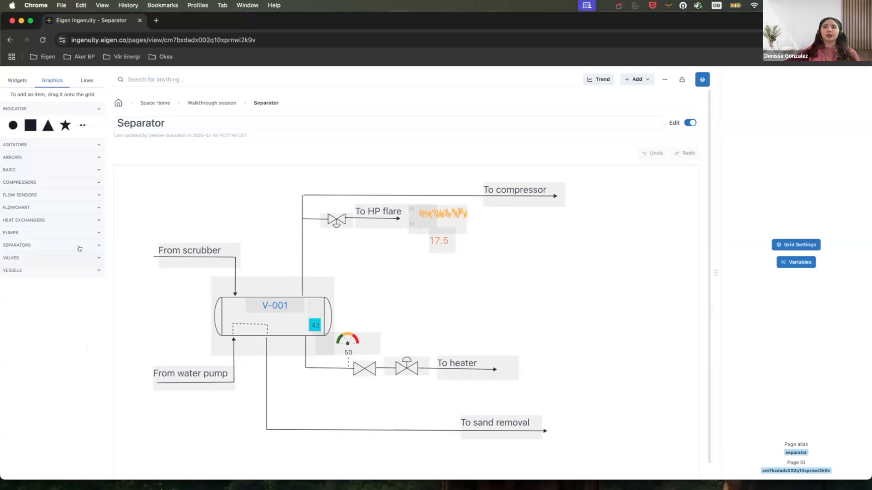
Browse the Pumps and Heat Exchangers graphic categories in the graphics library.
{"action": "left_click", "coordinate": [80, 248]}
{"action": "left_click", "coordinate": [79, 247]}
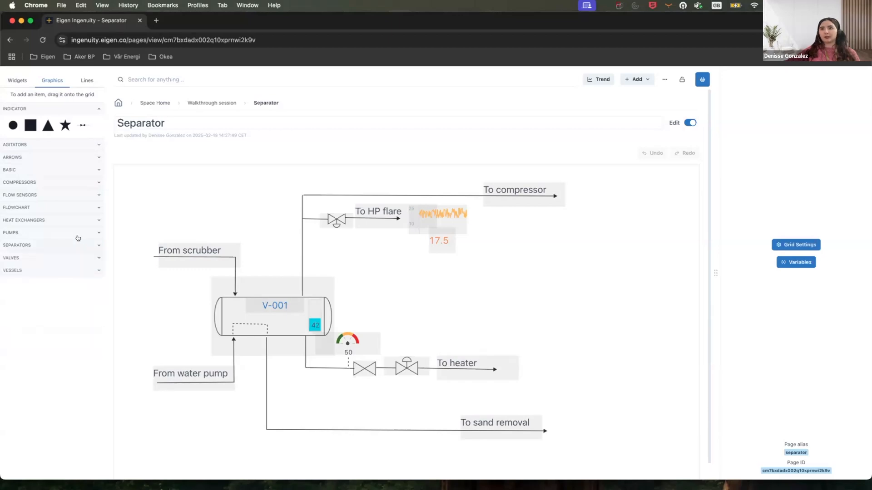
{"action": "left_click", "coordinate": [78, 232]}
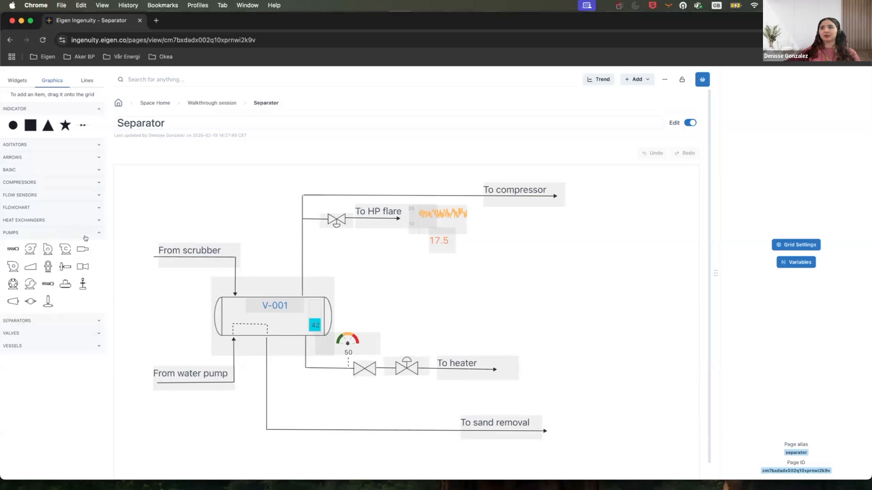
{"action": "left_click", "coordinate": [86, 235]}
{"action": "left_click", "coordinate": [86, 221]}
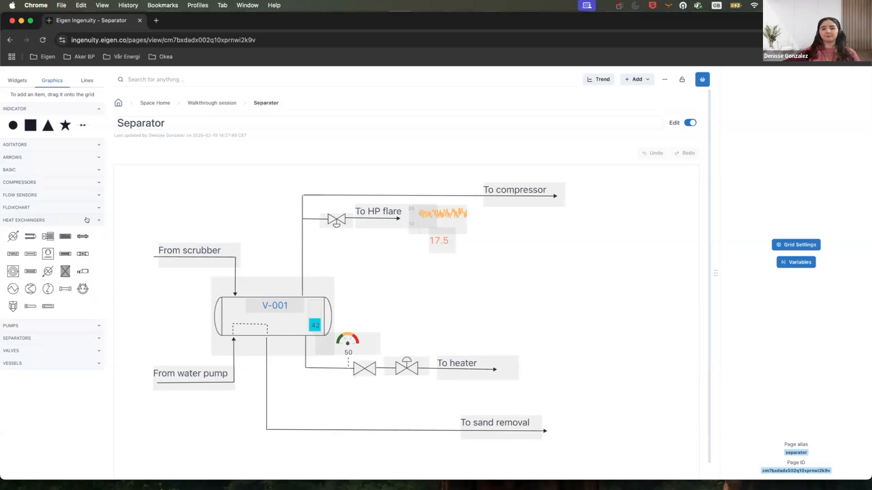
{"action": "left_click", "coordinate": [87, 220]}
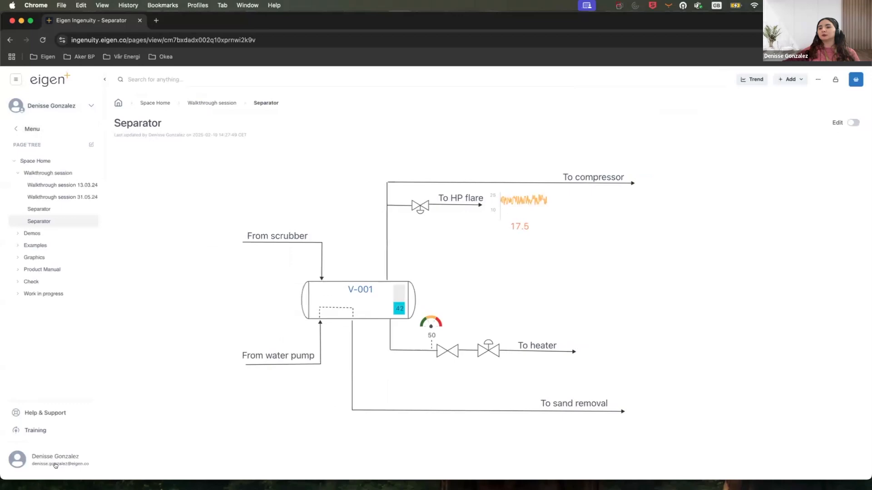
Switch the interface to dark mode from the user menu and turn edit mode back on.
{"action": "left_click", "coordinate": [55, 463]}
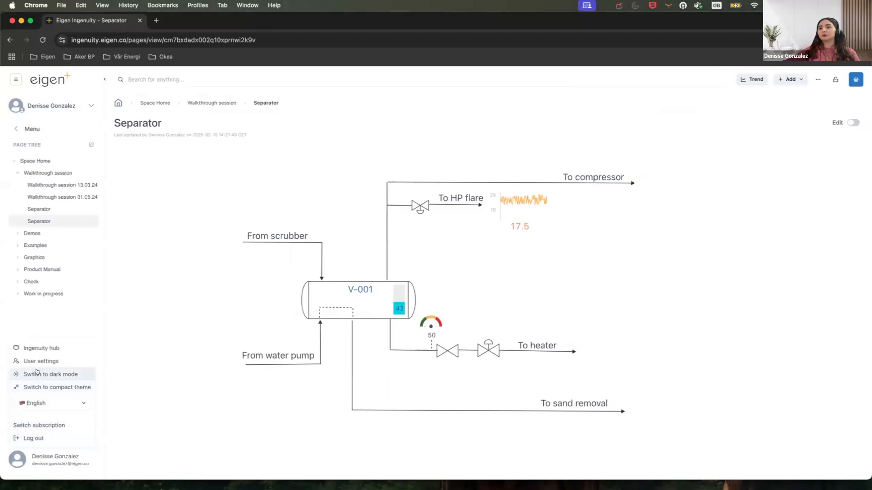
{"action": "left_click", "coordinate": [37, 374]}
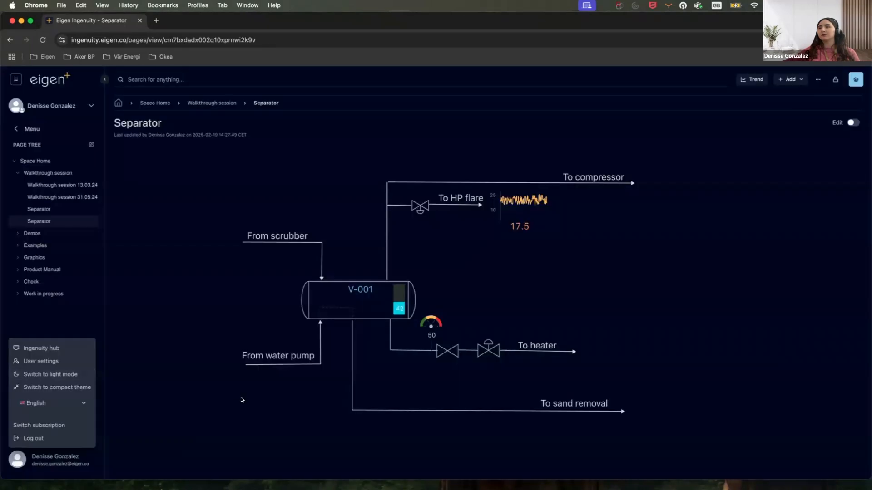
{"action": "left_click", "coordinate": [853, 122]}
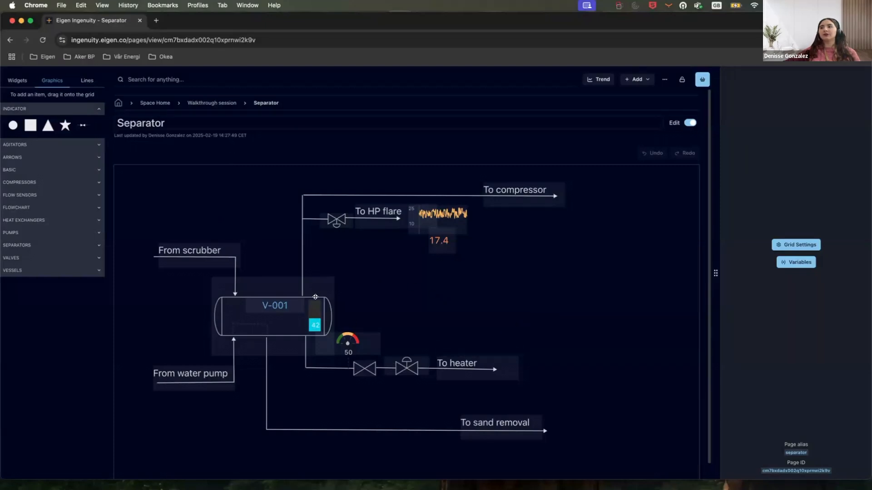
Select the vessel graphic, inspect its value colour palette, then switch edit mode off.
{"action": "left_click", "coordinate": [301, 282]}
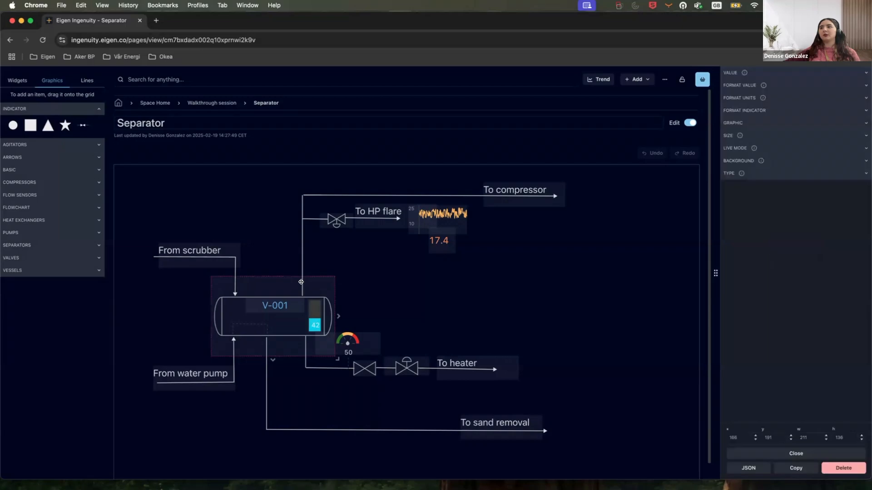
{"action": "left_click", "coordinate": [776, 70]}
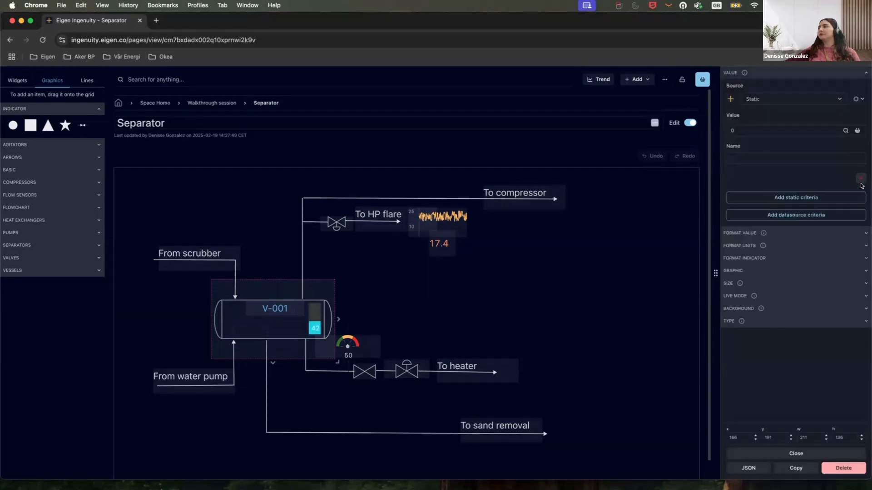
{"action": "left_click", "coordinate": [860, 178]}
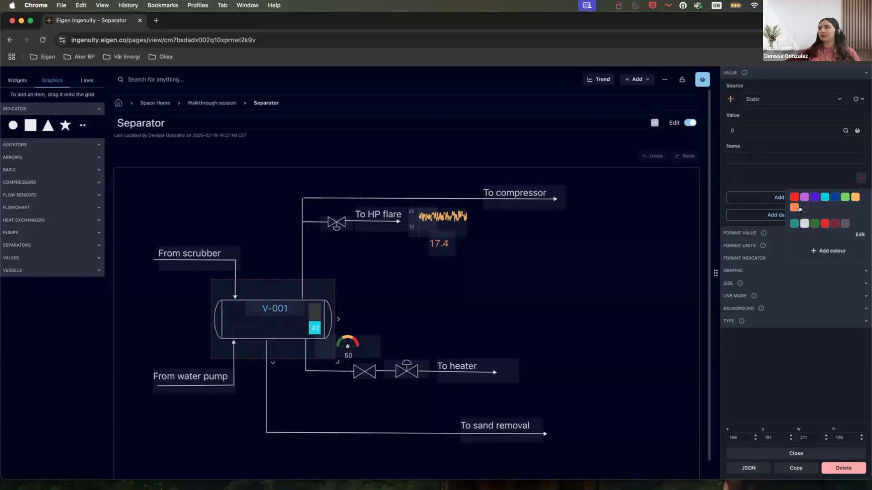
{"action": "left_click", "coordinate": [788, 186]}
{"action": "left_click", "coordinate": [405, 315]}
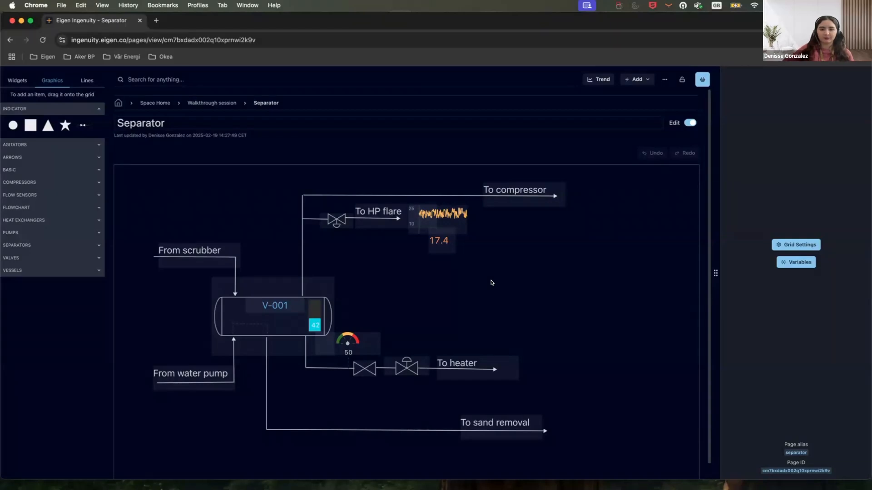
{"action": "left_click", "coordinate": [687, 123]}
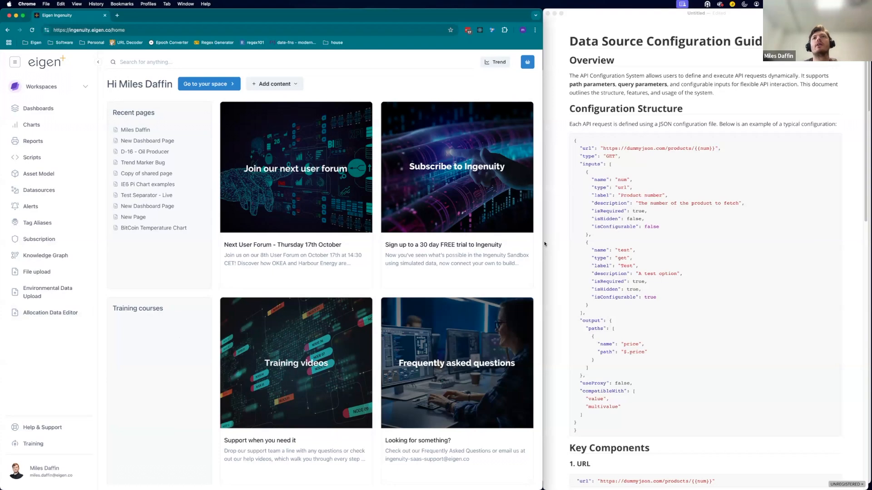
Close the side guide window and open the Ingenuity hub's Datasource templates list.
{"action": "left_click_drag", "start_coordinate": [542, 243], "coordinate": [866, 242]}
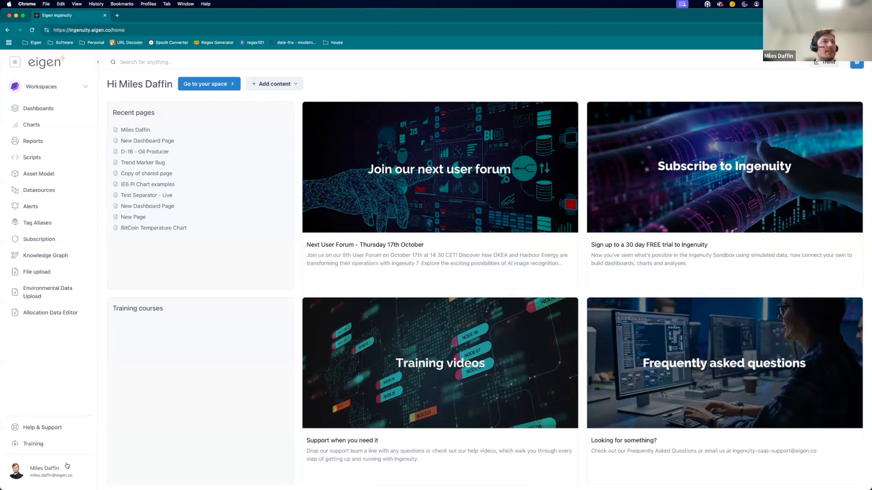
{"action": "left_click", "coordinate": [49, 470]}
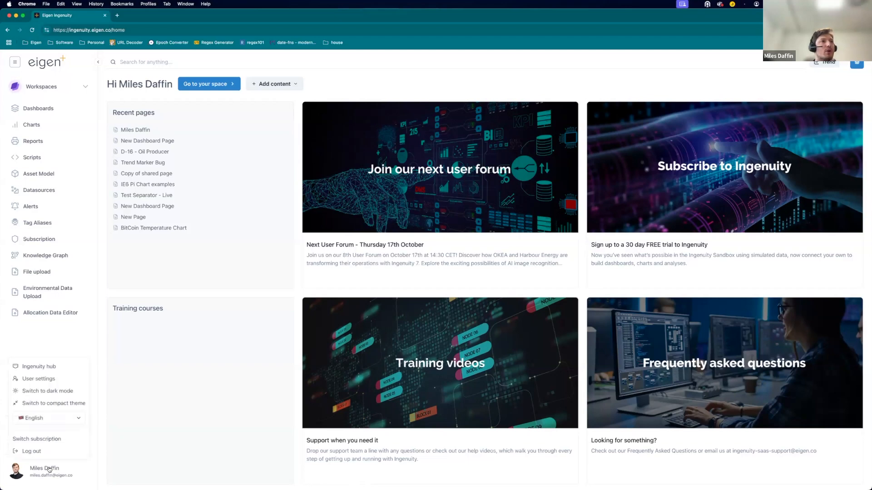
{"action": "left_click", "coordinate": [46, 366]}
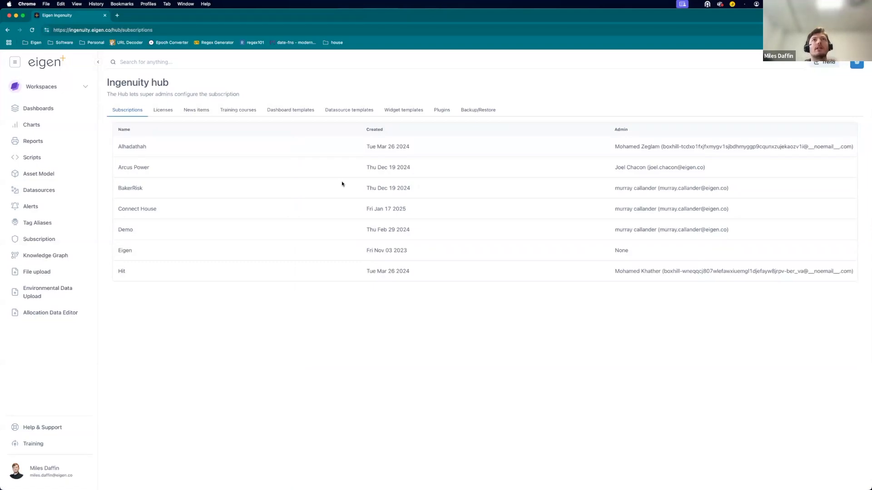
{"action": "left_click", "coordinate": [363, 111]}
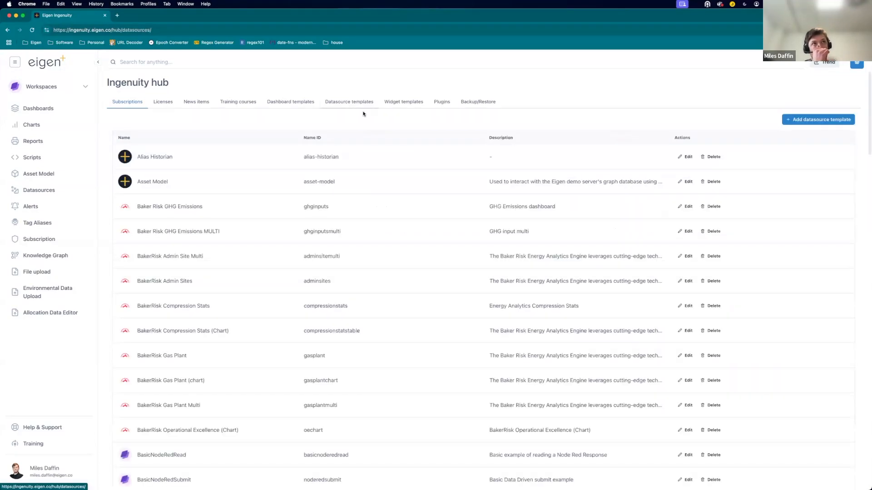
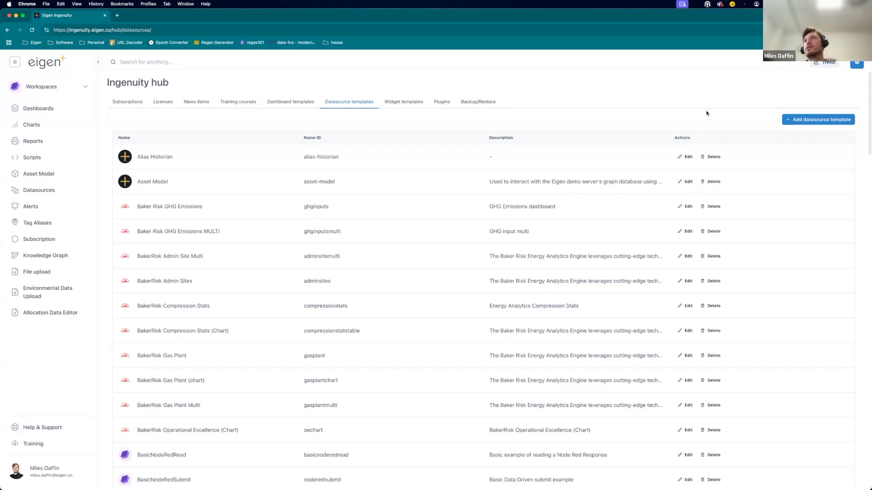
Add a new datasource template and name it "training api".
{"action": "left_click", "coordinate": [822, 121]}
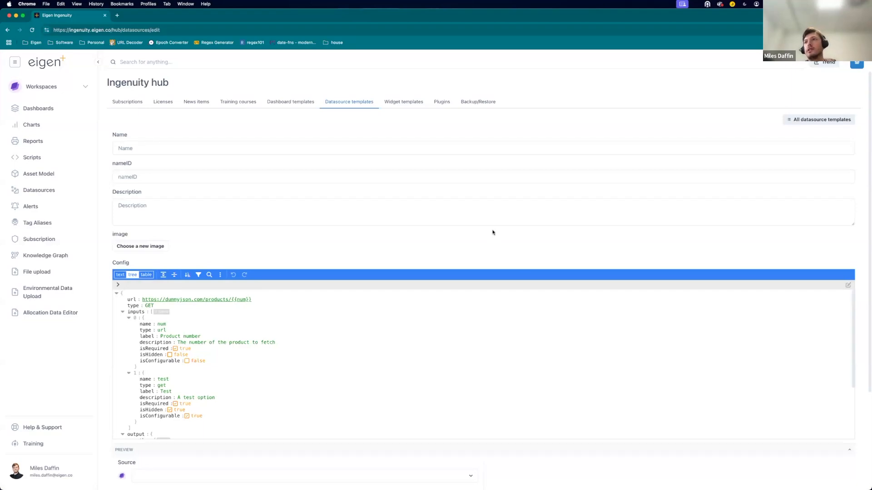
{"action": "scroll", "coordinate": [493, 233], "scroll_direction": "down", "scroll_amount": 3}
{"action": "scroll", "coordinate": [493, 232], "scroll_direction": "up", "scroll_amount": 3}
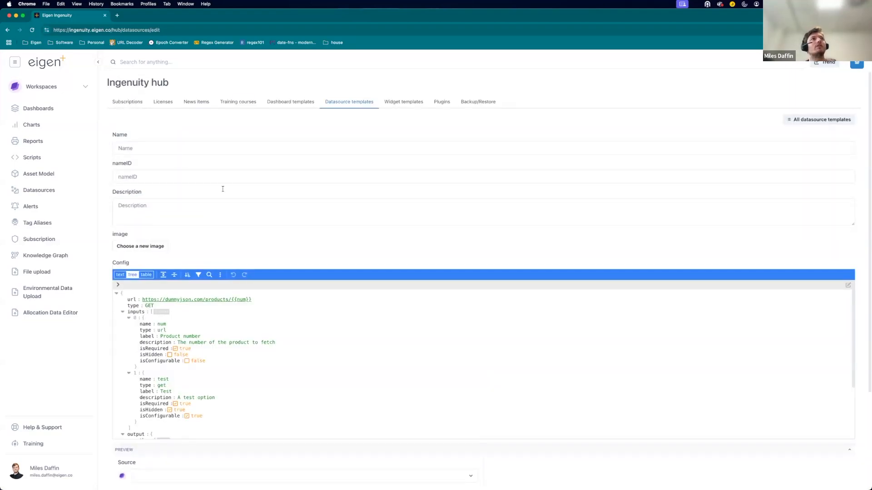
{"action": "left_click", "coordinate": [180, 148]}
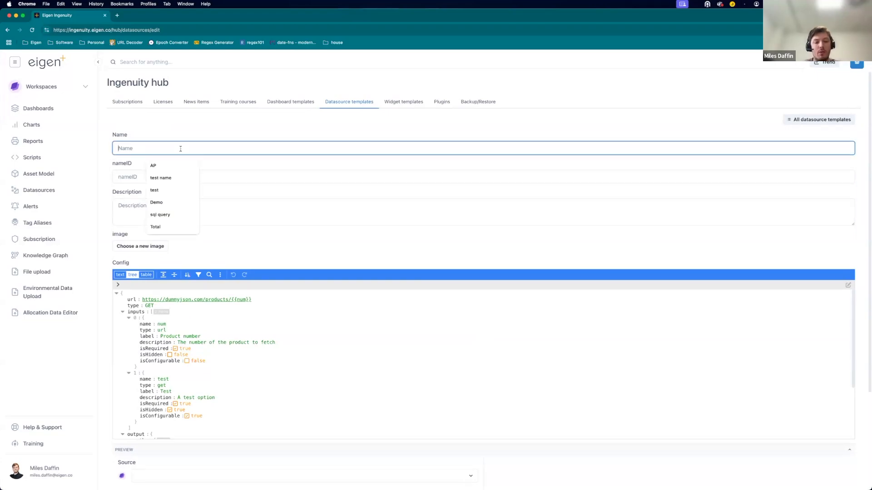
{"action": "type", "text": "train"}
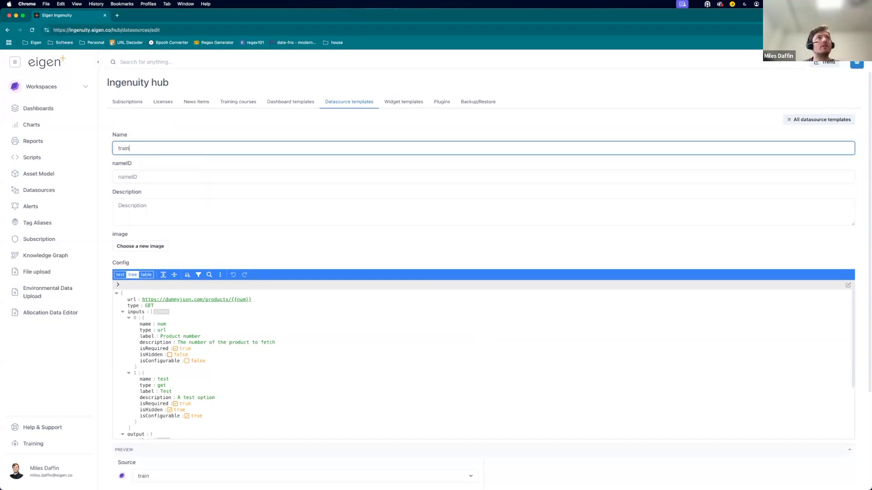
{"action": "type", "text": "ingapi"}
Set the new template's nameID to trainingapi.
{"action": "left_click", "coordinate": [138, 177]}
{"action": "left_click", "coordinate": [137, 148]}
{"action": "triple_click", "coordinate": [143, 148]}
{"action": "key", "text": "cmd+c"}
{"action": "left_click", "coordinate": [141, 174]}
{"action": "key", "text": "cmd+v"}
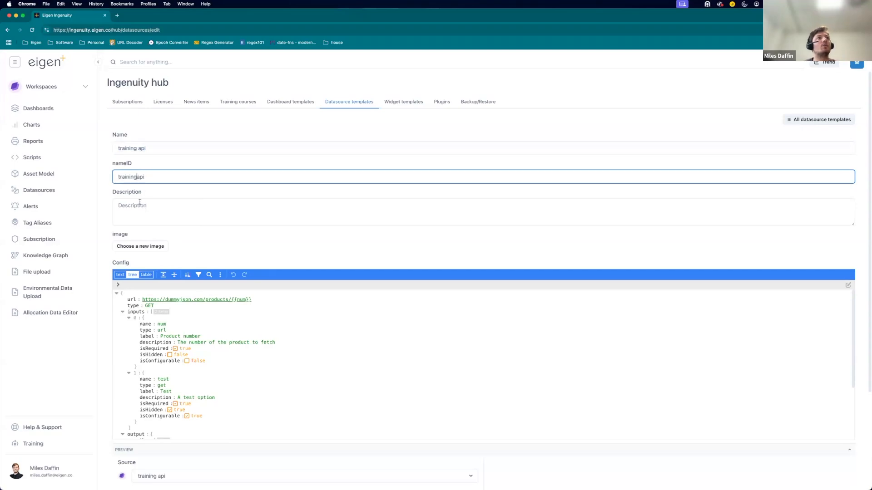
Enter the template description "This is a mock datasource".
{"action": "left_click", "coordinate": [139, 202]}
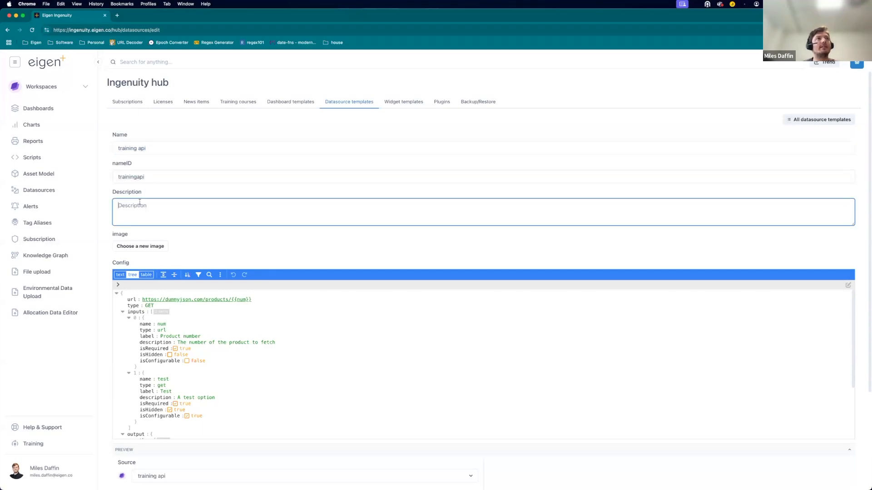
{"action": "type", "text": "This is a mock datasource"}
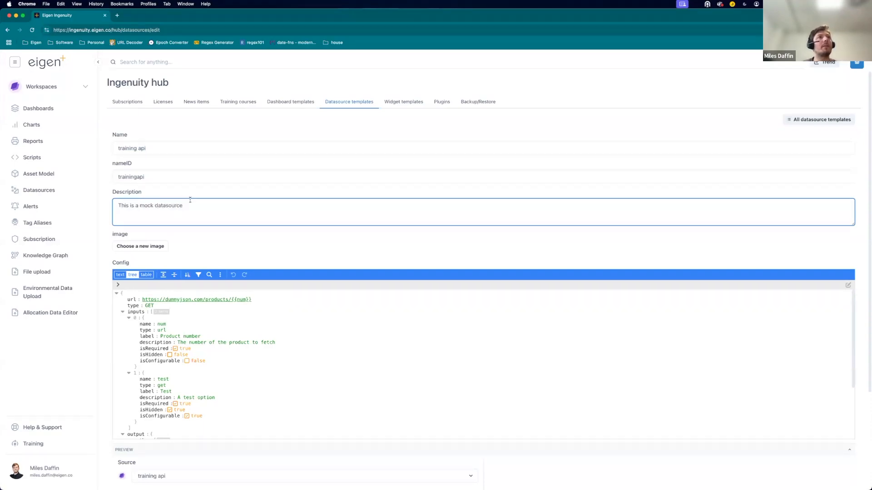
Save the new template and locate the training api entry in the datasource templates list.
{"action": "scroll", "coordinate": [295, 213], "scroll_direction": "down", "scroll_amount": 3}
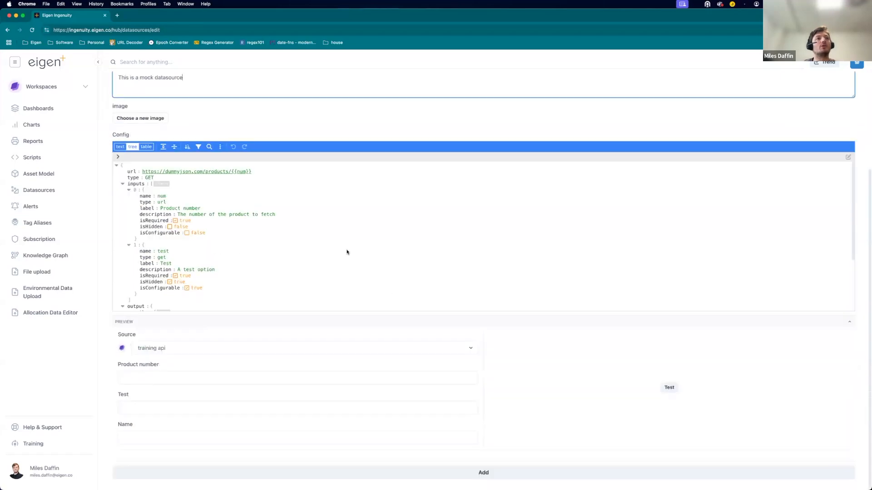
{"action": "left_click", "coordinate": [481, 478]}
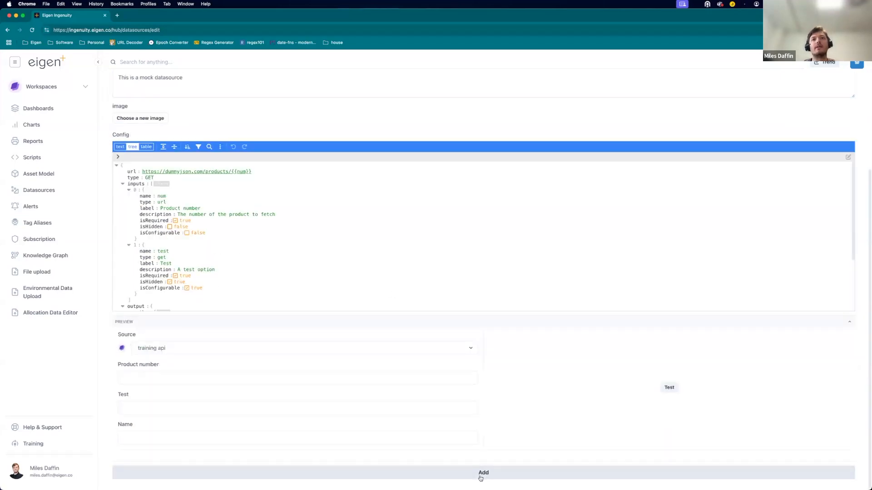
{"action": "scroll", "coordinate": [458, 278], "scroll_direction": "up", "scroll_amount": 3}
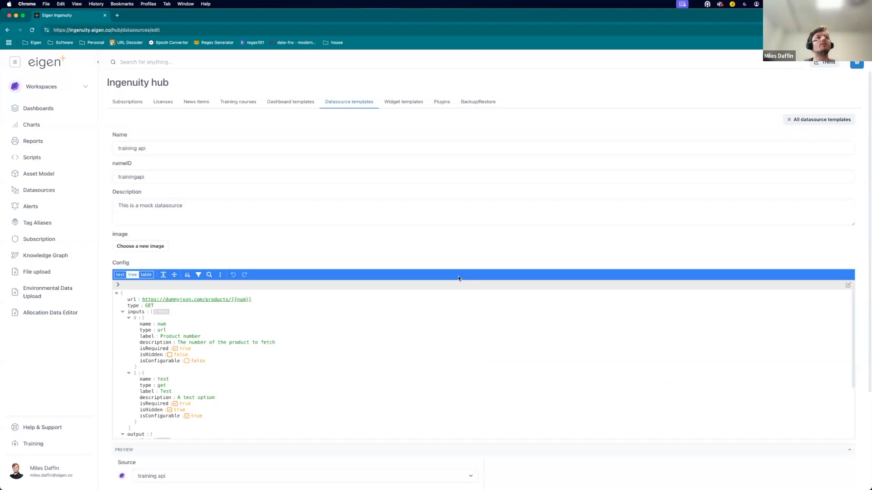
{"action": "scroll", "coordinate": [459, 278], "scroll_direction": "down", "scroll_amount": 3}
{"action": "left_click", "coordinate": [492, 477]}
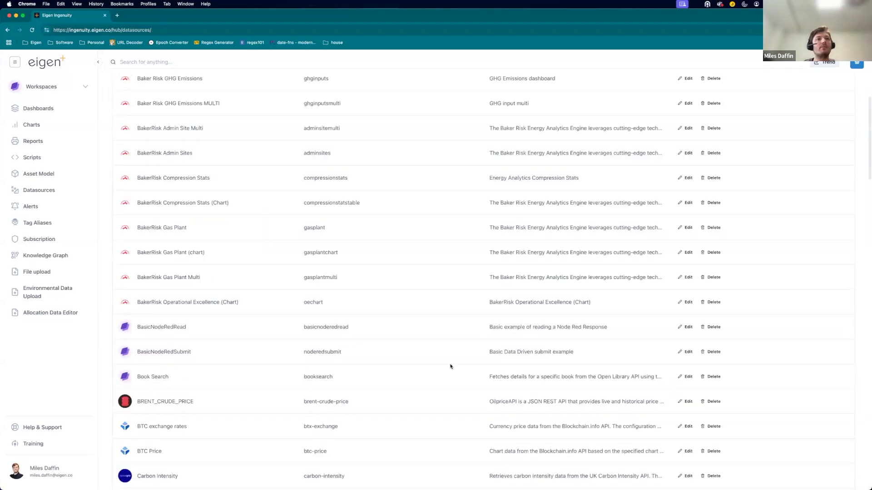
{"action": "scroll", "coordinate": [450, 366], "scroll_direction": "down", "scroll_amount": 20}
{"action": "scroll", "coordinate": [450, 365], "scroll_direction": "down", "scroll_amount": 15}
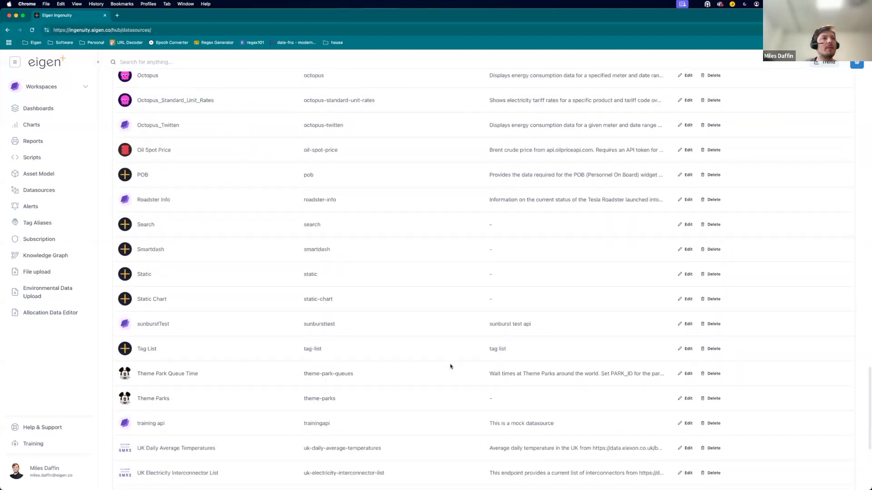
{"action": "scroll", "coordinate": [451, 366], "scroll_direction": "down", "scroll_amount": 2}
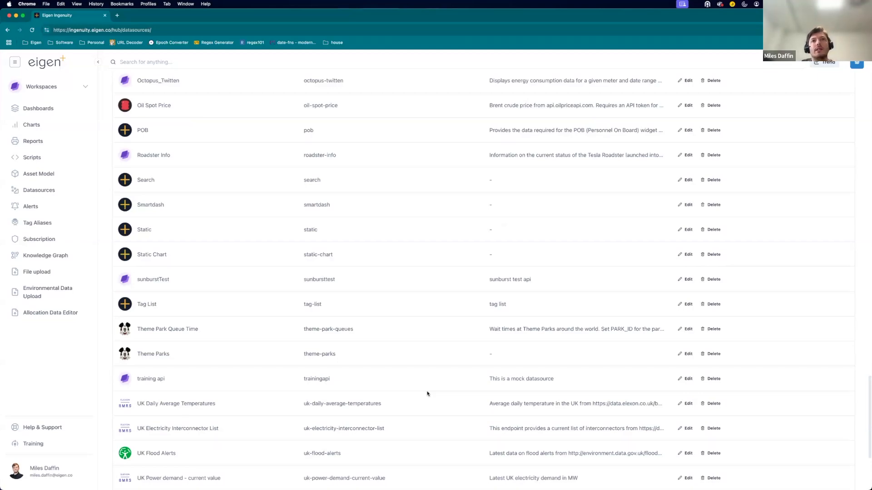
Switch to the Search API documentation page and review the provider search request formats.
{"action": "key", "text": "ctrl+Up"}
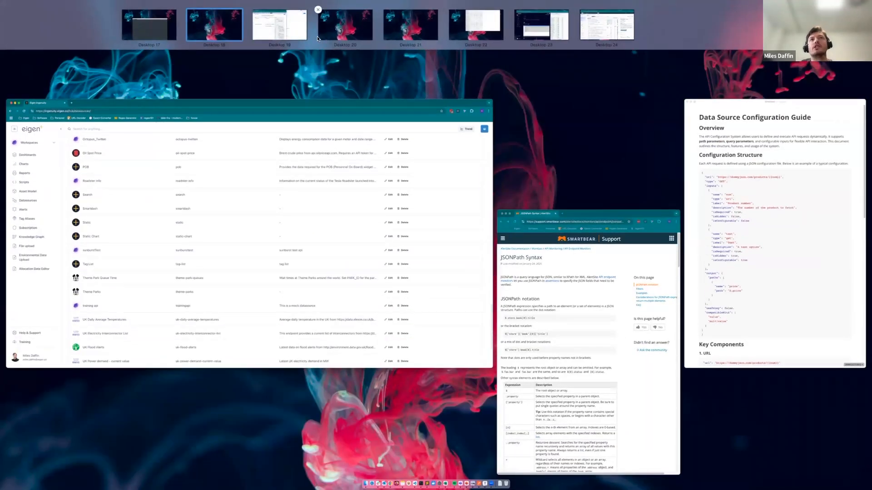
{"action": "left_click", "coordinate": [280, 25]}
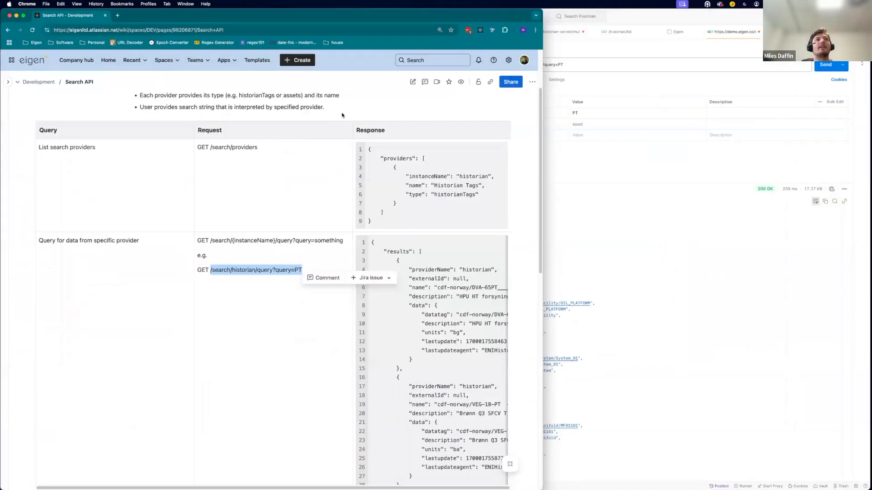
{"action": "left_click", "coordinate": [354, 148]}
{"action": "scroll", "coordinate": [354, 147], "scroll_direction": "up", "scroll_amount": 3}
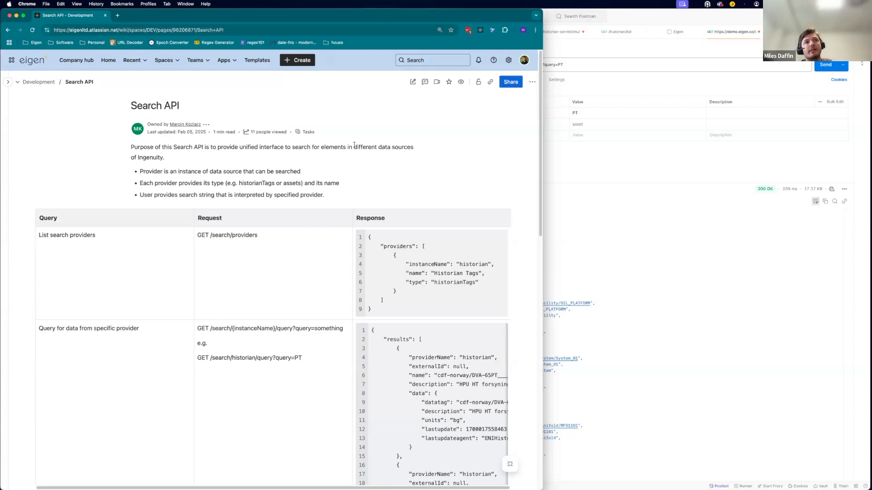
{"action": "scroll", "coordinate": [292, 191], "scroll_direction": "down", "scroll_amount": 2}
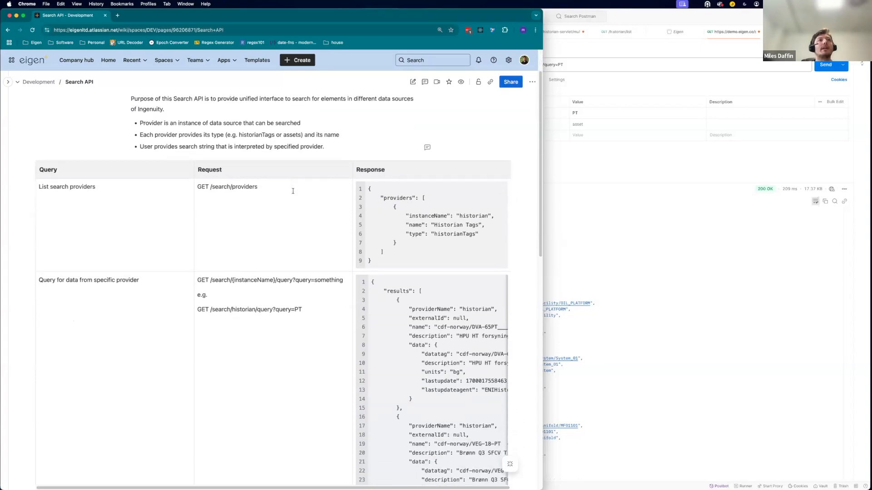
{"action": "double_click", "coordinate": [203, 186]}
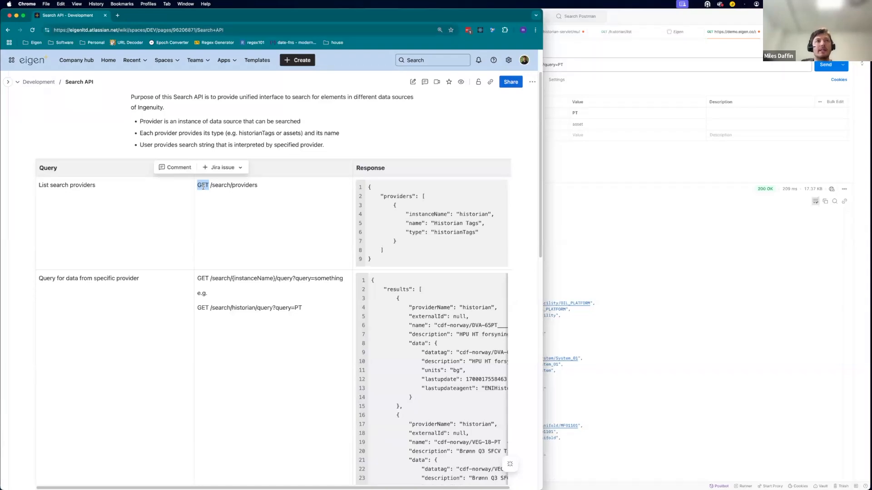
{"action": "scroll", "coordinate": [215, 264], "scroll_direction": "down", "scroll_amount": 1}
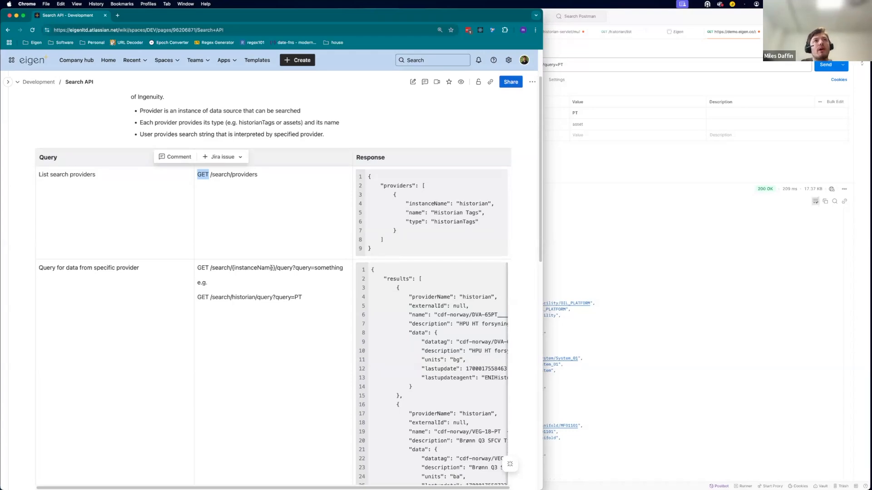
{"action": "left_click_drag", "start_coordinate": [275, 268], "coordinate": [231, 268]}
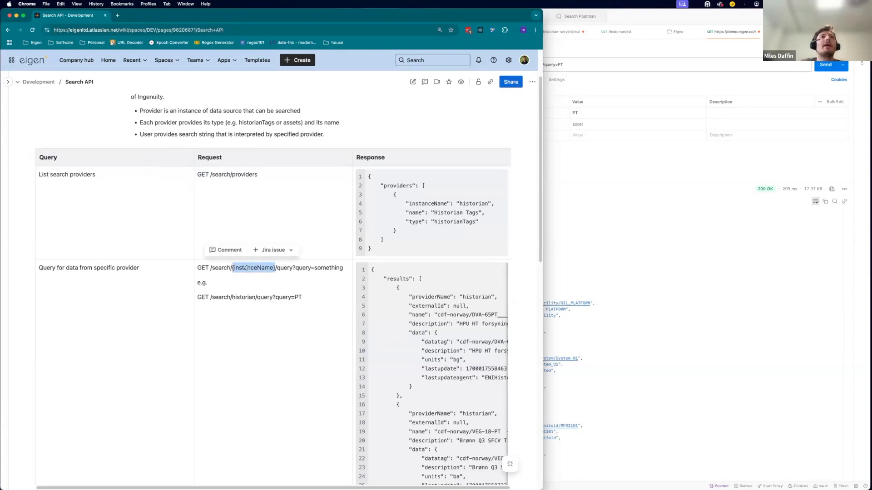
{"action": "left_click", "coordinate": [339, 268]}
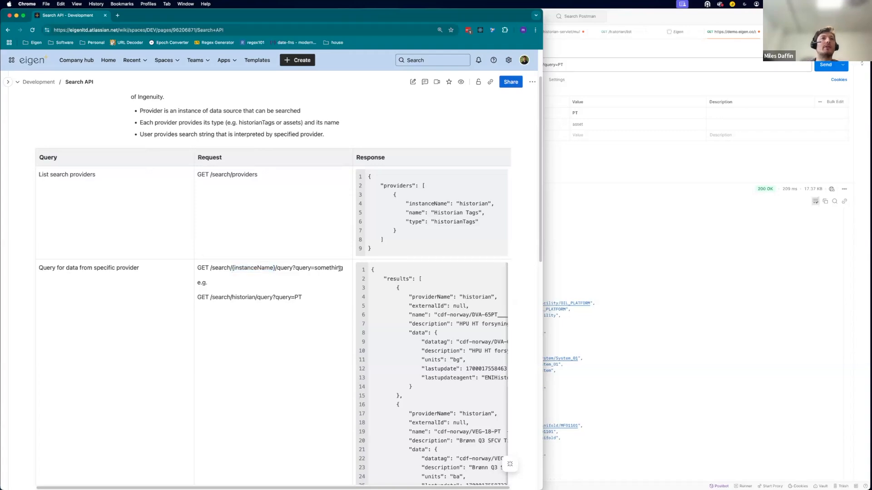
Switch to Postman, change the search request's query parameter to asdf and send the request.
{"action": "left_click", "coordinate": [746, 221]}
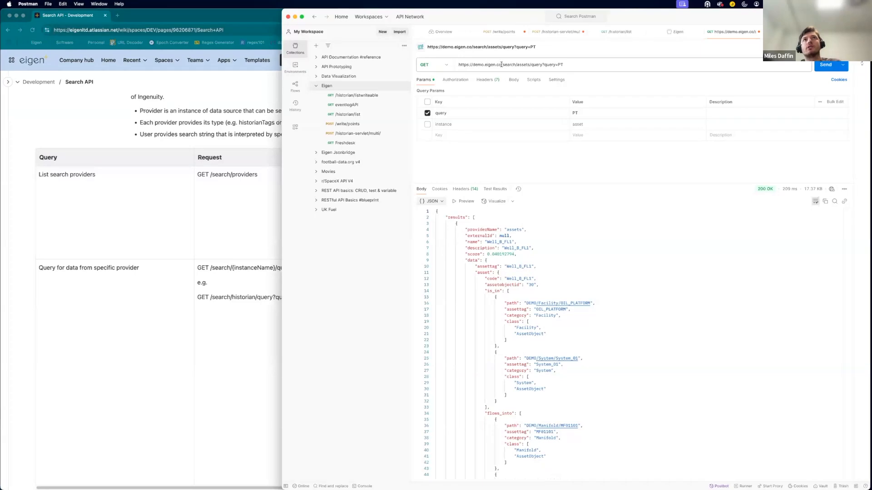
{"action": "left_click_drag", "start_coordinate": [502, 65], "coordinate": [472, 65]}
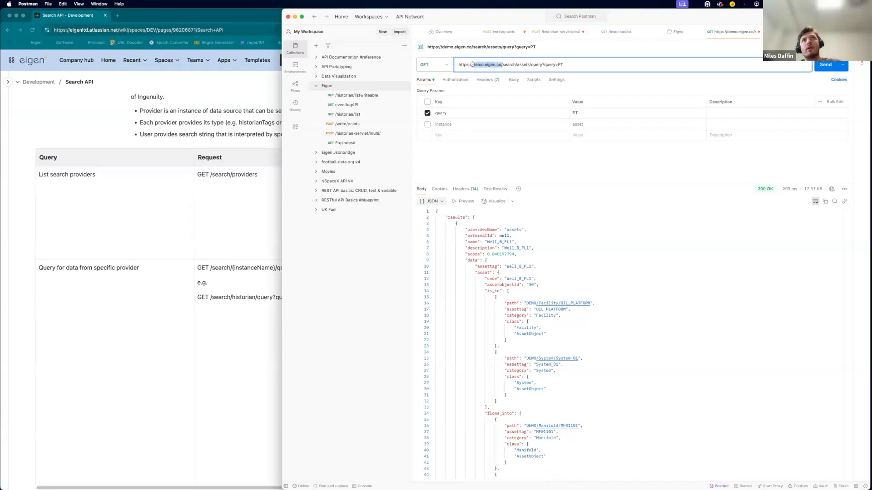
{"action": "double_click", "coordinate": [523, 65]}
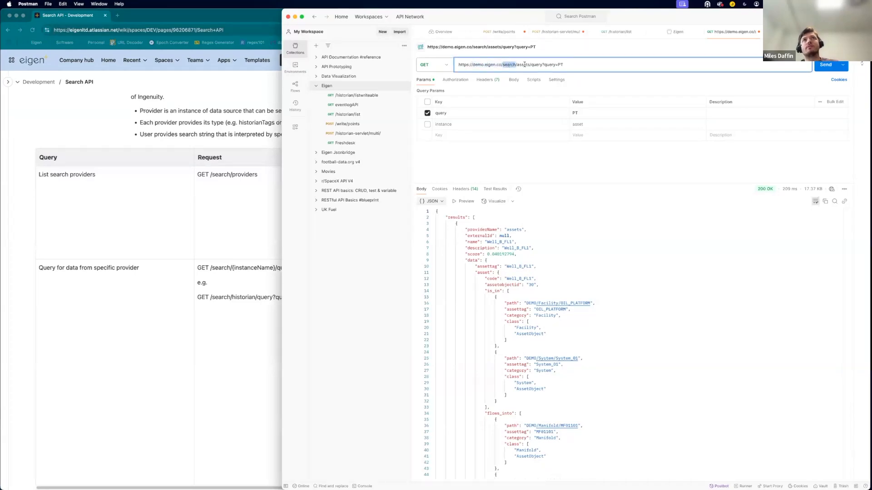
{"action": "double_click", "coordinate": [536, 65]}
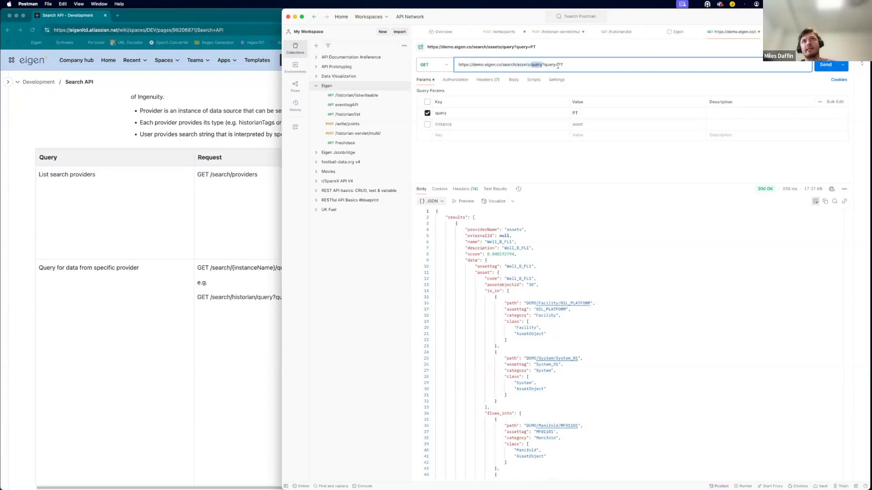
{"action": "double_click", "coordinate": [527, 64]}
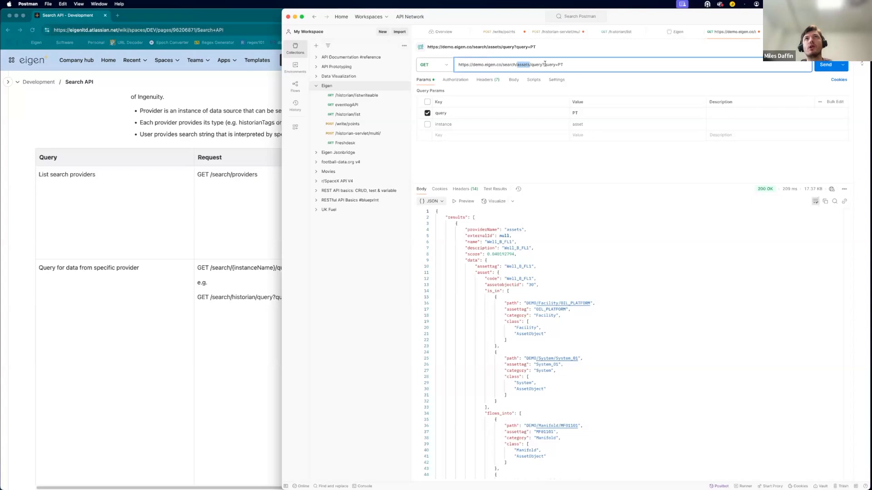
{"action": "left_click", "coordinate": [544, 64]}
{"action": "key", "text": "shift+Right"}
{"action": "key", "text": "shift+Right"}
{"action": "key", "text": "shift+Right"}
{"action": "key", "text": "shift+Right"}
{"action": "key", "text": "shift+Right"}
{"action": "key", "text": "shift+Right"}
{"action": "key", "text": "shift+Right"}
{"action": "key", "text": "shift+Right"}
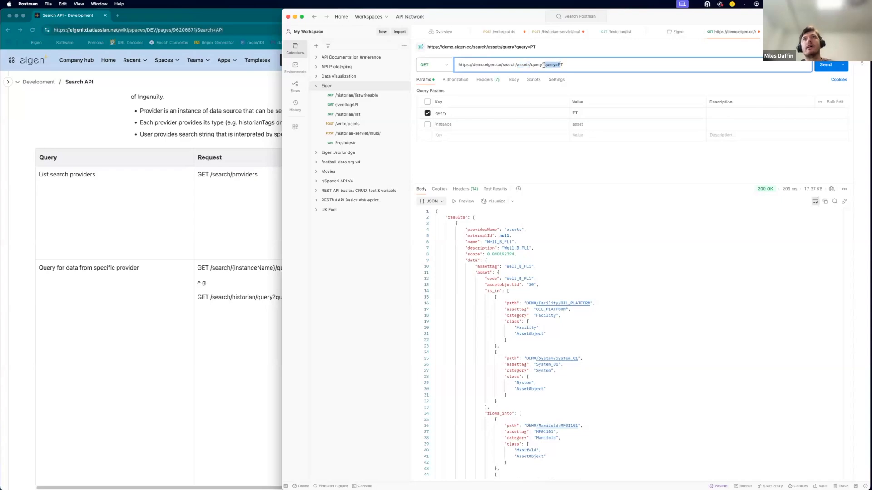
{"action": "left_click", "coordinate": [547, 65]}
{"action": "key", "text": "BackSpace"}
{"action": "key", "text": "BackSpace"}
{"action": "type", "text": "asdf"}
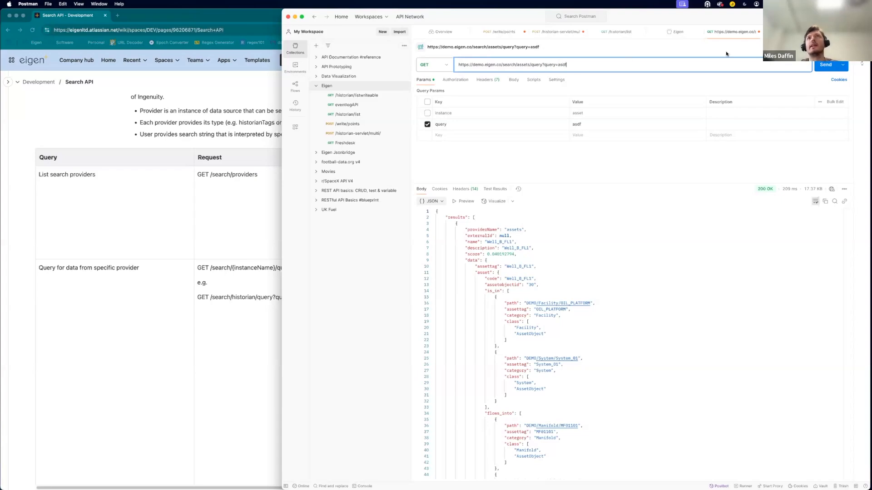
{"action": "left_click", "coordinate": [819, 64]}
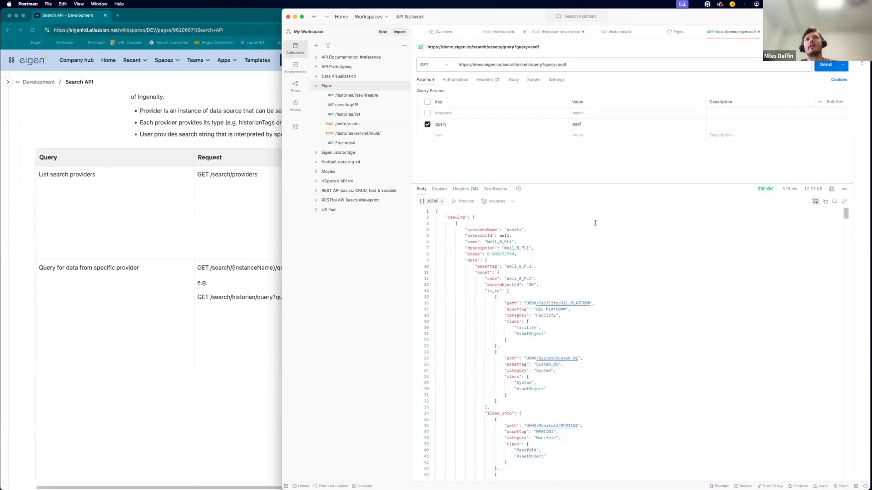
{"action": "scroll", "coordinate": [566, 309], "scroll_direction": "down", "scroll_amount": 7}
{"action": "scroll", "coordinate": [565, 310], "scroll_direction": "up", "scroll_amount": 7}
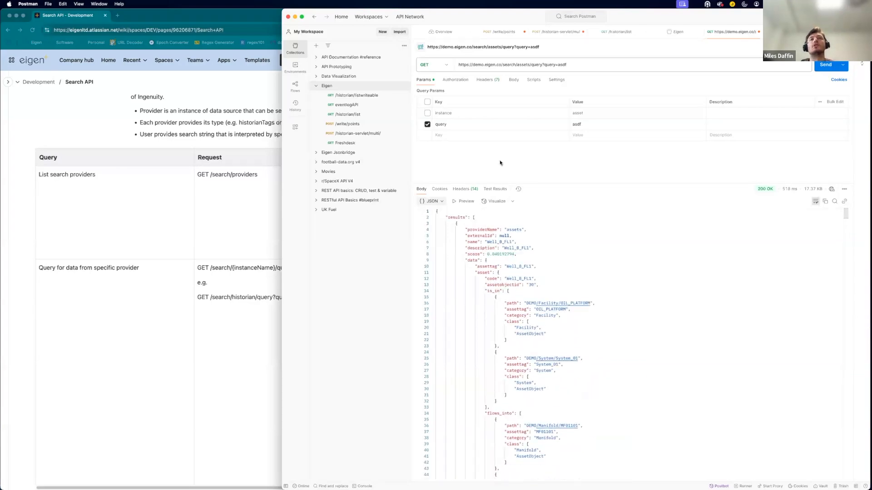
Return to the Ingenuity hub and open the training api datasource template for editing.
{"action": "left_click", "coordinate": [186, 234]}
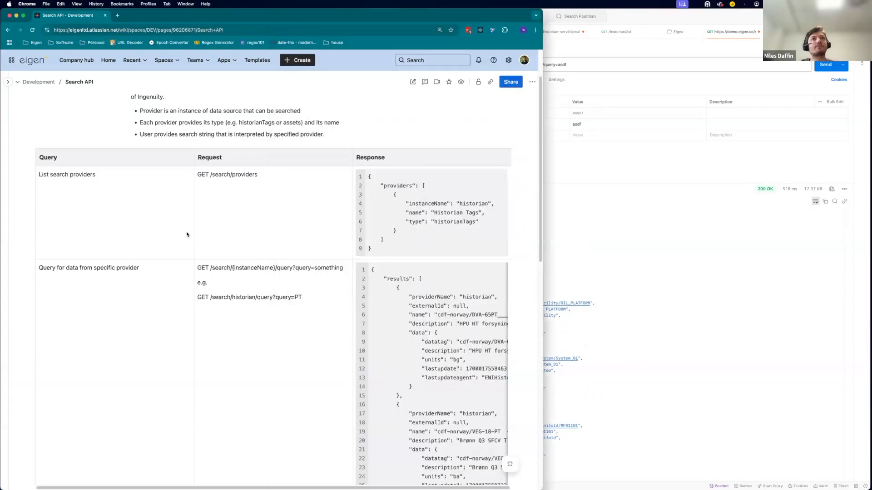
{"action": "key", "text": "ctrl+Up"}
{"action": "left_click", "coordinate": [272, 21]}
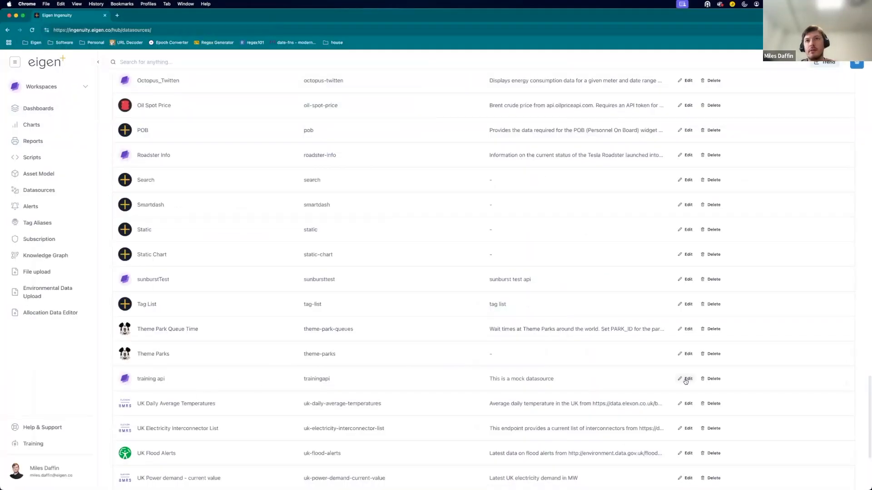
{"action": "left_click", "coordinate": [685, 379]}
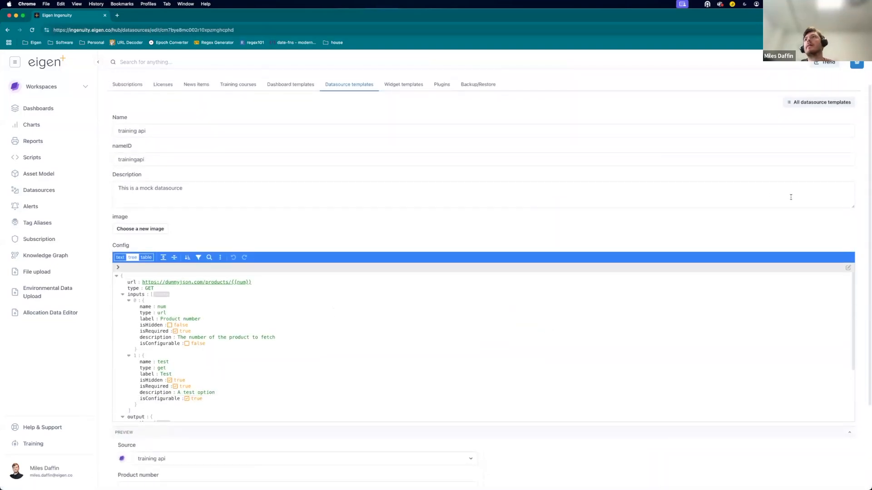
Place the template editor beside the Data Source Configuration Guide and compare the configuration structures.
{"action": "left_click_drag", "start_coordinate": [711, 227], "coordinate": [543, 226]}
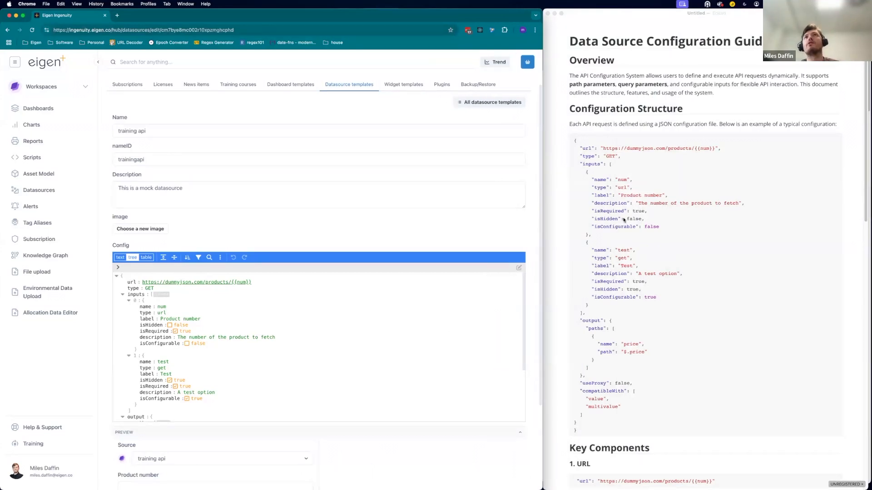
{"action": "scroll", "coordinate": [623, 219], "scroll_direction": "down", "scroll_amount": 2}
{"action": "scroll", "coordinate": [529, 189], "scroll_direction": "down", "scroll_amount": 2}
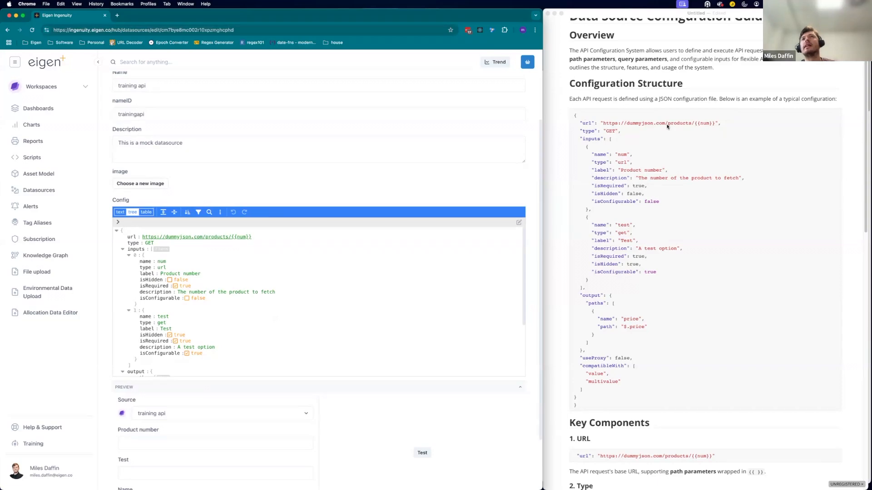
Read the URL and Type sections of the Data Source Configuration Guide against its sample configuration.
{"action": "scroll", "coordinate": [639, 244], "scroll_direction": "down", "scroll_amount": 3}
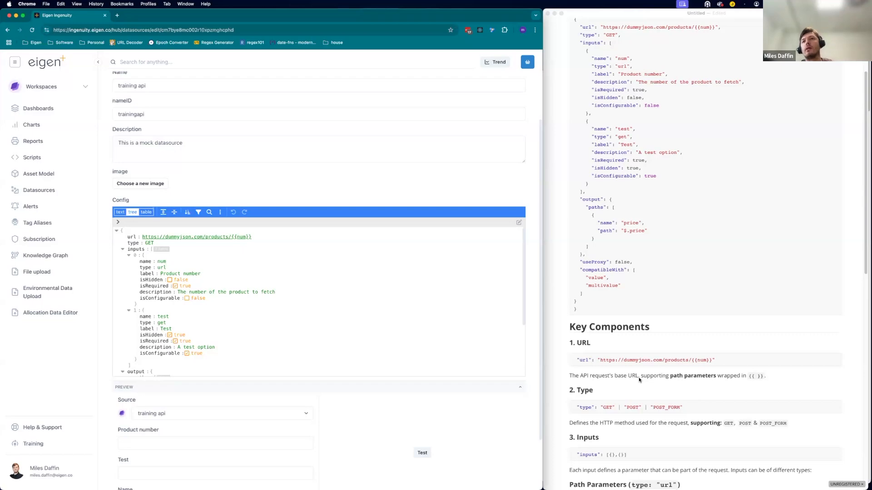
{"action": "double_click", "coordinate": [707, 360]}
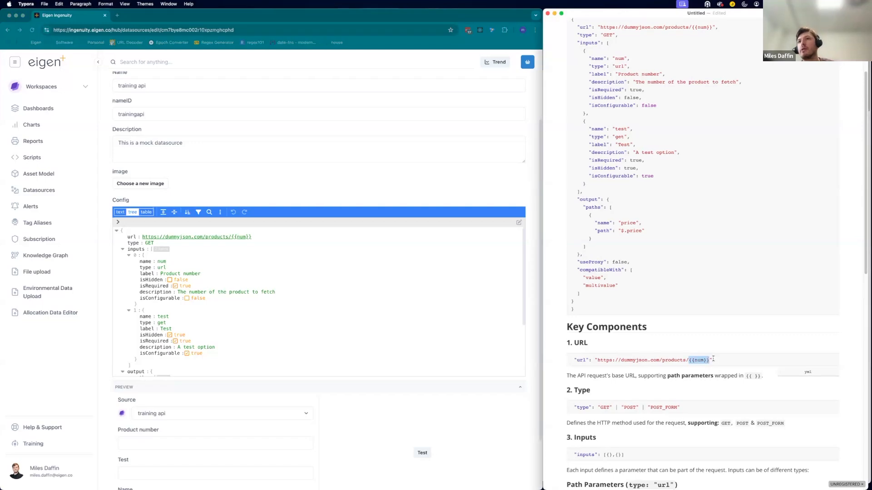
{"action": "left_click", "coordinate": [849, 354]}
{"action": "scroll", "coordinate": [797, 323], "scroll_direction": "up", "scroll_amount": 1}
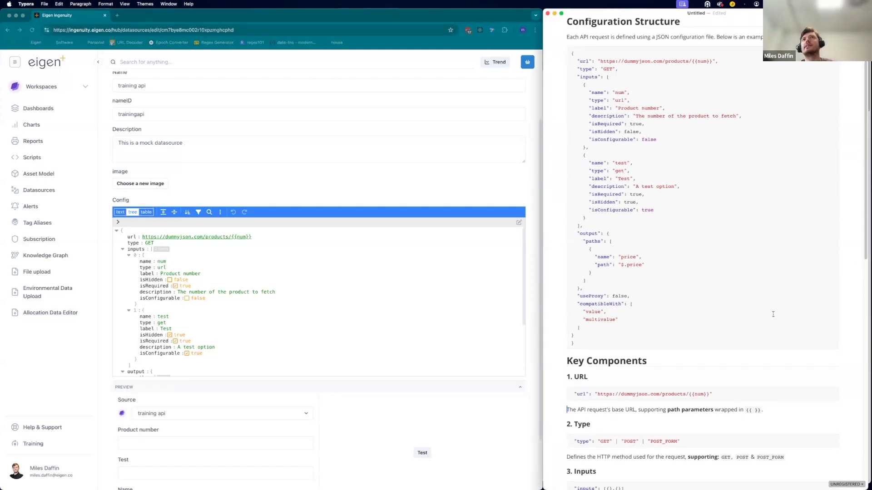
{"action": "scroll", "coordinate": [752, 228], "scroll_direction": "up", "scroll_amount": 2}
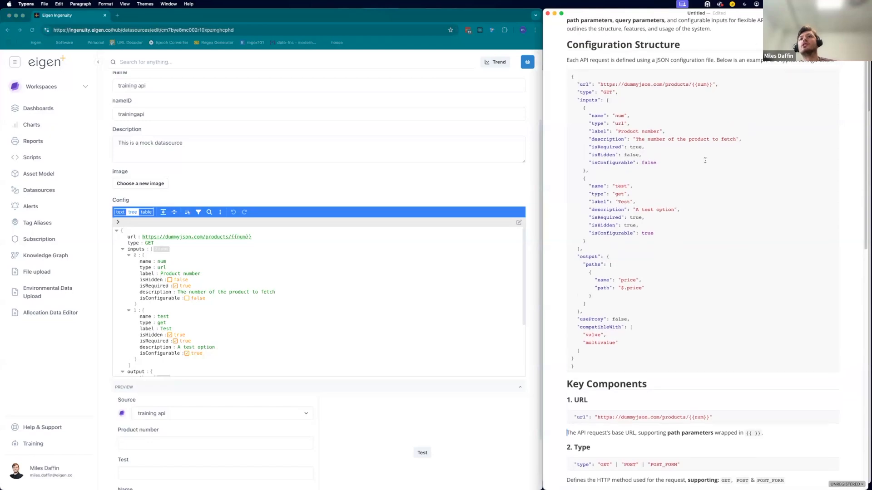
{"action": "scroll", "coordinate": [756, 295], "scroll_direction": "down", "scroll_amount": 5}
{"action": "scroll", "coordinate": [761, 360], "scroll_direction": "up", "scroll_amount": 1}
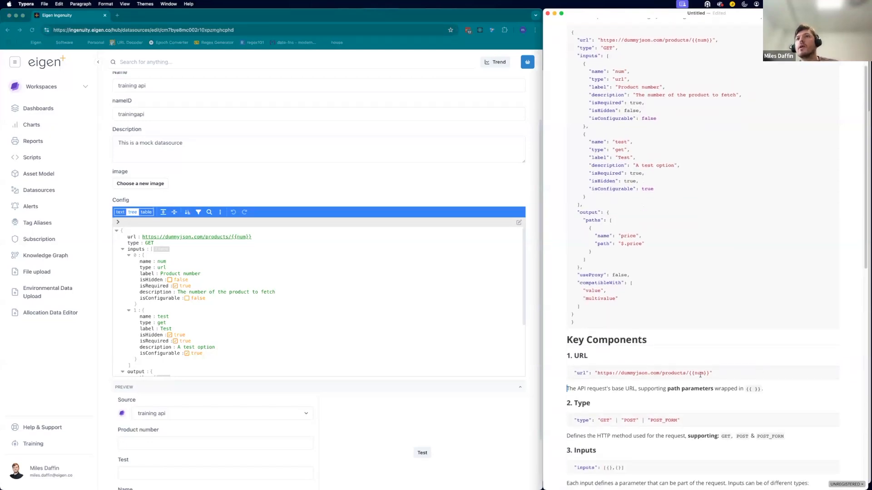
{"action": "left_click_drag", "start_coordinate": [694, 372], "coordinate": [701, 372]}
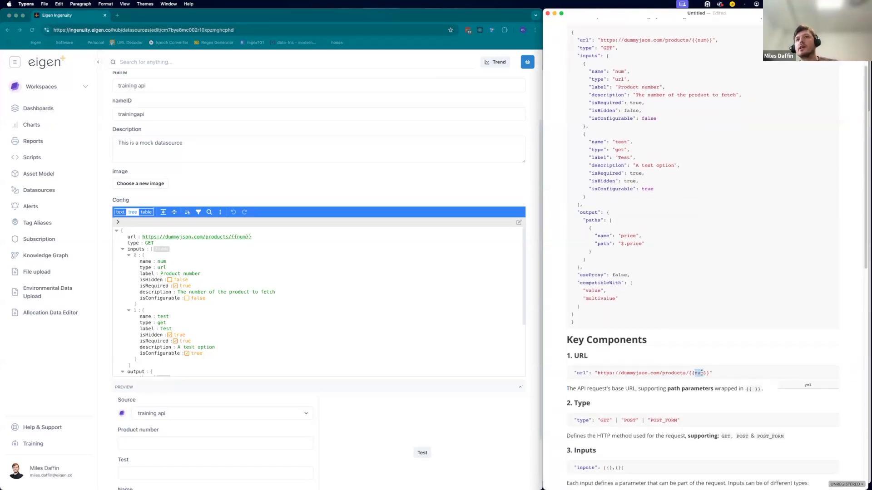
{"action": "left_click", "coordinate": [848, 361]}
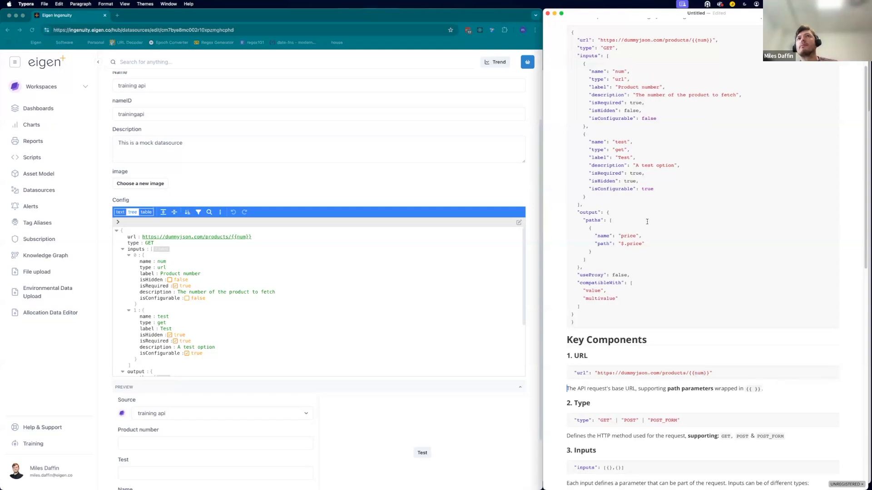
{"action": "scroll", "coordinate": [631, 206], "scroll_direction": "up", "scroll_amount": 1}
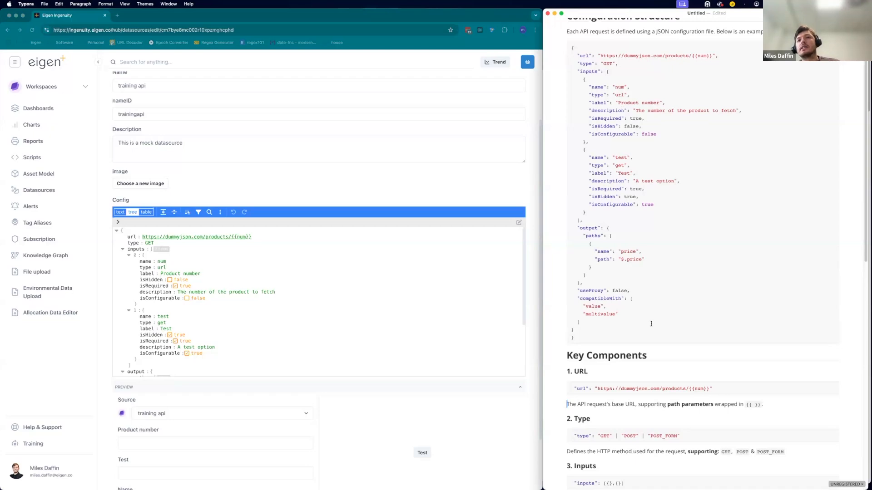
{"action": "scroll", "coordinate": [651, 324], "scroll_direction": "down", "scroll_amount": 2}
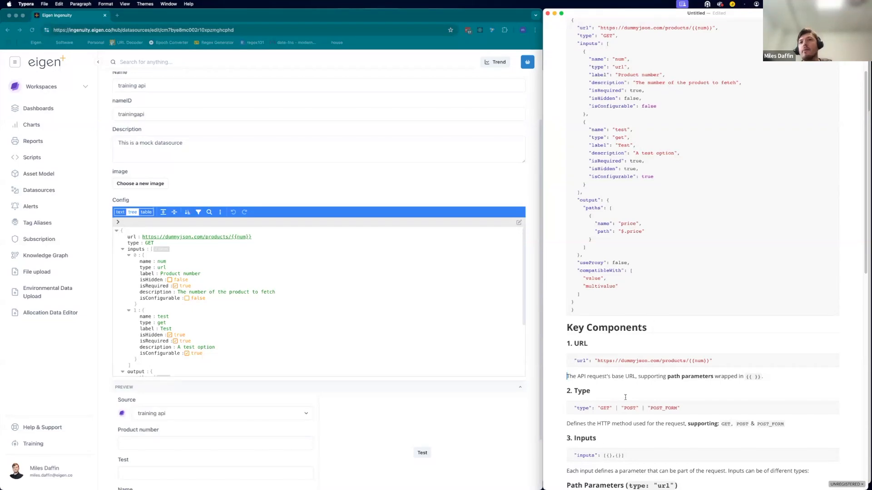
{"action": "double_click", "coordinate": [604, 408]}
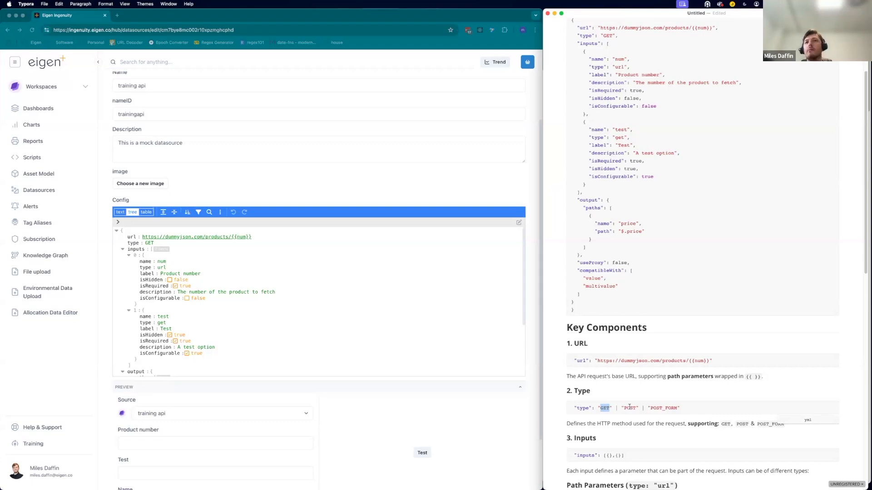
{"action": "left_click", "coordinate": [848, 391]}
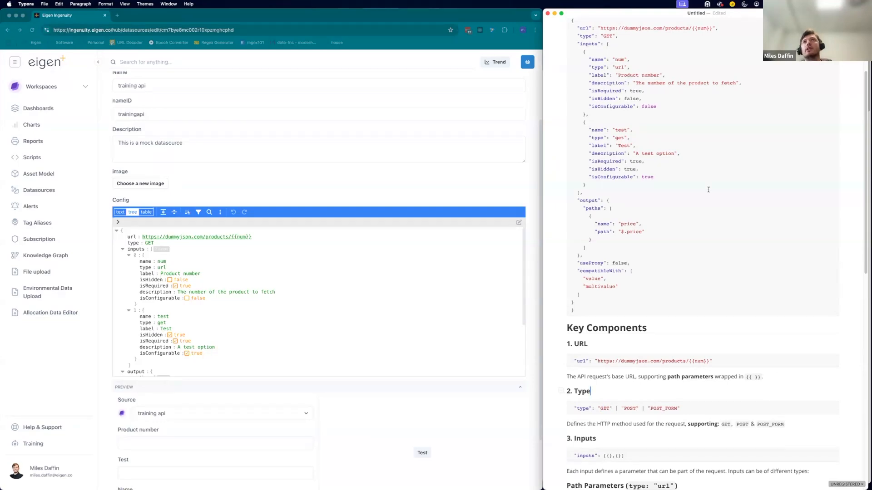
{"action": "scroll", "coordinate": [708, 190], "scroll_direction": "up", "scroll_amount": 3}
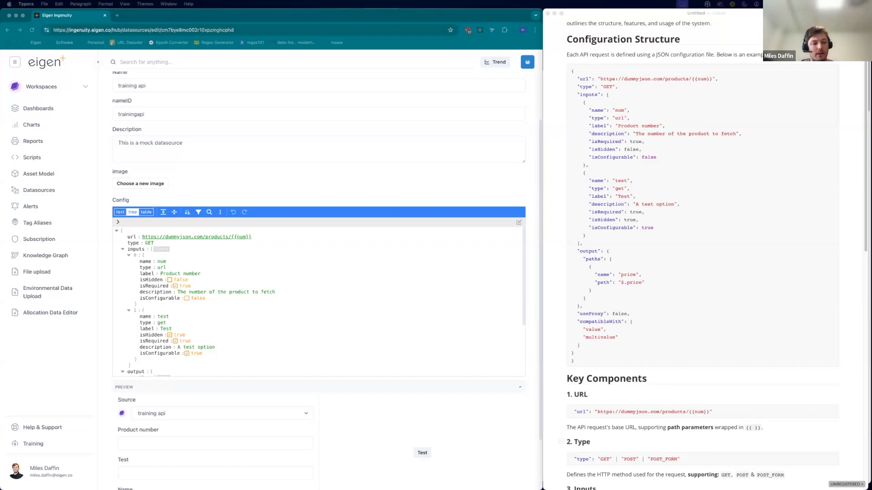
{"action": "left_click", "coordinate": [206, 236]}
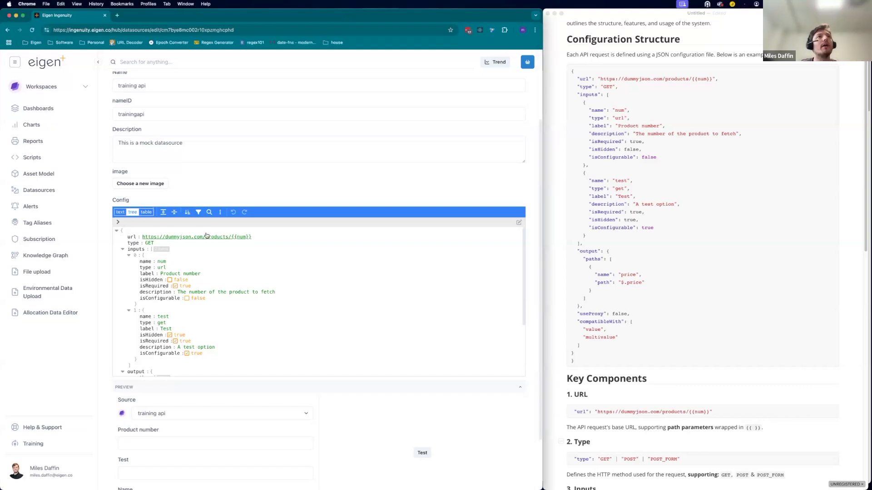
{"action": "double_click", "coordinate": [197, 237]}
{"action": "left_click", "coordinate": [119, 212]}
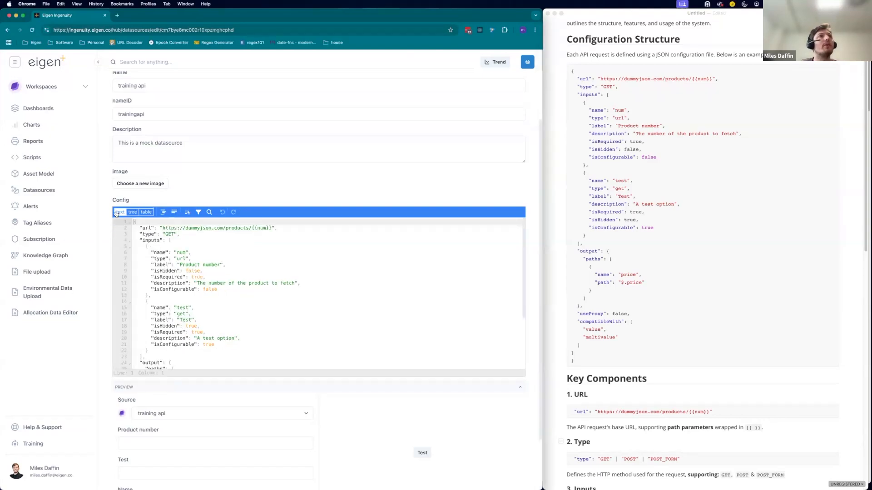
{"action": "scroll", "coordinate": [209, 240], "scroll_direction": "up", "scroll_amount": 1}
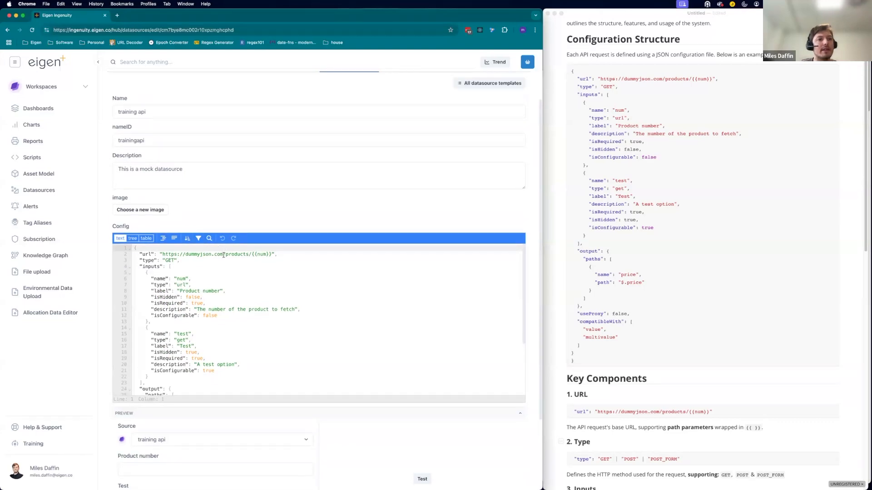
{"action": "left_click_drag", "start_coordinate": [225, 256], "coordinate": [163, 255]}
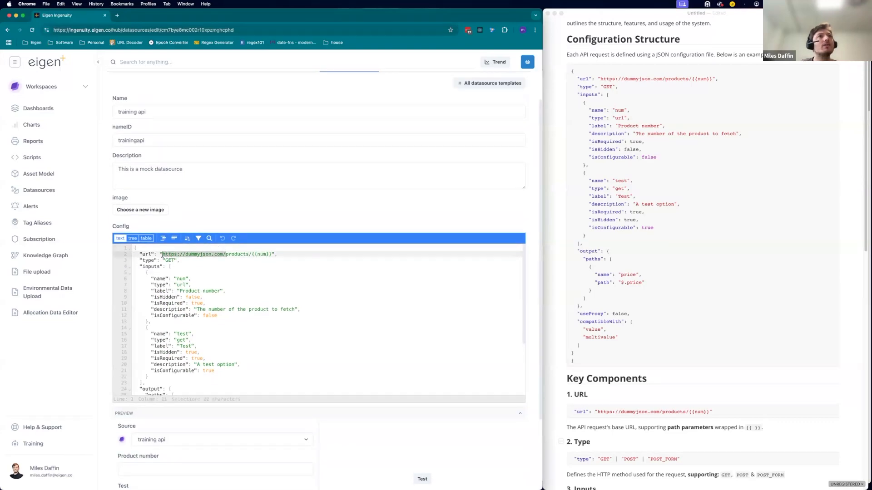
{"action": "type", "text": "https://demo.eigen.co/"}
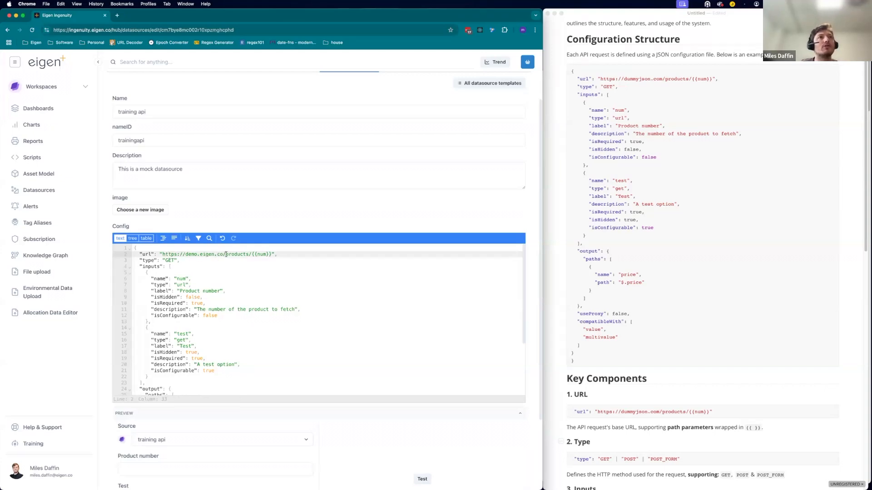
{"action": "left_click_drag", "start_coordinate": [226, 254], "coordinate": [271, 254]}
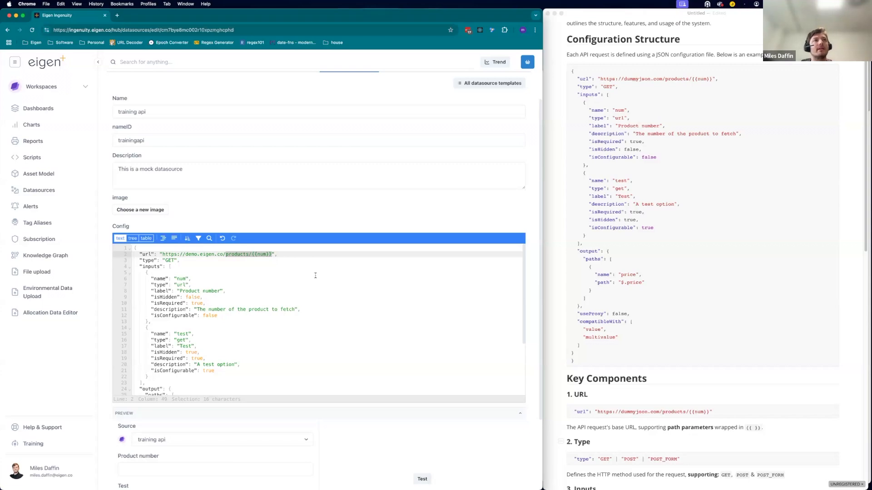
{"action": "double_click", "coordinate": [235, 255]}
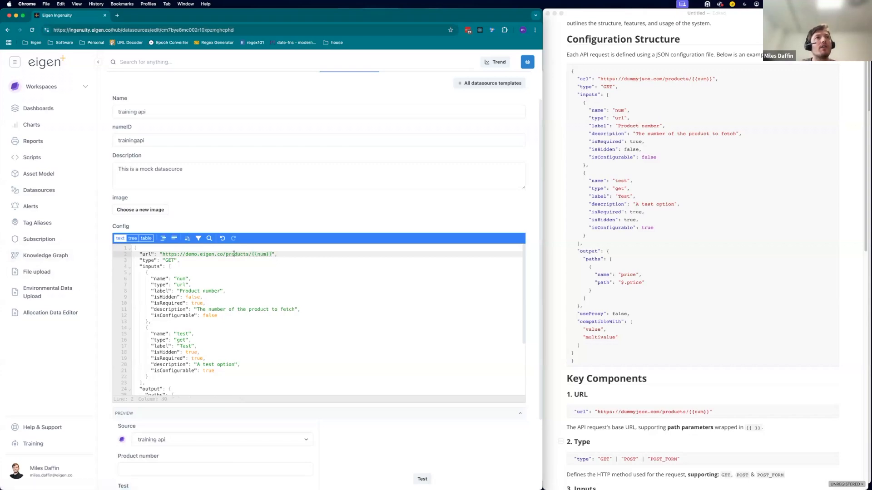
{"action": "type", "text": "sea"}
{"action": "left_click", "coordinate": [267, 254]}
{"action": "key", "text": "BackSpace"}
{"action": "key", "text": "BackSpace"}
{"action": "key", "text": "BackSpace"}
{"action": "key", "text": "BackSpace"}
{"action": "key", "text": "BackSpace"}
{"action": "key", "text": "BackSpace"}
{"action": "key", "text": "BackSpace"}
{"action": "type", "text": "assets"}
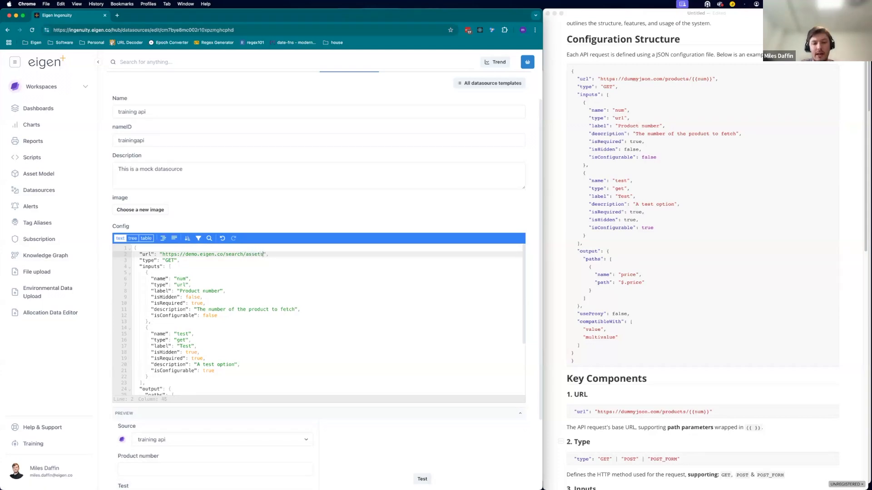
{"action": "type", "text": "/query"}
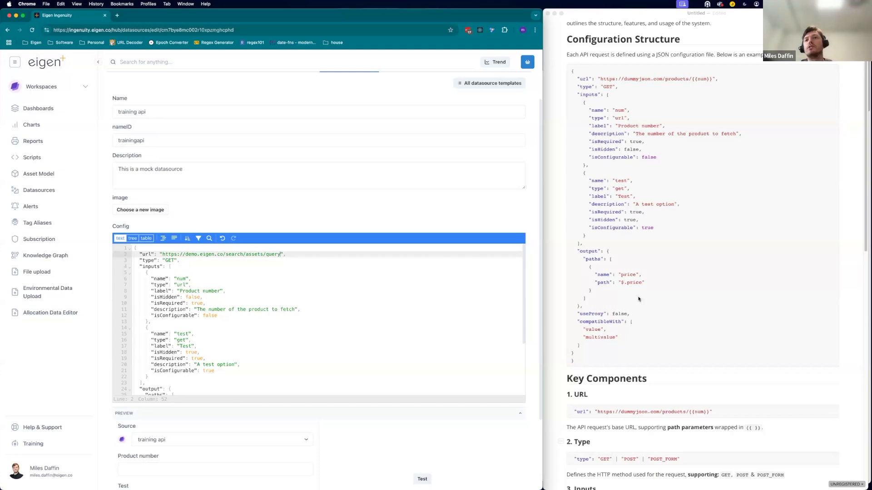
Review the guide's Inputs, Path Parameters and Query Parameters sections.
{"action": "scroll", "coordinate": [638, 299], "scroll_direction": "down", "scroll_amount": 5}
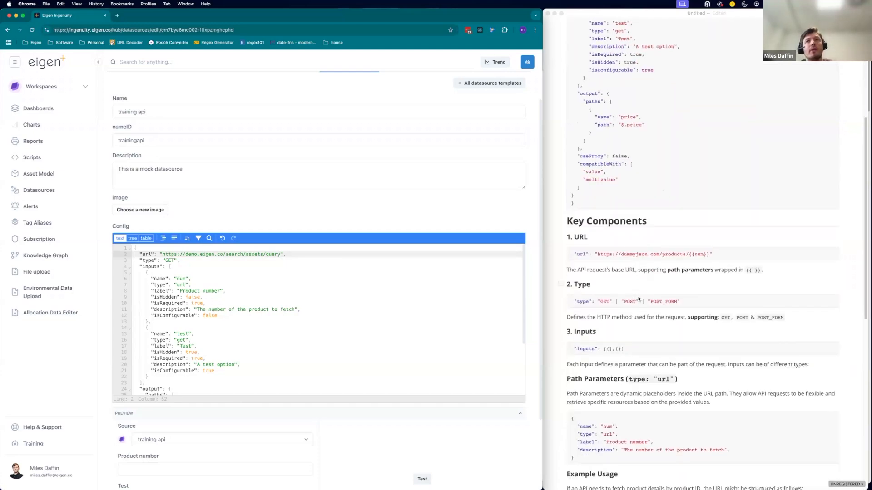
{"action": "scroll", "coordinate": [644, 268], "scroll_direction": "down", "scroll_amount": 5}
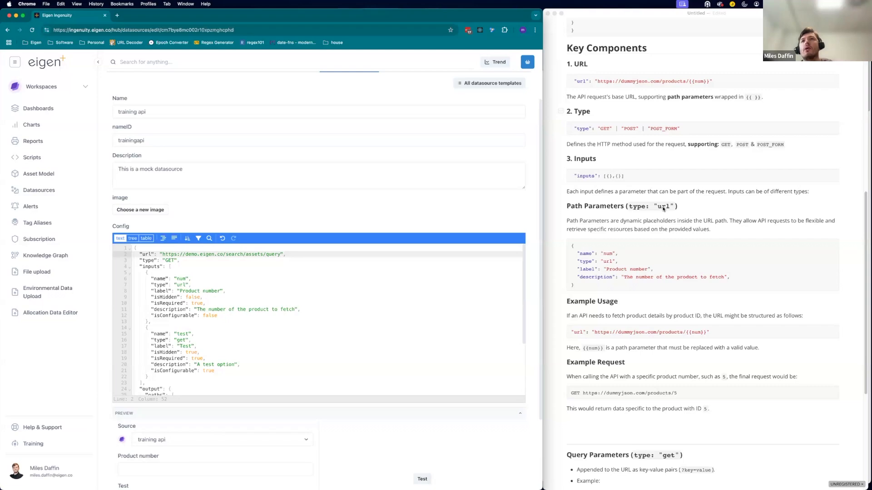
{"action": "scroll", "coordinate": [644, 355], "scroll_direction": "down", "scroll_amount": 4}
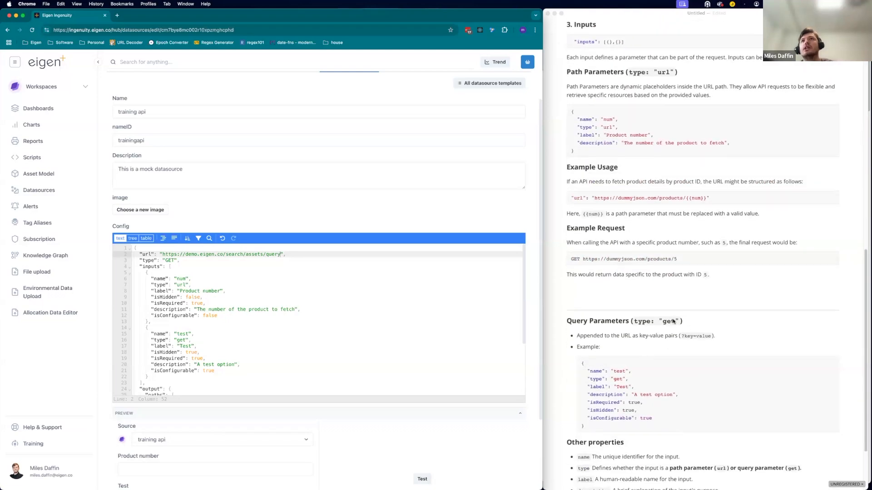
{"action": "scroll", "coordinate": [703, 208], "scroll_direction": "up", "scroll_amount": 2}
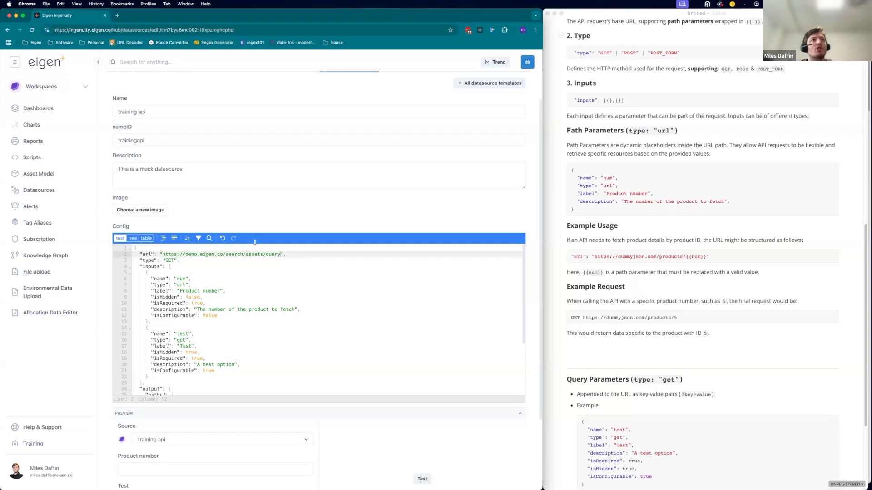
{"action": "double_click", "coordinate": [269, 255]}
{"action": "double_click", "coordinate": [250, 256]}
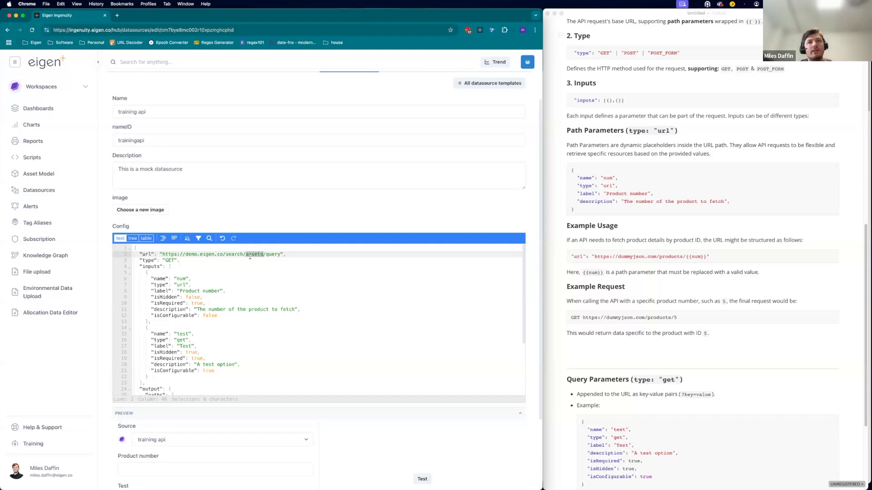
{"action": "scroll", "coordinate": [633, 290], "scroll_direction": "down", "scroll_amount": 4}
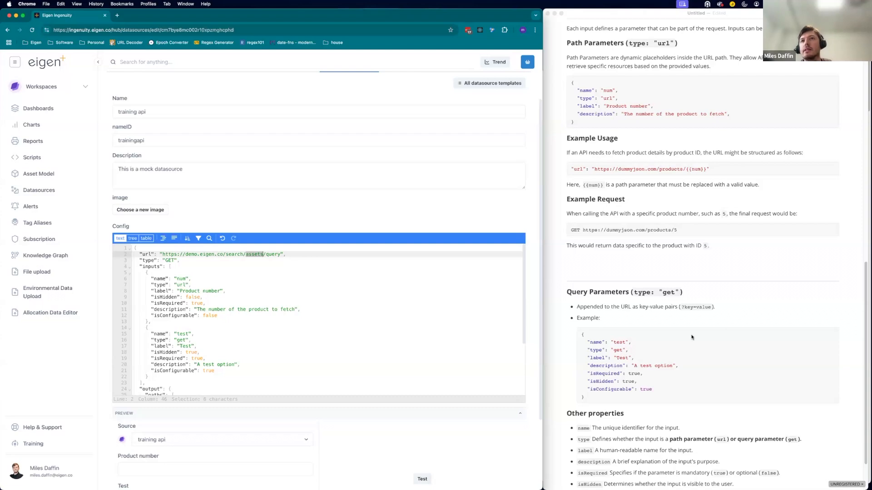
{"action": "scroll", "coordinate": [691, 337], "scroll_direction": "down", "scroll_amount": 3}
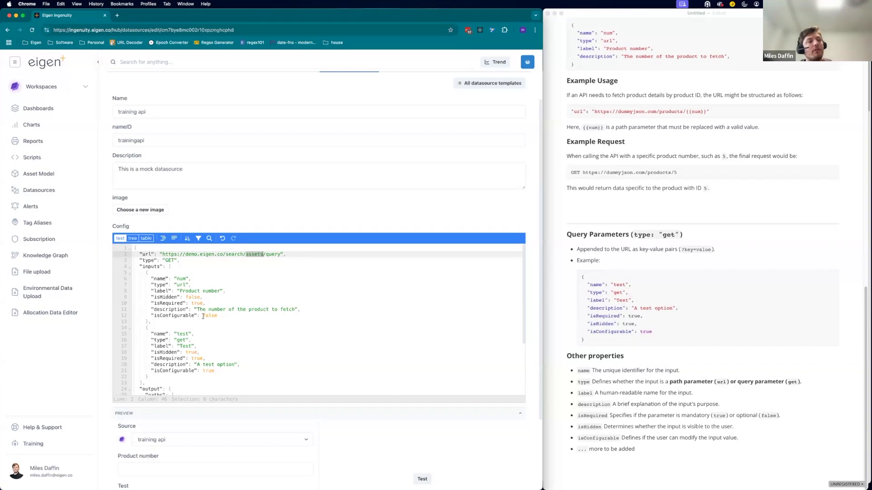
Examine the template's first input block alongside the guide's path parameter example.
{"action": "left_click_drag", "start_coordinate": [151, 322], "coordinate": [145, 273]}
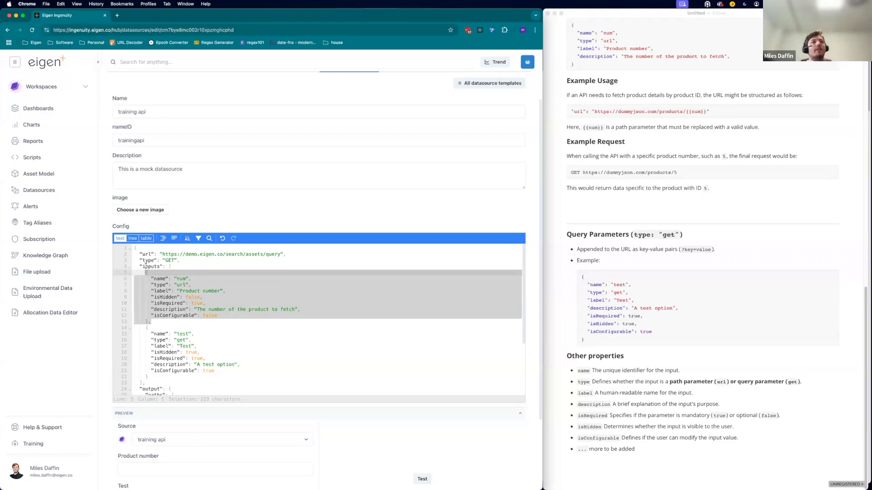
{"action": "scroll", "coordinate": [635, 272], "scroll_direction": "up", "scroll_amount": 2}
{"action": "scroll", "coordinate": [626, 286], "scroll_direction": "down", "scroll_amount": 2}
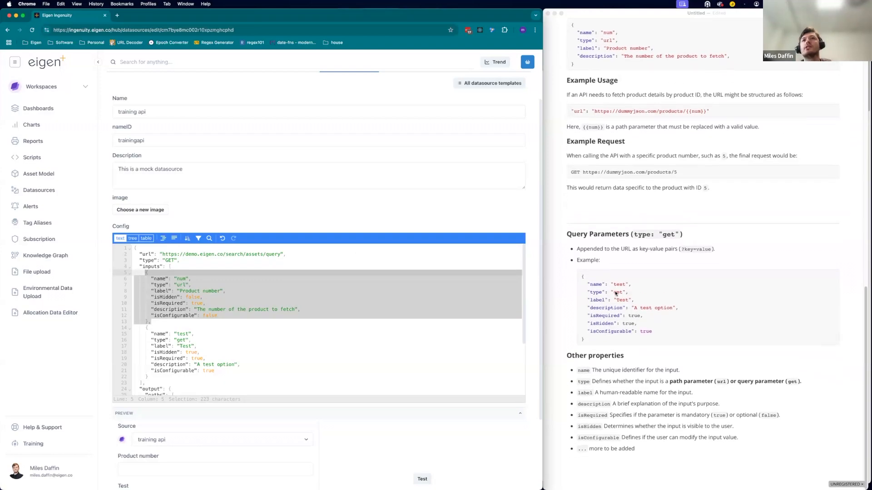
{"action": "scroll", "coordinate": [581, 242], "scroll_direction": "up", "scroll_amount": 3}
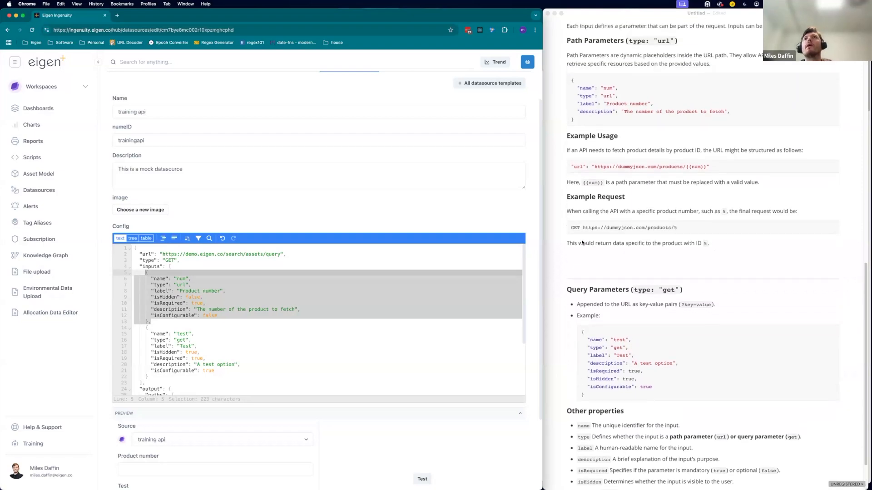
{"action": "scroll", "coordinate": [582, 242], "scroll_direction": "down", "scroll_amount": 1}
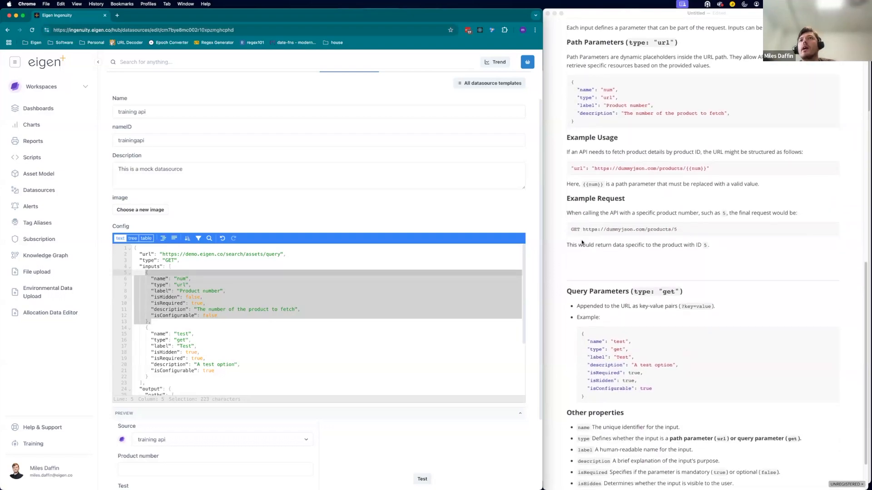
{"action": "scroll", "coordinate": [582, 242], "scroll_direction": "up", "scroll_amount": 4}
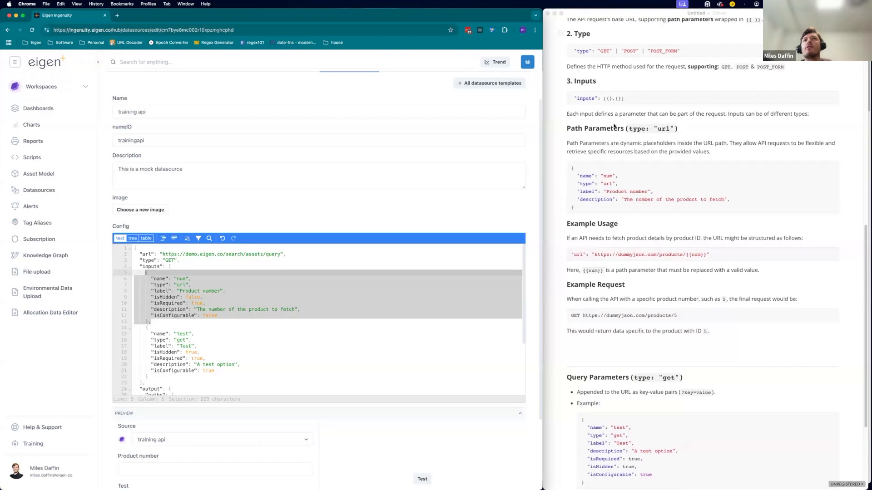
{"action": "double_click", "coordinate": [253, 254]}
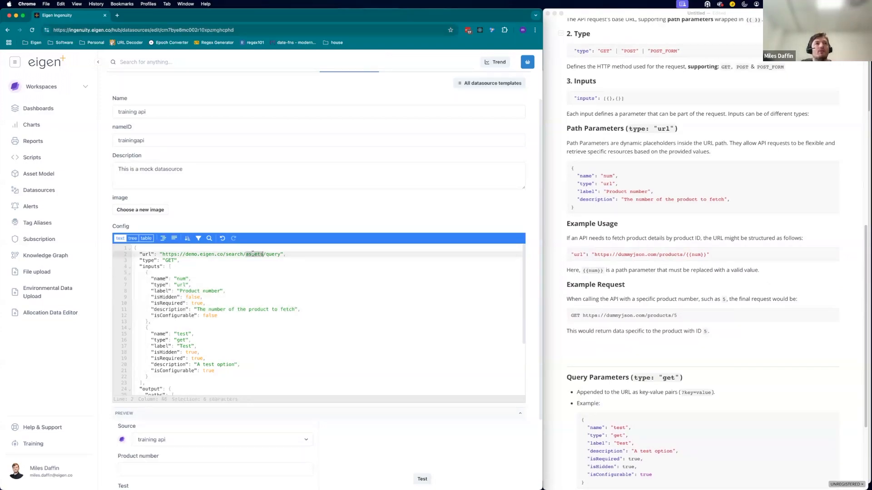
{"action": "double_click", "coordinate": [181, 279]}
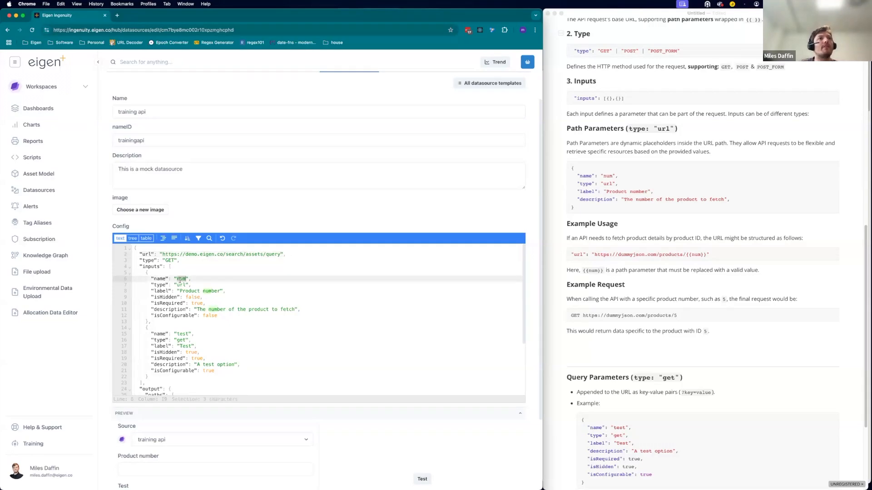
Rename the first input to instance and set its label to search instance.
{"action": "type", "text": "in"}
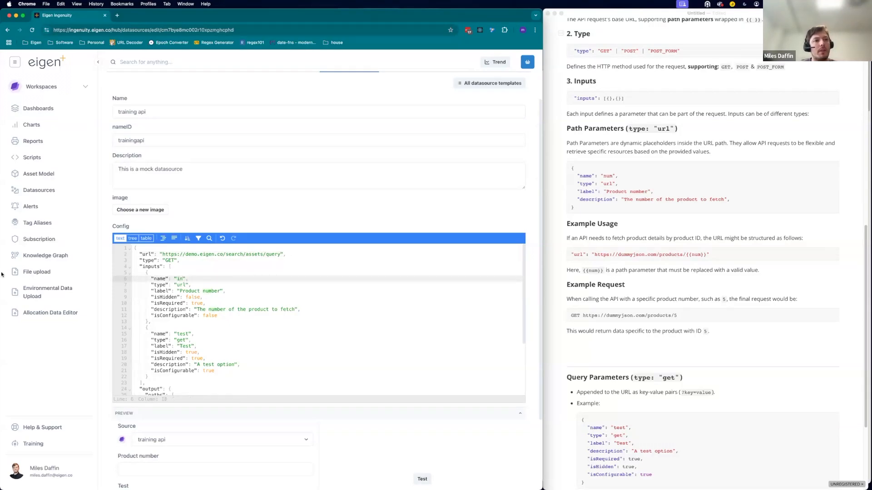
{"action": "double_click", "coordinate": [180, 279]}
{"action": "type", "text": "instance"}
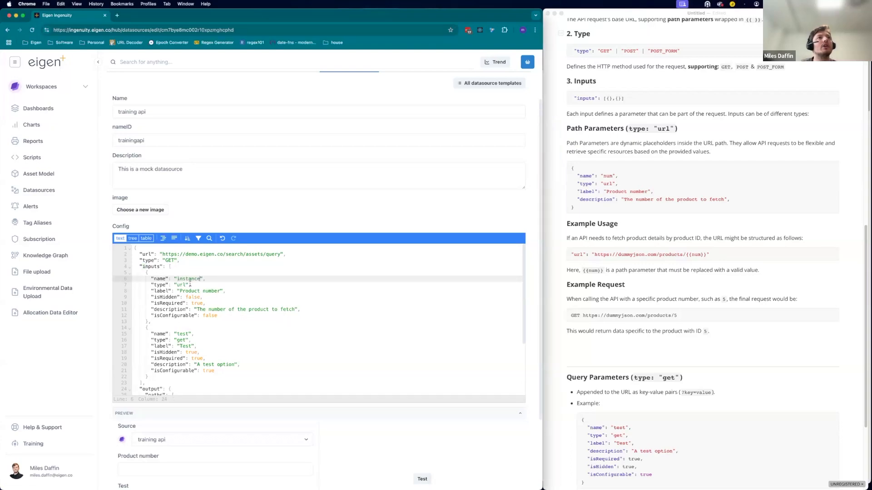
{"action": "left_click_drag", "start_coordinate": [154, 285], "coordinate": [190, 285]}
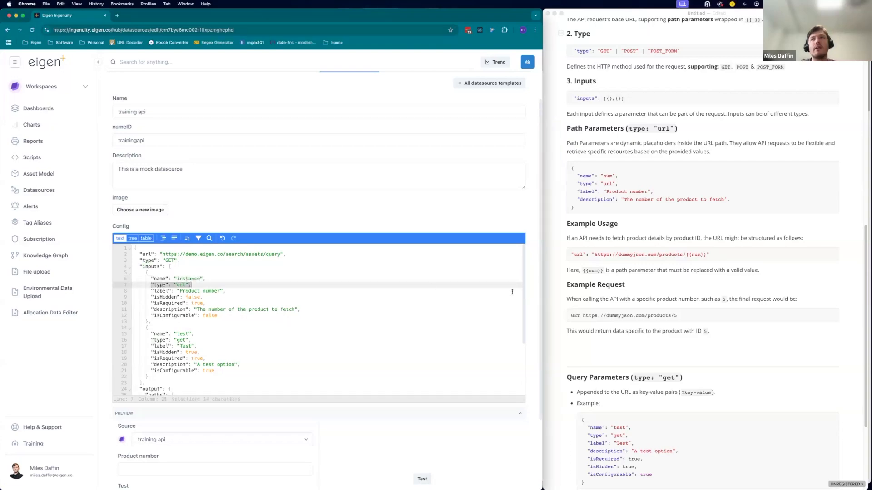
{"action": "scroll", "coordinate": [664, 208], "scroll_direction": "up", "scroll_amount": 1}
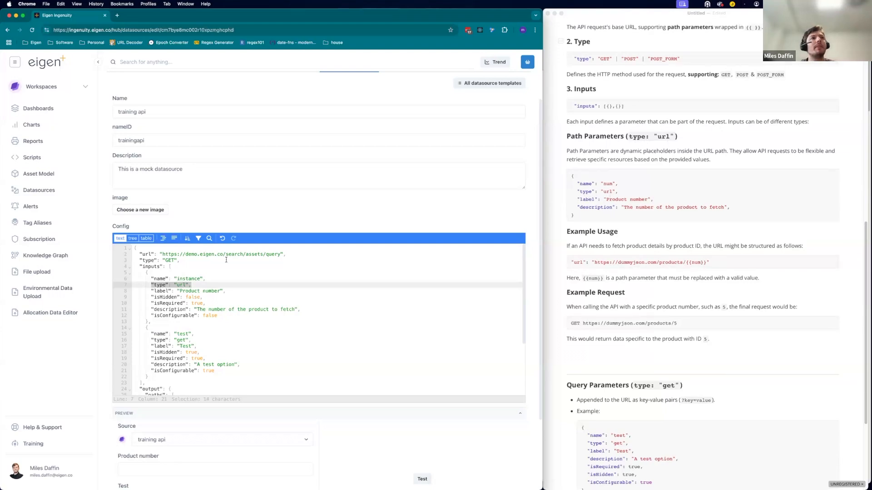
{"action": "left_click", "coordinate": [221, 291]}
{"action": "key", "text": "alt+shift+Left"}
{"action": "key", "text": "alt+shift+Left"}
{"action": "type", "text": "search instance"}
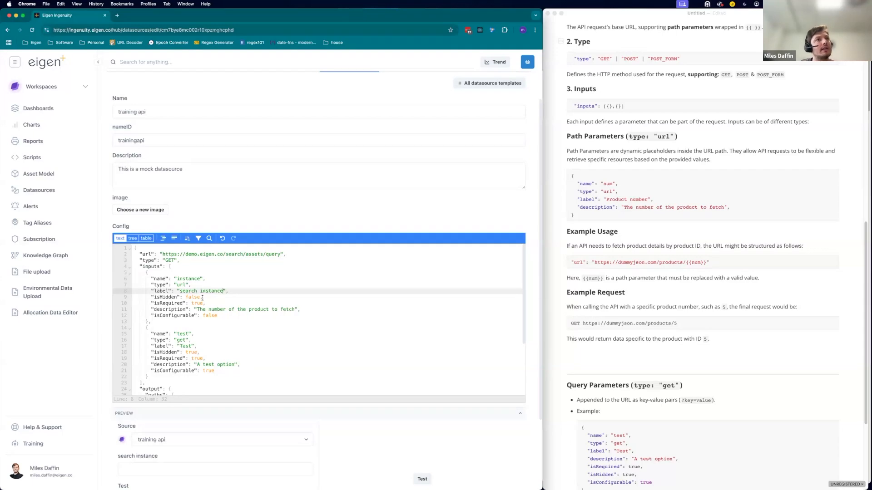
Set the first input's description to "This is the source of the search".
{"action": "left_click_drag", "start_coordinate": [206, 303], "coordinate": [152, 296]}
{"action": "left_click_drag", "start_coordinate": [296, 309], "coordinate": [197, 311]}
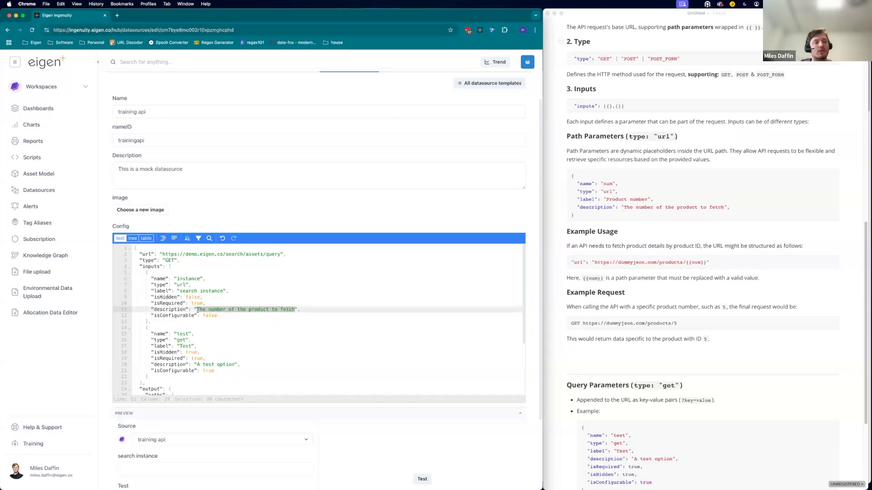
{"action": "type", "text": "this is the sour"}
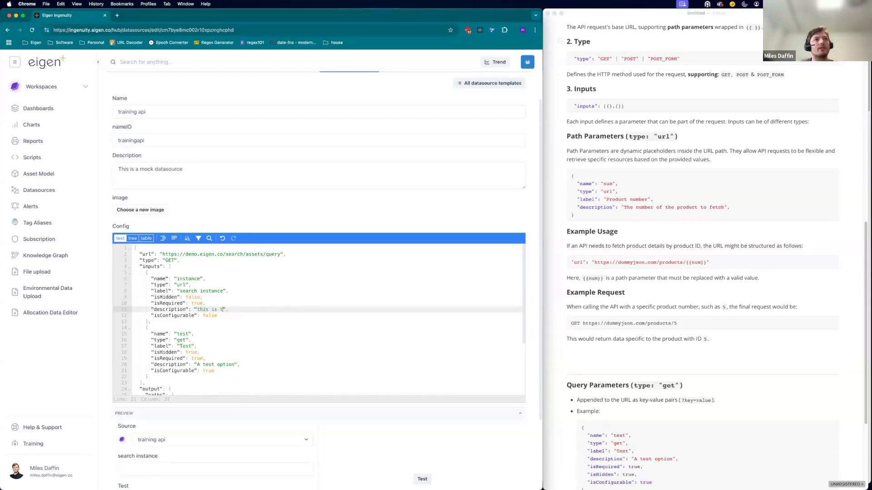
{"action": "type", "text": "ce of the search"}
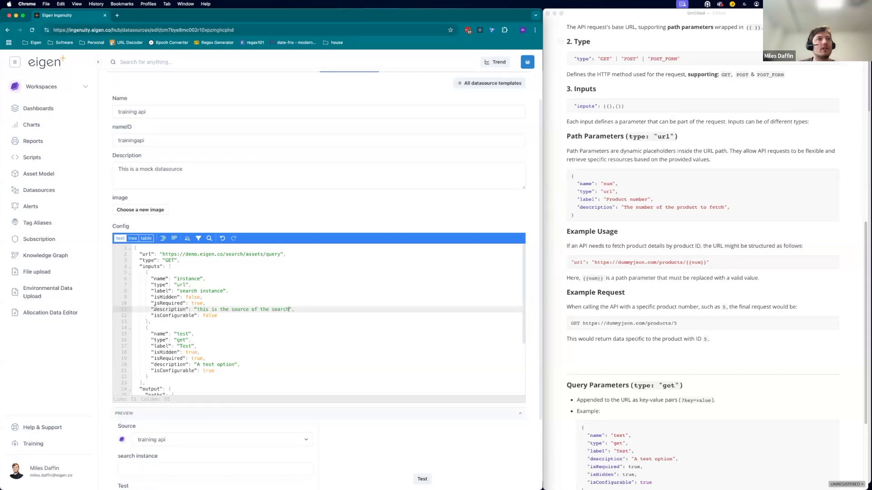
{"action": "key", "text": "BackSpace"}
{"action": "type", "text": "T"}
Replace the assets segment of the URL with the {{instance}} path placeholder.
{"action": "scroll", "coordinate": [182, 354], "scroll_direction": "down", "scroll_amount": 5}
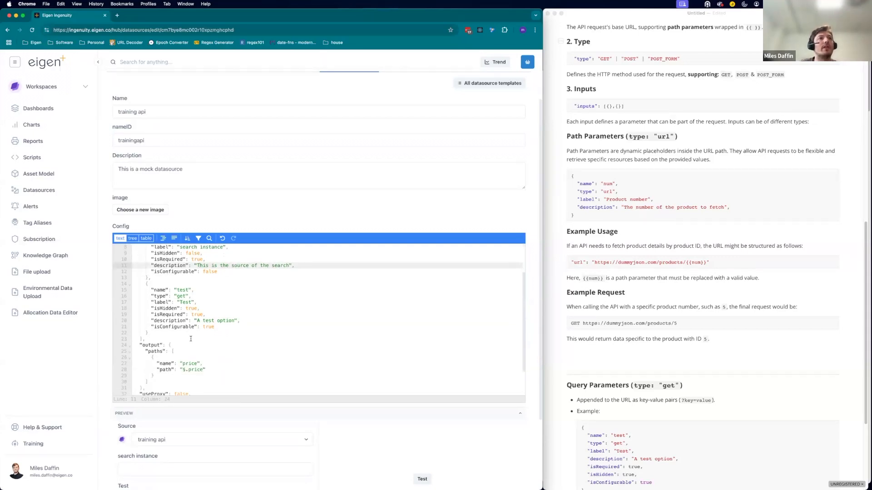
{"action": "scroll", "coordinate": [150, 429], "scroll_direction": "down", "scroll_amount": 2}
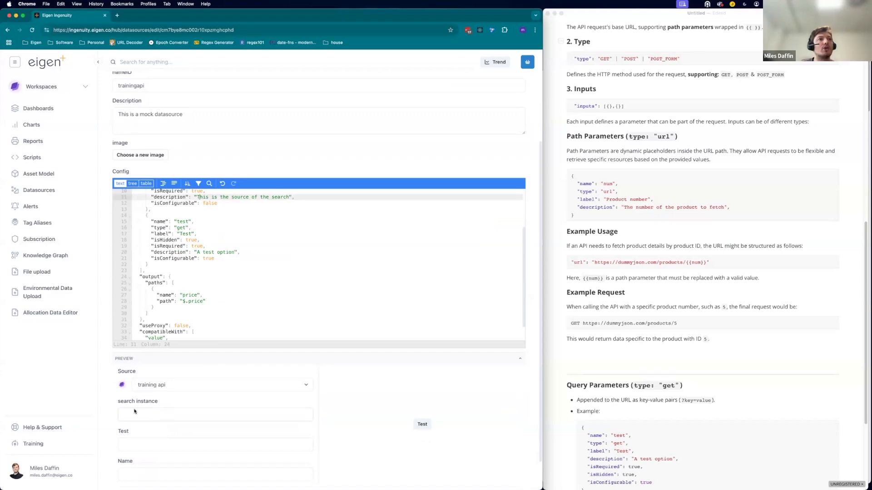
{"action": "left_click_drag", "start_coordinate": [117, 402], "coordinate": [159, 402]}
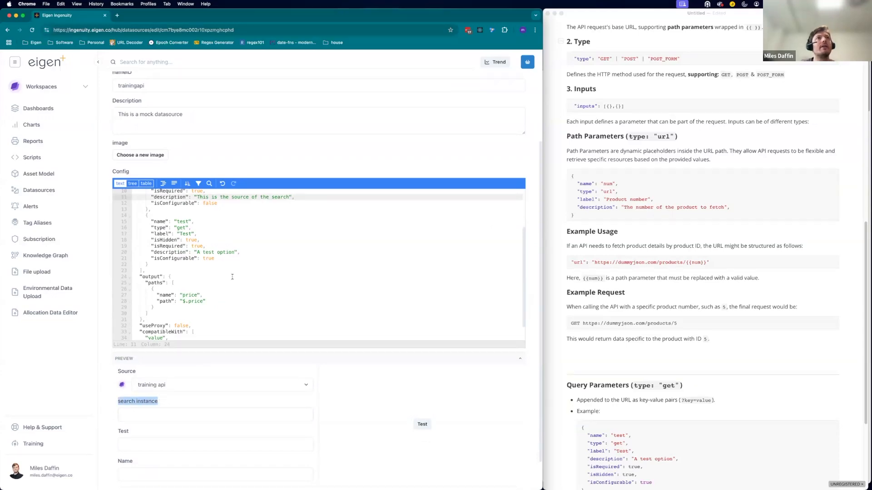
{"action": "scroll", "coordinate": [254, 200], "scroll_direction": "up", "scroll_amount": 5}
{"action": "double_click", "coordinate": [254, 199]}
{"action": "left_click", "coordinate": [186, 224]}
{"action": "double_click", "coordinate": [186, 224]}
{"action": "key", "text": "ctrl+c"}
{"action": "double_click", "coordinate": [250, 199]}
{"action": "key", "text": "ctrl+v"}
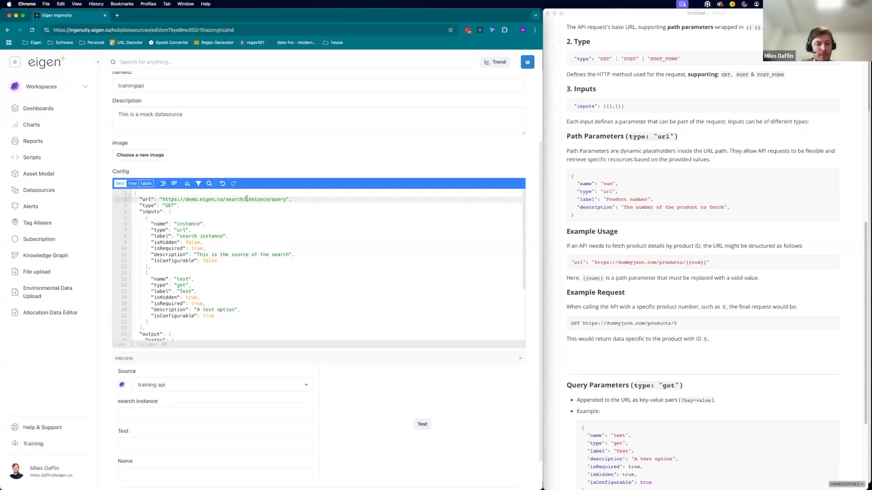
{"action": "type", "text": "{{"}
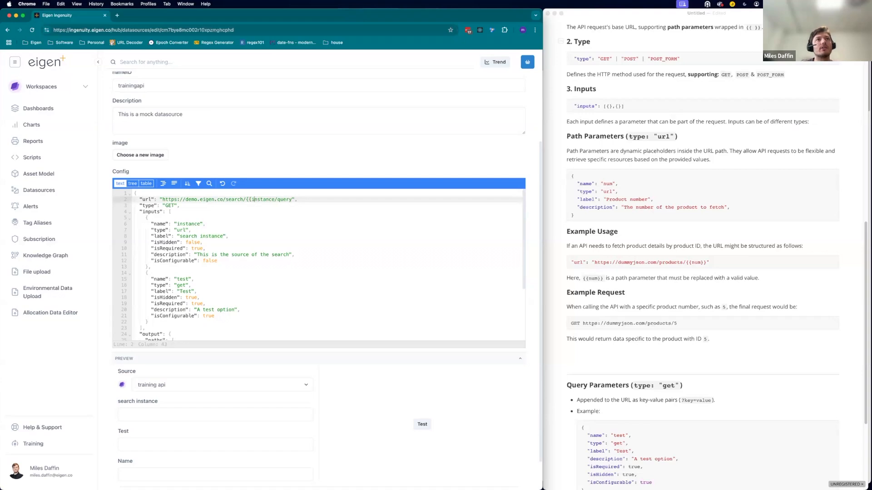
{"action": "type", "text": "}}"}
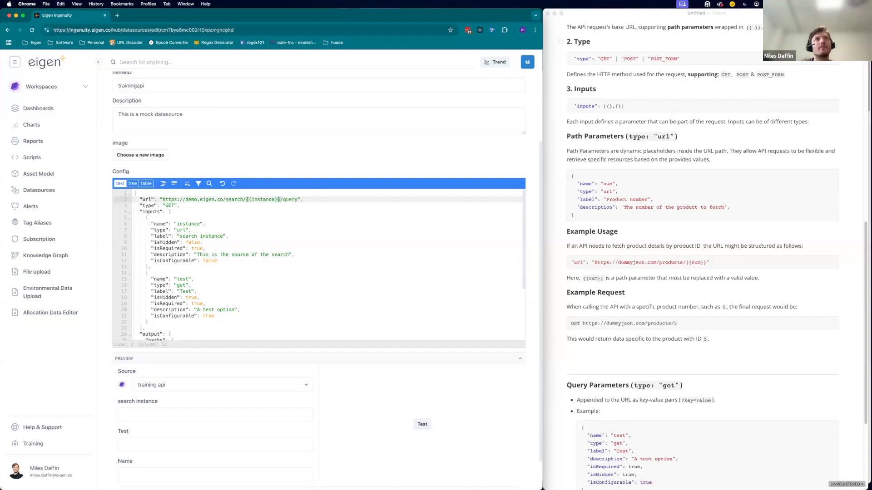
Open the browser developer tools on the Network panel and filter requests to Fetch/XHR.
{"action": "left_click", "coordinate": [518, 334]}
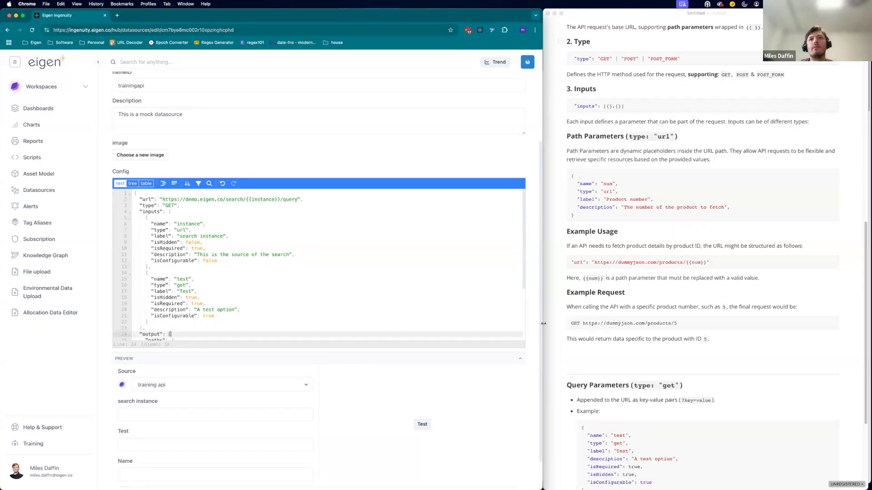
{"action": "mouse_move", "coordinate": [543, 328]}
{"action": "left_mouse_down"}
{"action": "mouse_move", "coordinate": [862, 328]}
{"action": "mouse_move", "coordinate": [543, 327]}
{"action": "left_mouse_up"}
{"action": "right_click", "coordinate": [535, 332]}
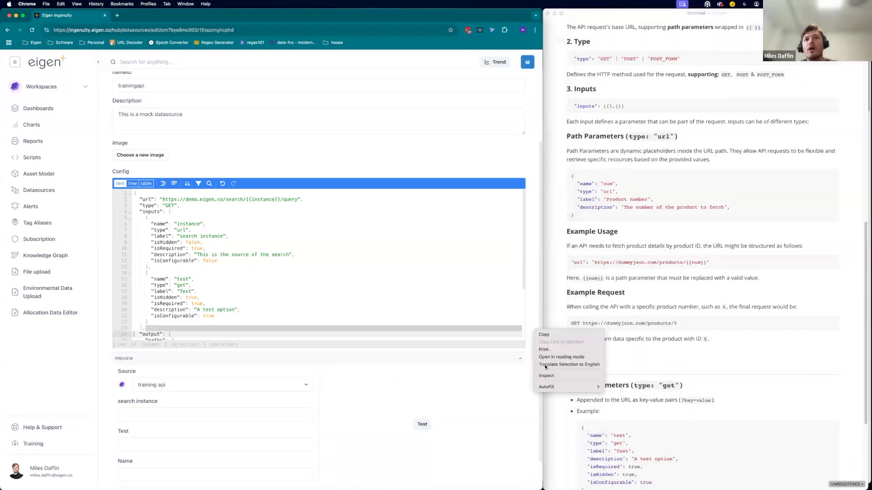
{"action": "left_click", "coordinate": [554, 376]}
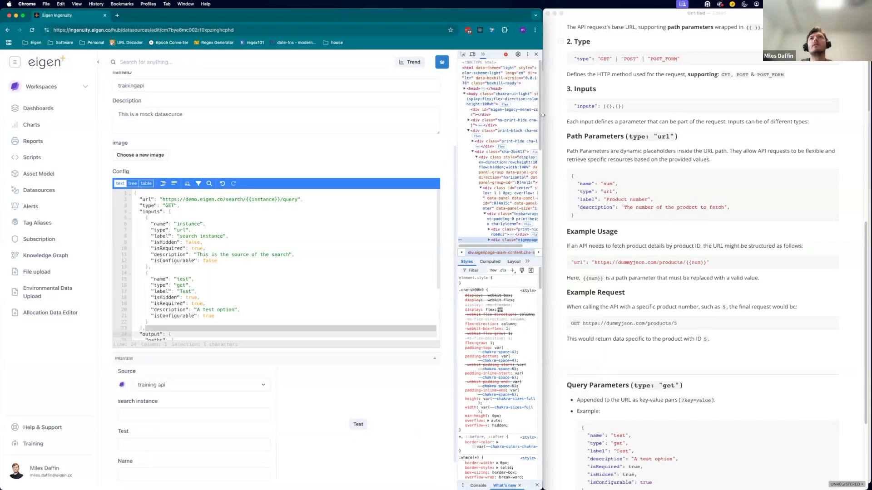
{"action": "left_click_drag", "start_coordinate": [543, 119], "coordinate": [768, 150]}
{"action": "left_click_drag", "start_coordinate": [680, 183], "coordinate": [463, 136]}
{"action": "left_click", "coordinate": [568, 55]}
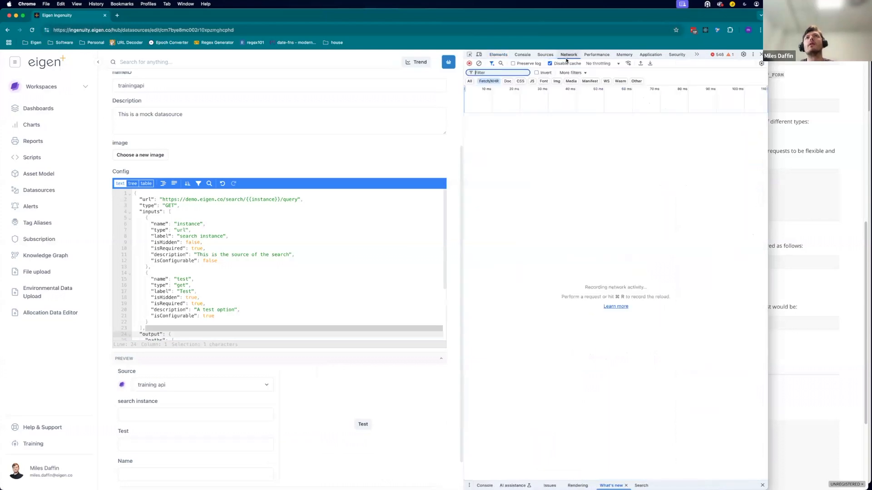
{"action": "left_click", "coordinate": [490, 82]}
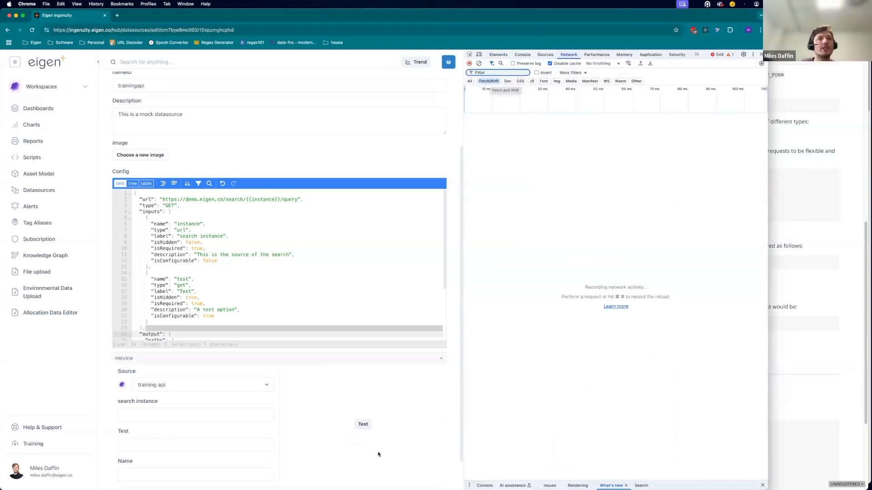
Test the datasource preview with search instance hello and Test value d.
{"action": "left_click", "coordinate": [366, 426]}
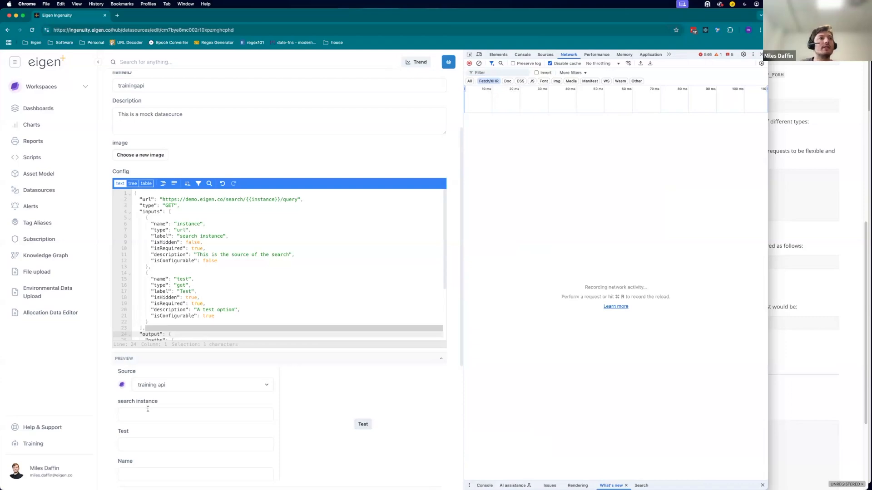
{"action": "scroll", "coordinate": [266, 337], "scroll_direction": "down", "scroll_amount": 2}
{"action": "scroll", "coordinate": [306, 397], "scroll_direction": "down", "scroll_amount": 3}
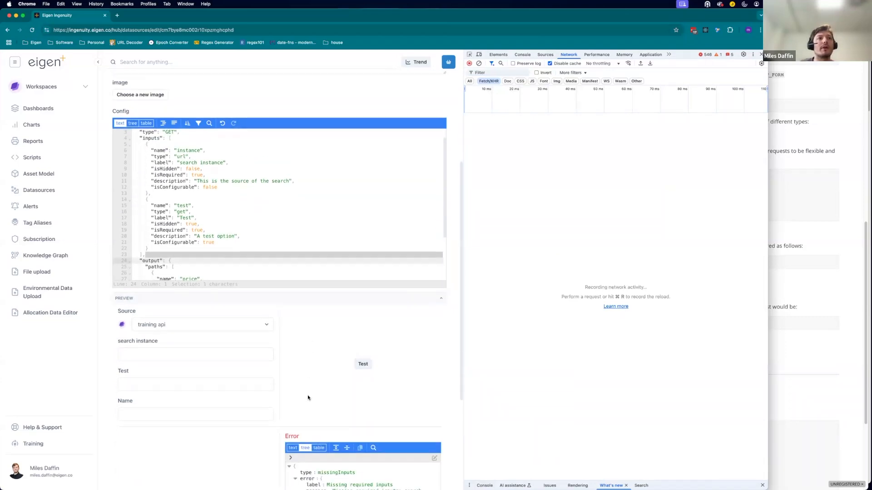
{"action": "scroll", "coordinate": [375, 444], "scroll_direction": "down", "scroll_amount": 2}
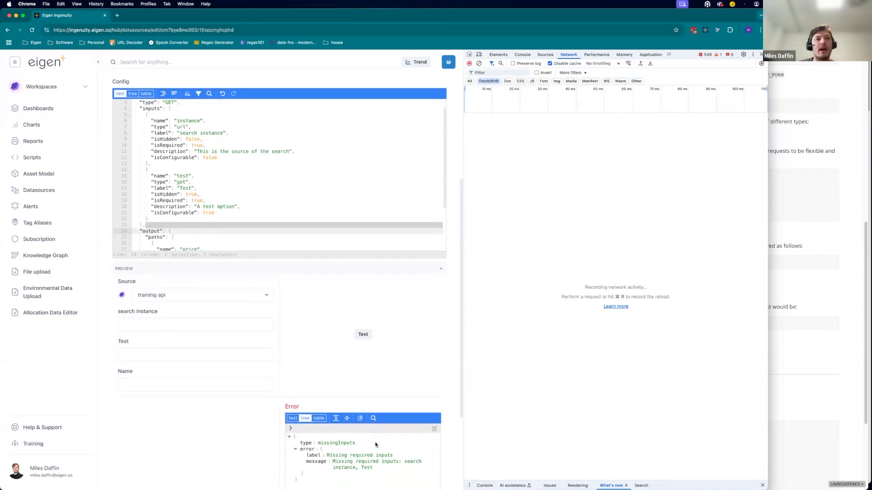
{"action": "left_click", "coordinate": [185, 327]}
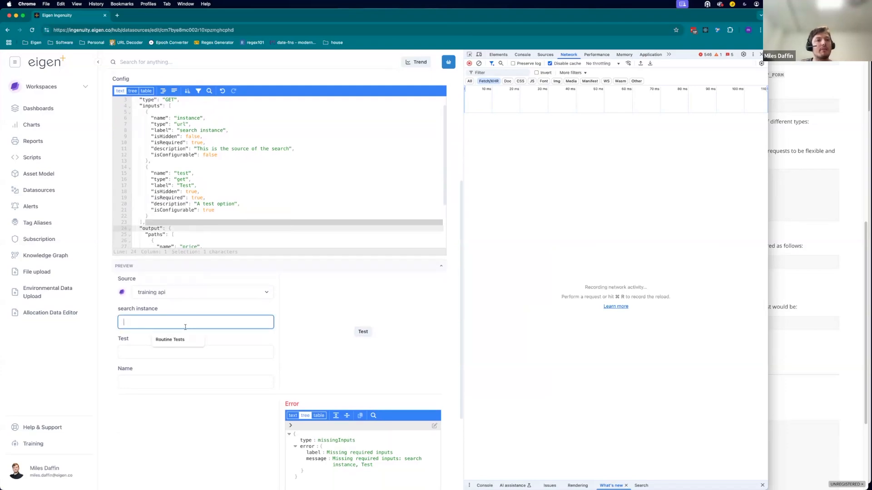
{"action": "type", "text": "hello"}
{"action": "left_click", "coordinate": [363, 333]}
{"action": "left_click", "coordinate": [186, 351]}
{"action": "type", "text": "d"}
{"action": "left_click", "coordinate": [363, 333]}
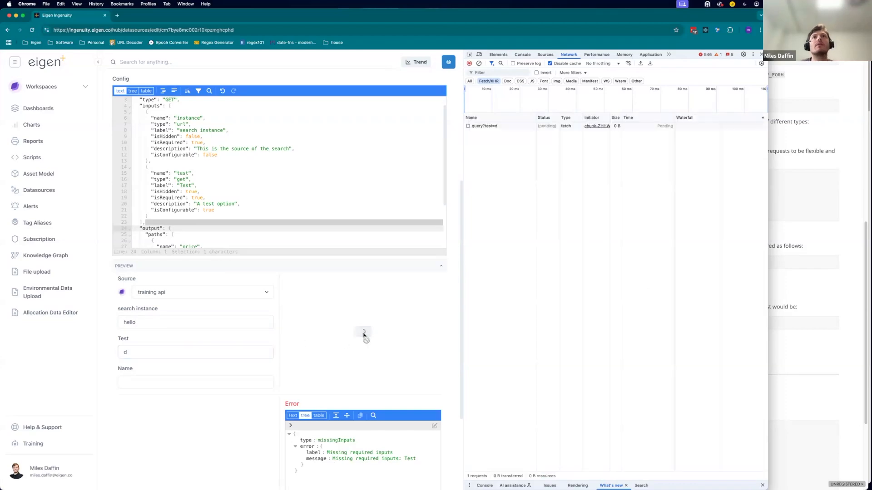
Inspect the failed request's headers to check the request URL.
{"action": "left_click", "coordinate": [521, 127]}
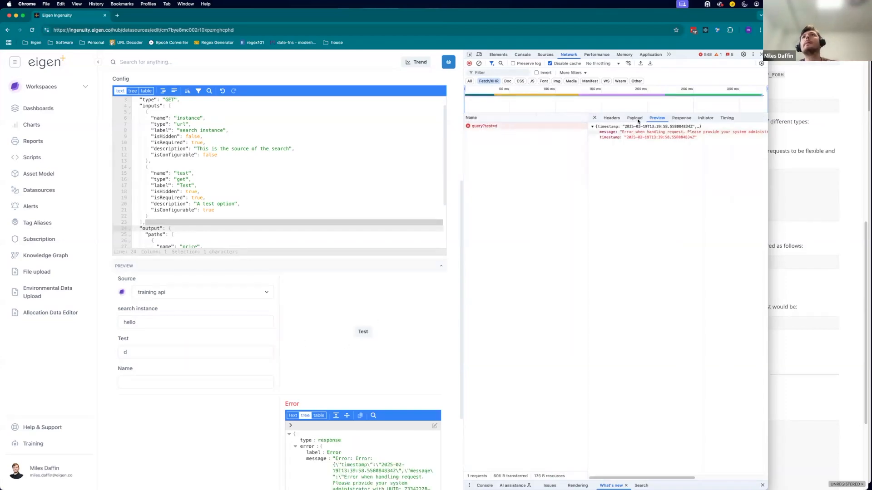
{"action": "left_click", "coordinate": [611, 117]}
{"action": "double_click", "coordinate": [712, 136]}
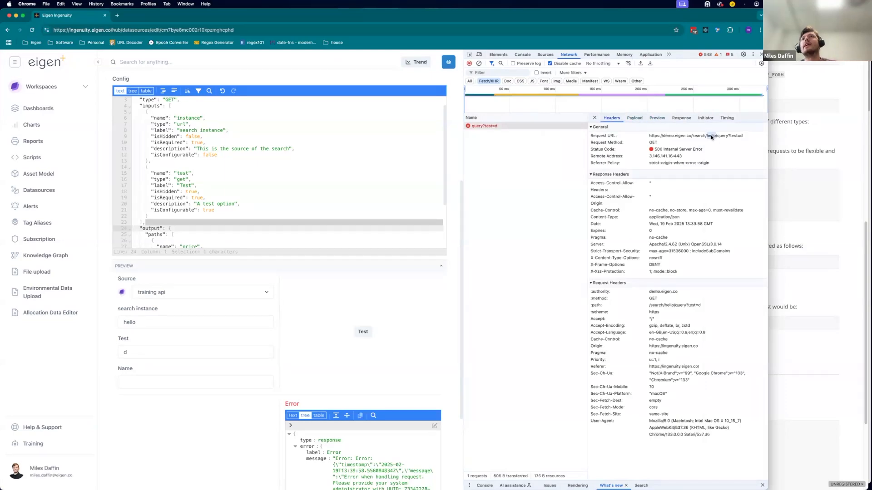
{"action": "scroll", "coordinate": [262, 142], "scroll_direction": "up", "scroll_amount": 4}
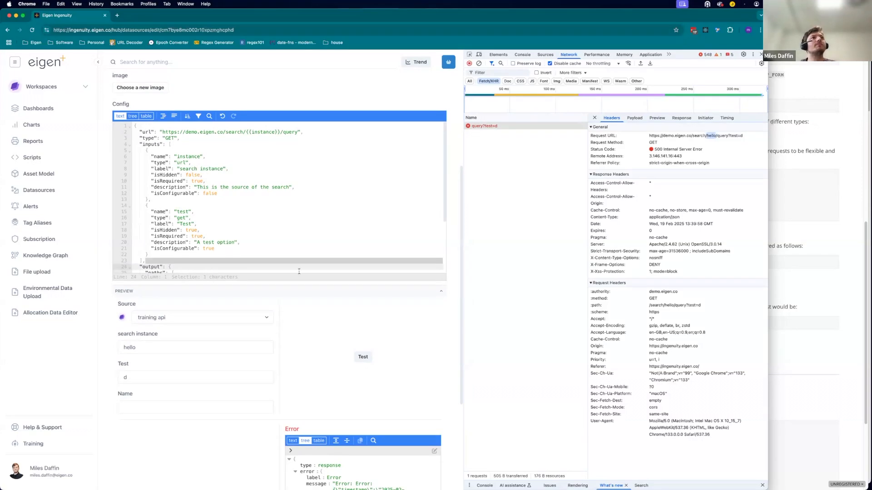
Rerun the preview test with search instance assets and inspect the new request's URL.
{"action": "double_click", "coordinate": [143, 348]}
{"action": "type", "text": "assets"}
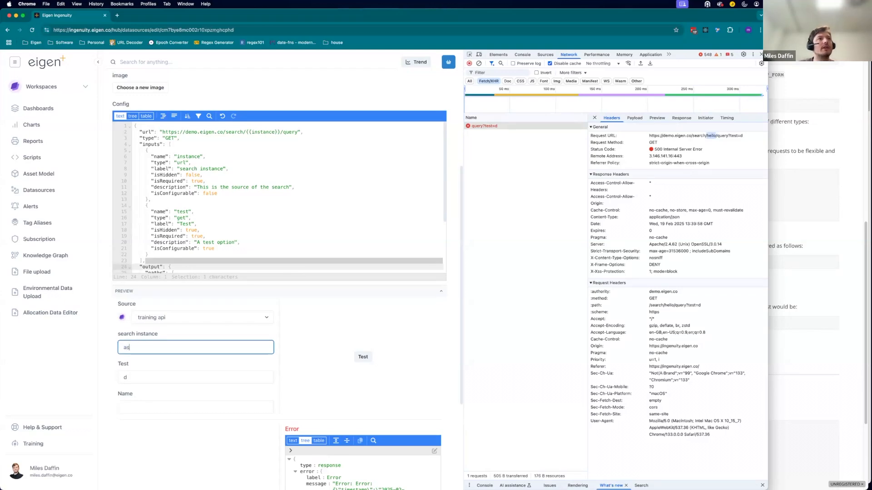
{"action": "left_click", "coordinate": [368, 361]}
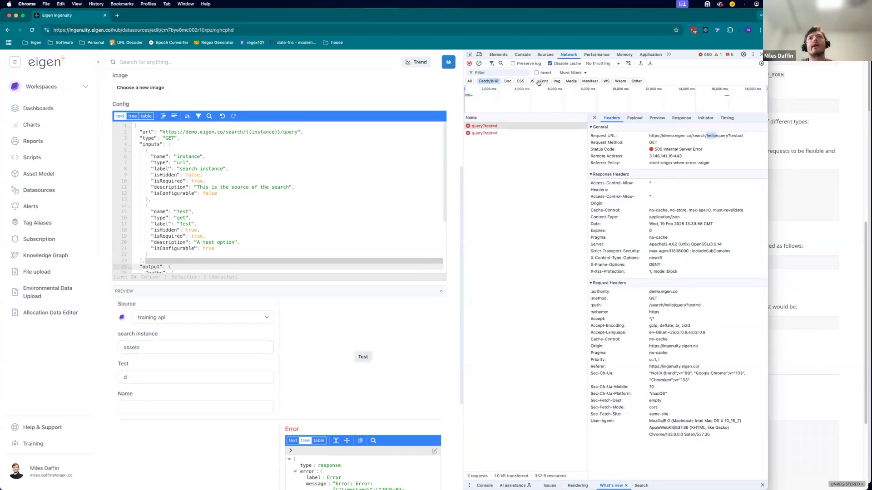
{"action": "left_click", "coordinate": [510, 133]}
{"action": "double_click", "coordinate": [714, 136]}
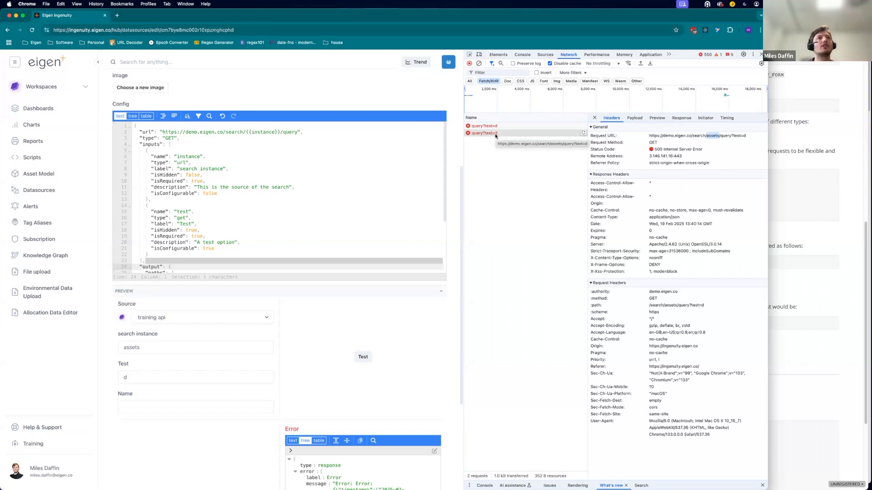
Rename the second input to query and set its label to query.
{"action": "double_click", "coordinate": [183, 211]}
{"action": "type", "text": "query"}
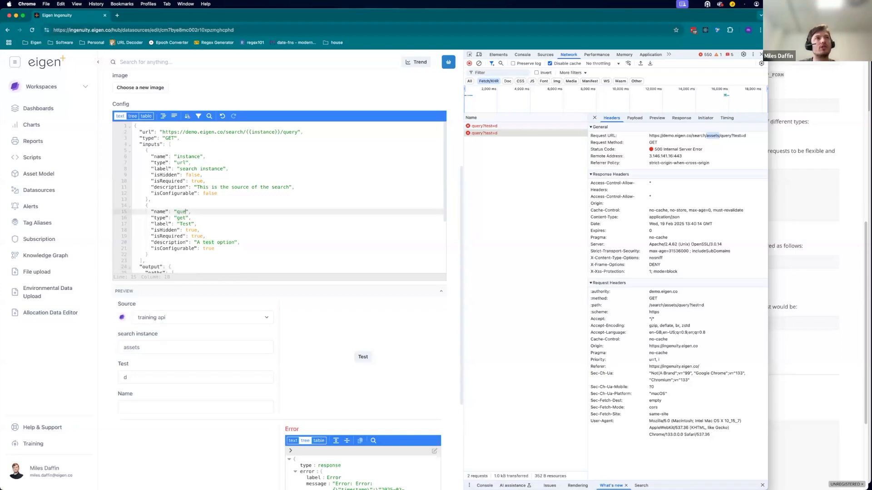
{"action": "double_click", "coordinate": [182, 218]}
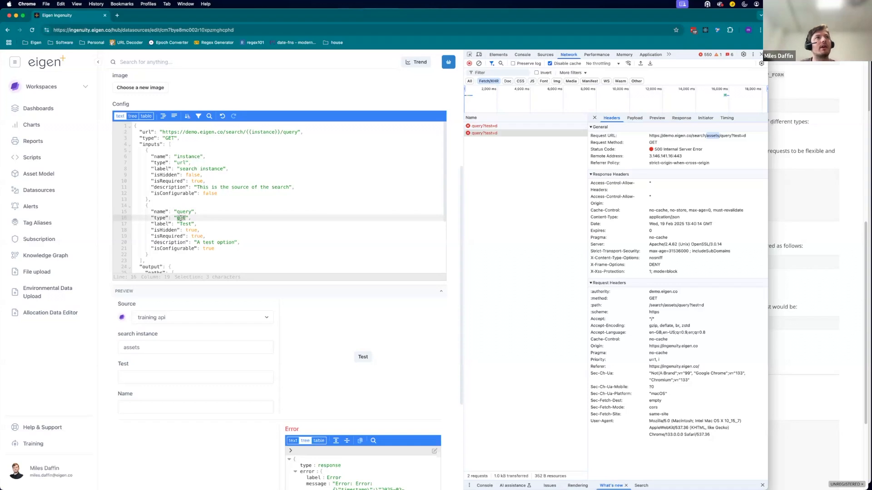
{"action": "double_click", "coordinate": [185, 224]}
{"action": "type", "text": "query"}
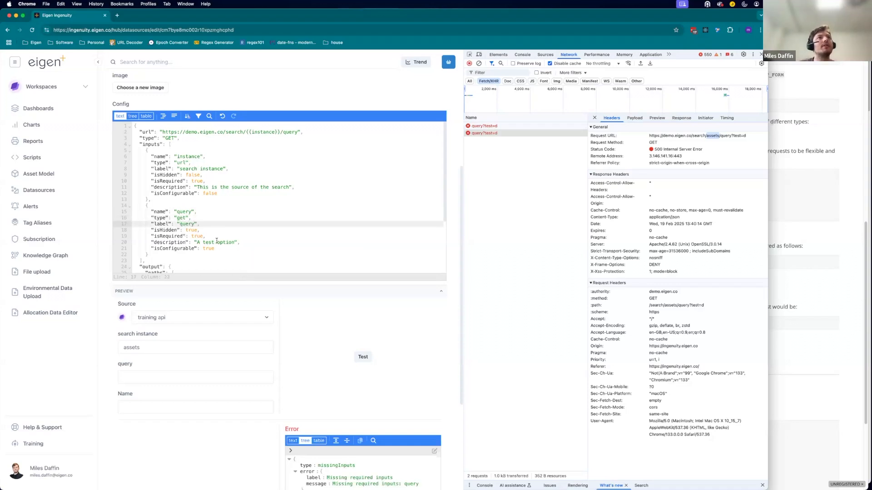
Set the second input's description to "search query".
{"action": "left_click_drag", "start_coordinate": [234, 244], "coordinate": [197, 243]}
{"action": "type", "text": "search q"}
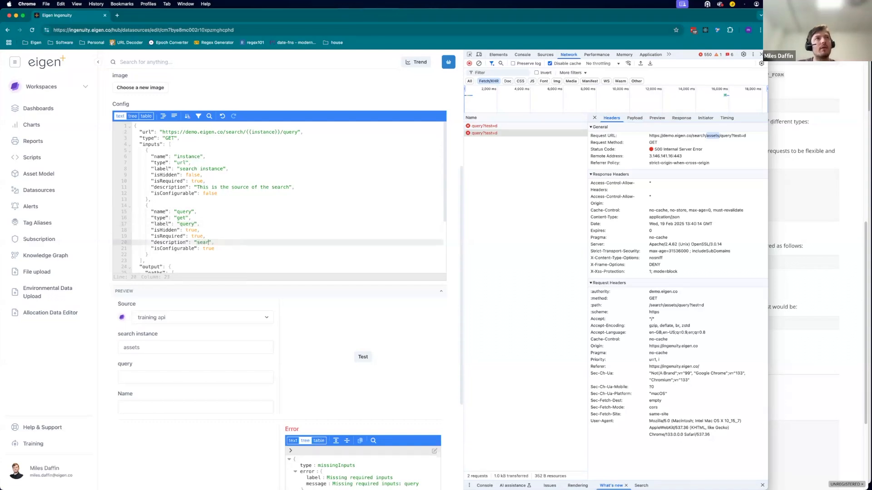
{"action": "type", "text": "uery"}
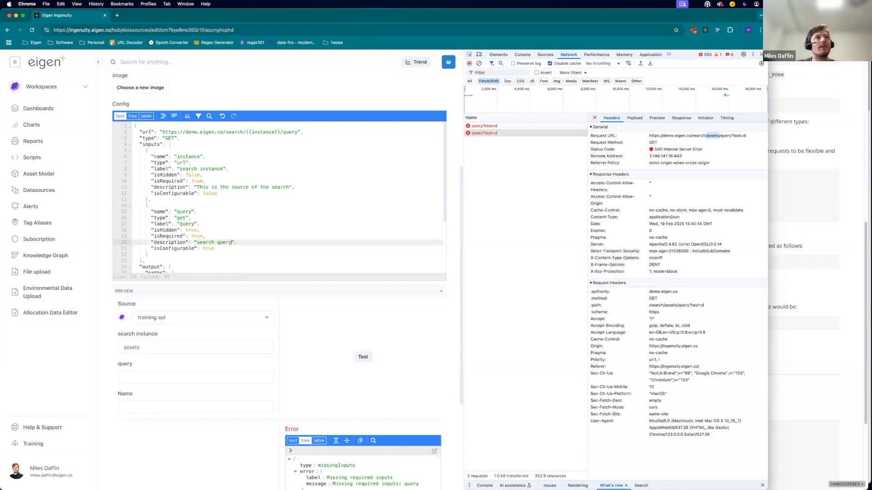
Run the preview test with the query input set to *.
{"action": "left_click", "coordinate": [189, 376]}
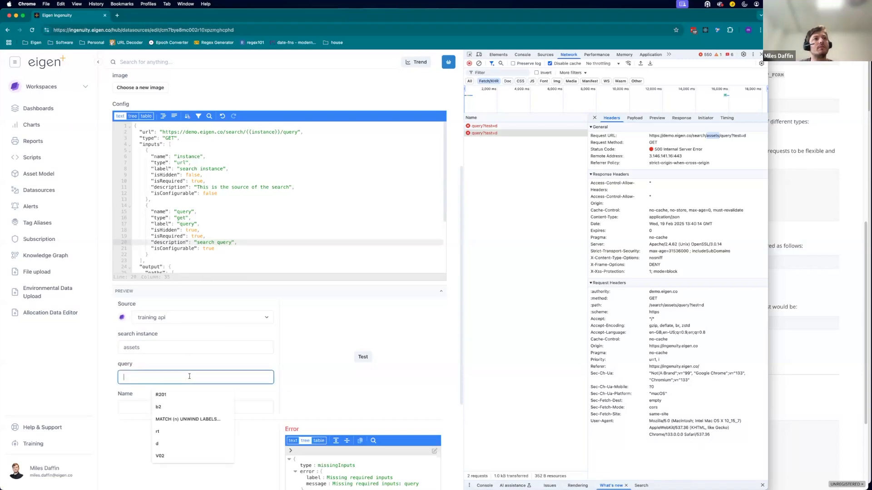
{"action": "type", "text": "*"}
{"action": "left_click", "coordinate": [358, 362]}
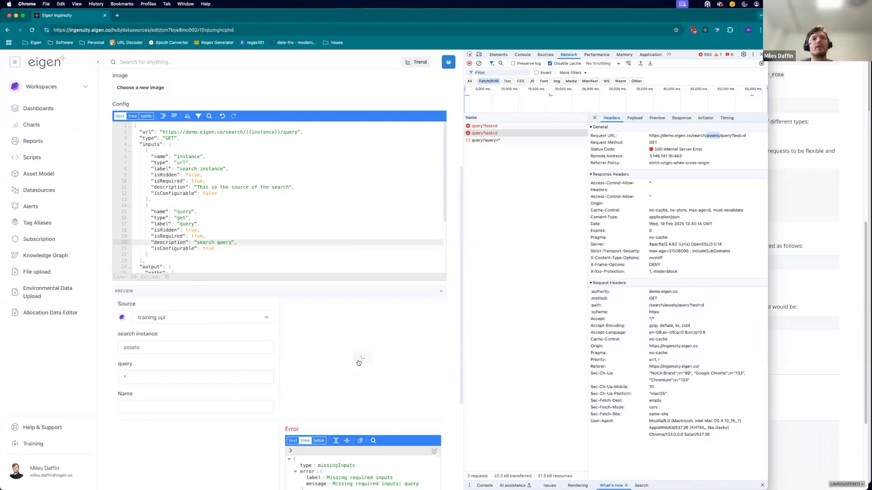
Inspect the new successful request's headers in the network panel.
{"action": "left_click", "coordinate": [491, 141]}
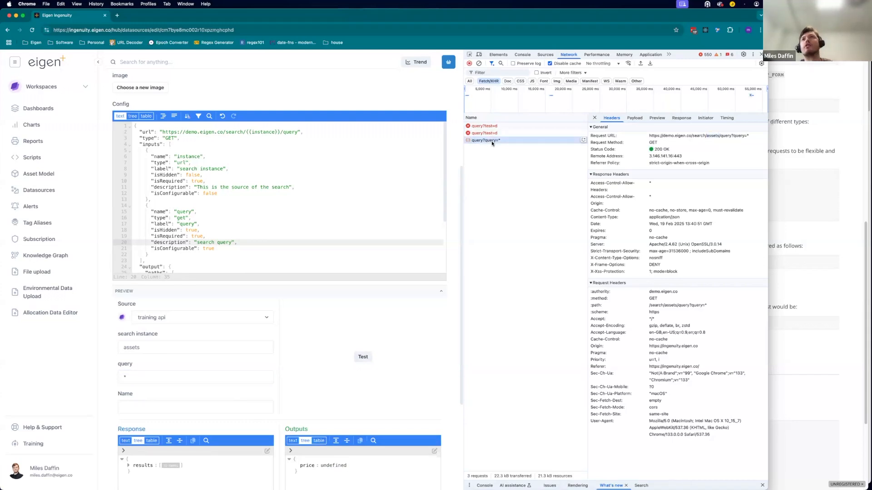
{"action": "left_click_drag", "start_coordinate": [654, 150], "coordinate": [671, 151]}
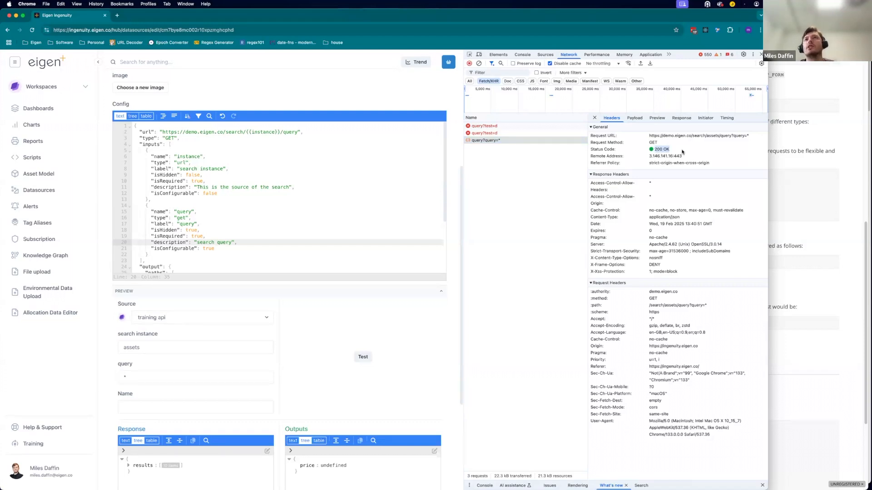
{"action": "double_click", "coordinate": [651, 145]}
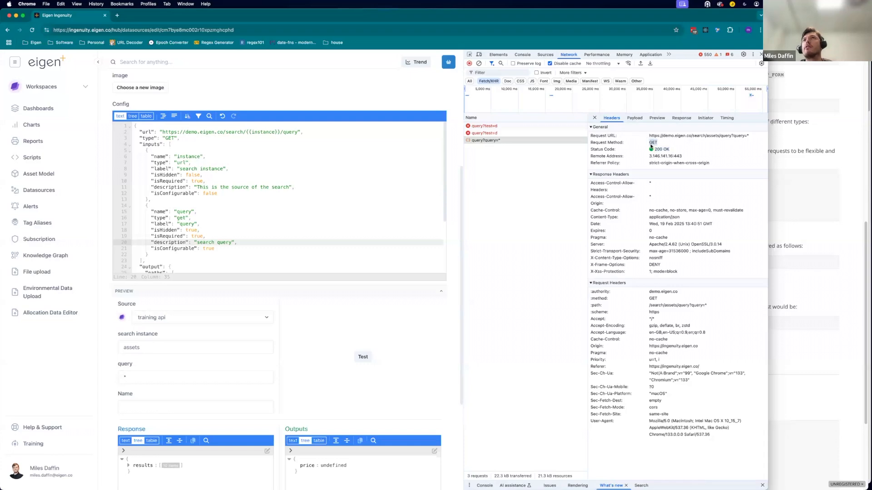
Expand the returned results in the preview response and in the network request preview.
{"action": "scroll", "coordinate": [392, 331], "scroll_direction": "down", "scroll_amount": 5}
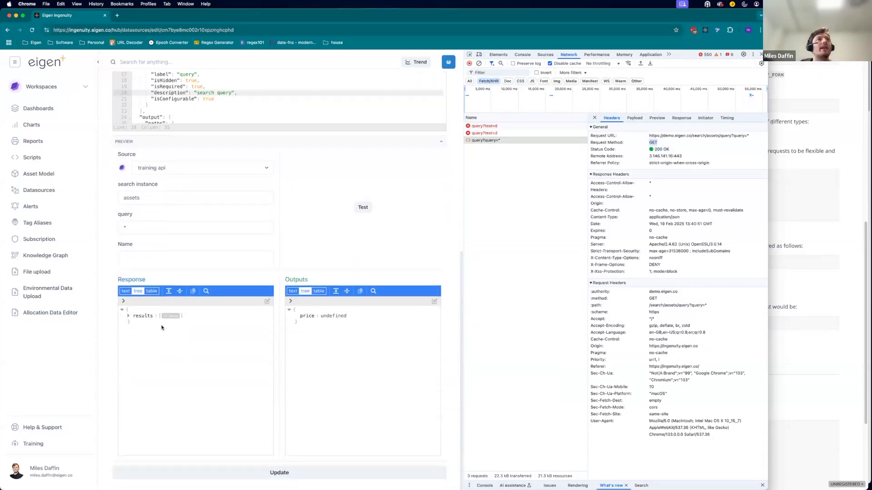
{"action": "left_click", "coordinate": [128, 316]}
{"action": "left_click", "coordinate": [134, 322]}
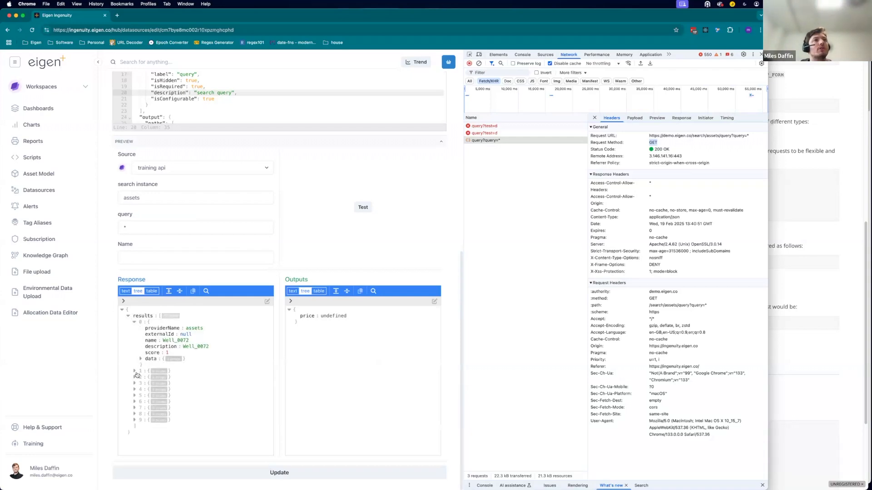
{"action": "left_click", "coordinate": [135, 371]}
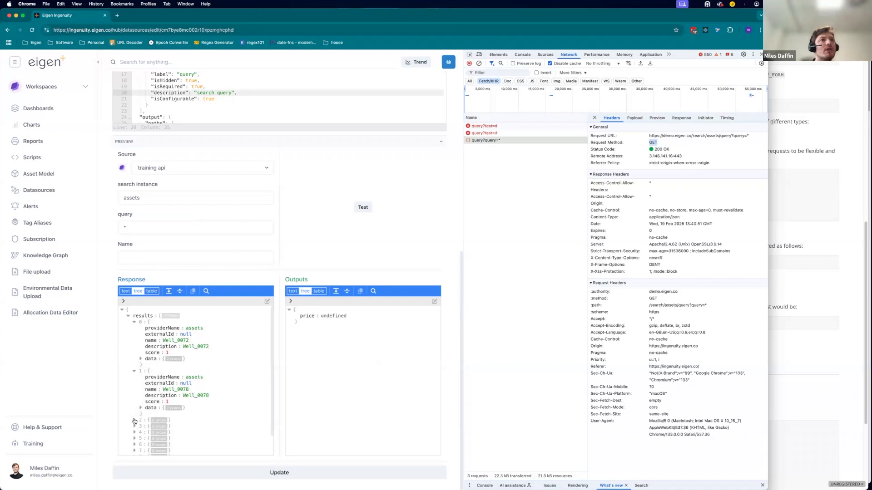
{"action": "scroll", "coordinate": [135, 421], "scroll_direction": "down", "scroll_amount": 1}
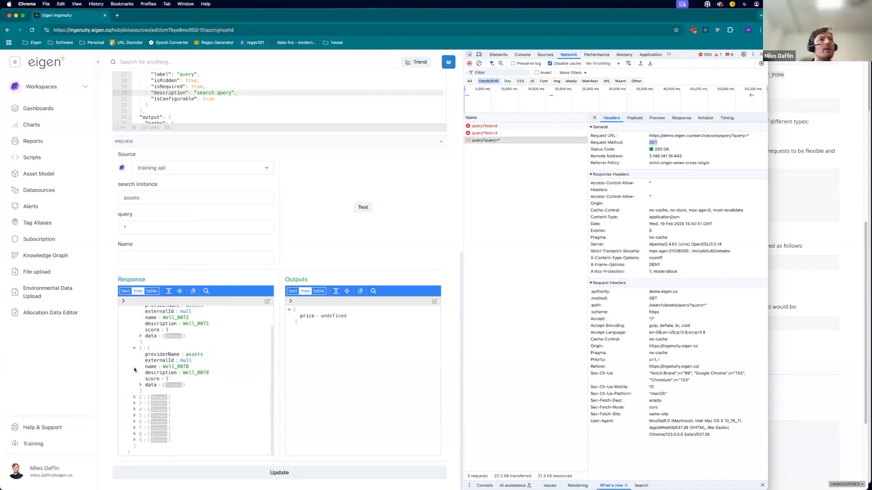
{"action": "left_click", "coordinate": [134, 351]}
{"action": "left_click", "coordinate": [132, 328]}
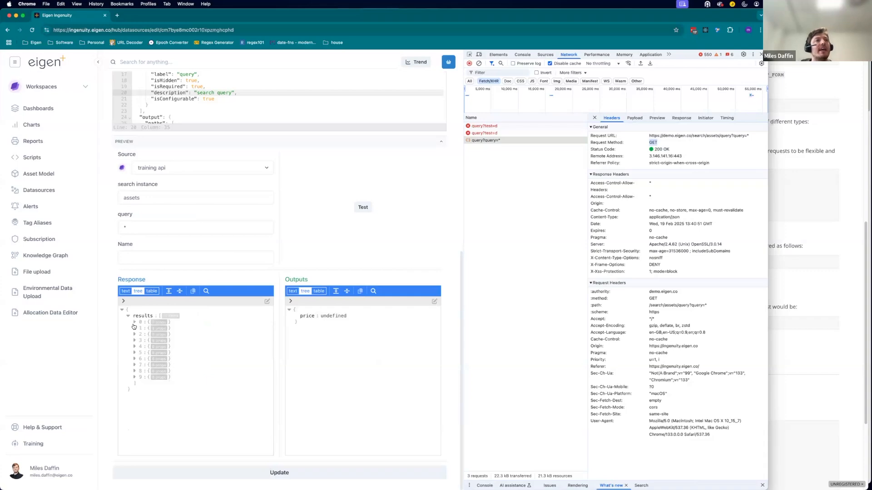
{"action": "scroll", "coordinate": [144, 346], "scroll_direction": "up", "scroll_amount": 1}
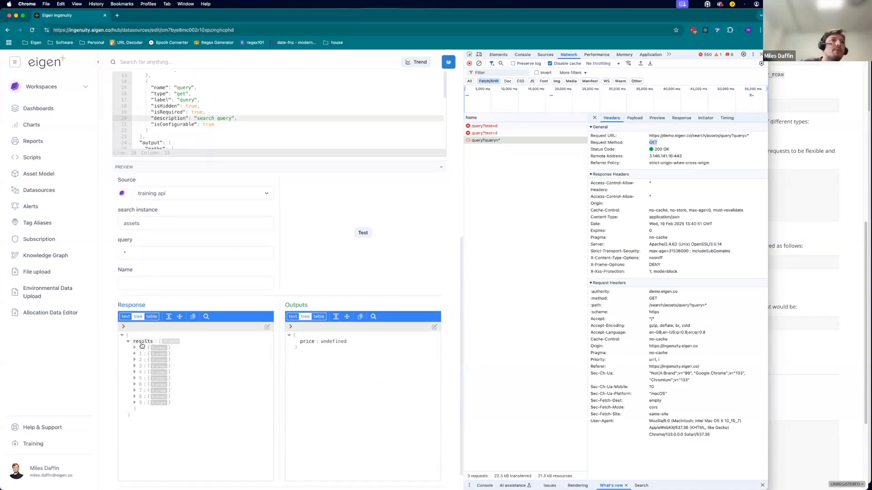
{"action": "left_click", "coordinate": [657, 118]}
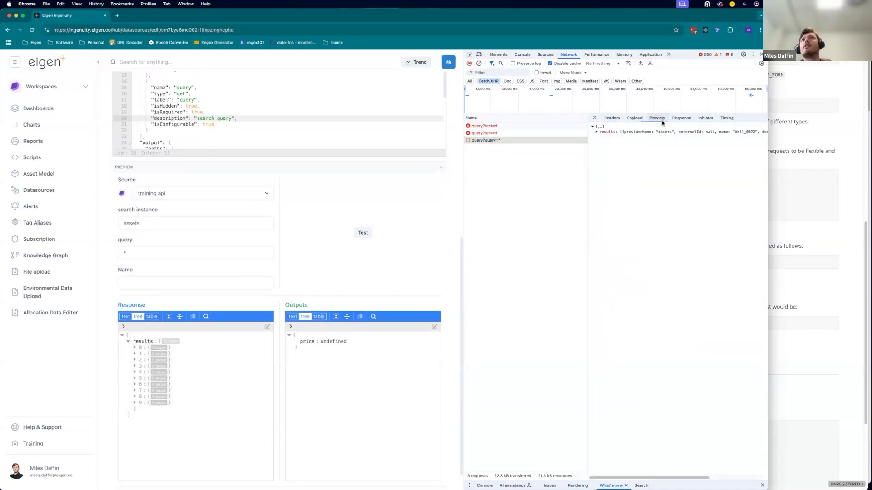
{"action": "left_click", "coordinate": [600, 132]}
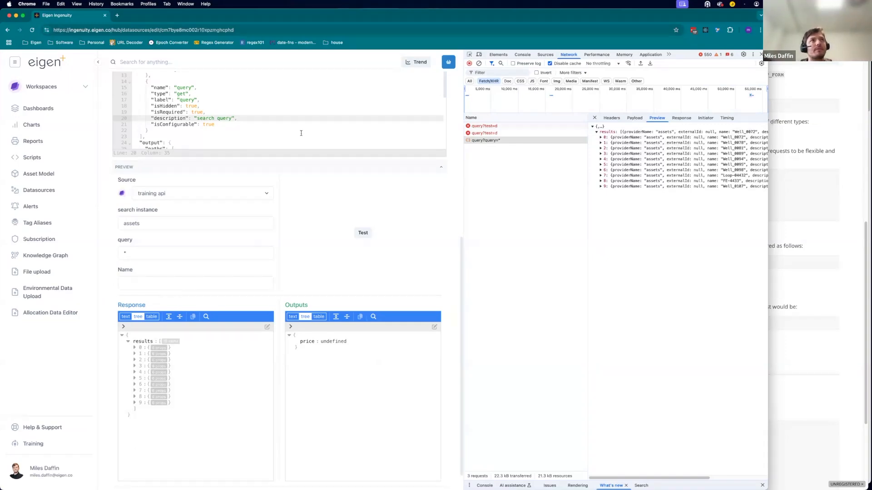
{"action": "scroll", "coordinate": [300, 132], "scroll_direction": "up", "scroll_amount": 5}
Review the documentation on query parameters and the other input properties.
{"action": "left_click", "coordinate": [825, 278]}
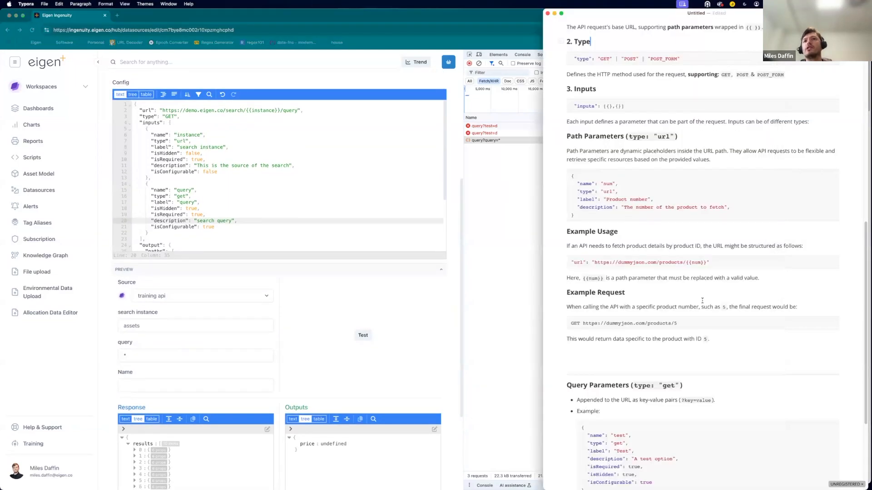
{"action": "scroll", "coordinate": [702, 300], "scroll_direction": "down", "scroll_amount": 5}
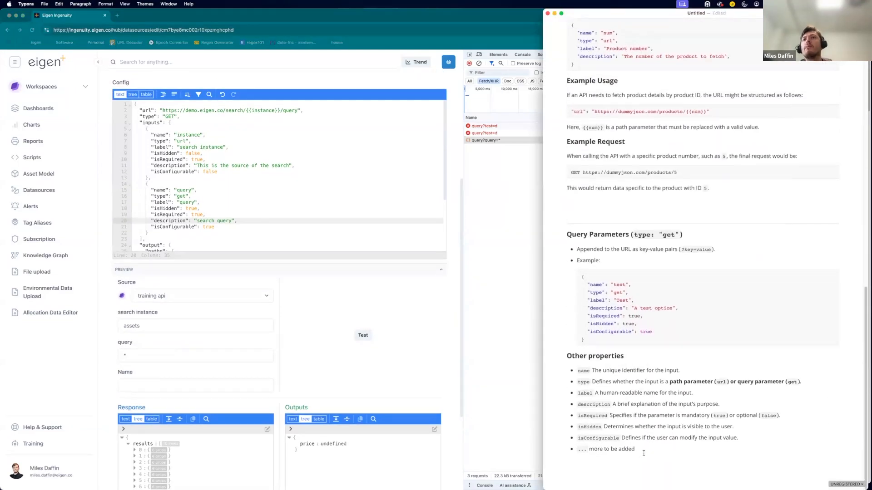
{"action": "left_click_drag", "start_coordinate": [634, 449], "coordinate": [571, 366]}
{"action": "left_click", "coordinate": [617, 382]}
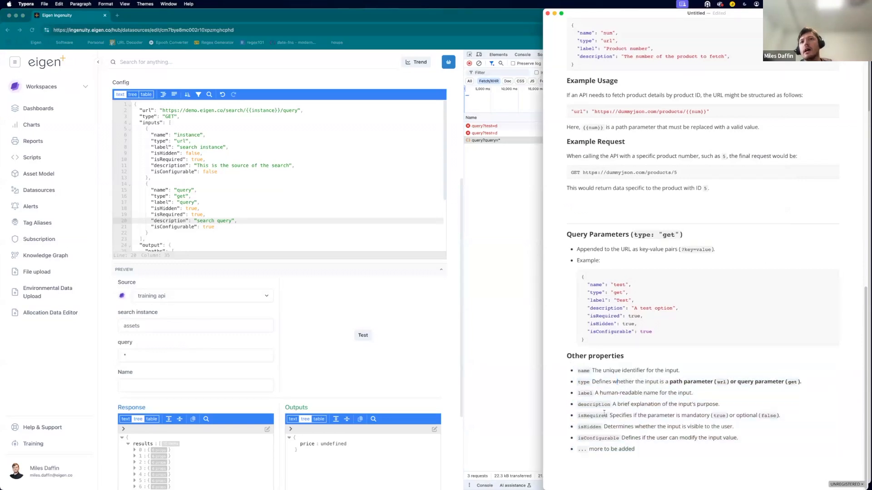
{"action": "scroll", "coordinate": [603, 386], "scroll_direction": "up", "scroll_amount": 1}
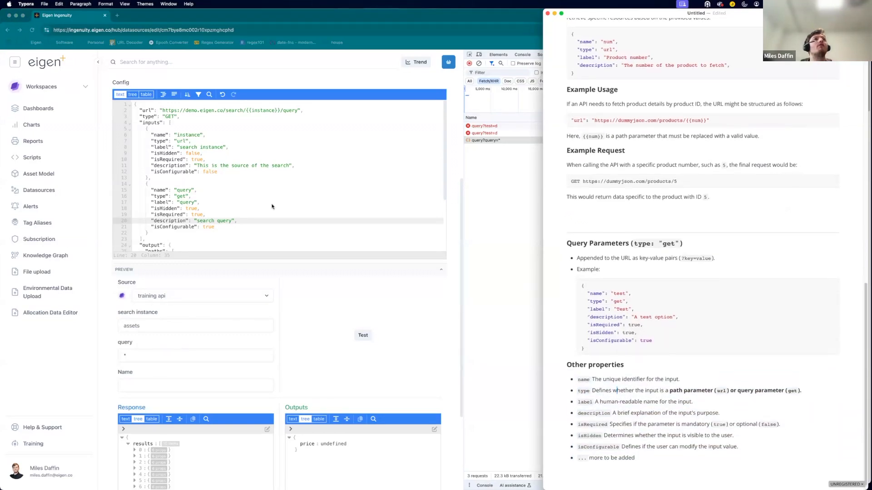
{"action": "scroll", "coordinate": [175, 192], "scroll_direction": "up", "scroll_amount": 1}
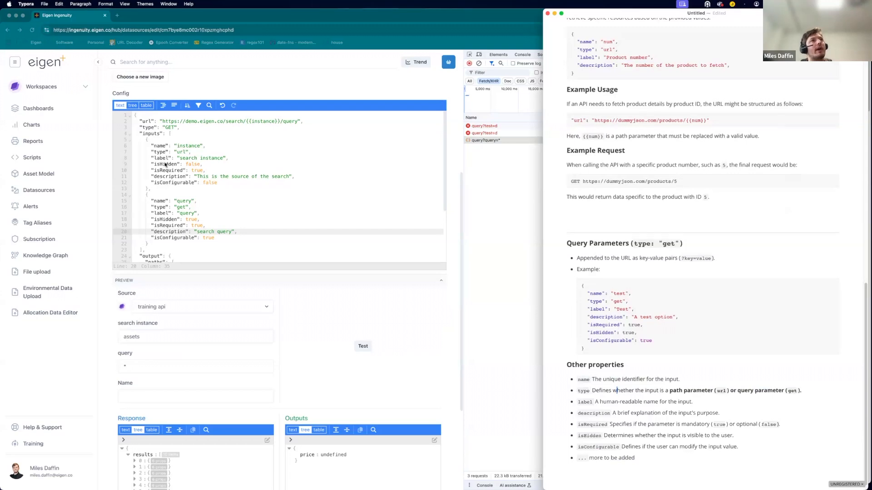
{"action": "double_click", "coordinate": [165, 164]}
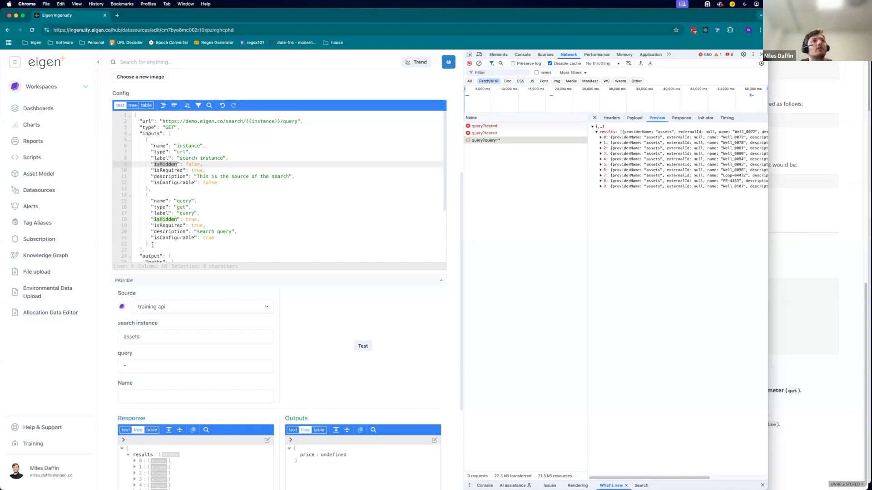
Duplicate the query input block in the config as a third input.
{"action": "left_click_drag", "start_coordinate": [148, 243], "coordinate": [132, 194]}
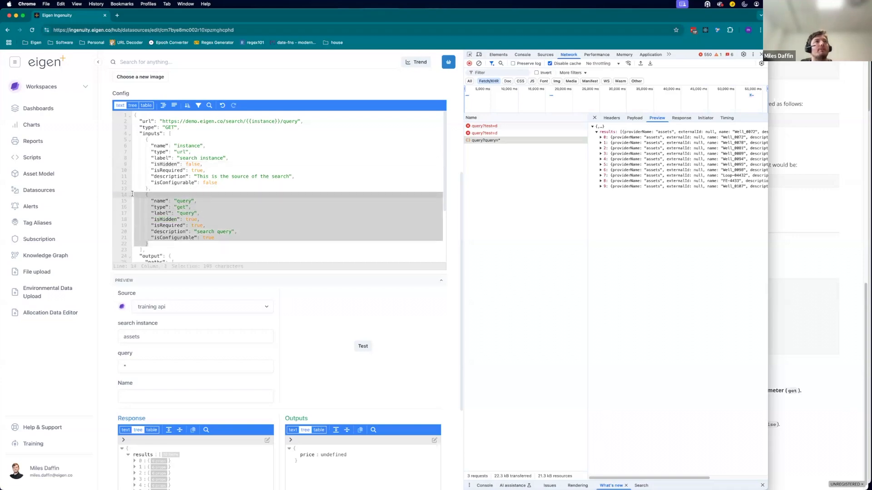
{"action": "left_click", "coordinate": [150, 243]}
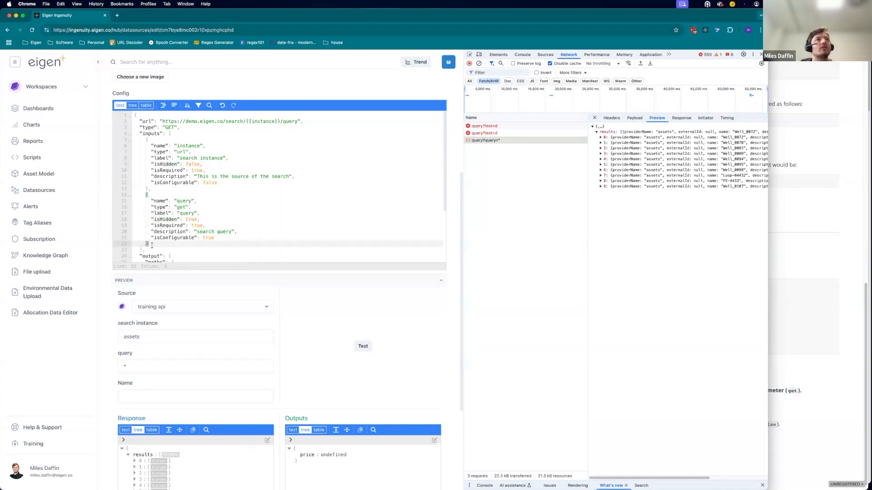
{"action": "left_click_drag", "start_coordinate": [151, 245], "coordinate": [148, 189]}
{"action": "key", "text": "super+c"}
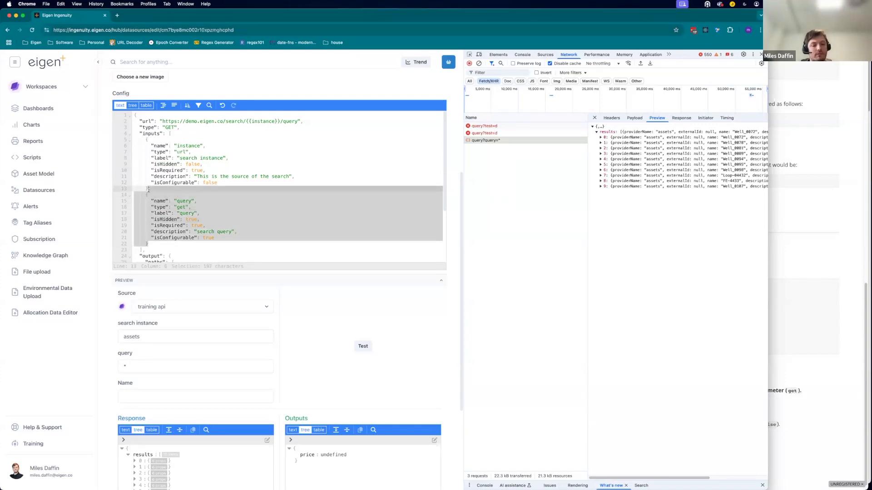
{"action": "left_click", "coordinate": [158, 242]}
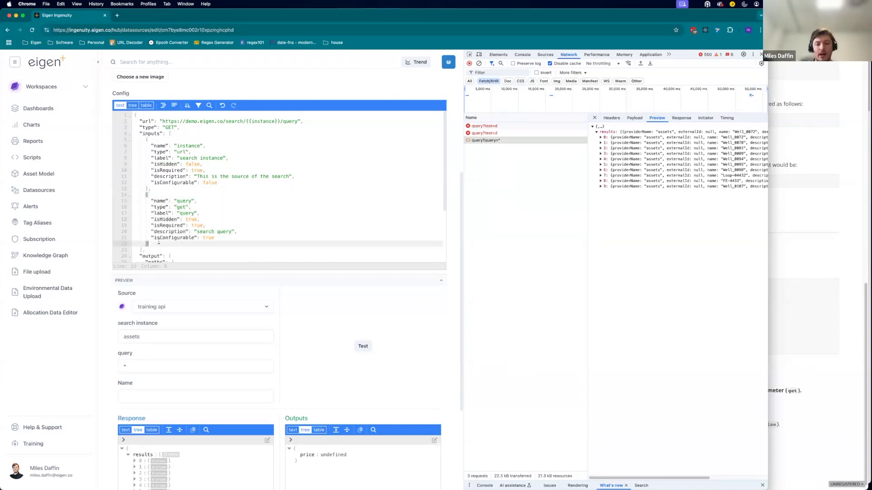
{"action": "type", "text": ","}
{"action": "key", "text": "Return"}
{"action": "key", "text": "super+v"}
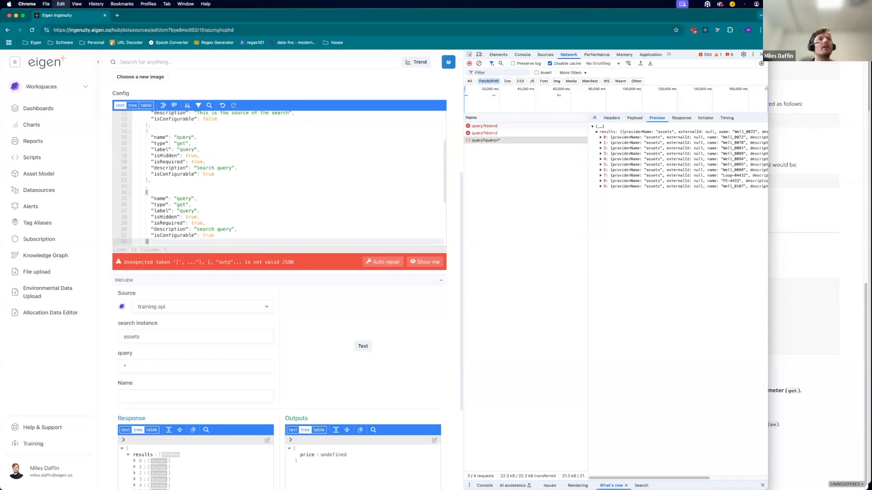
{"action": "key", "text": "BackSpace"}
{"action": "key", "text": "BackSpace"}
{"action": "key", "text": "BackSpace"}
{"action": "key", "text": "BackSpace"}
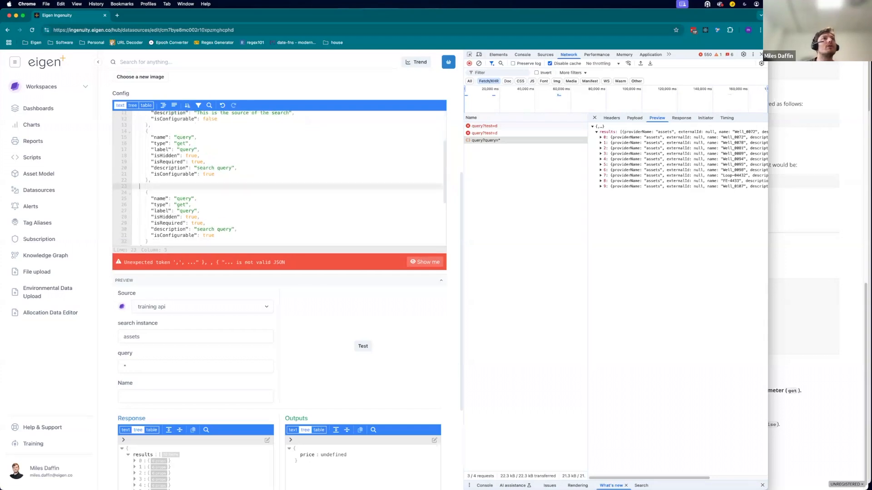
Set the copied input's name and label to query2 and its description to search query2.
{"action": "left_click", "coordinate": [192, 192]}
{"action": "type", "text": "2"}
{"action": "left_click", "coordinate": [193, 204]}
{"action": "type", "text": "2"}
{"action": "left_click", "coordinate": [235, 223]}
{"action": "type", "text": "2"}
Run the preview test with query2 set to a.
{"action": "left_click", "coordinate": [126, 396]}
{"action": "type", "text": "a"}
{"action": "left_click", "coordinate": [363, 361]}
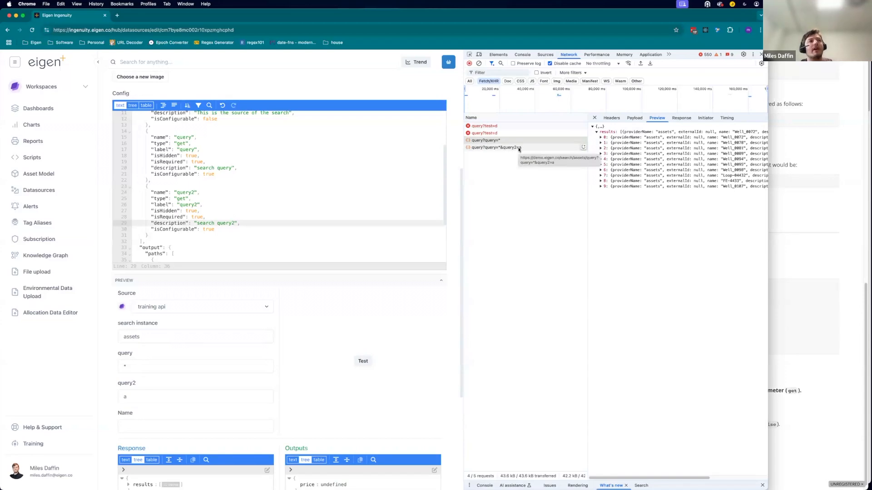
Rename the third input to limit, set its label to limit and its description to "limit search items".
{"action": "double_click", "coordinate": [185, 193]}
{"action": "type", "text": "limit"}
{"action": "double_click", "coordinate": [187, 204]}
{"action": "type", "text": "limit"}
{"action": "left_click_drag", "start_coordinate": [237, 223], "coordinate": [197, 223]}
{"action": "type", "text": "limit search items"}
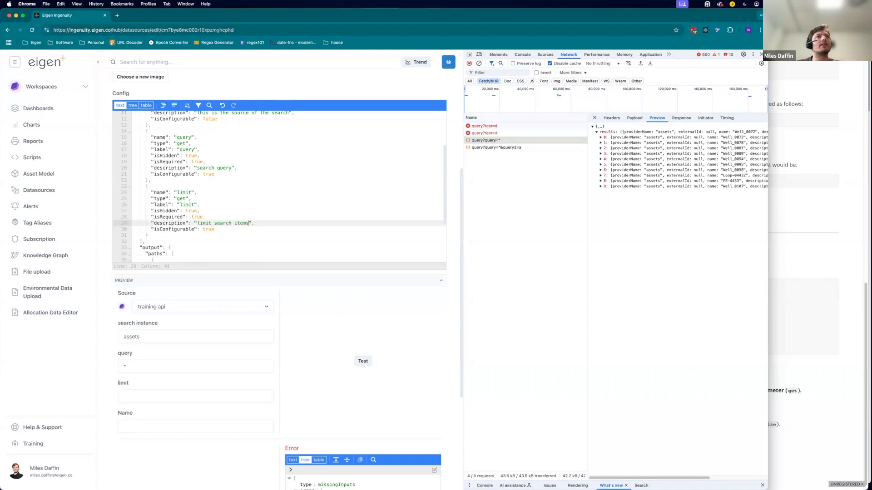
Run the preview test with limit set to 1000.
{"action": "left_click", "coordinate": [136, 398]}
{"action": "type", "text": "10"}
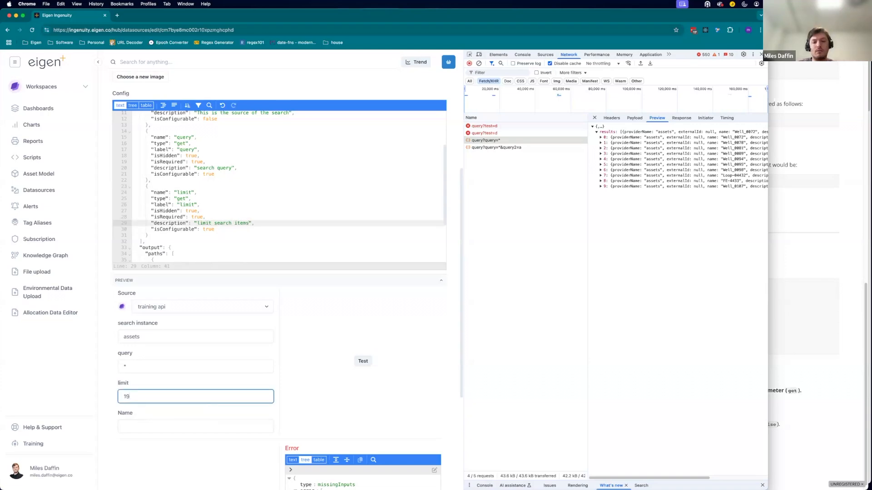
{"action": "type", "text": "00"}
{"action": "left_click", "coordinate": [365, 362]}
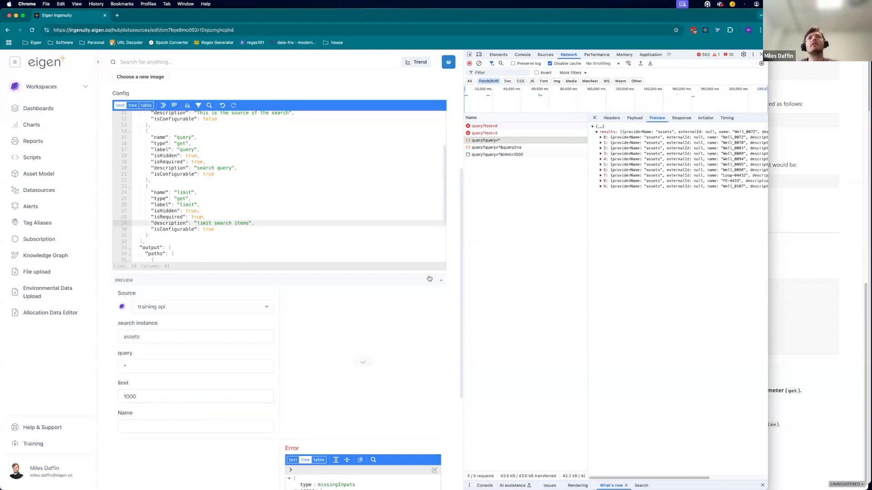
Inspect the latest request's payload and headers, including its request URL.
{"action": "left_click", "coordinate": [522, 155]}
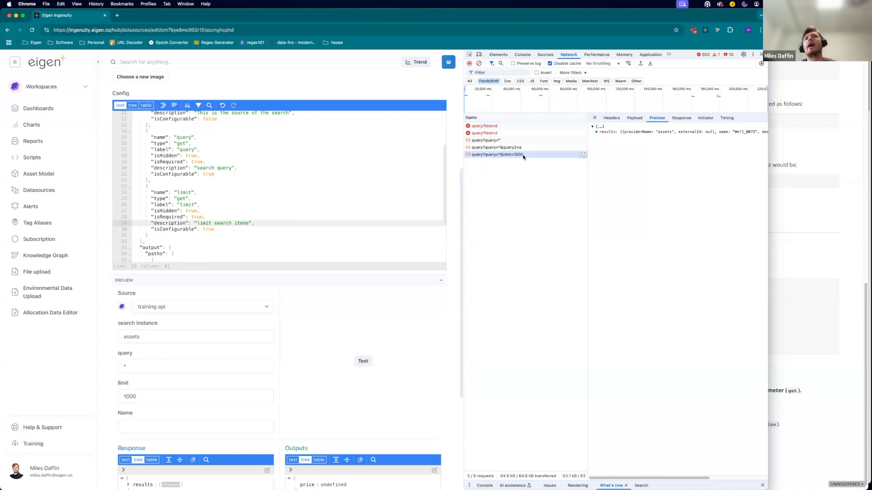
{"action": "left_click", "coordinate": [634, 117]}
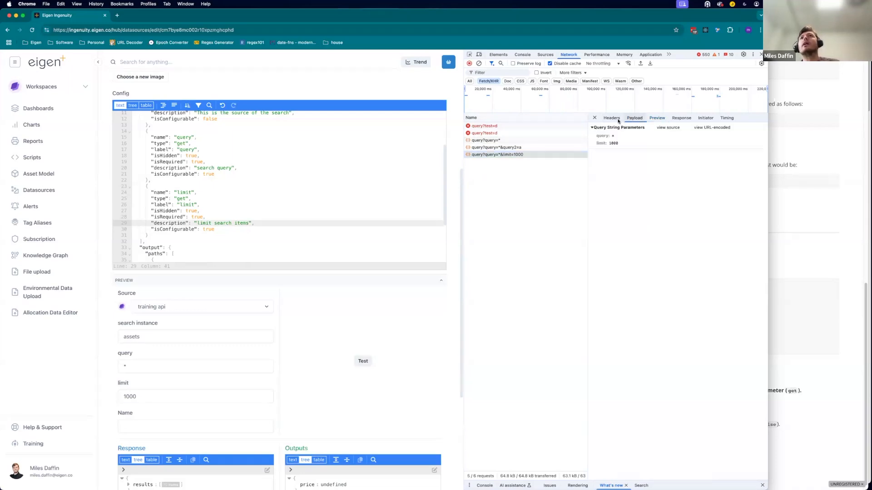
{"action": "left_click", "coordinate": [612, 118]}
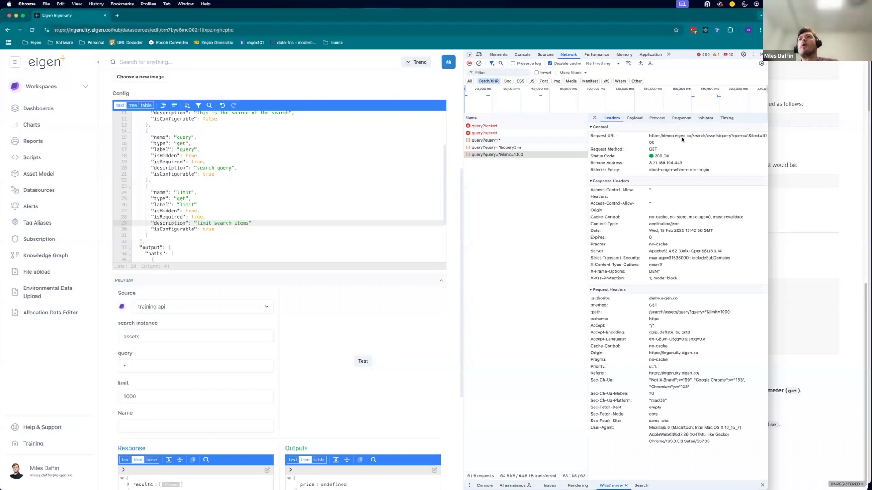
{"action": "double_click", "coordinate": [711, 136]}
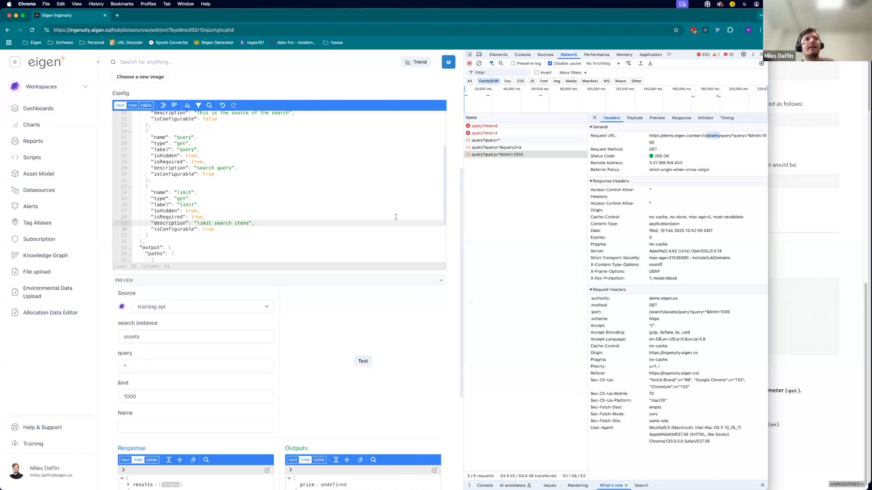
Rerun the preview test with search instance historian and inspect the new request's URL.
{"action": "double_click", "coordinate": [154, 340]}
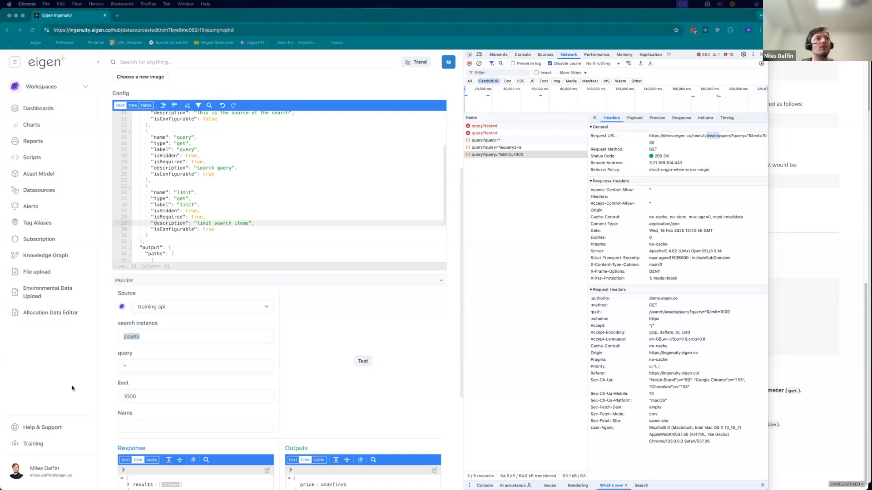
{"action": "left_click", "coordinate": [128, 340]}
{"action": "type", "text": "historian"}
{"action": "left_click", "coordinate": [362, 361]}
{"action": "left_click", "coordinate": [541, 162]}
{"action": "double_click", "coordinate": [715, 137]}
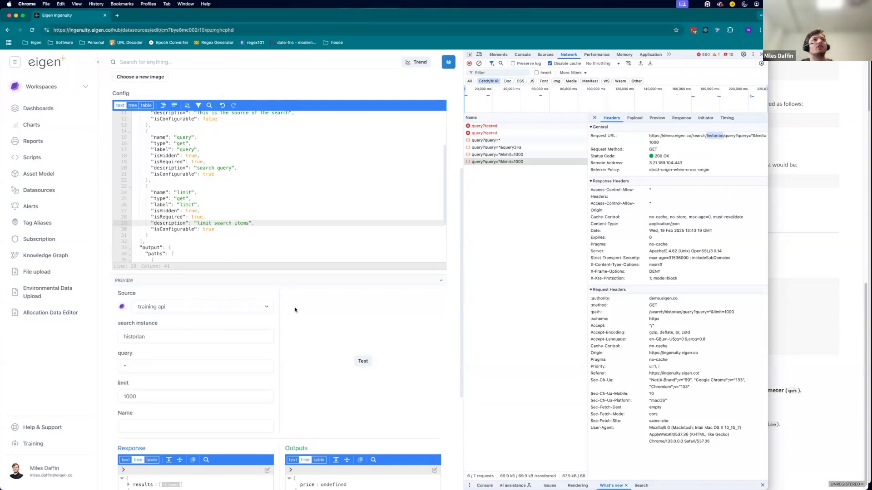
Set the search instance to assets and run the preview test.
{"action": "double_click", "coordinate": [204, 336]}
{"action": "type", "text": "assets"}
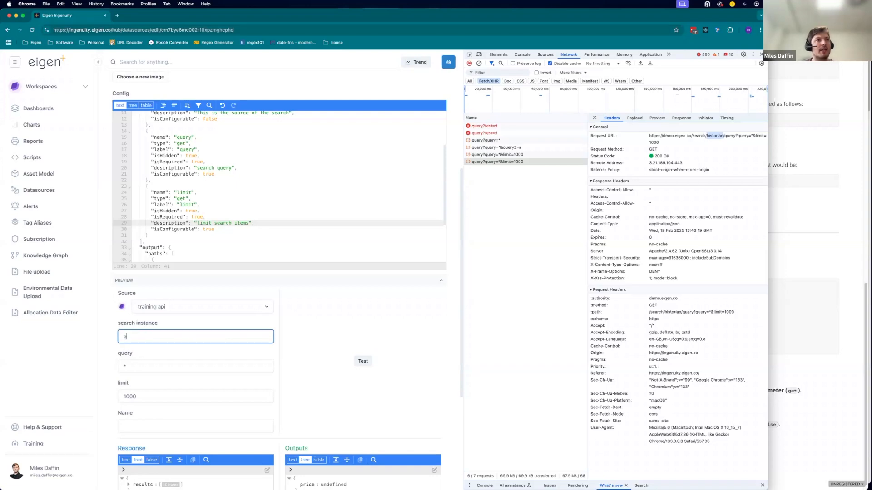
{"action": "left_click", "coordinate": [361, 364]}
Review the config's output path definition and expand the results in the response preview.
{"action": "scroll", "coordinate": [209, 226], "scroll_direction": "up", "scroll_amount": 5}
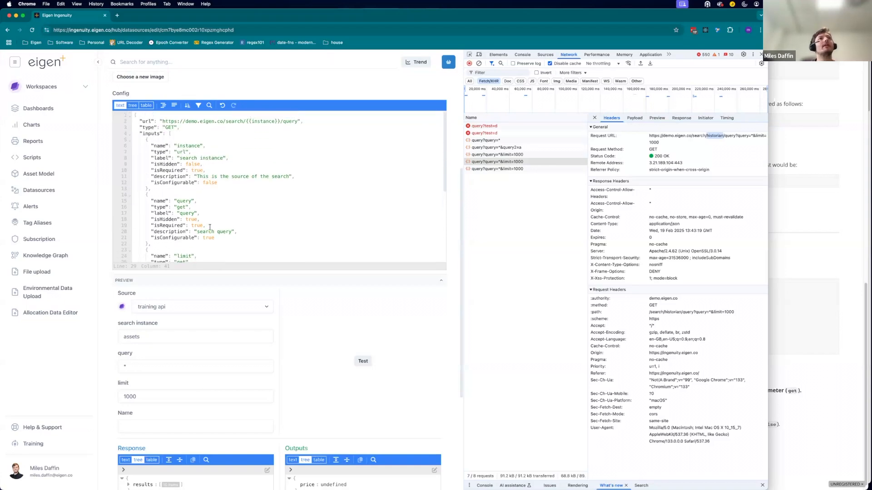
{"action": "scroll", "coordinate": [210, 227], "scroll_direction": "down", "scroll_amount": 5}
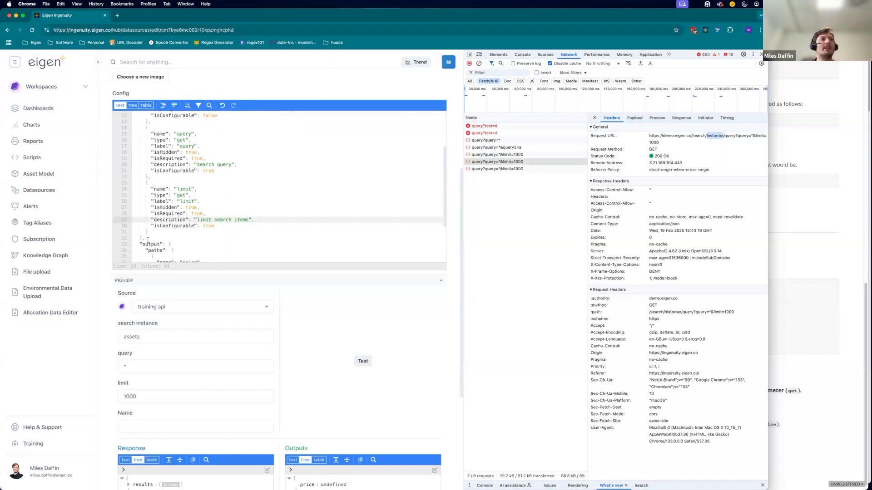
{"action": "left_click_drag", "start_coordinate": [148, 241], "coordinate": [131, 106]}
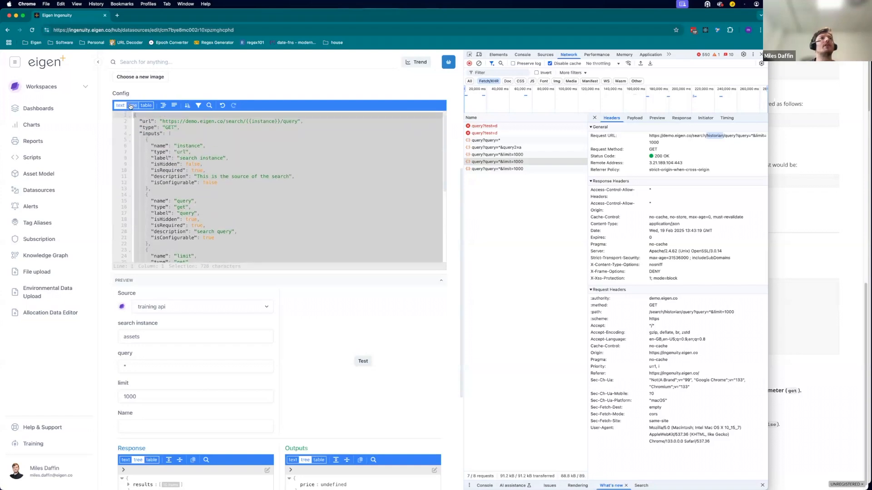
{"action": "left_click", "coordinate": [232, 147]}
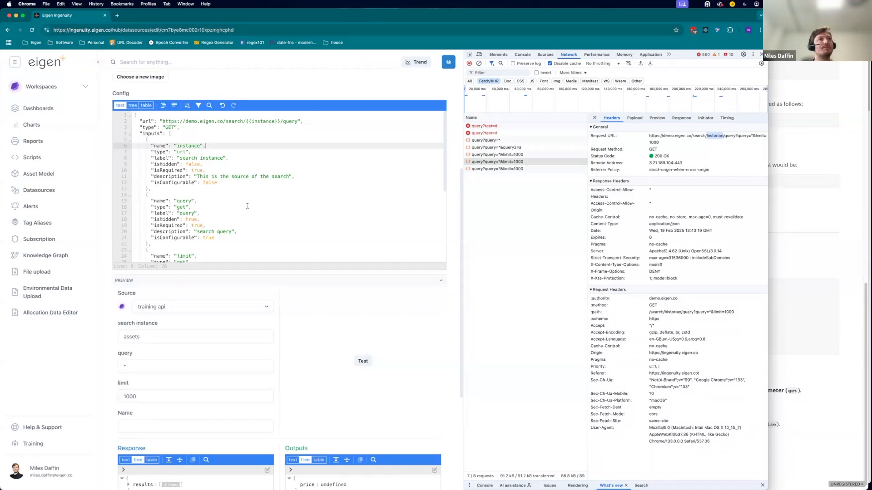
{"action": "scroll", "coordinate": [247, 206], "scroll_direction": "down", "scroll_amount": 5}
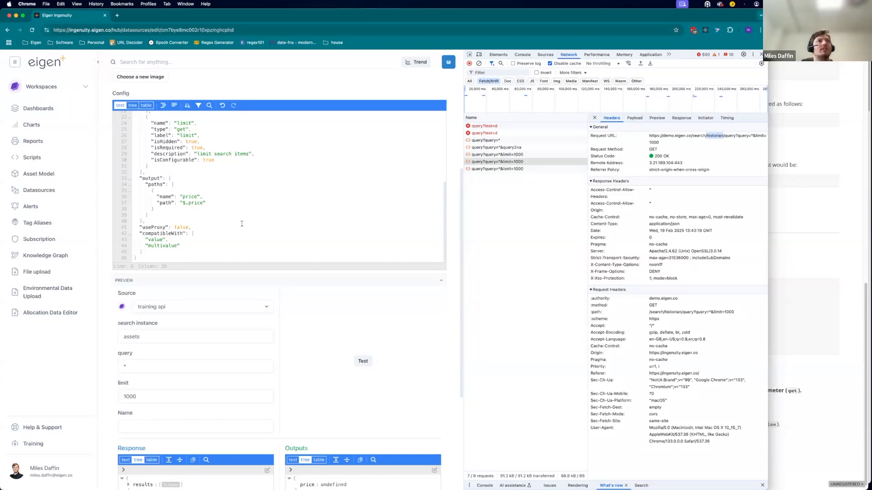
{"action": "double_click", "coordinate": [156, 184]}
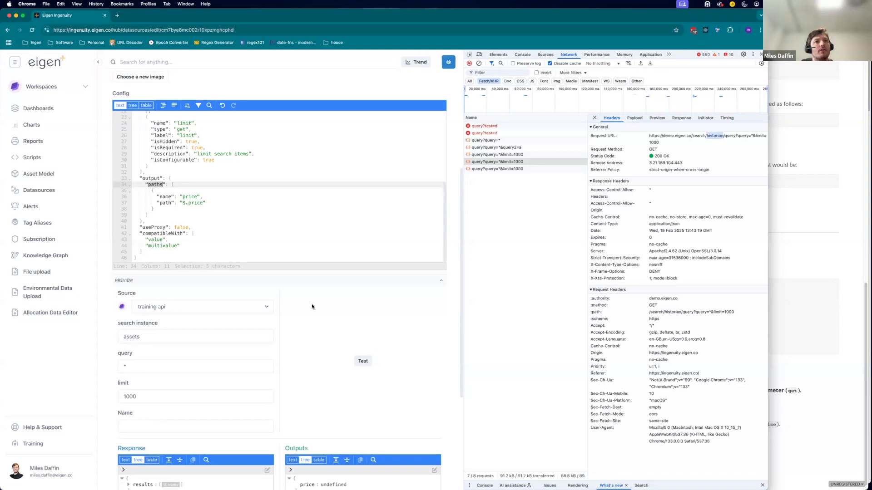
{"action": "scroll", "coordinate": [312, 306], "scroll_direction": "down", "scroll_amount": 5}
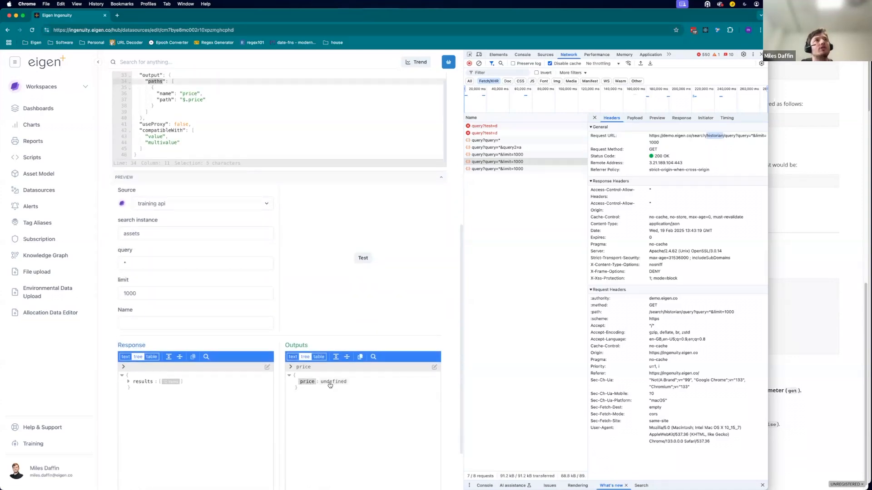
{"action": "scroll", "coordinate": [189, 116], "scroll_direction": "up", "scroll_amount": 1}
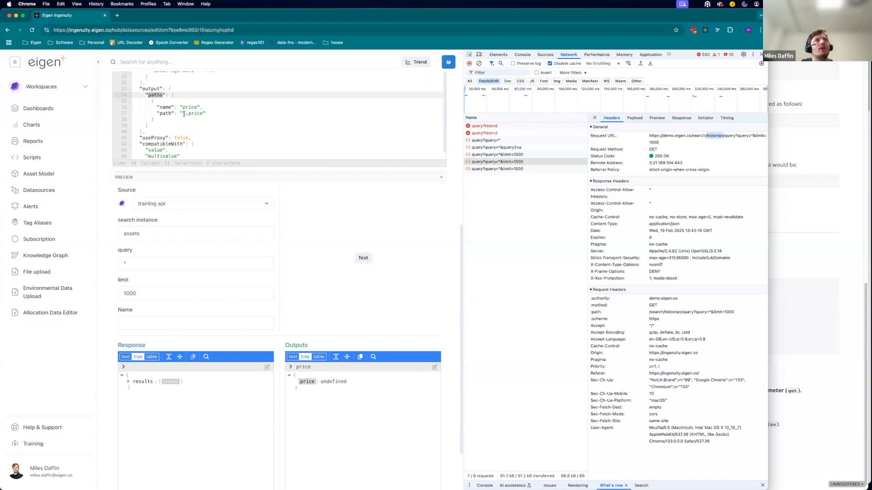
{"action": "left_click_drag", "start_coordinate": [182, 114], "coordinate": [205, 114]}
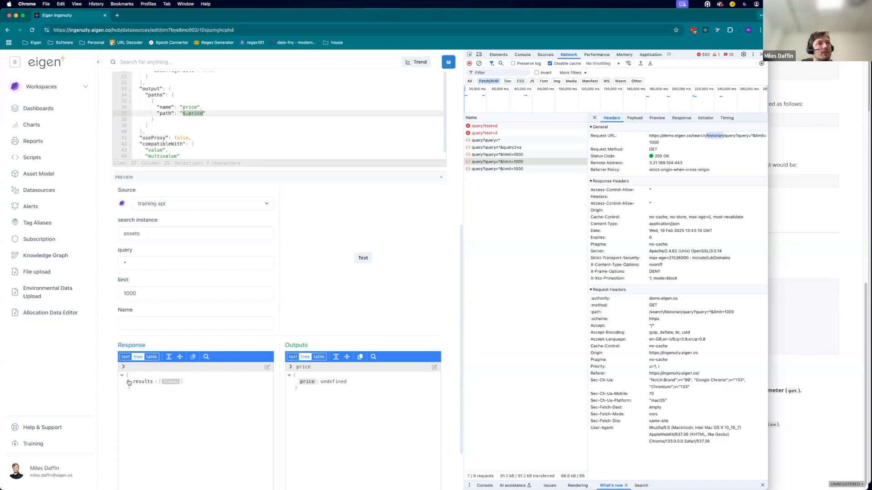
{"action": "left_click", "coordinate": [128, 382]}
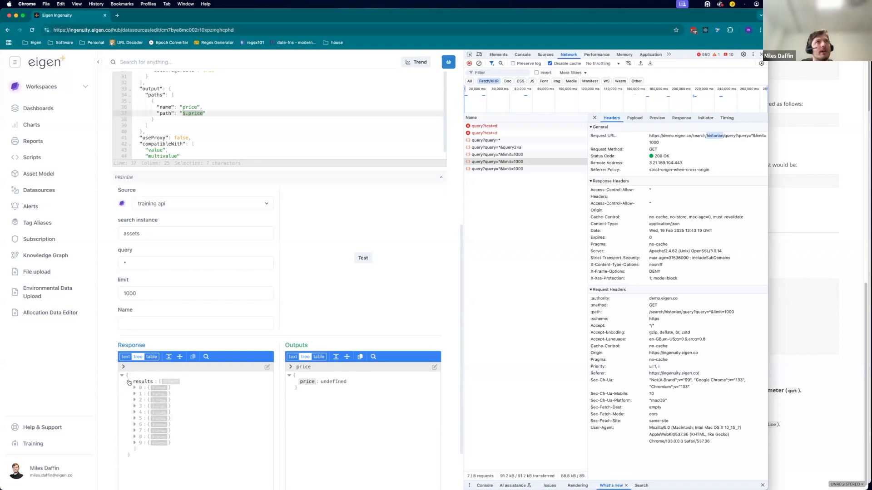
Consult the JSONPath syntax documentation on dot notation for selecting array elements and properties.
{"action": "left_click", "coordinate": [826, 245]}
{"action": "scroll", "coordinate": [653, 262], "scroll_direction": "down", "scroll_amount": 1}
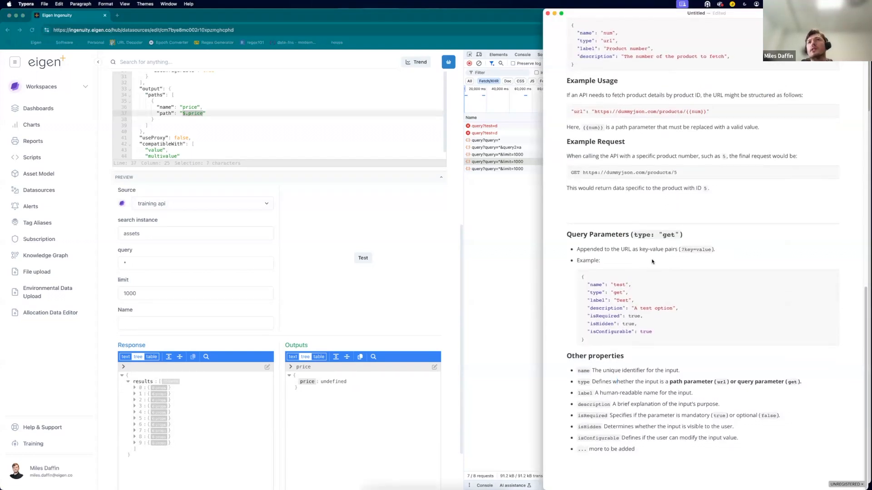
{"action": "key", "text": "ctrl+Up"}
{"action": "left_click", "coordinate": [630, 295]}
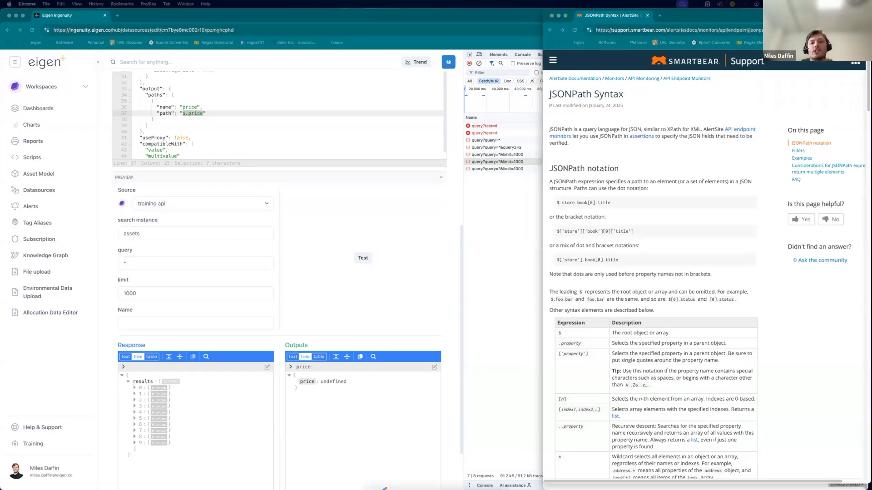
{"action": "key", "text": "ctrl+Up"}
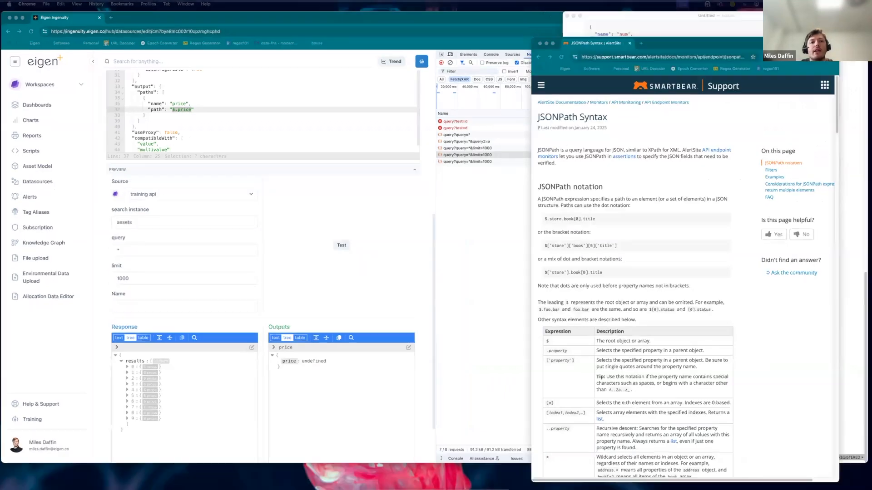
{"action": "left_click", "coordinate": [210, 169]}
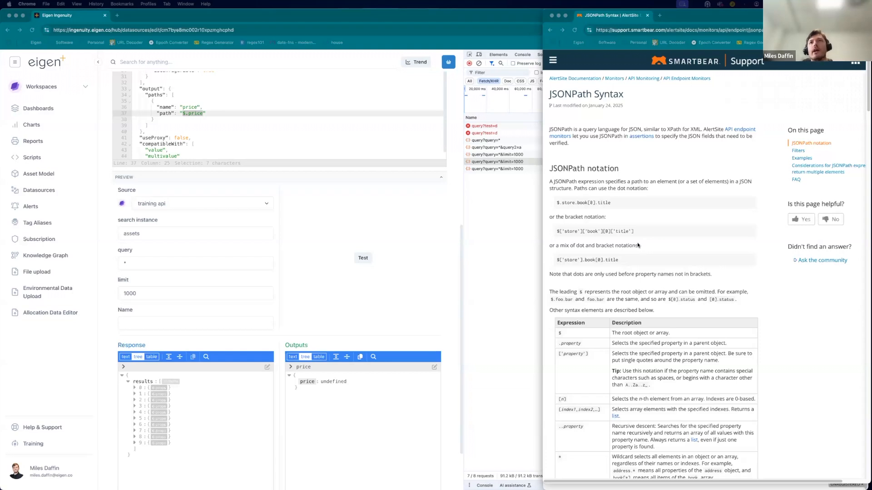
{"action": "left_click", "coordinate": [581, 231]}
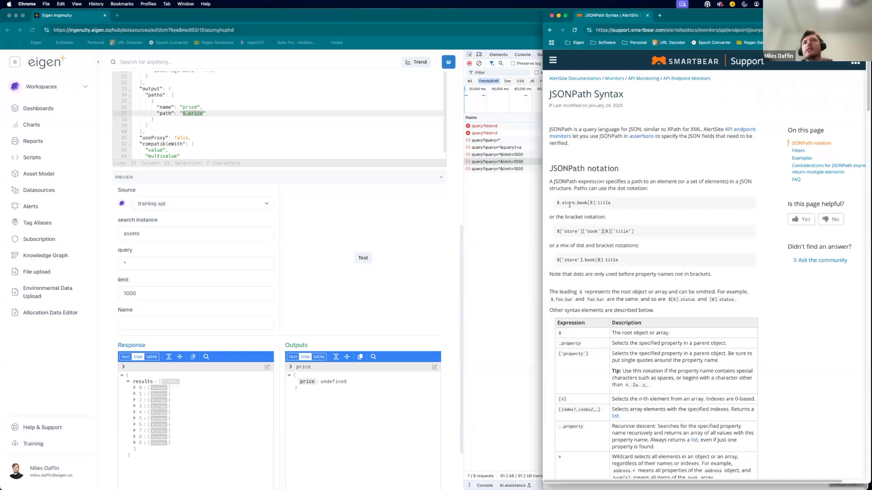
{"action": "left_click_drag", "start_coordinate": [611, 203], "coordinate": [558, 203]}
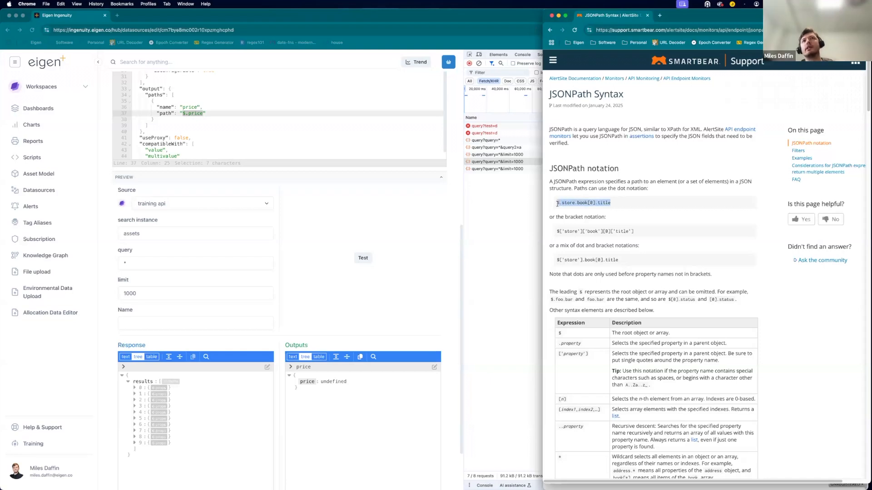
{"action": "double_click", "coordinate": [565, 203]}
{"action": "double_click", "coordinate": [582, 203]}
{"action": "left_click_drag", "start_coordinate": [592, 202], "coordinate": [587, 202]}
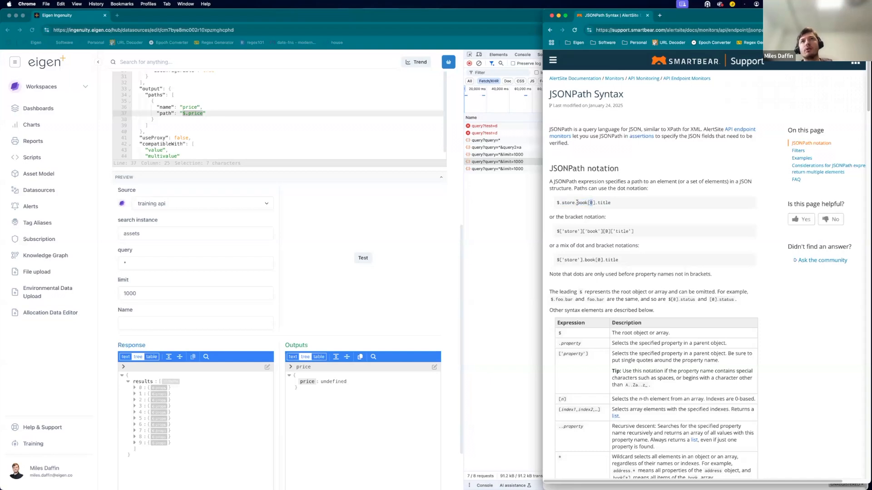
{"action": "double_click", "coordinate": [607, 202]}
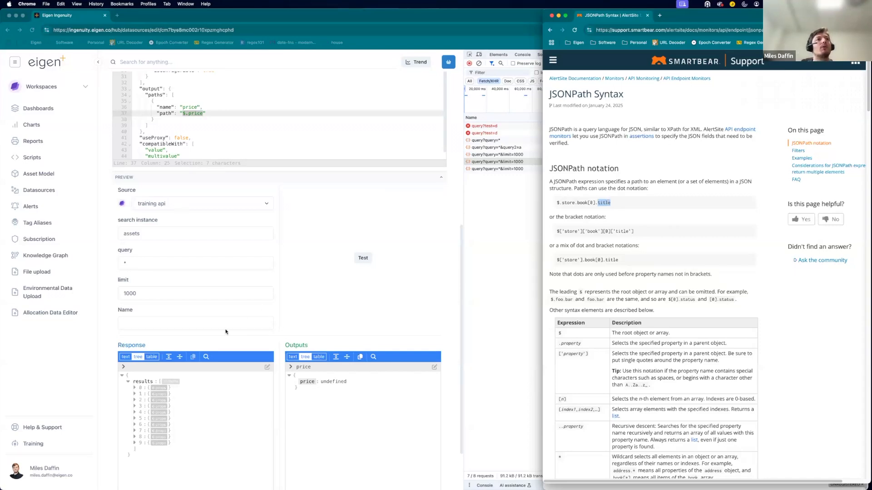
Rename the output path to name, matching the first result's name field, and rerun the preview test.
{"action": "left_click", "coordinate": [134, 389]}
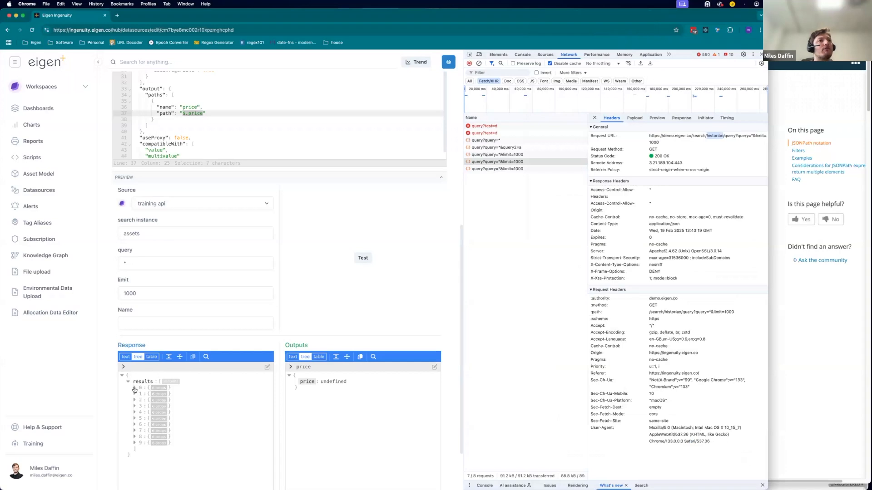
{"action": "left_click", "coordinate": [135, 390]}
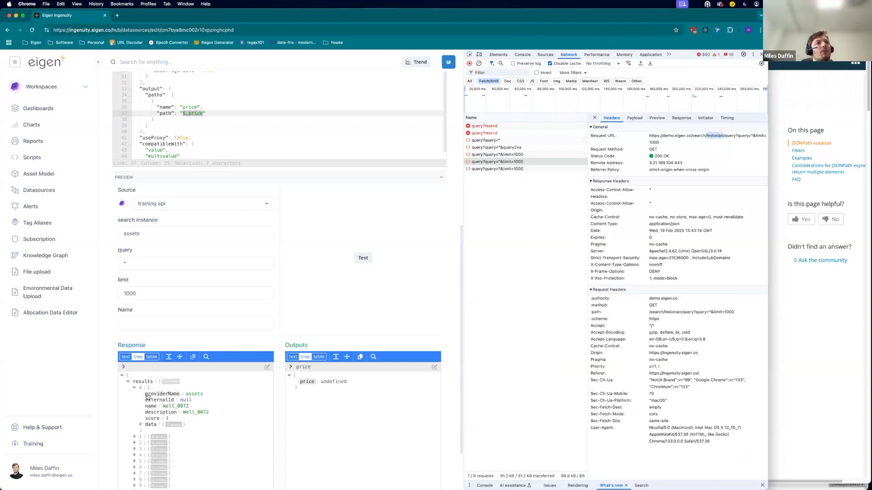
{"action": "left_click", "coordinate": [150, 407]}
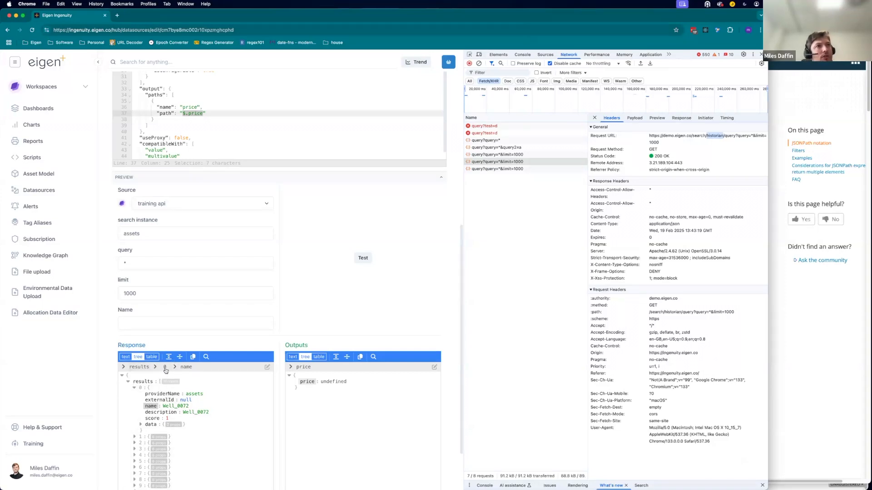
{"action": "double_click", "coordinate": [193, 105]}
{"action": "type", "text": "name"}
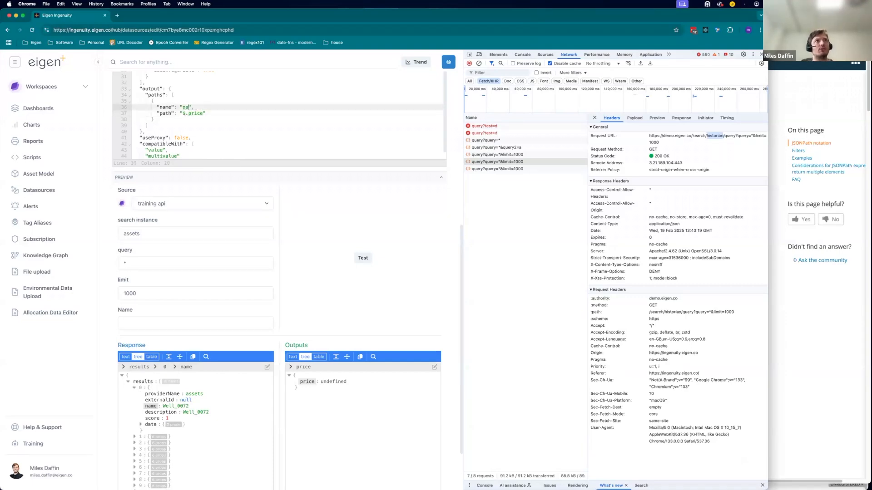
{"action": "left_click", "coordinate": [363, 257]}
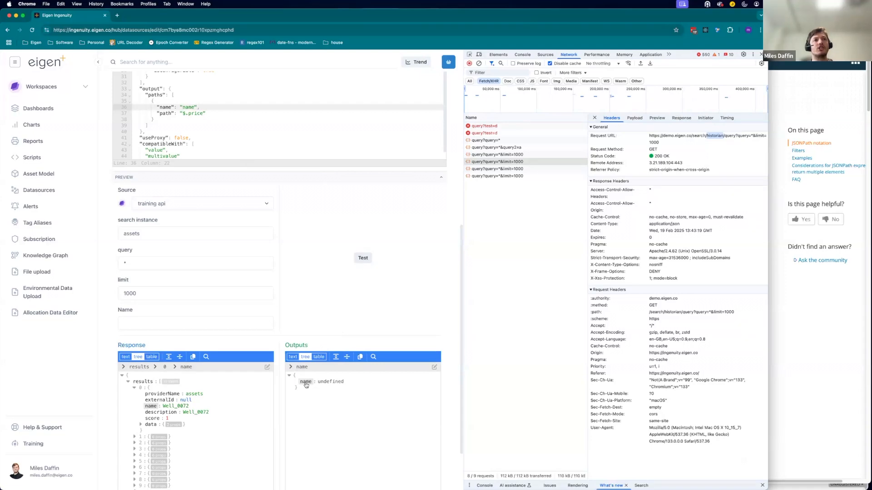
Set the output path to $.results, rerun the test and expand the returned output items.
{"action": "double_click", "coordinate": [196, 113]}
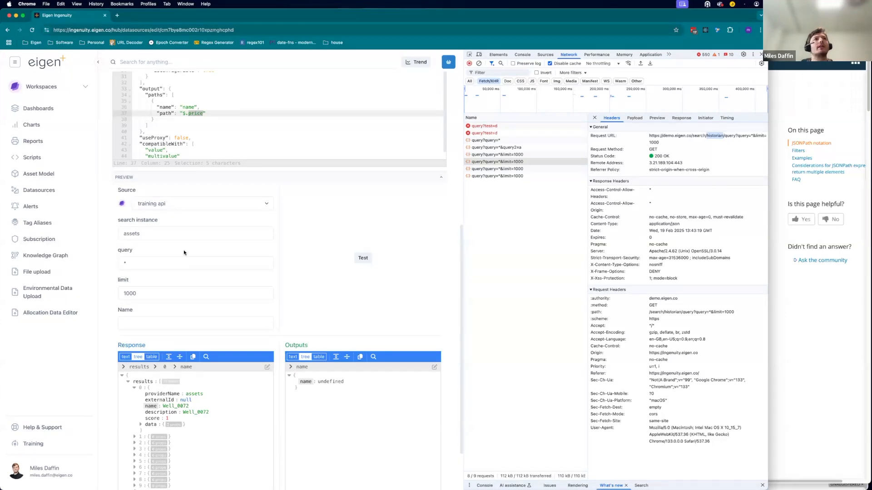
{"action": "type", "text": "results"}
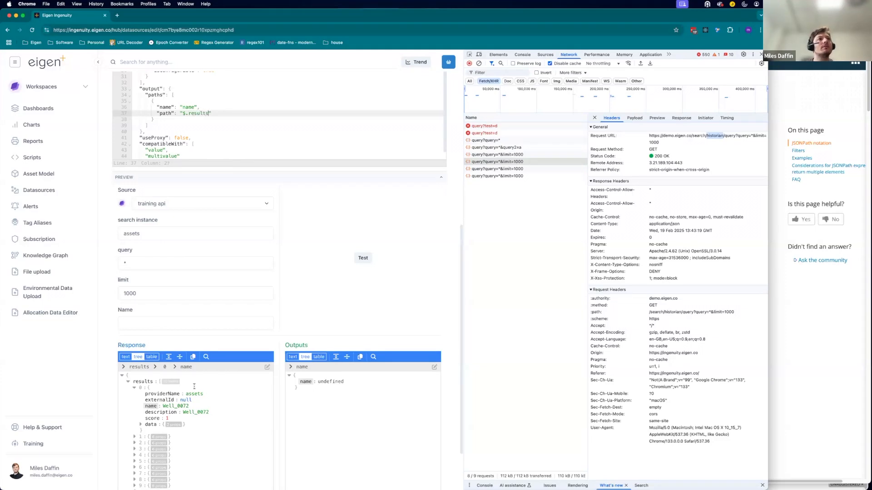
{"action": "left_click", "coordinate": [365, 258]}
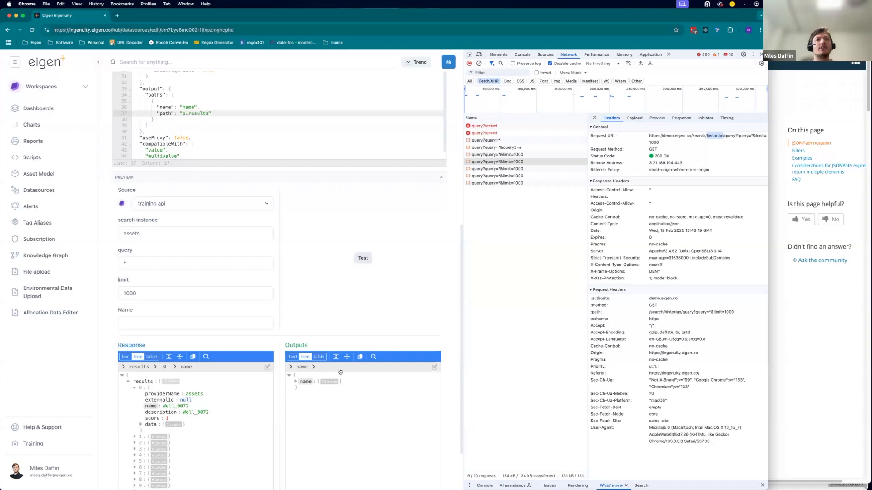
{"action": "left_click", "coordinate": [295, 382]}
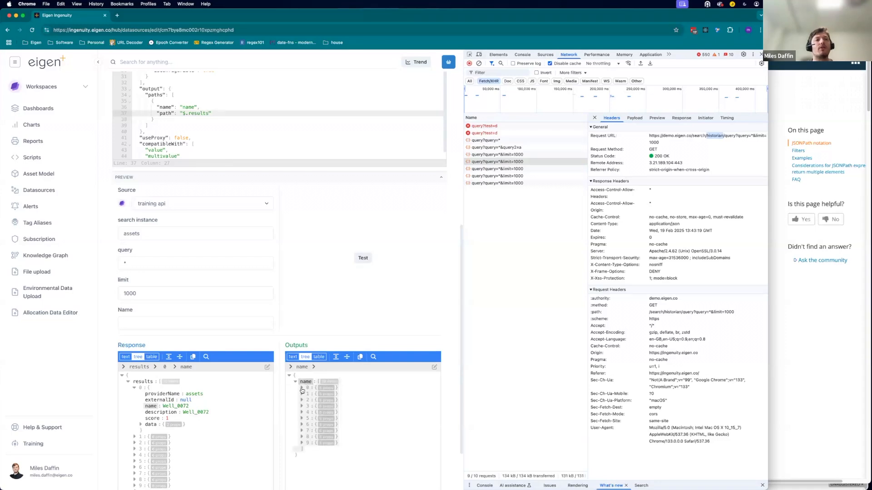
{"action": "left_click", "coordinate": [302, 388]}
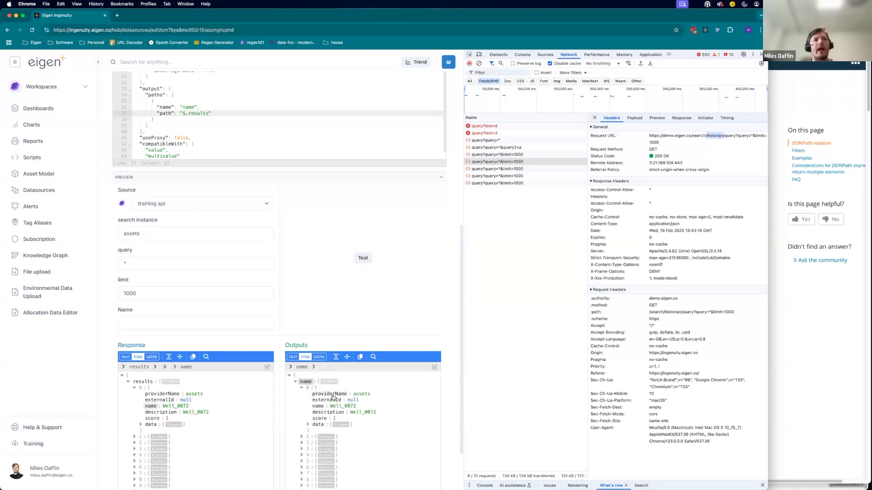
Close the developer tools, extend the output path to $.results[0].name and rerun the preview test.
{"action": "left_click", "coordinate": [223, 114]}
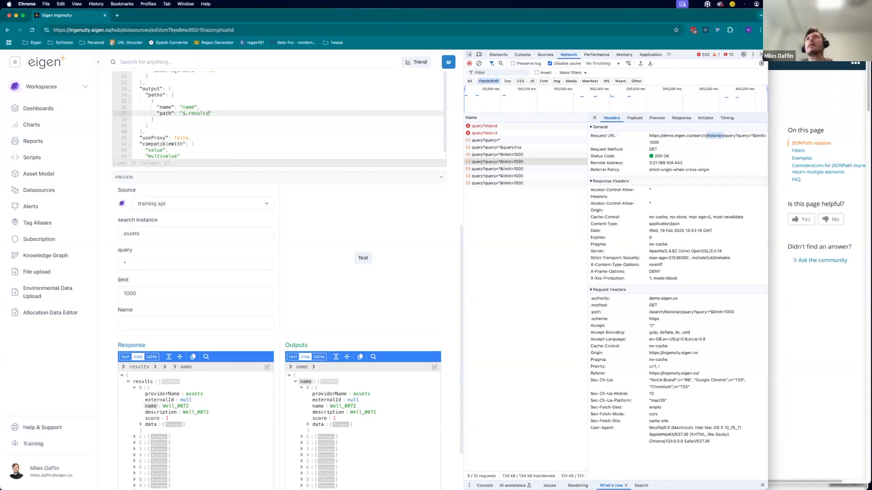
{"action": "left_click", "coordinate": [762, 54]}
{"action": "left_click_drag", "start_coordinate": [765, 205], "coordinate": [543, 196]}
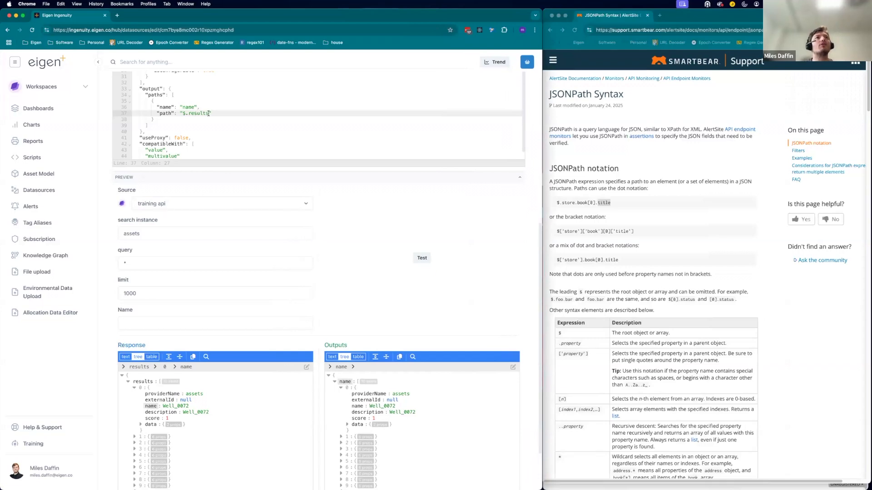
{"action": "type", "text": "["}
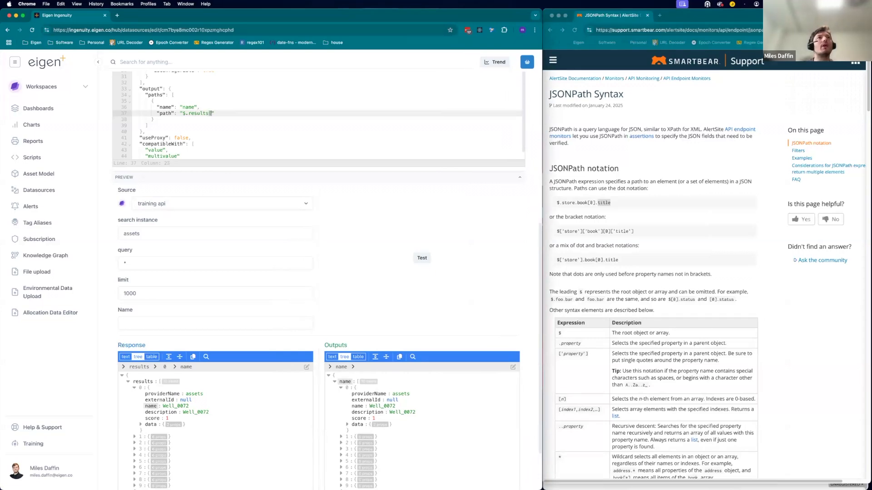
{"action": "type", "text": "0]"}
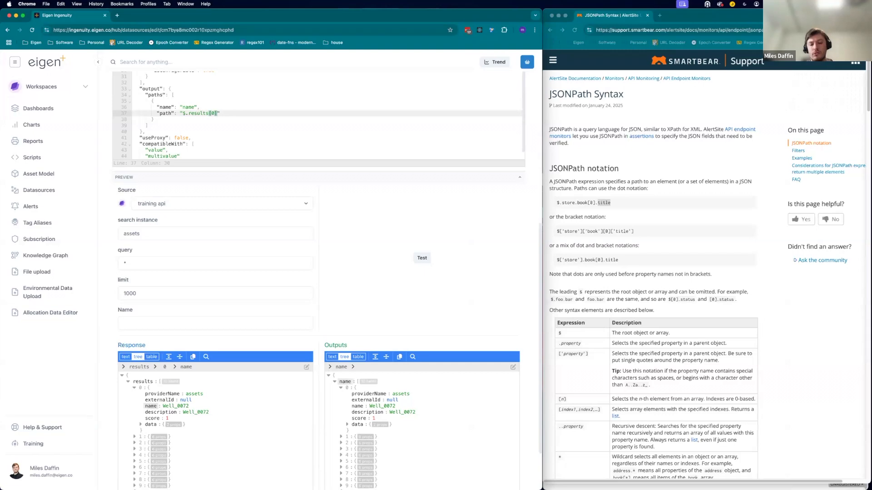
{"action": "type", "text": ".name"}
{"action": "left_click", "coordinate": [421, 258]}
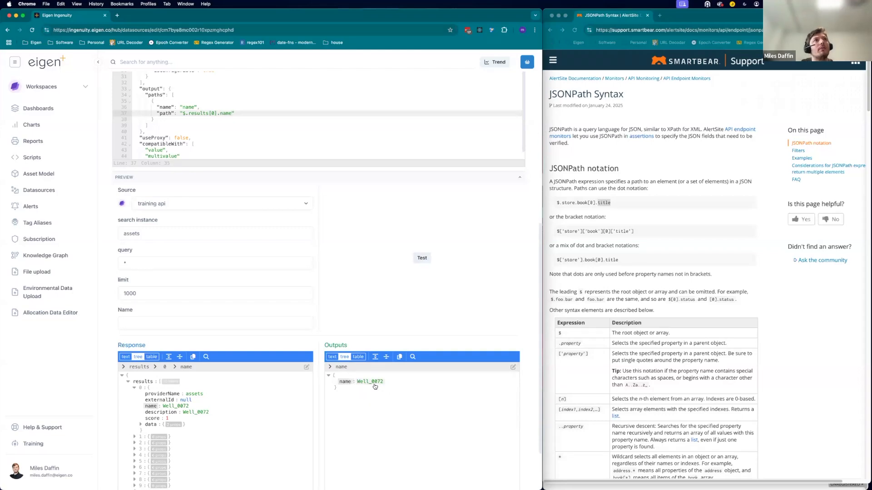
{"action": "key", "text": "ctrl+Up"}
{"action": "key", "text": "ctrl+Up"}
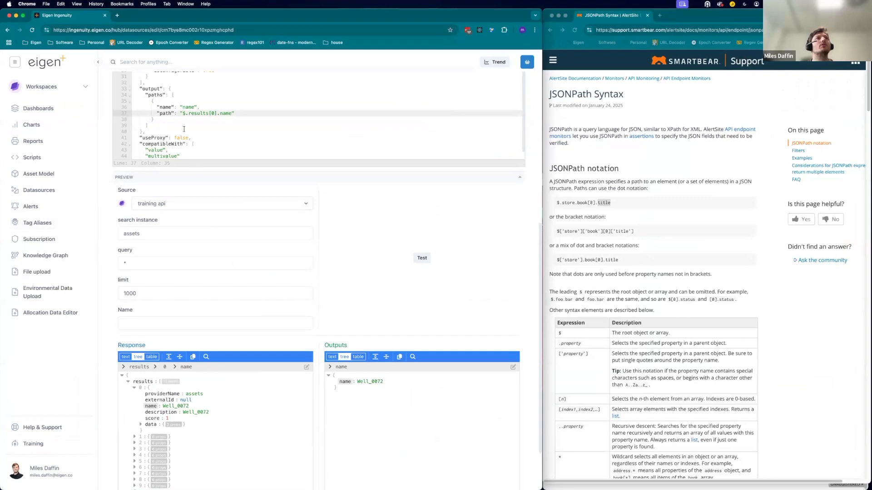
Change the output path to $.results.*.name to return every result's name and rerun the preview test.
{"action": "left_click", "coordinate": [216, 113]}
{"action": "key", "text": "BackSpace"}
{"action": "key", "text": "BackSpace"}
{"action": "key", "text": "BackSpace"}
{"action": "type", "text": "."}
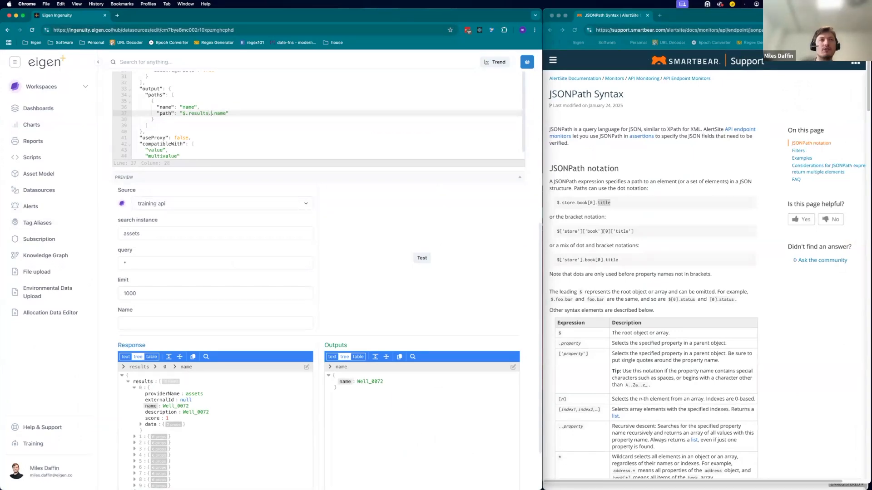
{"action": "type", "text": "*"}
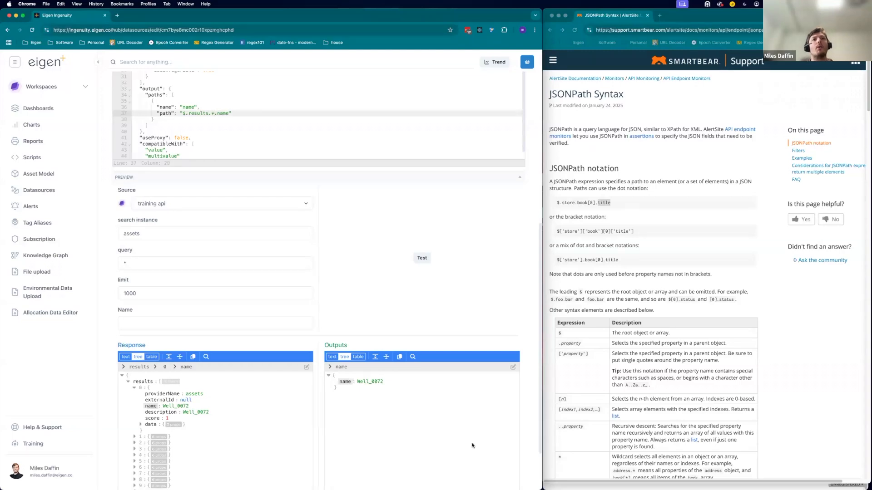
{"action": "left_click", "coordinate": [422, 258]}
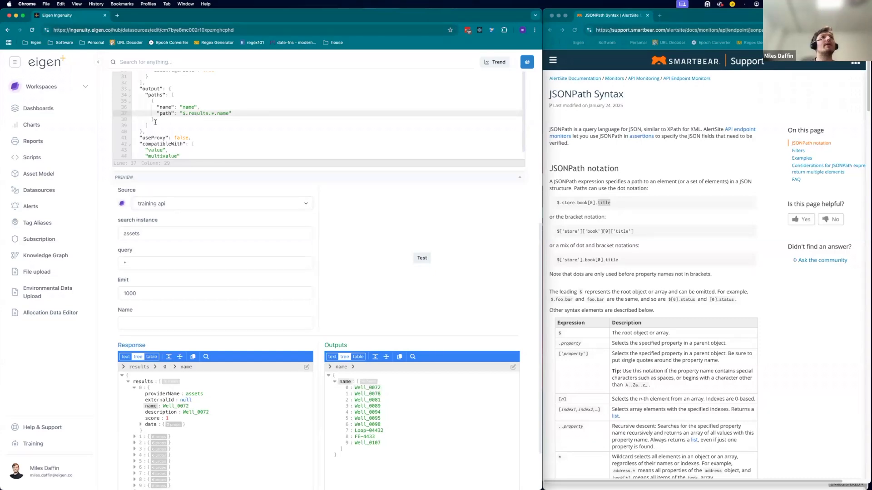
Duplicate the name output path entry as a second entry in the paths list.
{"action": "left_click_drag", "start_coordinate": [156, 119], "coordinate": [152, 103]}
{"action": "key", "text": "ctrl+c"}
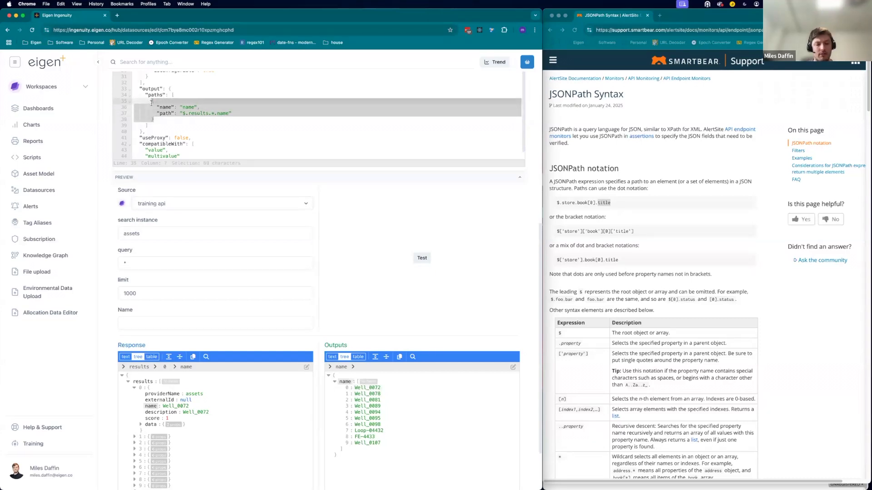
{"action": "left_click", "coordinate": [170, 112]}
{"action": "key", "text": "Down"}
{"action": "type", "text": ","}
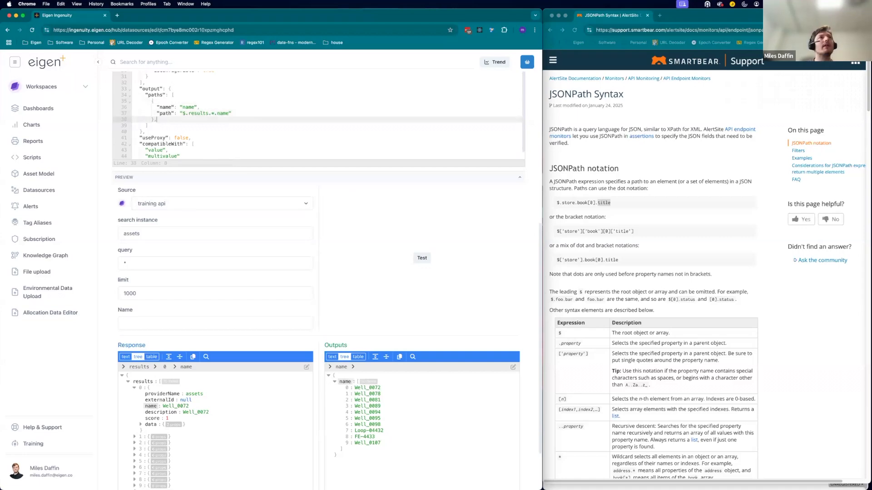
{"action": "key", "text": "Return"}
{"action": "key", "text": "ctrl+v"}
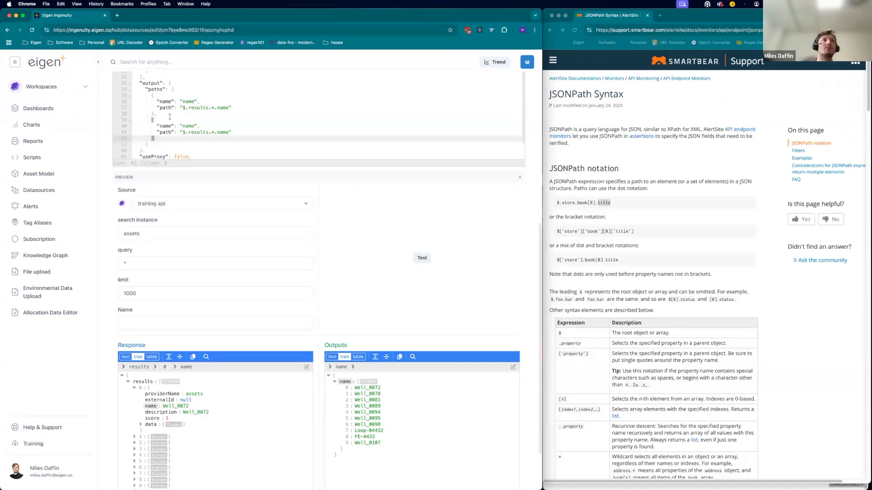
Rename the copied output to description with path $.results.*.description and rerun the preview test.
{"action": "double_click", "coordinate": [187, 126]}
{"action": "type", "text": "description"}
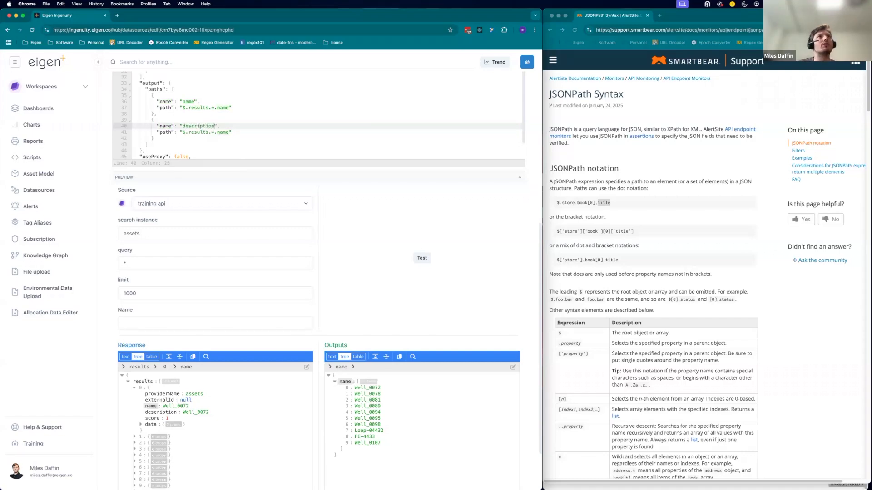
{"action": "double_click", "coordinate": [223, 132]}
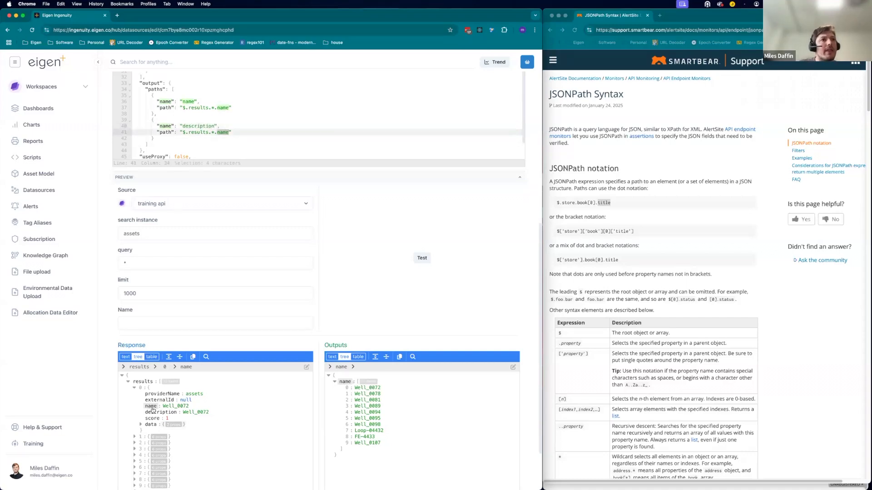
{"action": "type", "text": "description"}
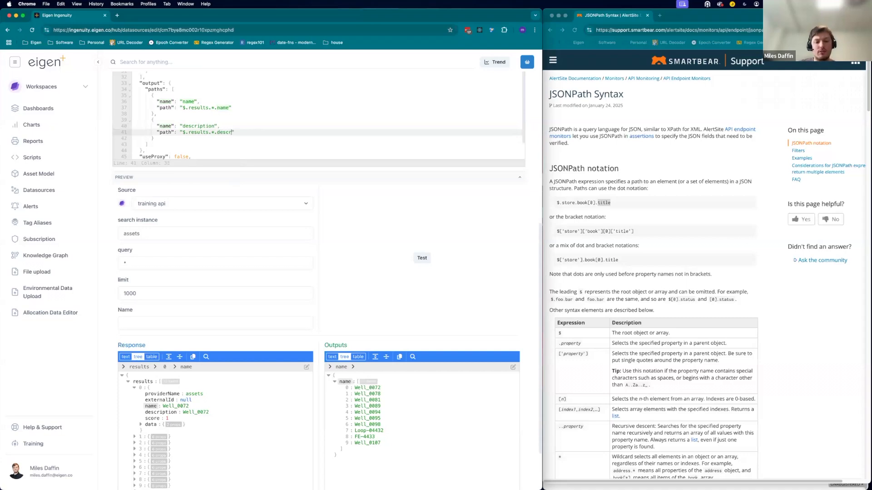
{"action": "left_click", "coordinate": [422, 257]}
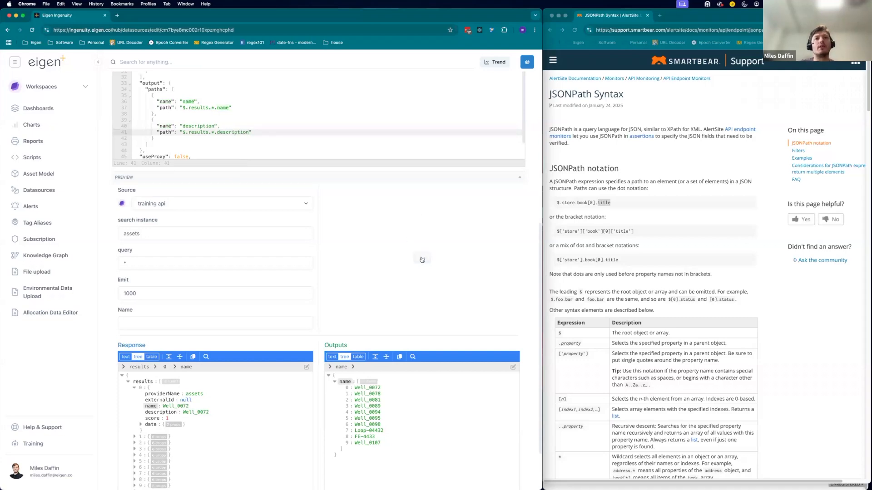
Expand the description output and the first result's data and asset entries in the response to inspect them.
{"action": "left_click", "coordinate": [335, 455]}
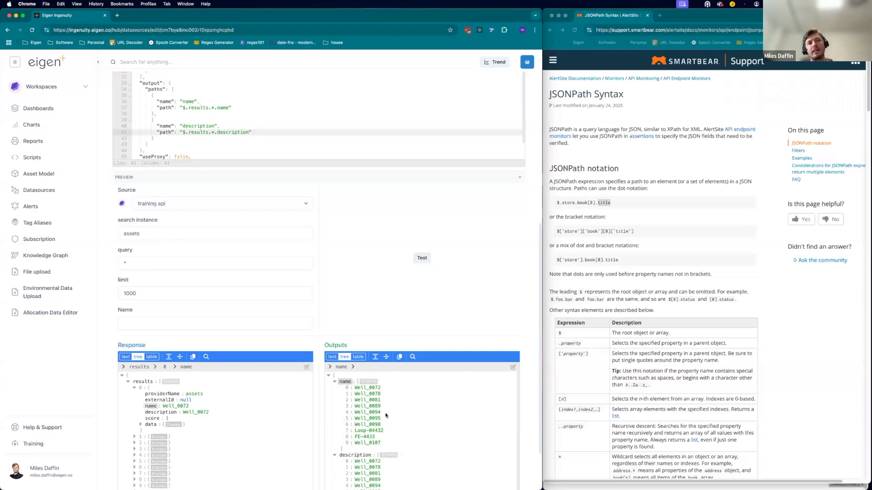
{"action": "scroll", "coordinate": [434, 293], "scroll_direction": "down", "scroll_amount": 1}
{"action": "scroll", "coordinate": [434, 293], "scroll_direction": "down", "scroll_amount": 2}
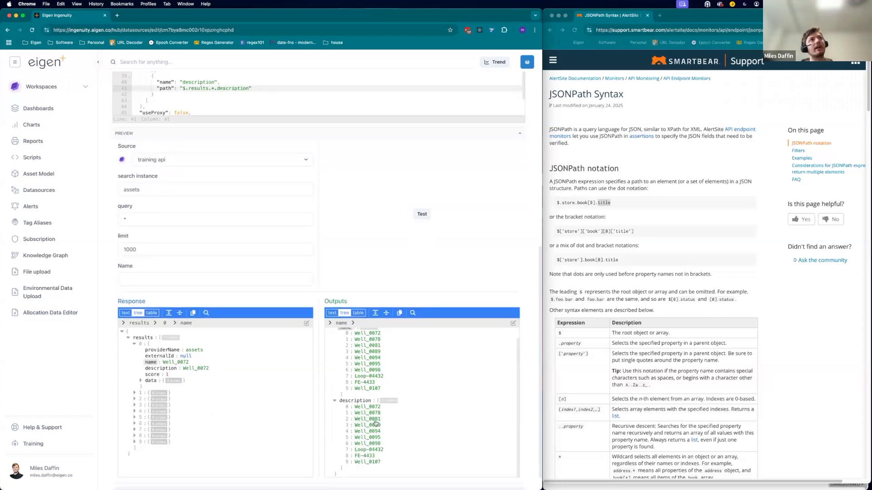
{"action": "left_click", "coordinate": [140, 381]}
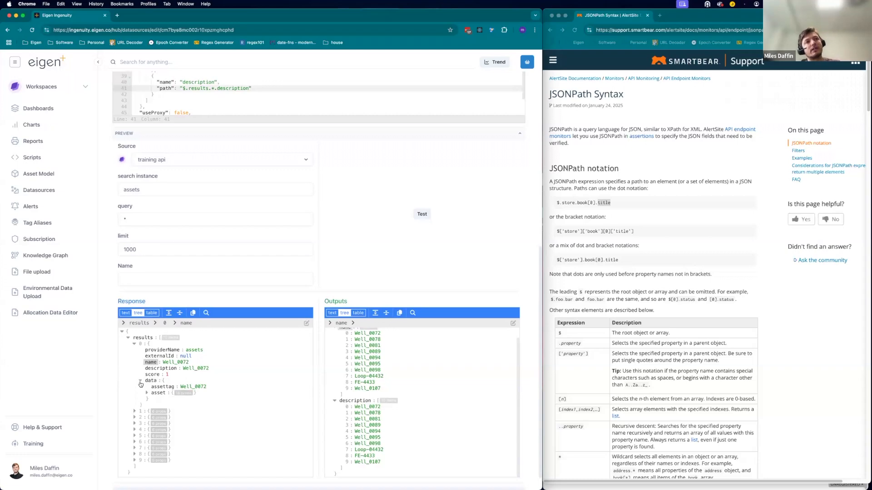
{"action": "left_click", "coordinate": [147, 393]}
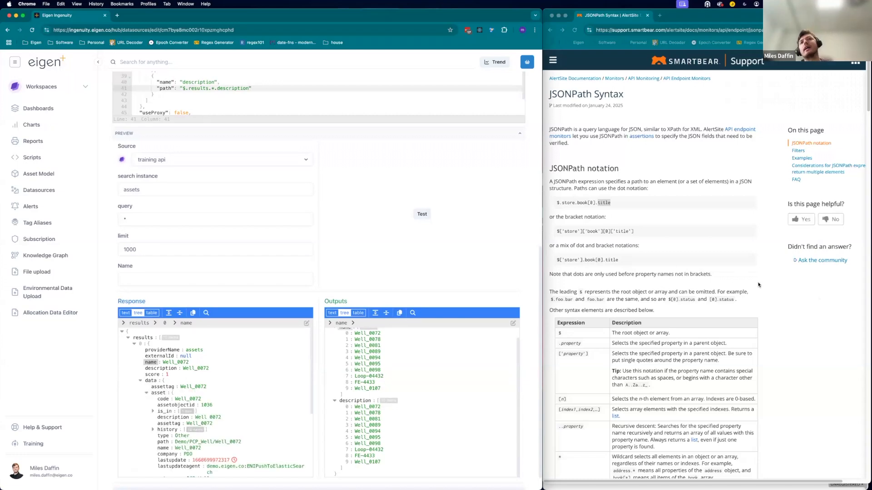
{"action": "left_click", "coordinate": [135, 344]}
Read through the JSONPath documentation's syntax table and filter operators.
{"action": "left_click", "coordinate": [788, 325]}
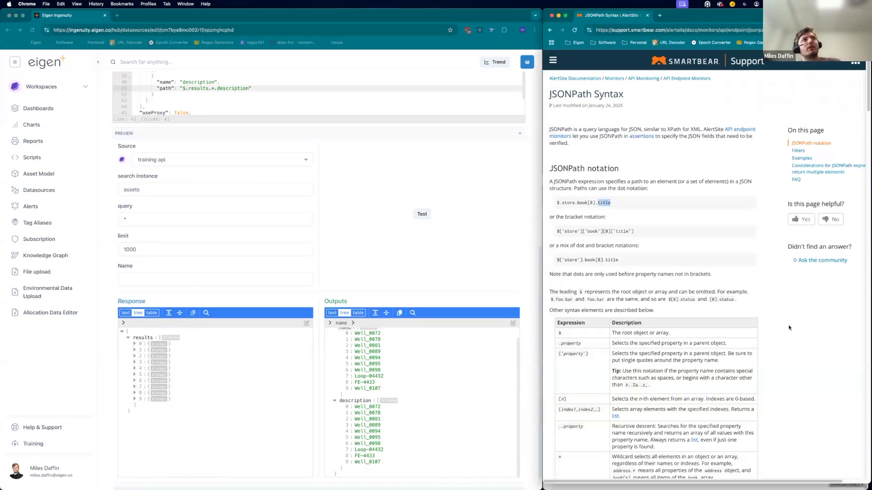
{"action": "scroll", "coordinate": [374, 151], "scroll_direction": "up", "scroll_amount": 2}
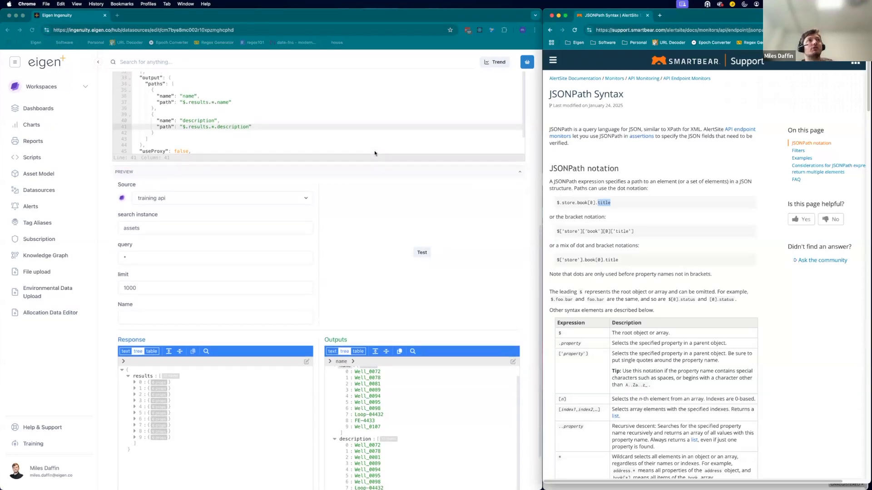
{"action": "scroll", "coordinate": [375, 151], "scroll_direction": "up", "scroll_amount": 2}
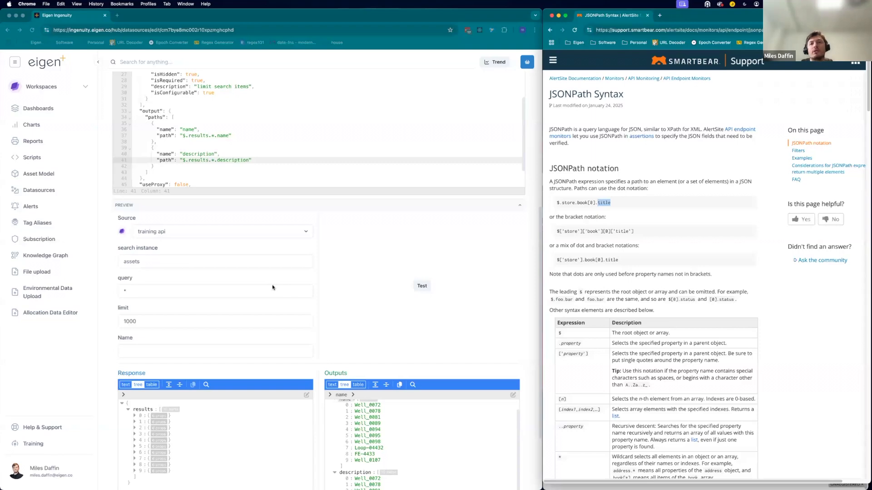
{"action": "scroll", "coordinate": [806, 315], "scroll_direction": "down", "scroll_amount": 5}
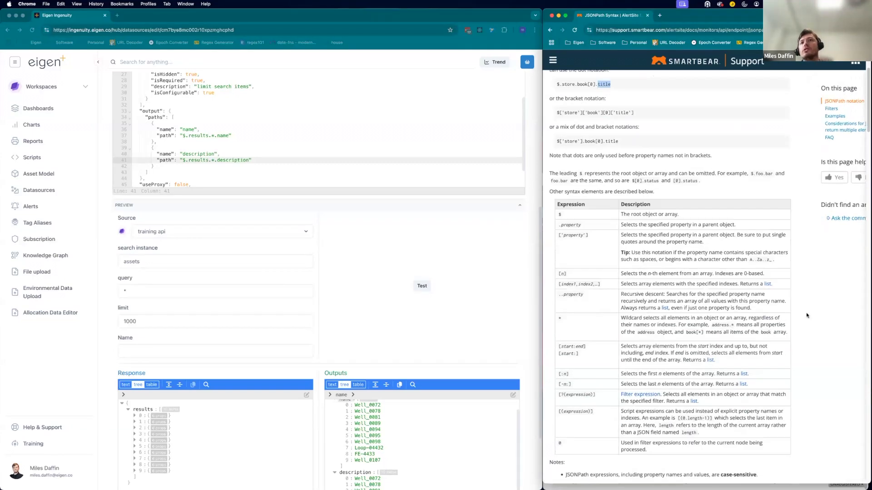
{"action": "scroll", "coordinate": [703, 289], "scroll_direction": "up", "scroll_amount": 1}
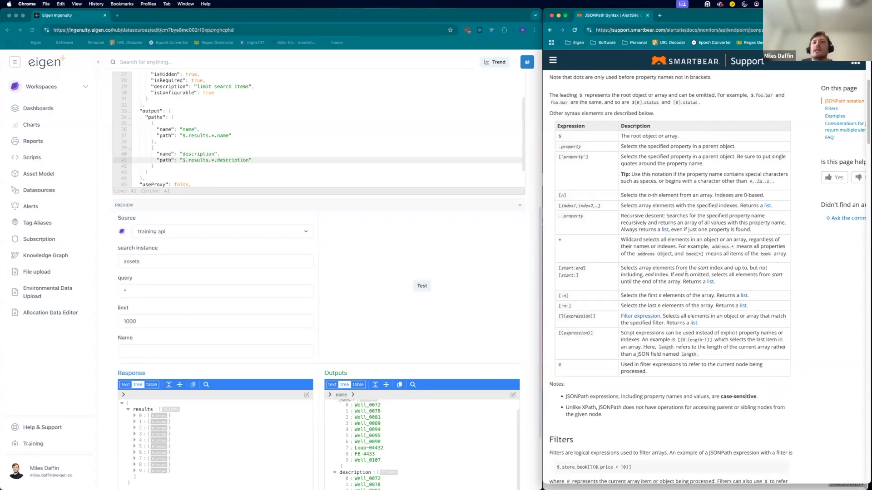
{"action": "scroll", "coordinate": [665, 381], "scroll_direction": "down", "scroll_amount": 3}
{"action": "scroll", "coordinate": [665, 381], "scroll_direction": "down", "scroll_amount": 5}
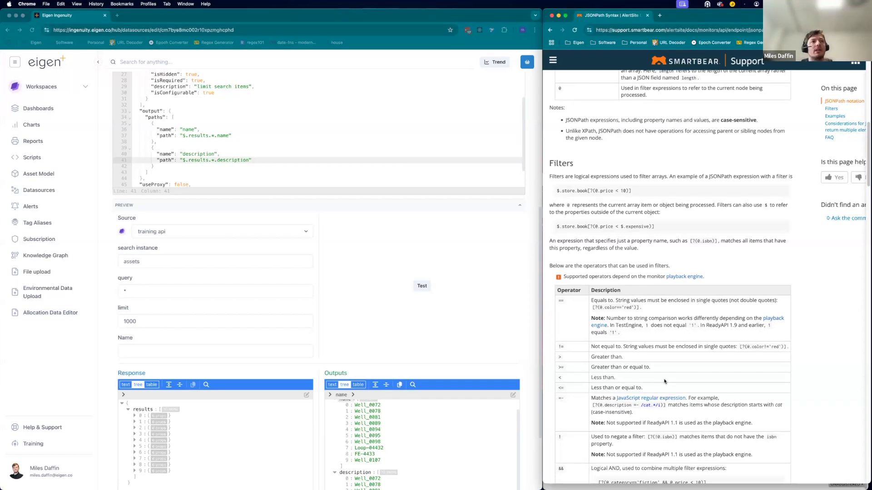
{"action": "scroll", "coordinate": [664, 381], "scroll_direction": "down", "scroll_amount": 3}
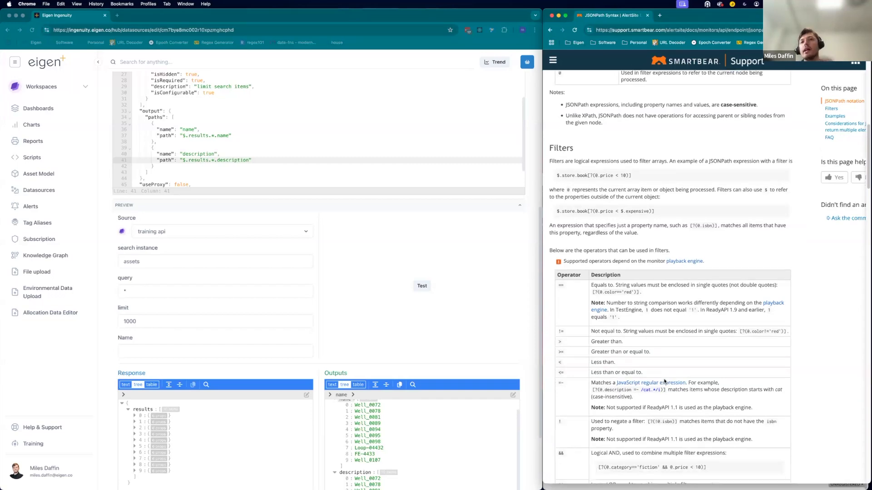
{"action": "scroll", "coordinate": [664, 381], "scroll_direction": "down", "scroll_amount": 3}
{"action": "scroll", "coordinate": [664, 381], "scroll_direction": "down", "scroll_amount": 5}
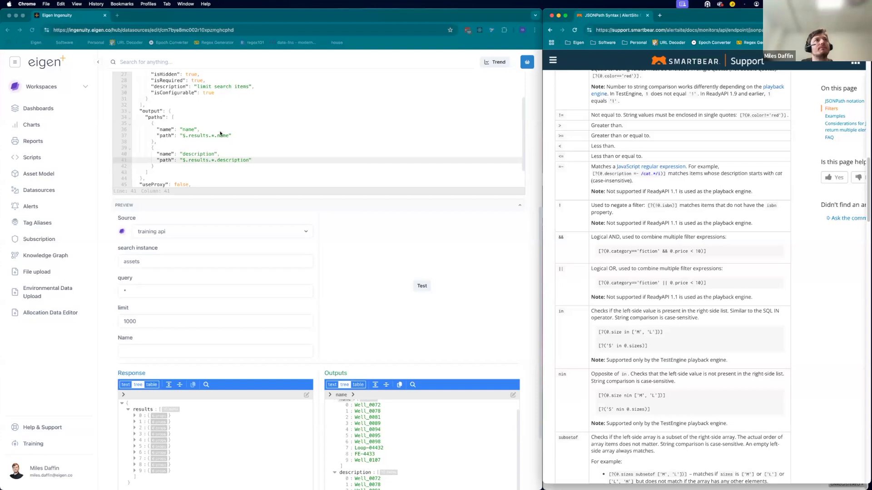
{"action": "scroll", "coordinate": [427, 131], "scroll_direction": "down", "scroll_amount": 3}
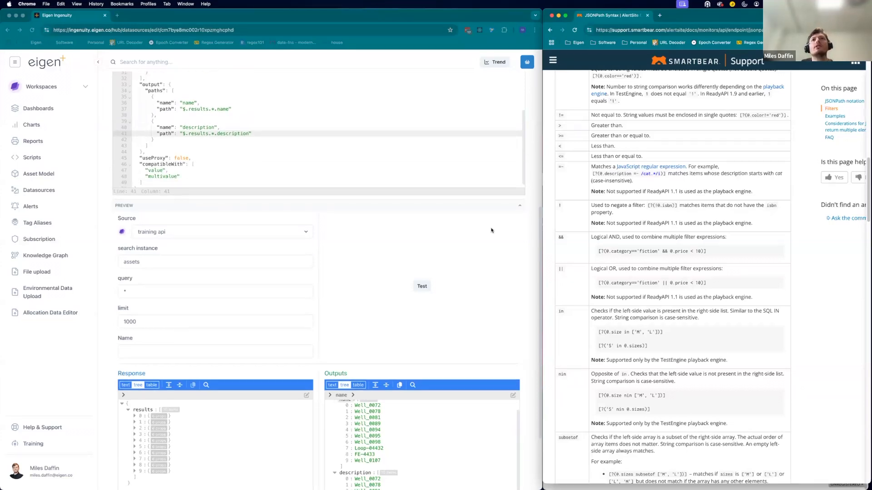
{"action": "scroll", "coordinate": [491, 231], "scroll_direction": "up", "scroll_amount": 2}
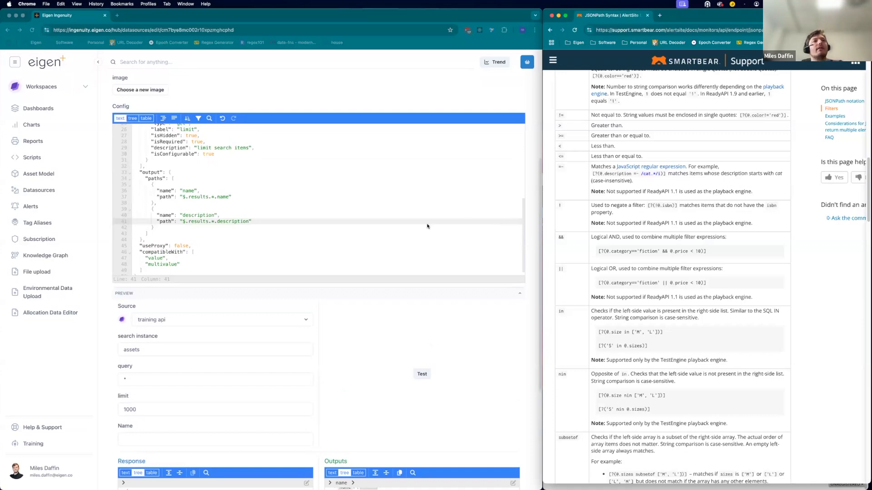
Open the developer tools' Network panel beside the editor, rerun the preview test and inspect the search request.
{"action": "right_click", "coordinate": [534, 322]}
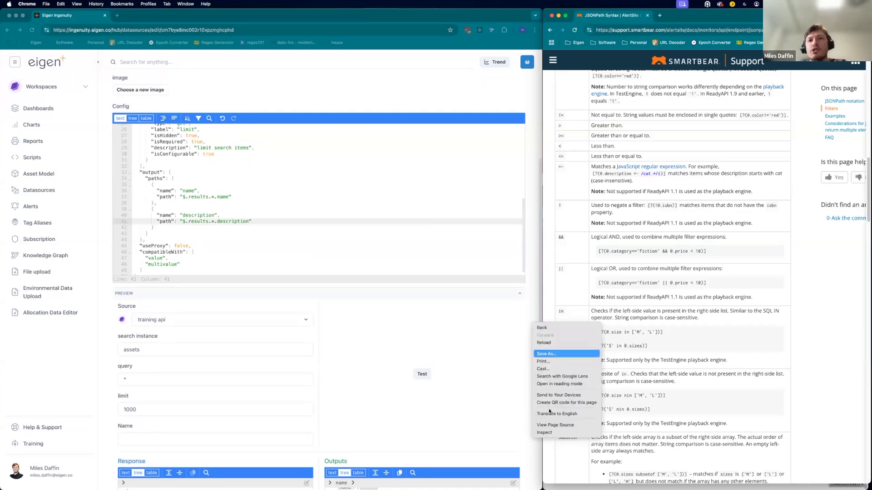
{"action": "left_click", "coordinate": [547, 432]}
{"action": "left_click_drag", "start_coordinate": [542, 339], "coordinate": [868, 325]}
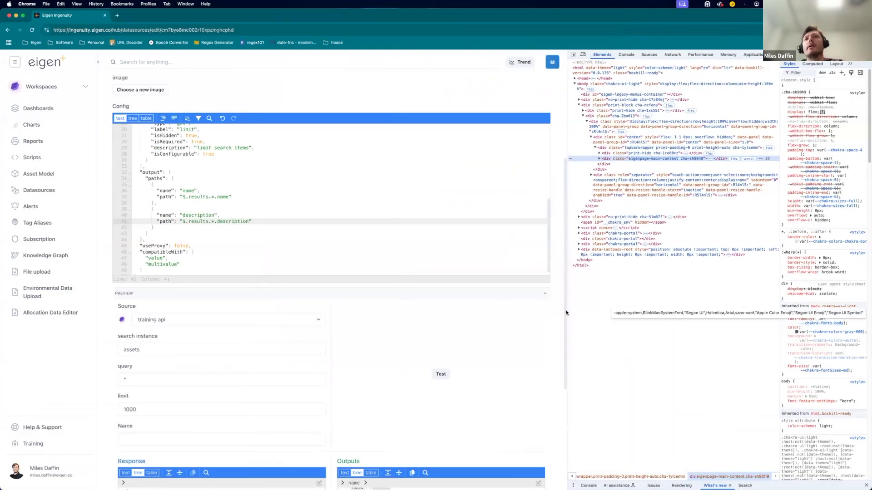
{"action": "left_click_drag", "start_coordinate": [569, 325], "coordinate": [496, 325]}
{"action": "left_click", "coordinate": [600, 54]}
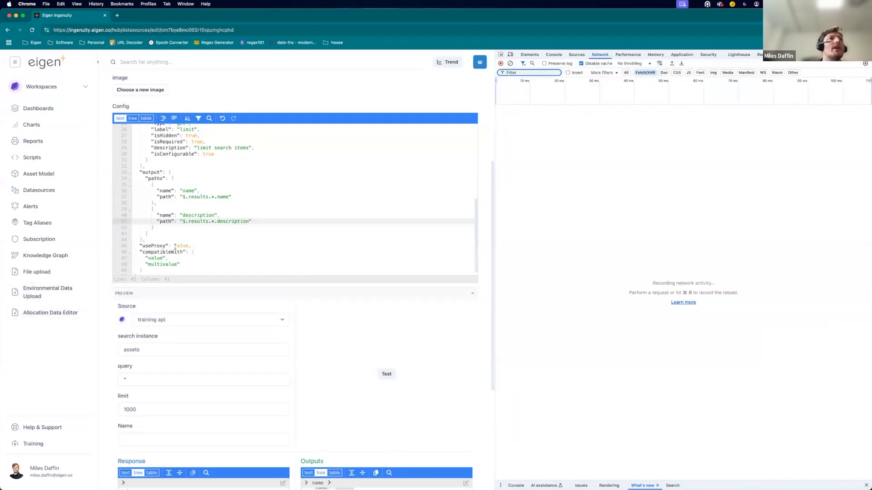
{"action": "left_click", "coordinate": [387, 376]}
{"action": "left_click", "coordinate": [539, 119]}
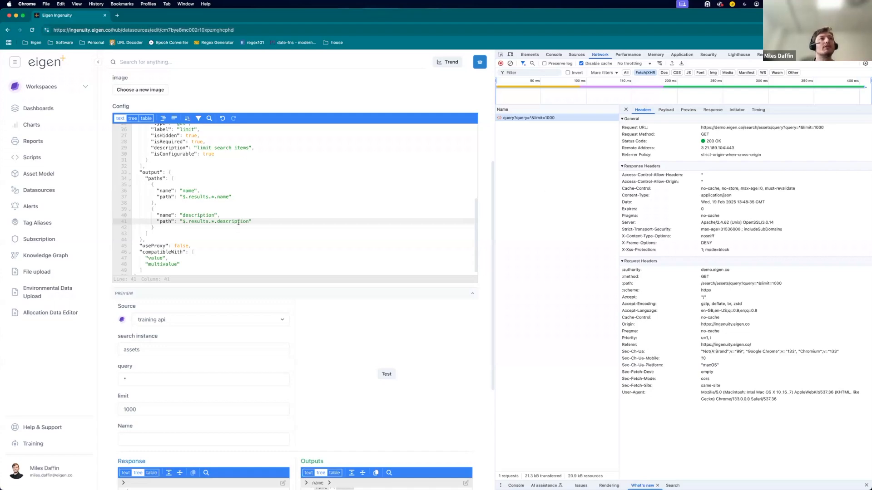
Set useProxy to true and rerun the preview test.
{"action": "double_click", "coordinate": [183, 245]}
{"action": "type", "text": "true"}
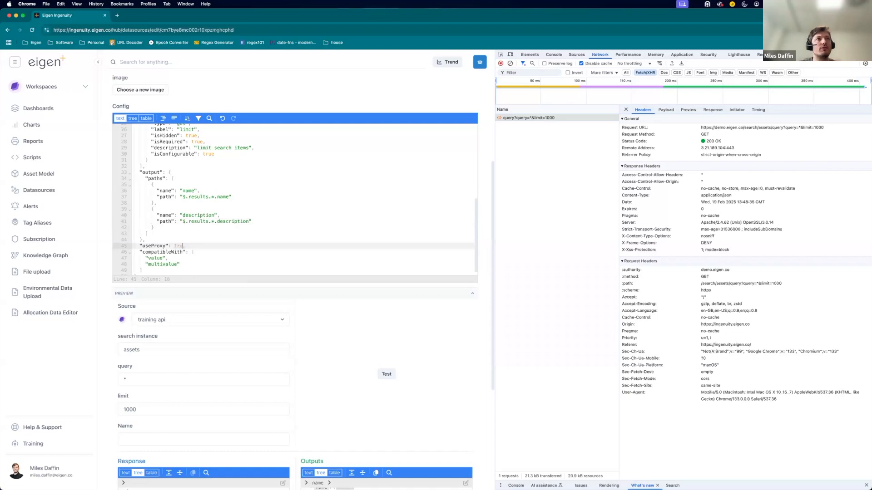
{"action": "left_click", "coordinate": [388, 375]}
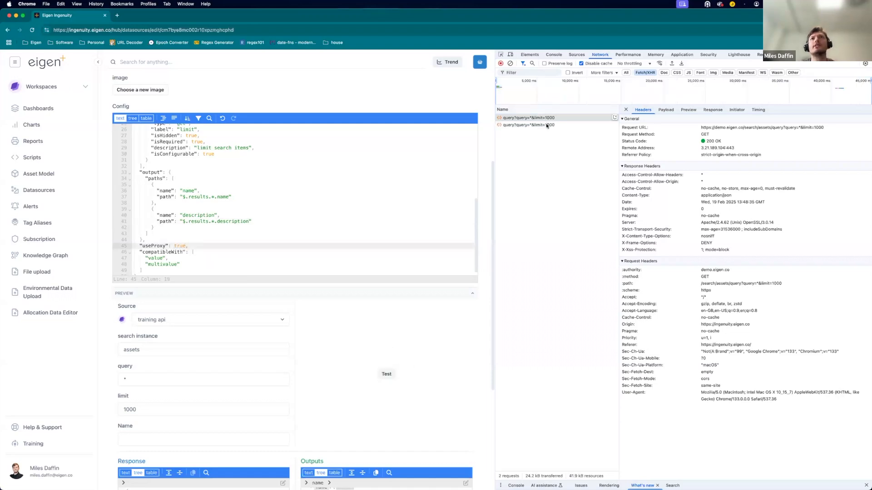
Examine the proxied request's URL in the network request details.
{"action": "left_click", "coordinate": [546, 125]}
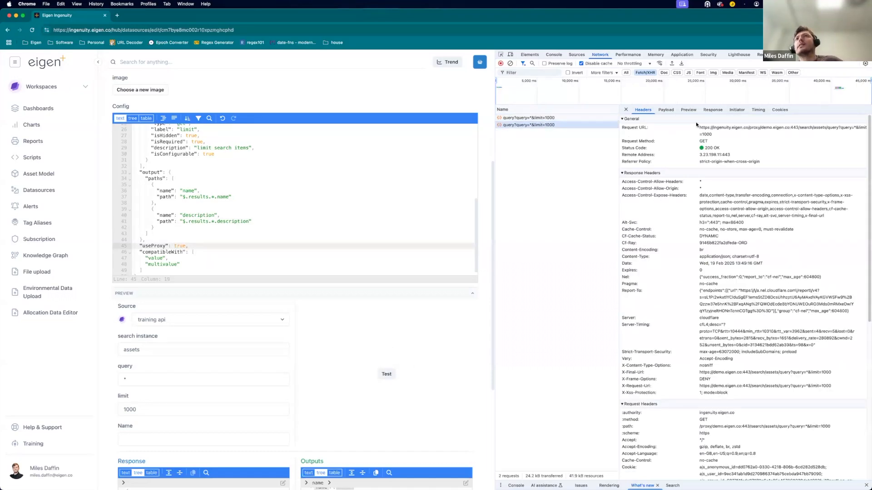
{"action": "left_click_drag", "start_coordinate": [761, 128], "coordinate": [700, 129]}
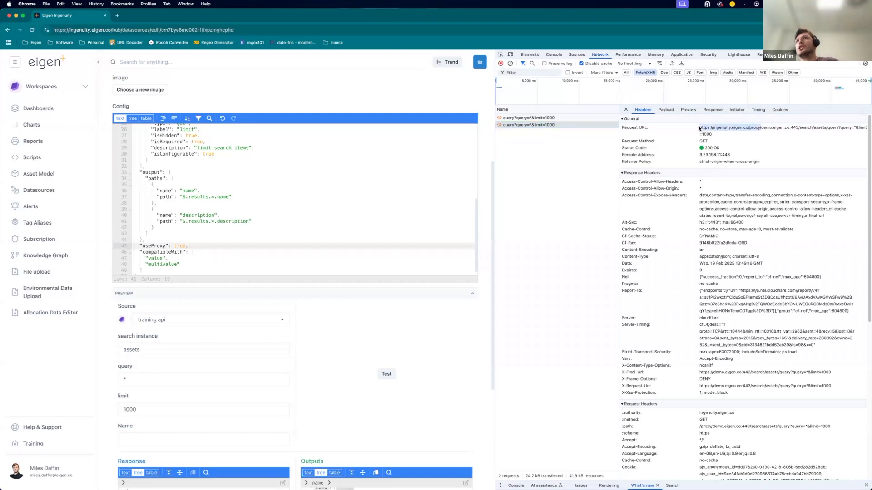
{"action": "left_click", "coordinate": [772, 137]}
{"action": "left_click", "coordinate": [762, 129], "text": "shift"}
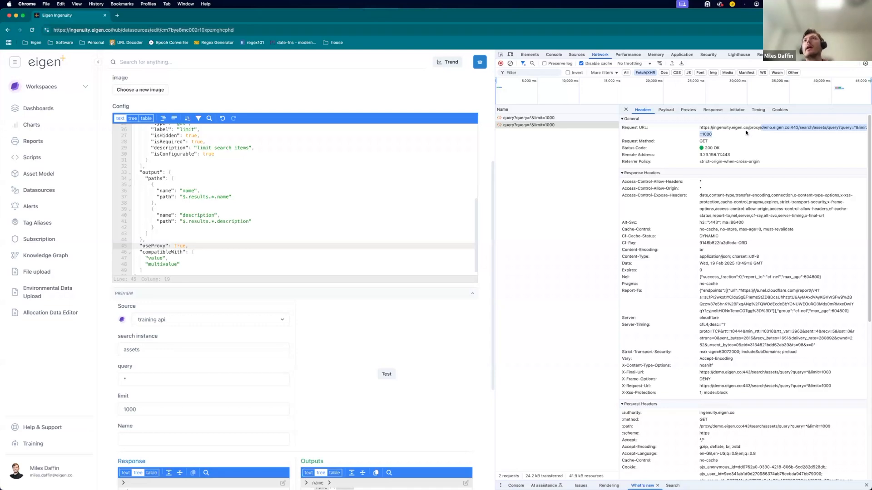
{"action": "left_click_drag", "start_coordinate": [748, 130], "coordinate": [714, 129]}
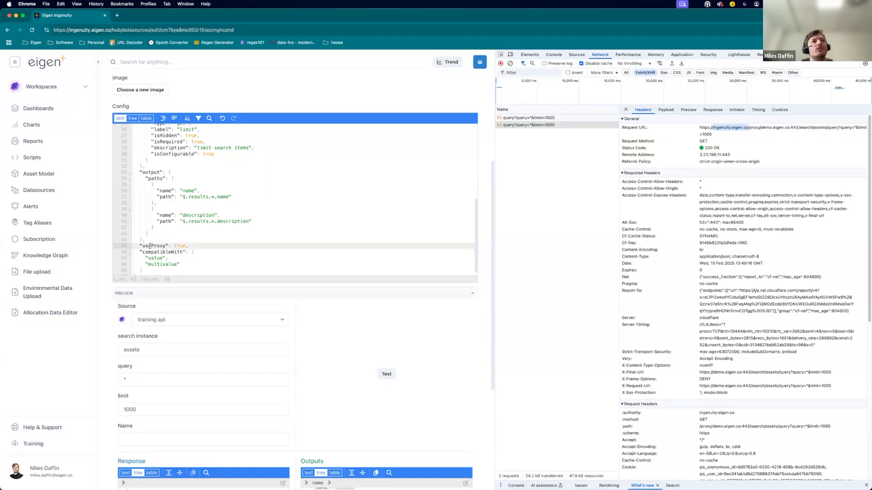
Set useProxy back to false in the config.
{"action": "double_click", "coordinate": [180, 246]}
{"action": "type", "text": "false"}
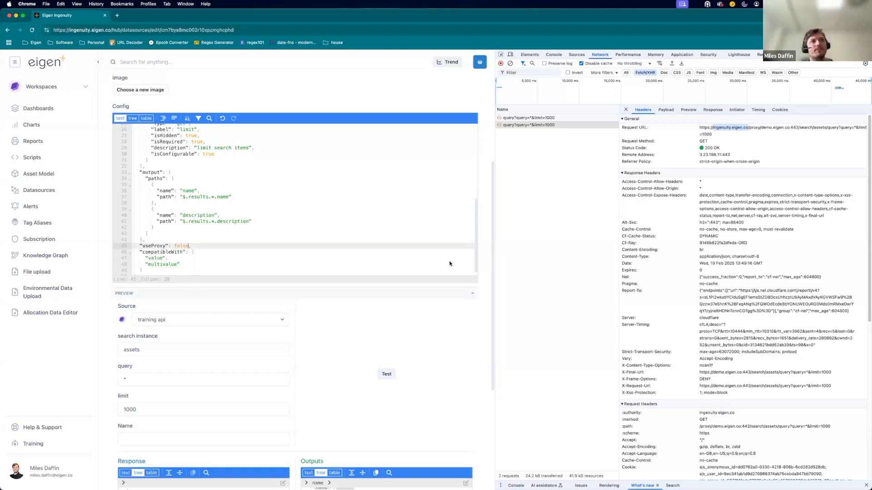
Rerun the preview test, inspect the new direct search request in the Network panel, then close the developer tools.
{"action": "left_click", "coordinate": [503, 278]}
{"action": "left_click", "coordinate": [387, 377]}
{"action": "left_click", "coordinate": [538, 133]}
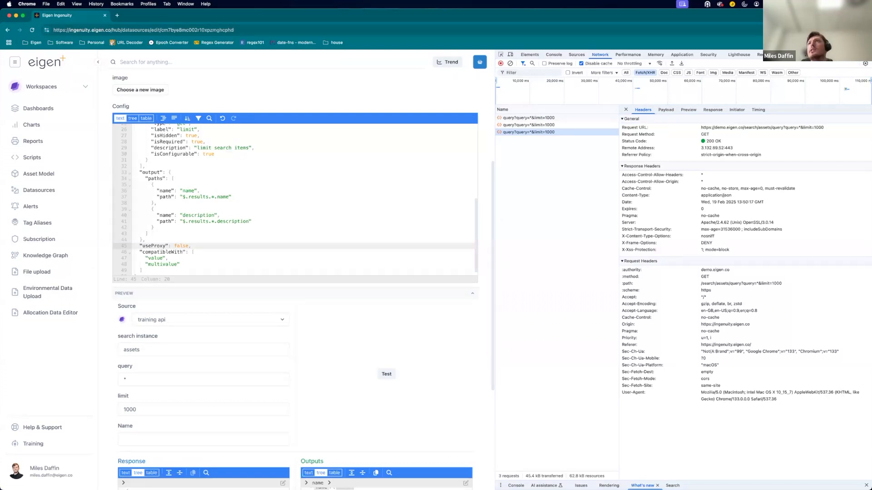
{"action": "key", "text": "super+alt+i"}
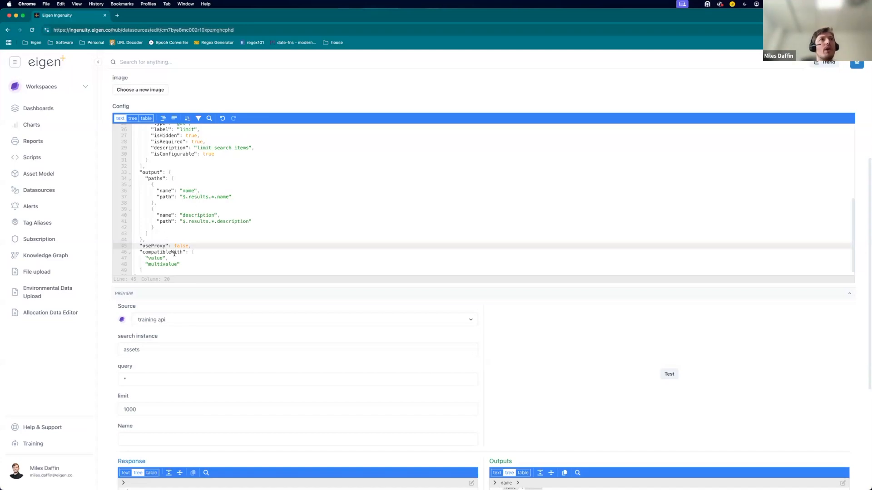
Add "table" to the config's compatibleWith list.
{"action": "left_click", "coordinate": [187, 263]}
{"action": "type", "text": ","}
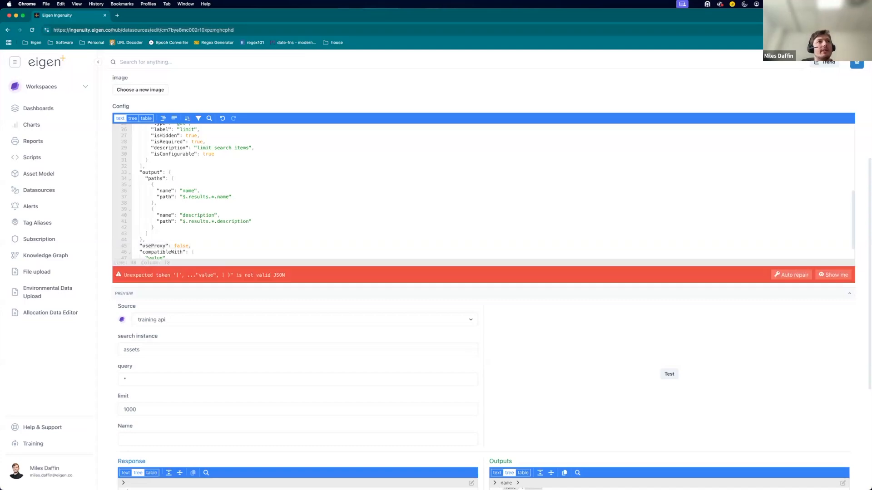
{"action": "key", "text": "Return"}
{"action": "type", "text": "\"tab;le"}
{"action": "key", "text": "BackSpace"}
{"action": "type", "text": "le"}
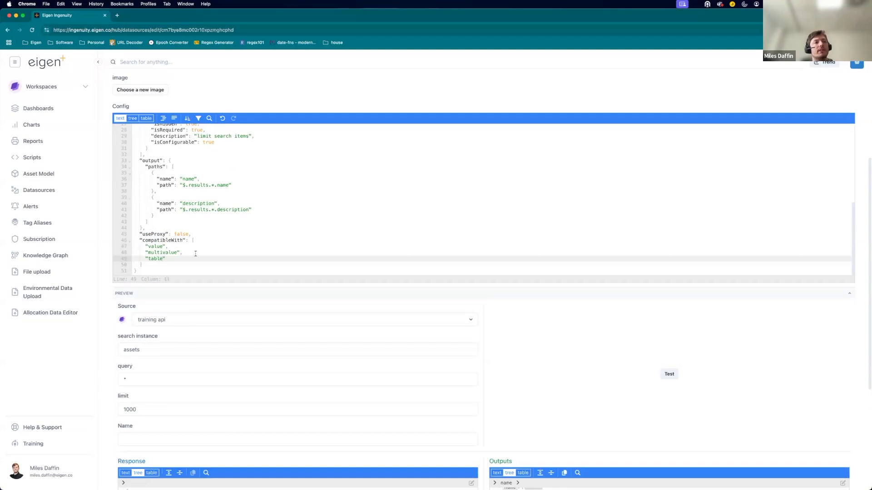
Review the preview outputs and save the edited datasource config with Update.
{"action": "scroll", "coordinate": [420, 241], "scroll_direction": "down", "scroll_amount": 2}
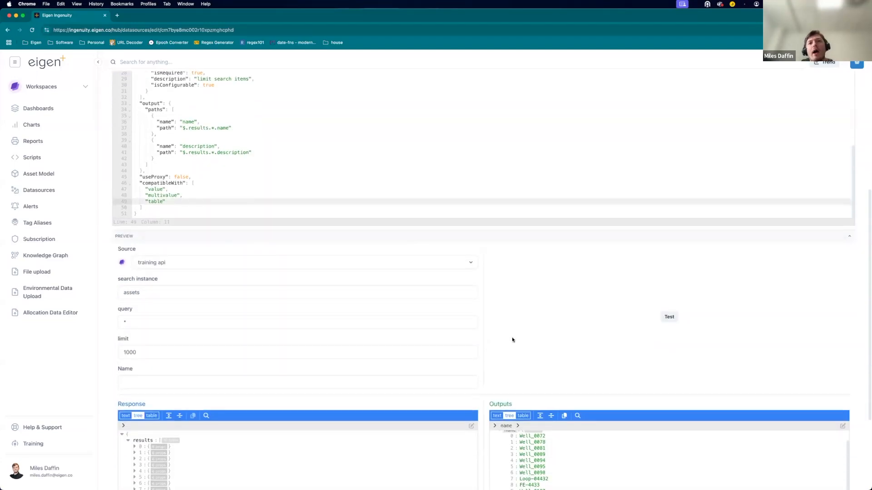
{"action": "scroll", "coordinate": [565, 459], "scroll_direction": "up", "scroll_amount": 1}
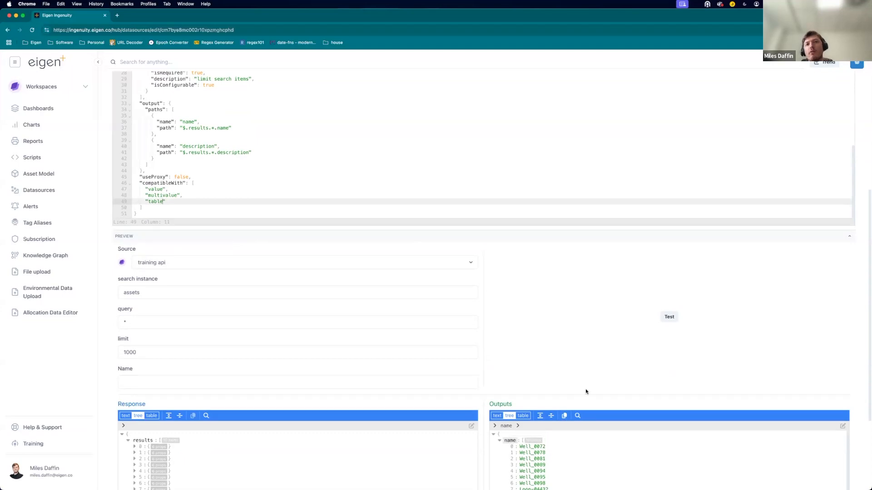
{"action": "scroll", "coordinate": [586, 392], "scroll_direction": "down", "scroll_amount": 2}
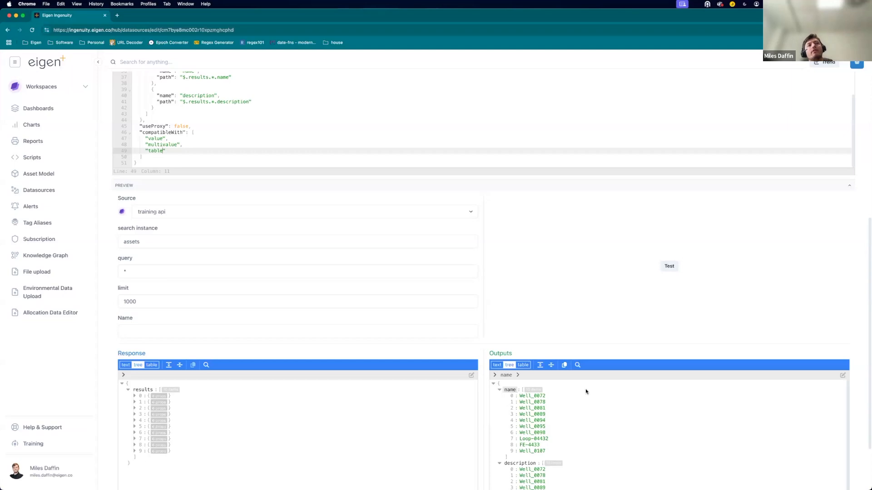
{"action": "scroll", "coordinate": [359, 255], "scroll_direction": "up", "scroll_amount": 6}
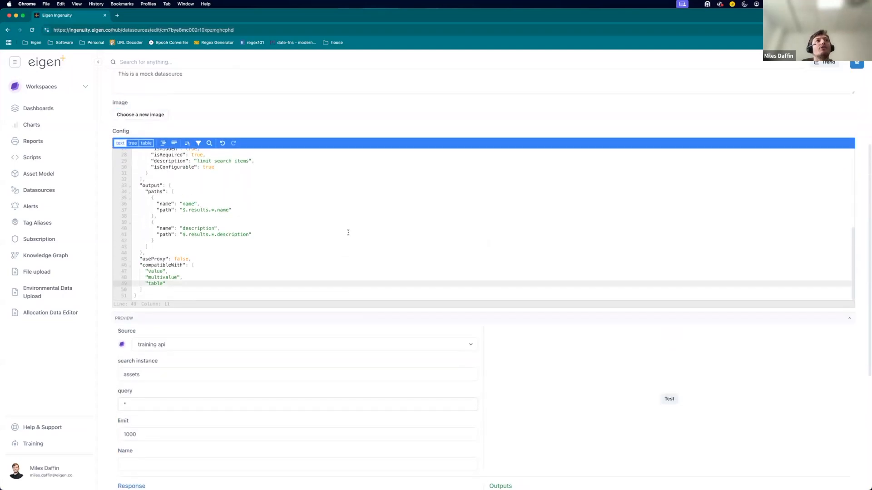
{"action": "scroll", "coordinate": [322, 238], "scroll_direction": "up", "scroll_amount": 3}
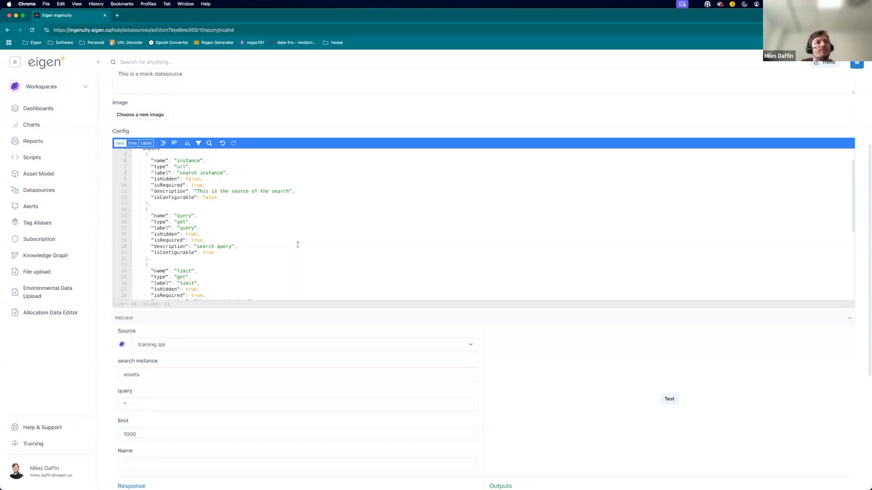
{"action": "scroll", "coordinate": [297, 245], "scroll_direction": "down", "scroll_amount": 5}
{"action": "left_click_drag", "start_coordinate": [166, 283], "coordinate": [145, 283]}
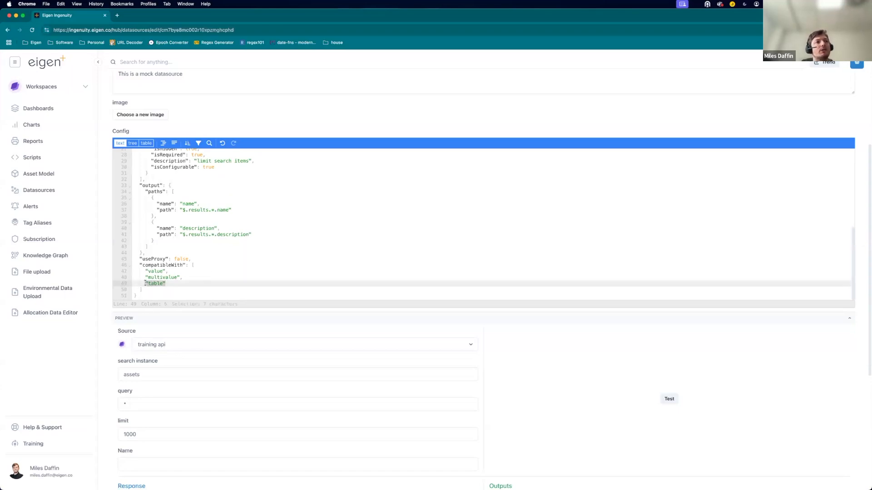
{"action": "scroll", "coordinate": [278, 234], "scroll_direction": "down", "scroll_amount": 5}
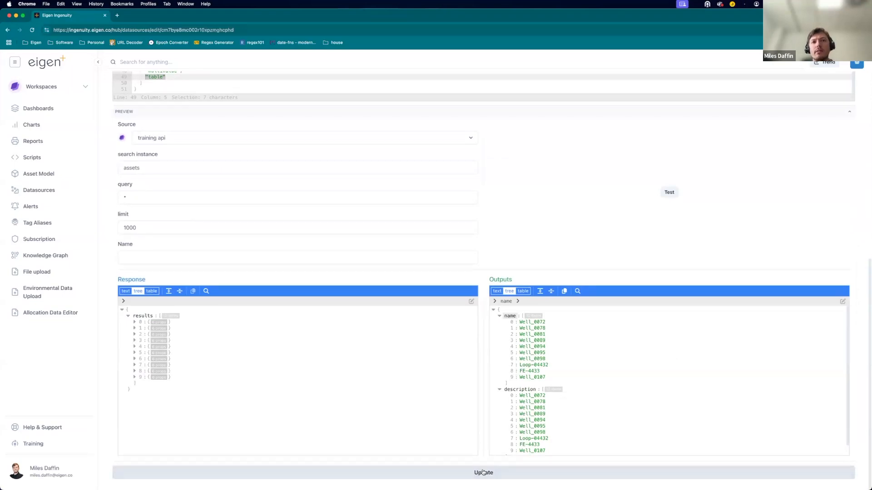
{"action": "left_click", "coordinate": [483, 472]}
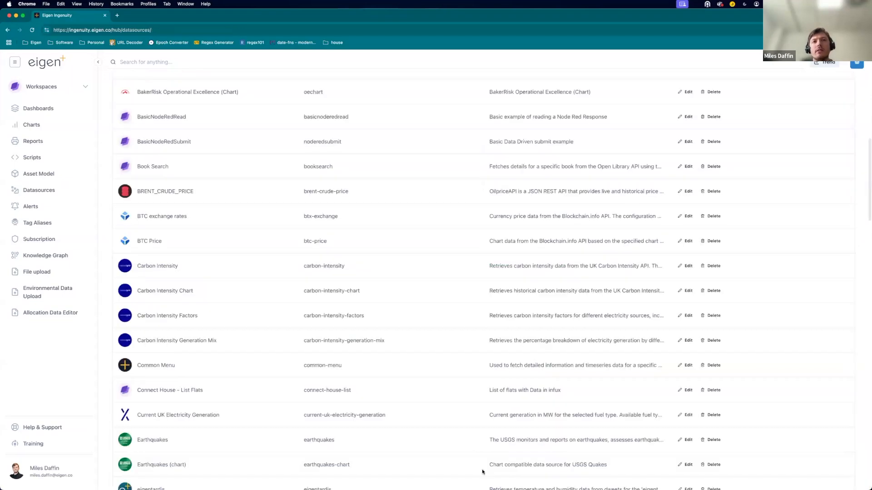
Locate the training api entry in the hub list, then open the subscription's Datasources page.
{"action": "scroll", "coordinate": [467, 407], "scroll_direction": "down", "scroll_amount": 10}
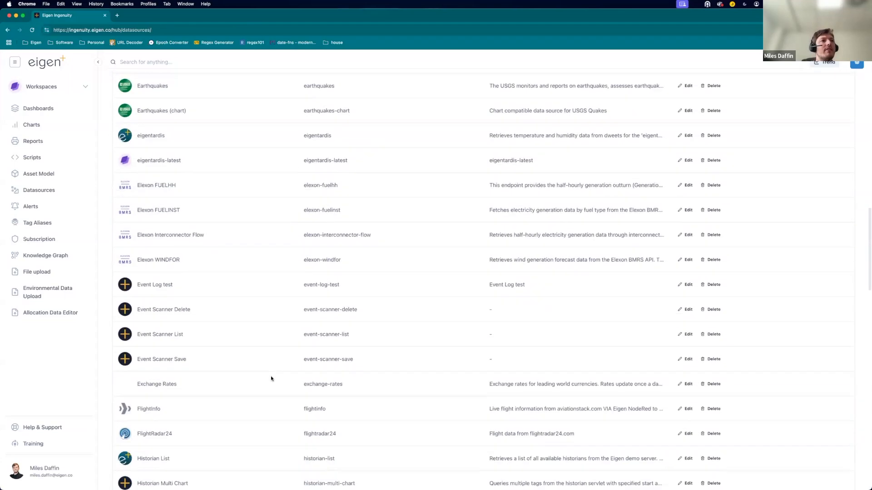
{"action": "scroll", "coordinate": [271, 378], "scroll_direction": "down", "scroll_amount": 6}
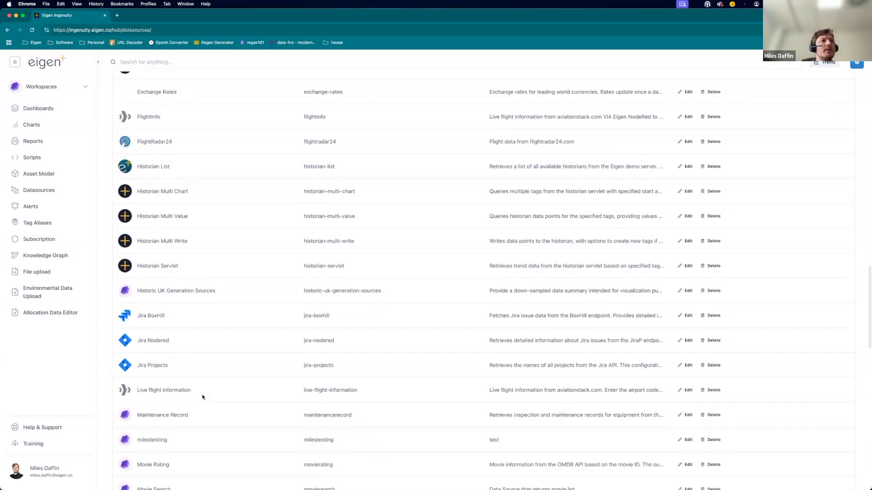
{"action": "scroll", "coordinate": [177, 373], "scroll_direction": "down", "scroll_amount": 7}
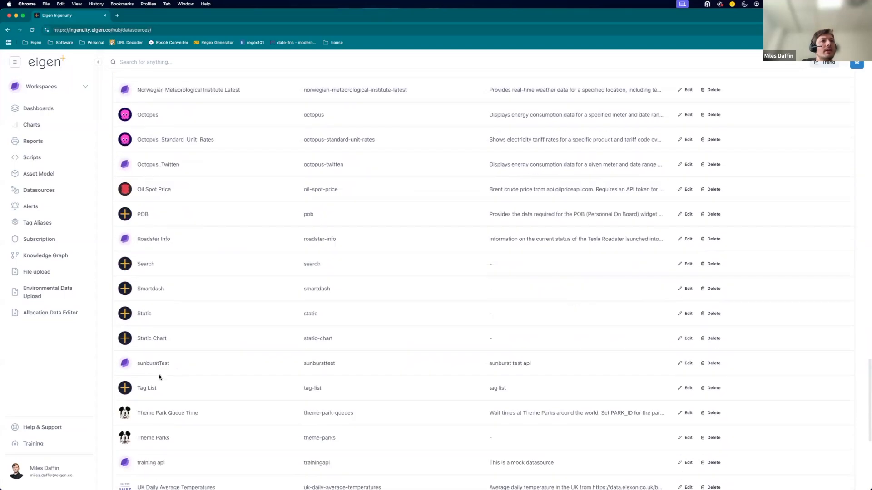
{"action": "scroll", "coordinate": [159, 408], "scroll_direction": "down", "scroll_amount": 1}
{"action": "left_click_drag", "start_coordinate": [166, 408], "coordinate": [139, 406]}
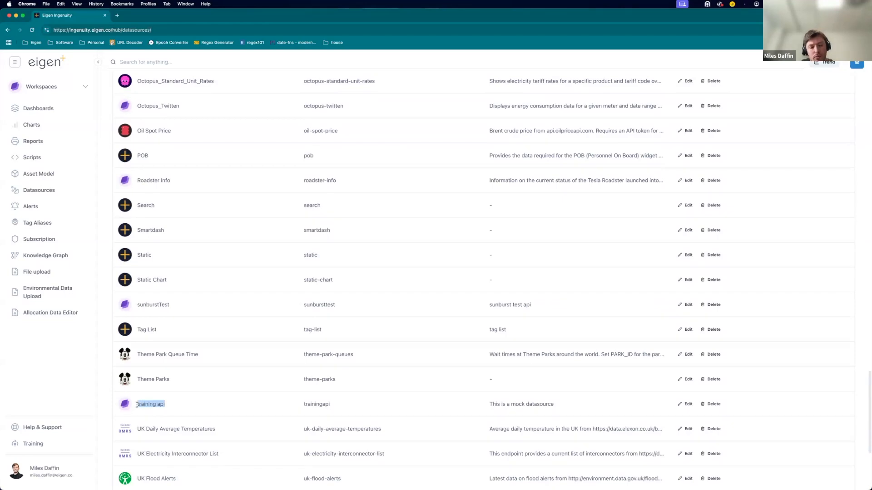
{"action": "left_click", "coordinate": [69, 382]}
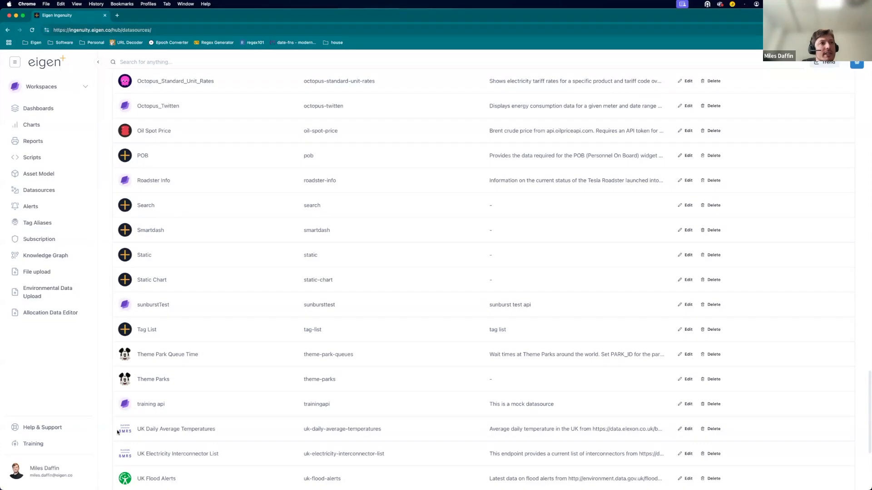
{"action": "left_click", "coordinate": [59, 195]}
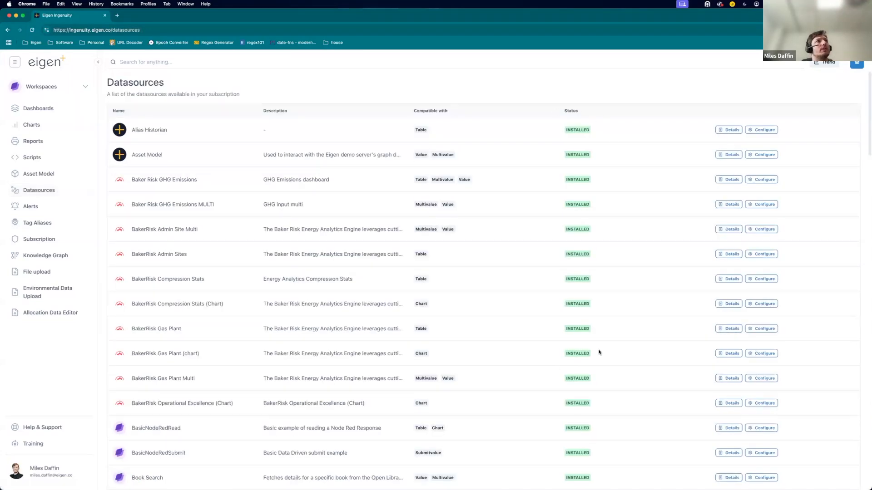
Open and close the details of the training api datasource.
{"action": "scroll", "coordinate": [543, 434], "scroll_direction": "down", "scroll_amount": 8}
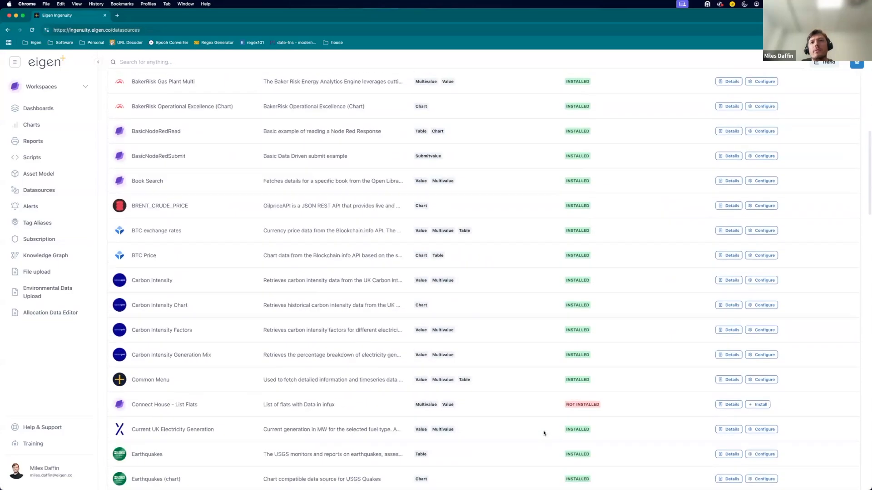
{"action": "scroll", "coordinate": [543, 433], "scroll_direction": "down", "scroll_amount": 13}
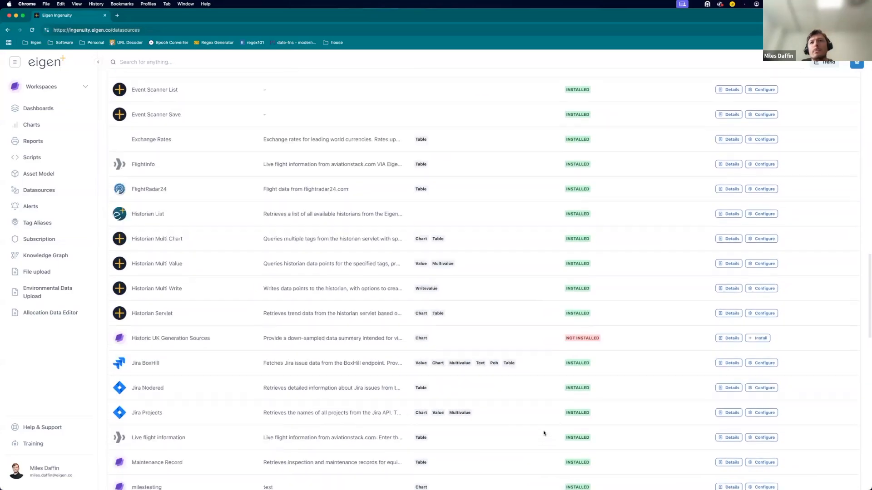
{"action": "scroll", "coordinate": [357, 287], "scroll_direction": "down", "scroll_amount": 10}
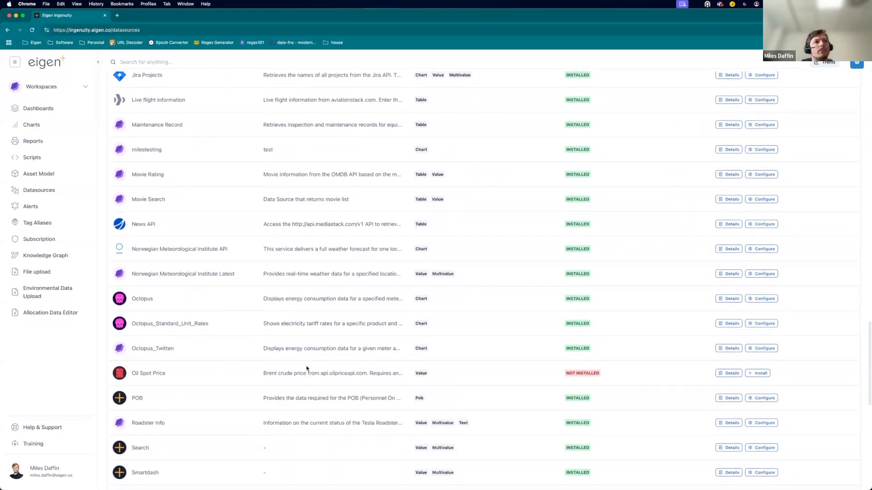
{"action": "scroll", "coordinate": [306, 368], "scroll_direction": "down", "scroll_amount": 2}
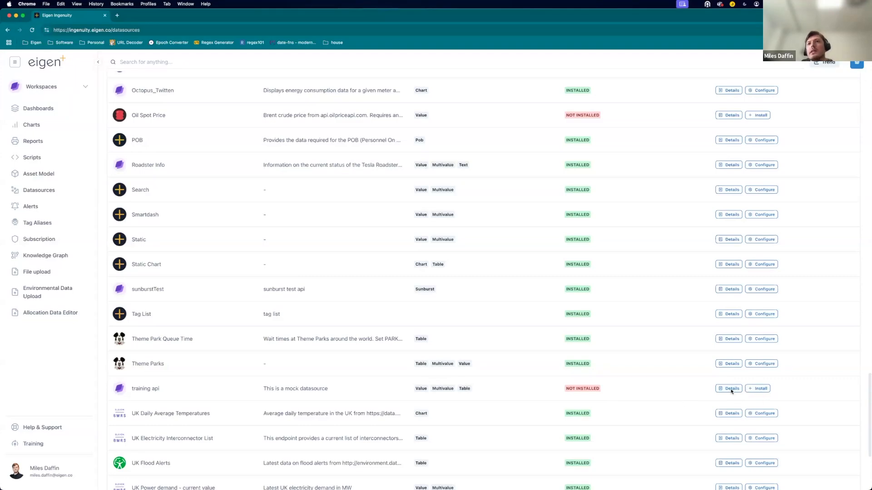
{"action": "left_click", "coordinate": [730, 391]}
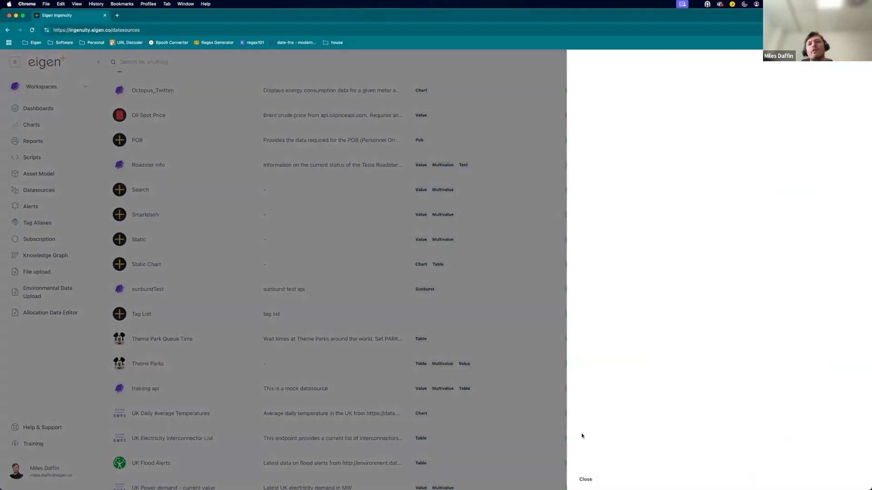
{"action": "left_click", "coordinate": [585, 479]}
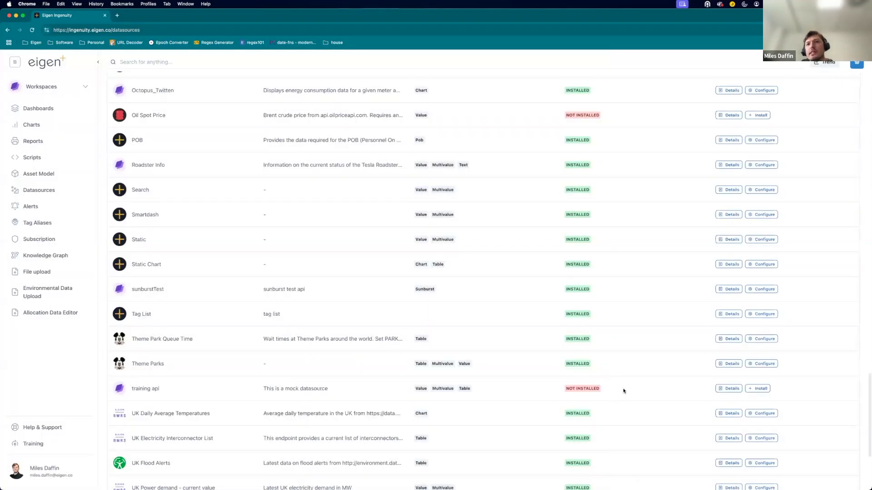
Install the training api datasource with a limit of 1000.
{"action": "left_click", "coordinate": [759, 389]}
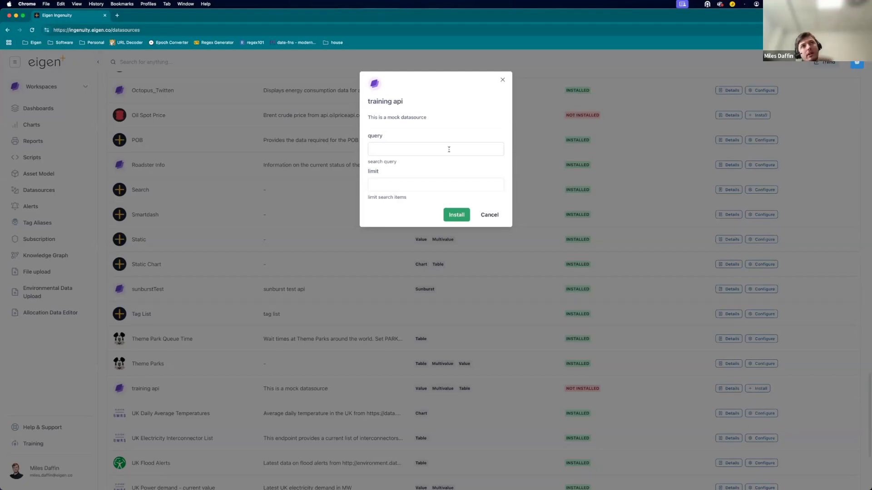
{"action": "left_click", "coordinate": [458, 216]}
{"action": "left_click", "coordinate": [420, 152]}
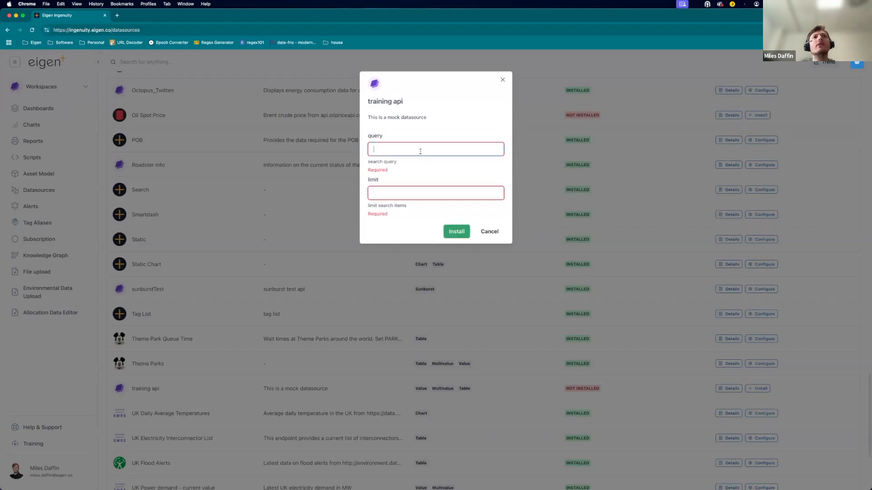
{"action": "left_click", "coordinate": [408, 196]}
{"action": "type", "text": "1000"}
{"action": "left_click", "coordinate": [447, 230]}
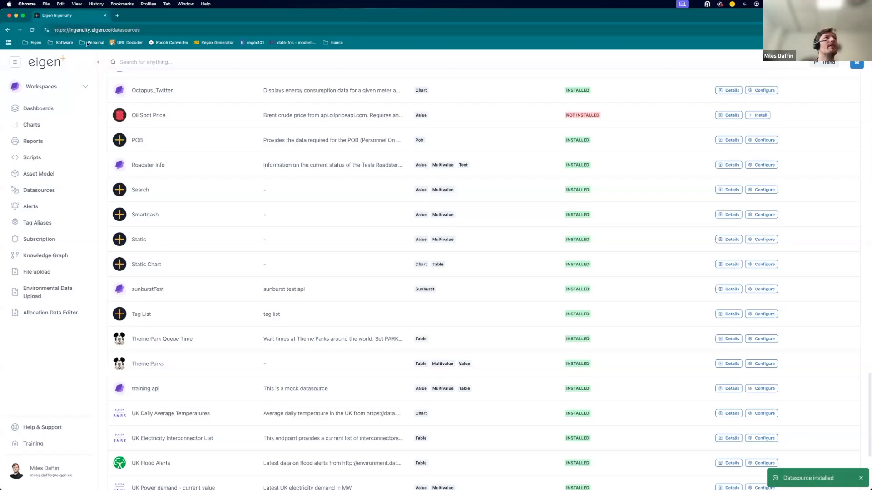
Go to the personal space and add a new page.
{"action": "left_click", "coordinate": [41, 86]}
{"action": "left_click", "coordinate": [43, 133]}
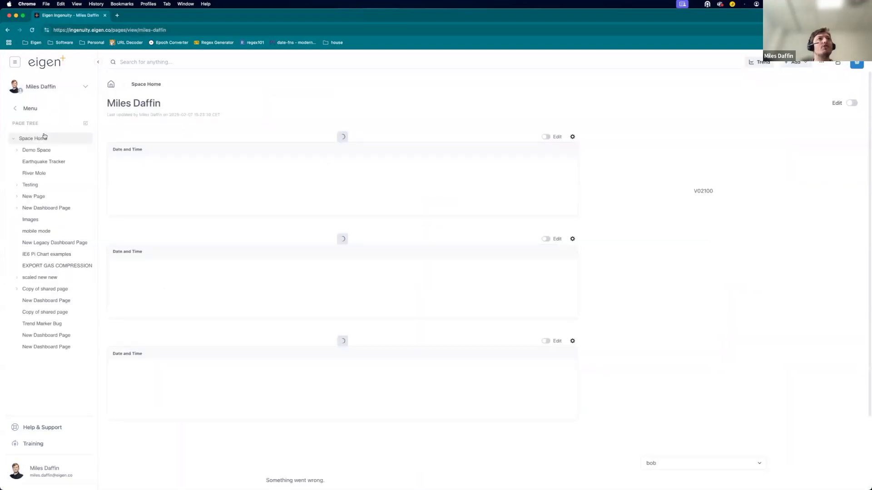
{"action": "left_click", "coordinate": [796, 62]}
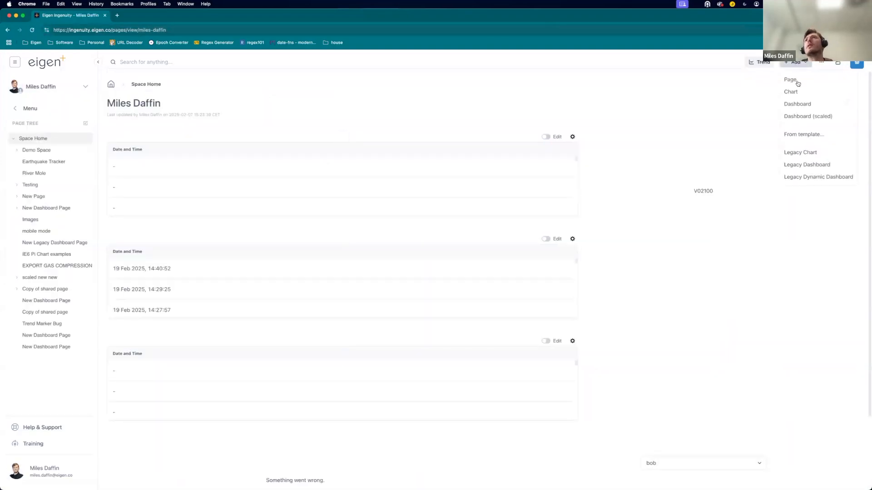
{"action": "left_click", "coordinate": [801, 83]}
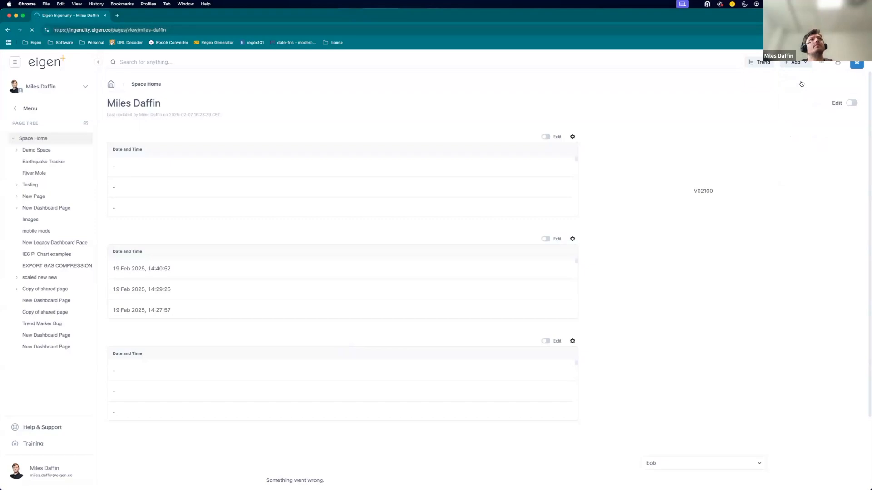
Rename the new page to Training Data sources.
{"action": "left_click", "coordinate": [837, 106]}
{"action": "left_click", "coordinate": [135, 106]}
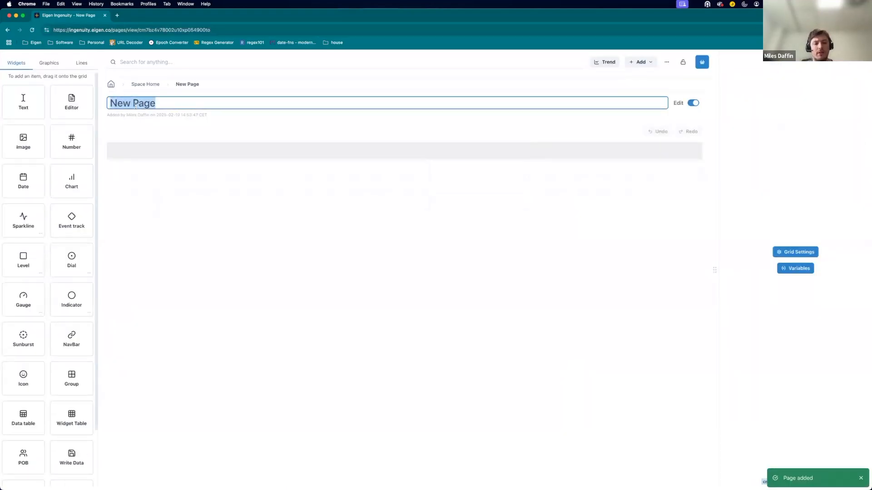
{"action": "type", "text": "Training Data sources"}
{"action": "key", "text": "Return"}
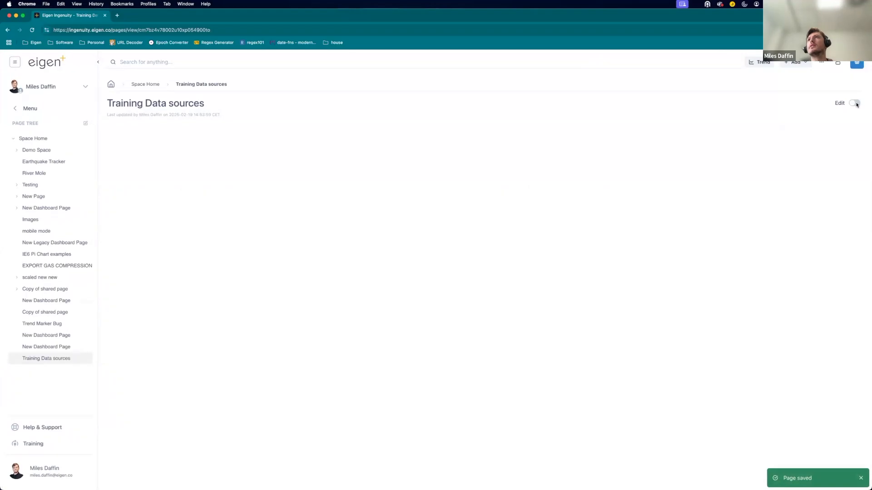
Enter edit mode and place a Data table widget on the page, resizing it to 15 by 9 grid units.
{"action": "left_click", "coordinate": [856, 104]}
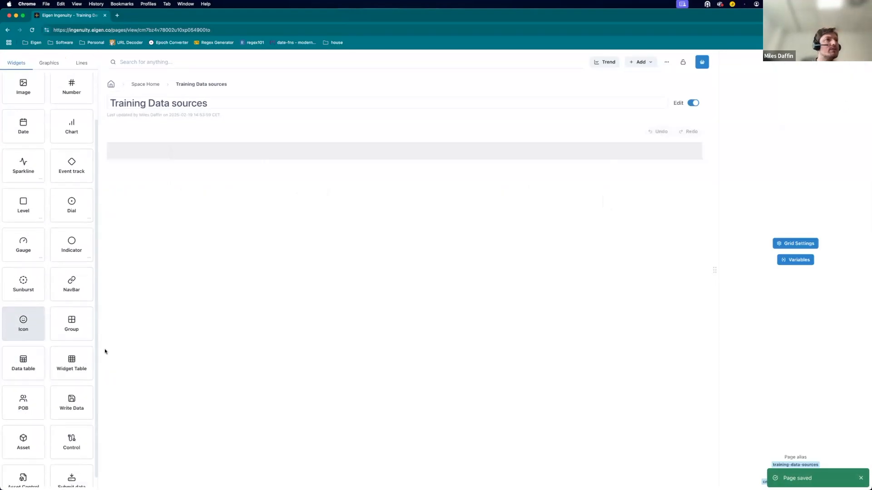
{"action": "left_click_drag", "start_coordinate": [23, 363], "coordinate": [163, 198]}
{"action": "left_click_drag", "start_coordinate": [356, 219], "coordinate": [480, 219]}
{"action": "left_click_drag", "start_coordinate": [291, 263], "coordinate": [292, 330]}
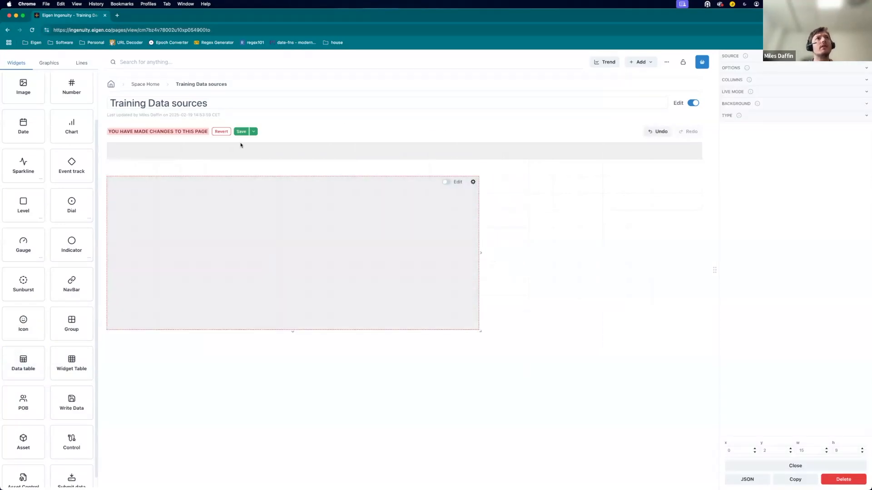
Set the data table's source to training api with search instance asset and save the page.
{"action": "left_click", "coordinate": [783, 80]}
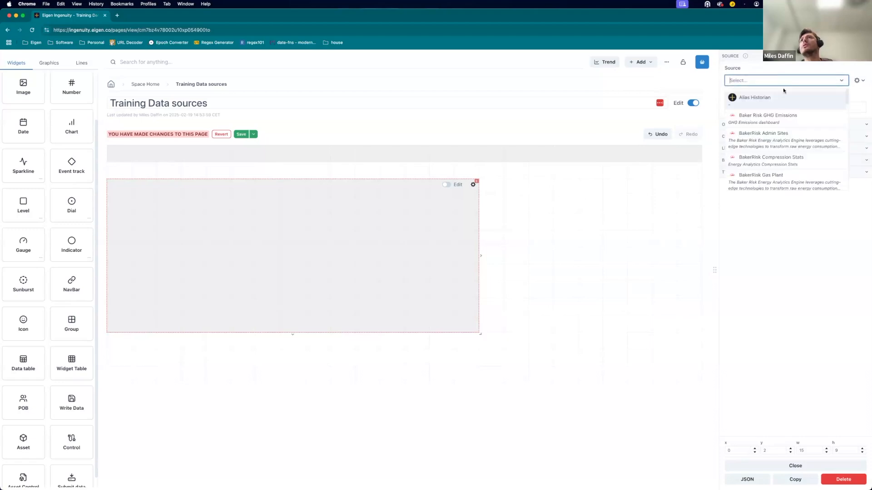
{"action": "scroll", "coordinate": [778, 116], "scroll_direction": "down", "scroll_amount": 3}
{"action": "scroll", "coordinate": [778, 118], "scroll_direction": "up", "scroll_amount": 3}
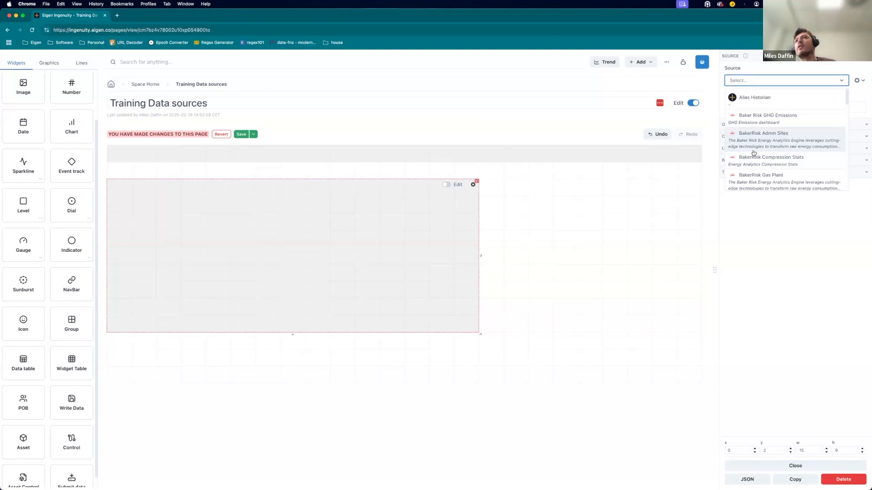
{"action": "scroll", "coordinate": [753, 153], "scroll_direction": "down", "scroll_amount": 5}
{"action": "scroll", "coordinate": [754, 153], "scroll_direction": "down", "scroll_amount": 5}
{"action": "scroll", "coordinate": [753, 152], "scroll_direction": "down", "scroll_amount": 5}
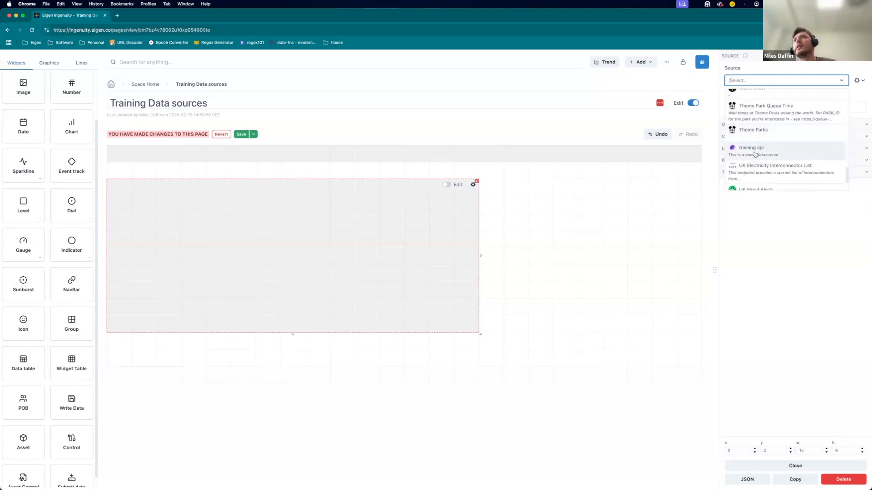
{"action": "left_click", "coordinate": [754, 149]}
{"action": "left_click", "coordinate": [746, 108]}
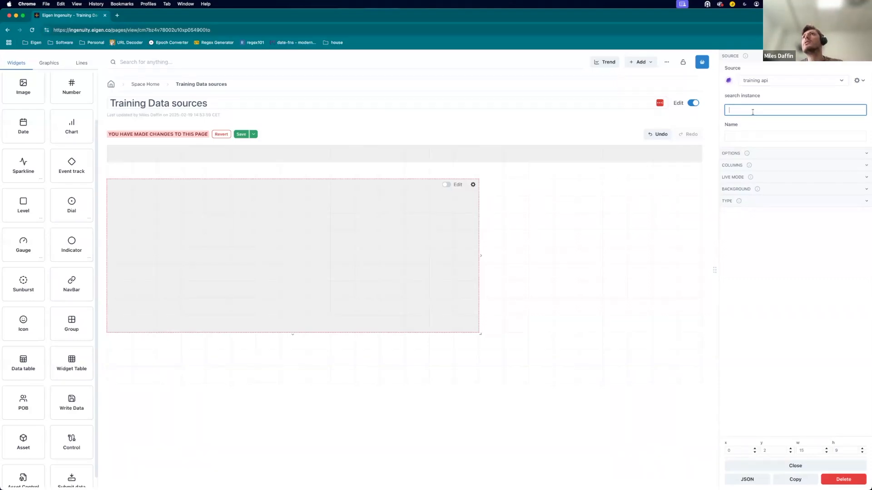
{"action": "type", "text": "asset"}
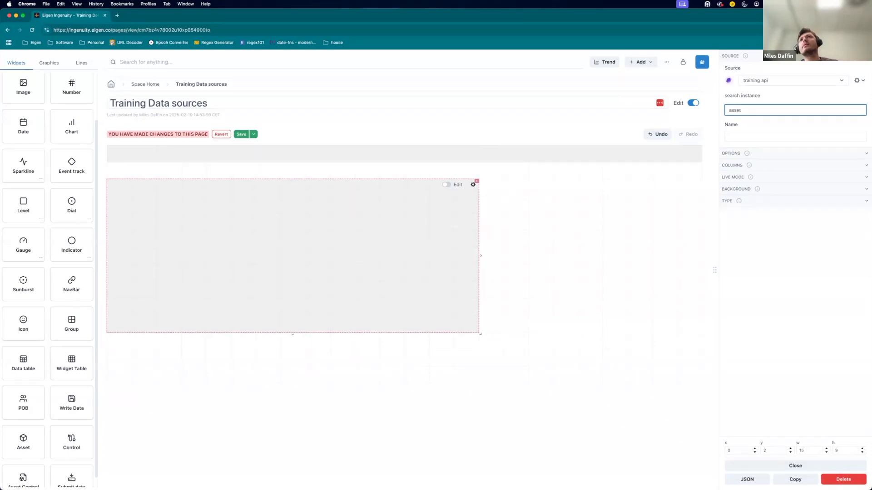
{"action": "left_click", "coordinate": [245, 135]}
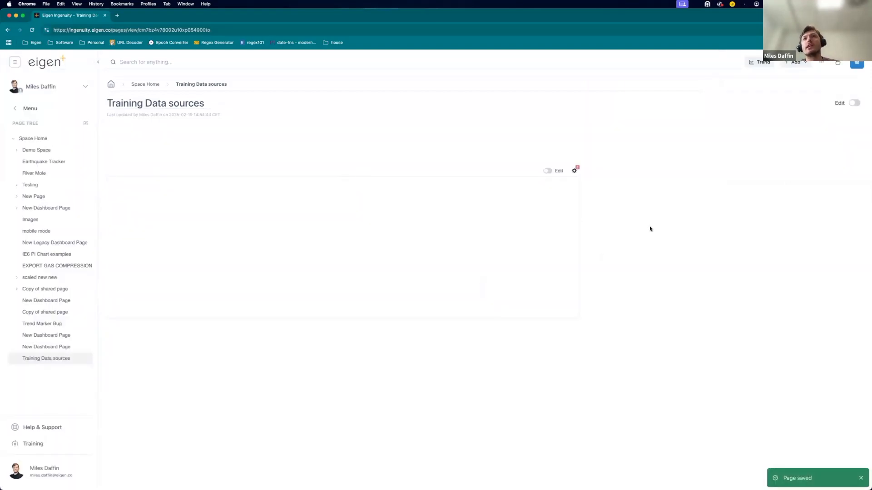
Open the browser developer tools' network panel, reload, and inspect the failing query requests' headers and payload.
{"action": "right_click", "coordinate": [624, 217]}
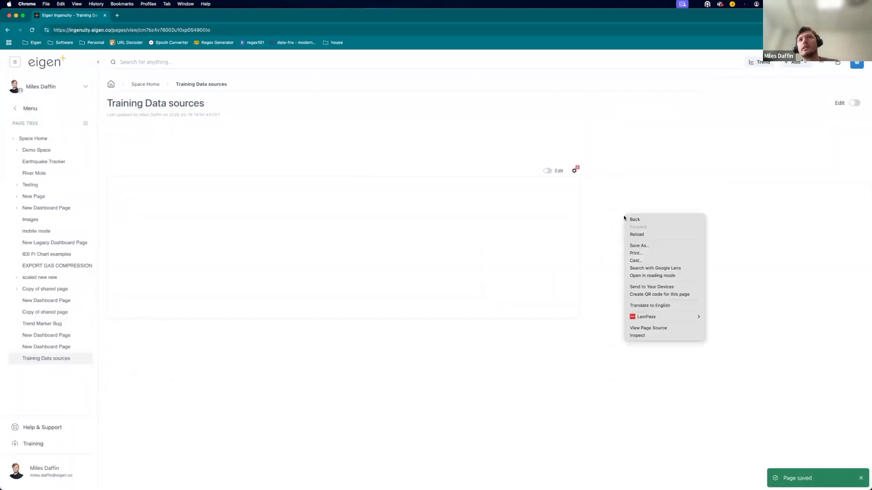
{"action": "left_click", "coordinate": [636, 335]}
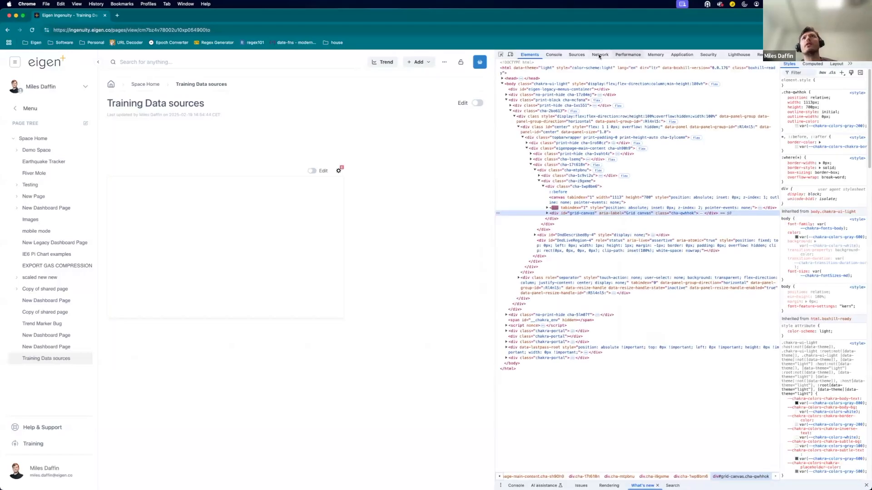
{"action": "left_click", "coordinate": [600, 54]}
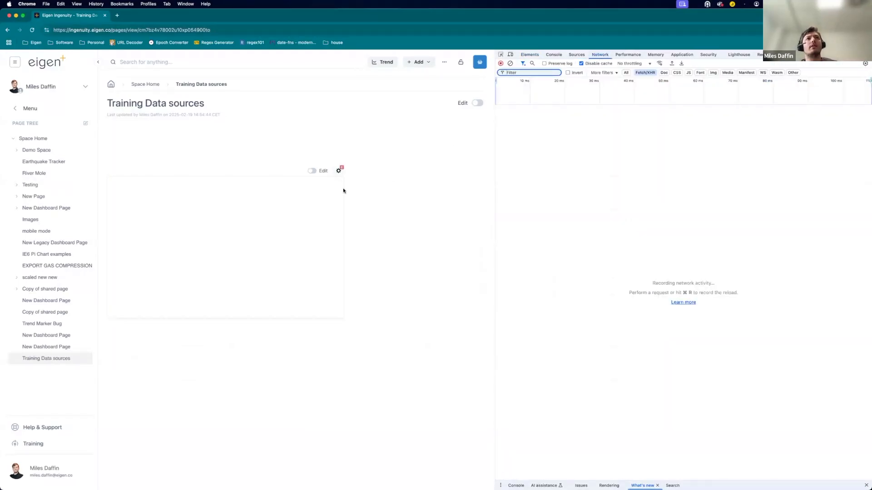
{"action": "key", "text": "super+r"}
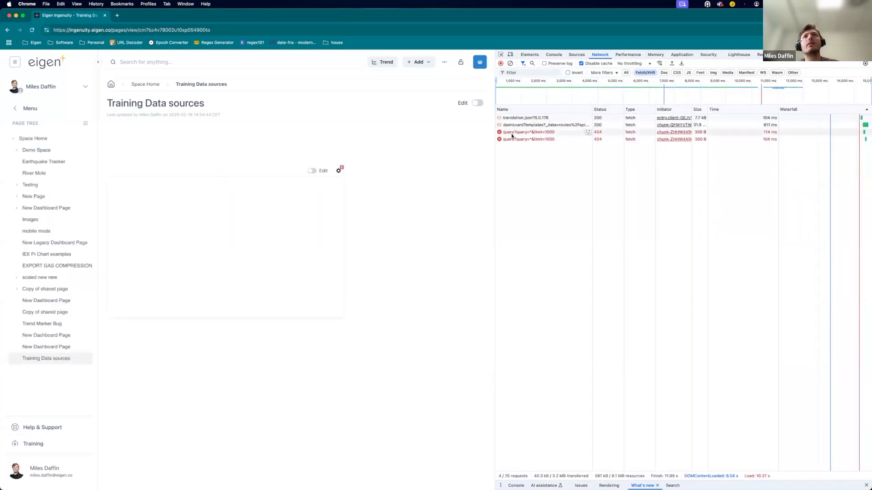
{"action": "left_click", "coordinate": [522, 132]}
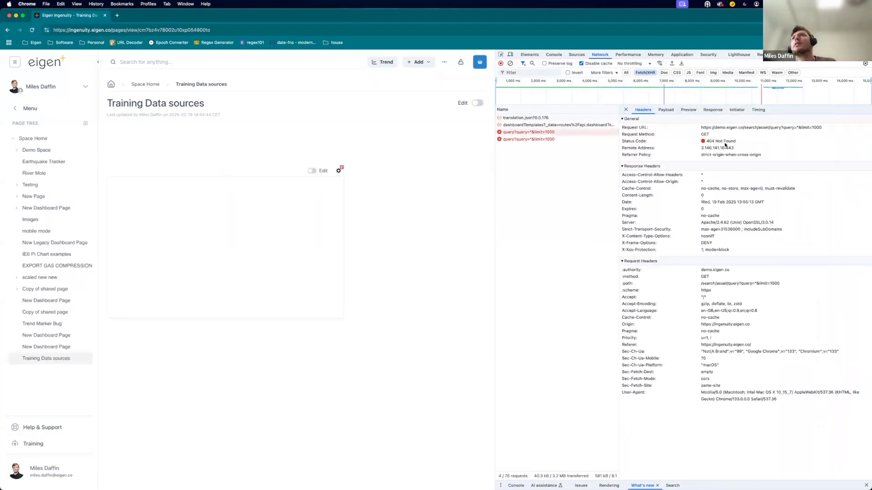
{"action": "left_click", "coordinate": [671, 111]}
{"action": "left_click", "coordinate": [687, 110]}
{"action": "left_click", "coordinate": [666, 111]}
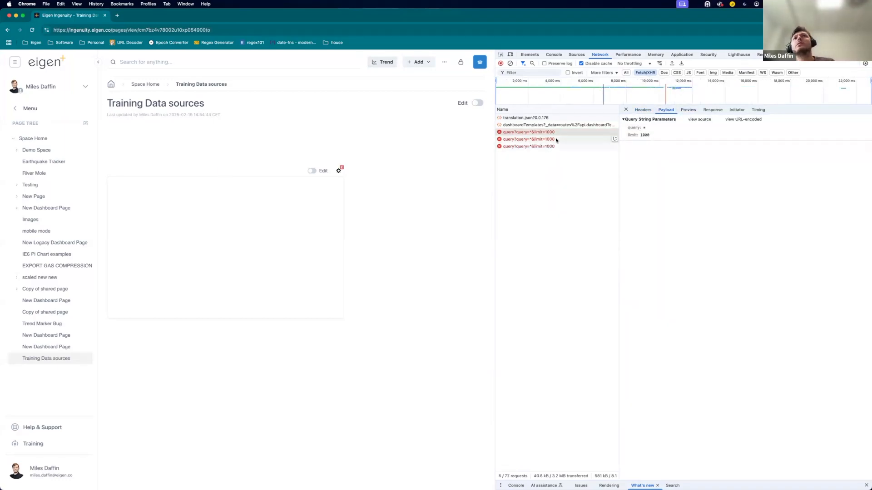
{"action": "left_click", "coordinate": [552, 143]}
{"action": "left_click", "coordinate": [642, 110]}
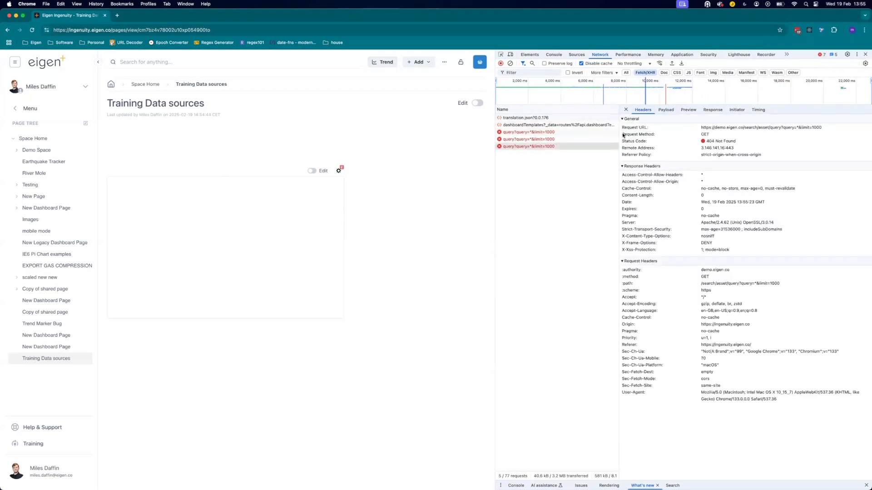
{"action": "left_click", "coordinate": [555, 140]}
{"action": "left_click", "coordinate": [553, 133]}
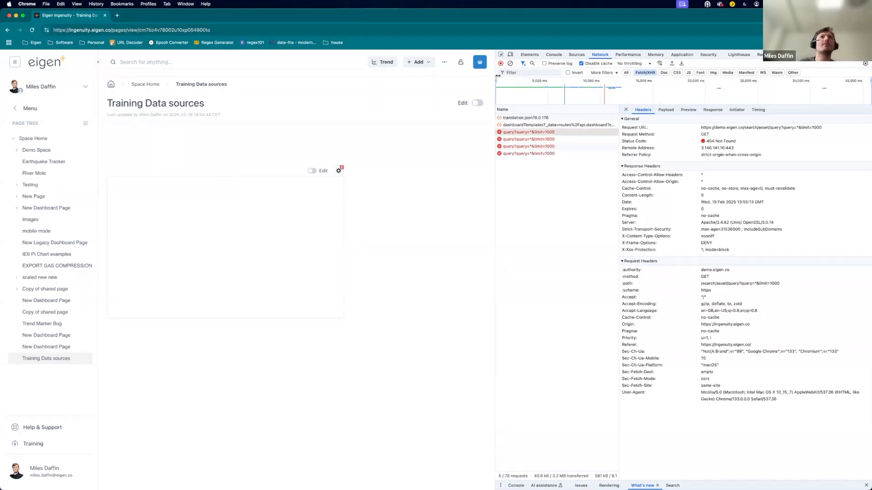
Edit the training api datasource template so the query input is not hidden and the instance input is configurable, then update it.
{"action": "left_click", "coordinate": [27, 472]}
{"action": "left_click", "coordinate": [43, 369]}
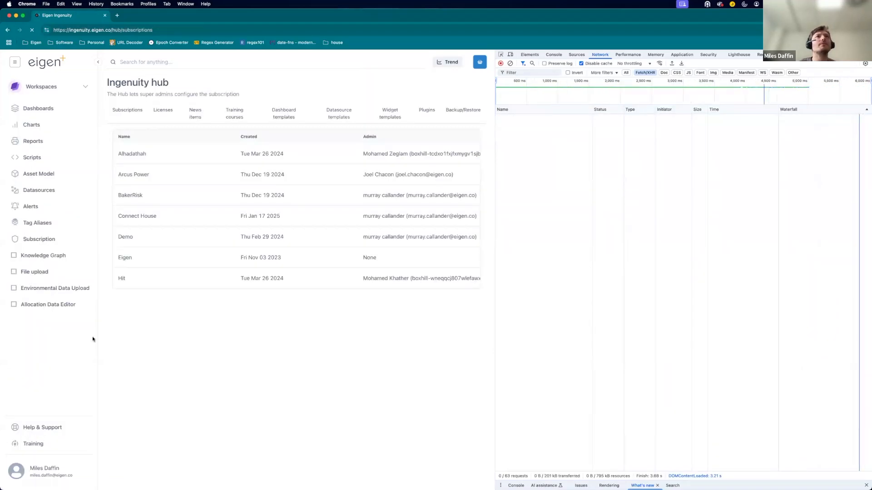
{"action": "left_click", "coordinate": [344, 109]}
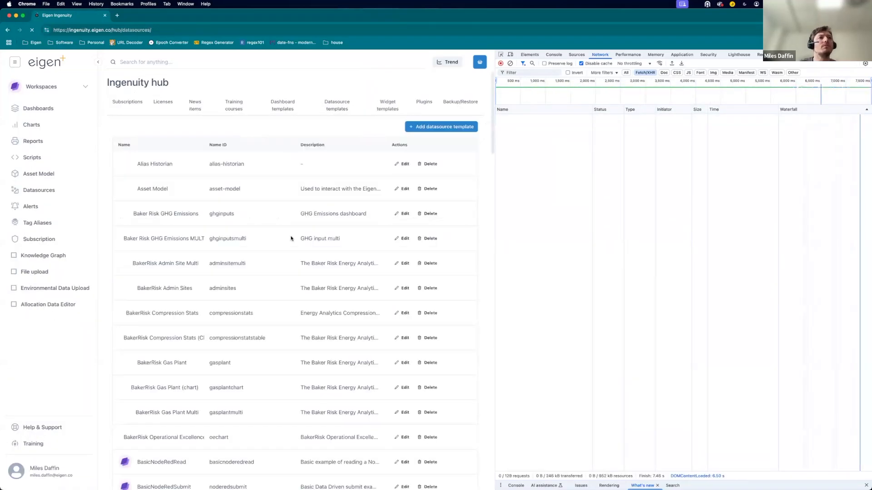
{"action": "scroll", "coordinate": [259, 411], "scroll_direction": "down", "scroll_amount": 15}
{"action": "scroll", "coordinate": [241, 289], "scroll_direction": "down", "scroll_amount": 10}
{"action": "scroll", "coordinate": [233, 365], "scroll_direction": "down", "scroll_amount": 12}
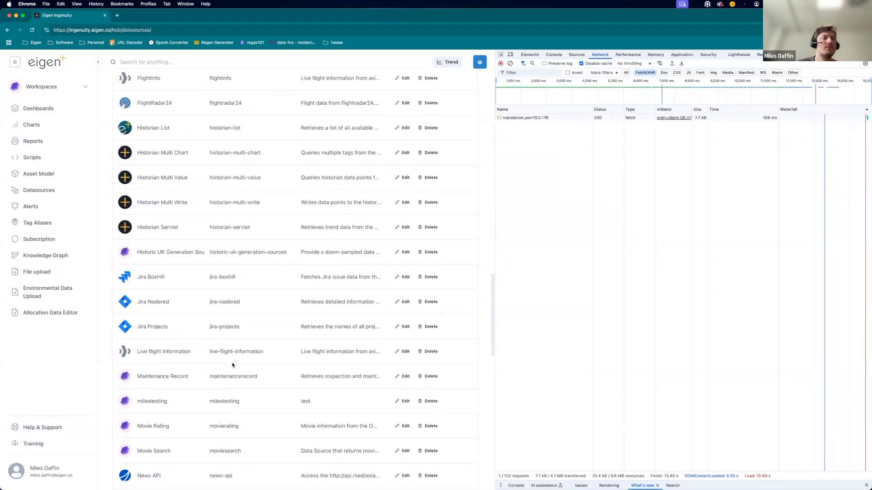
{"action": "scroll", "coordinate": [233, 365], "scroll_direction": "down", "scroll_amount": 3}
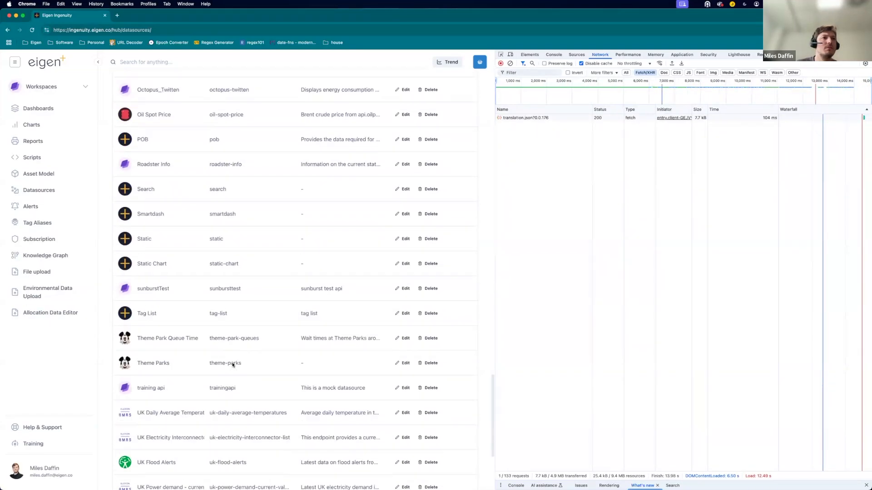
{"action": "left_click", "coordinate": [405, 385]}
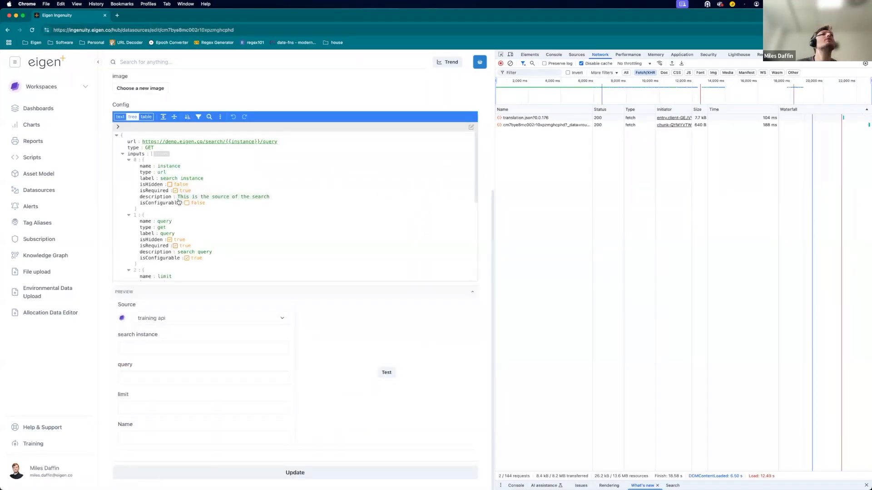
{"action": "scroll", "coordinate": [173, 211], "scroll_direction": "down", "scroll_amount": 1}
{"action": "left_click", "coordinate": [169, 222]}
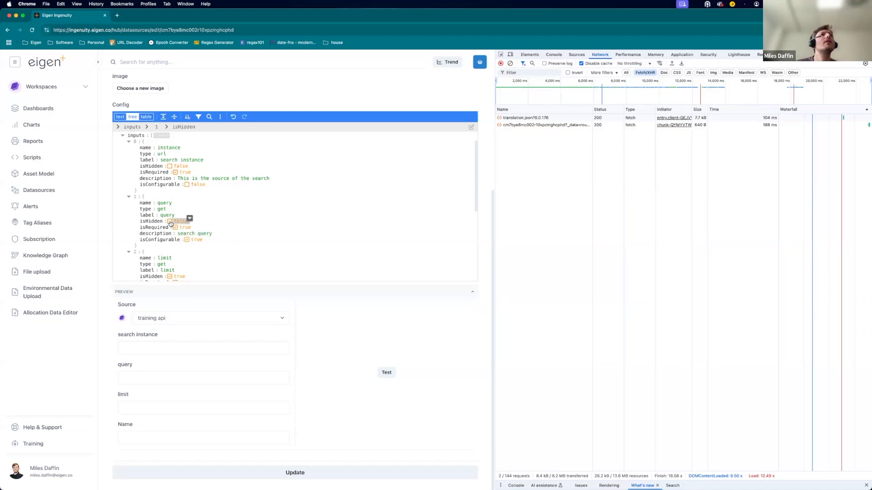
{"action": "scroll", "coordinate": [188, 197], "scroll_direction": "up", "scroll_amount": 1}
{"action": "left_click", "coordinate": [187, 191]}
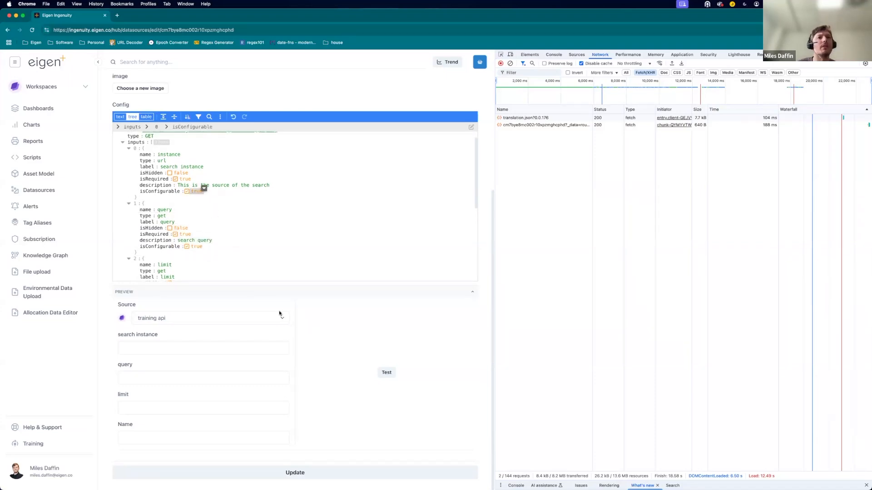
{"action": "left_click", "coordinate": [293, 472]}
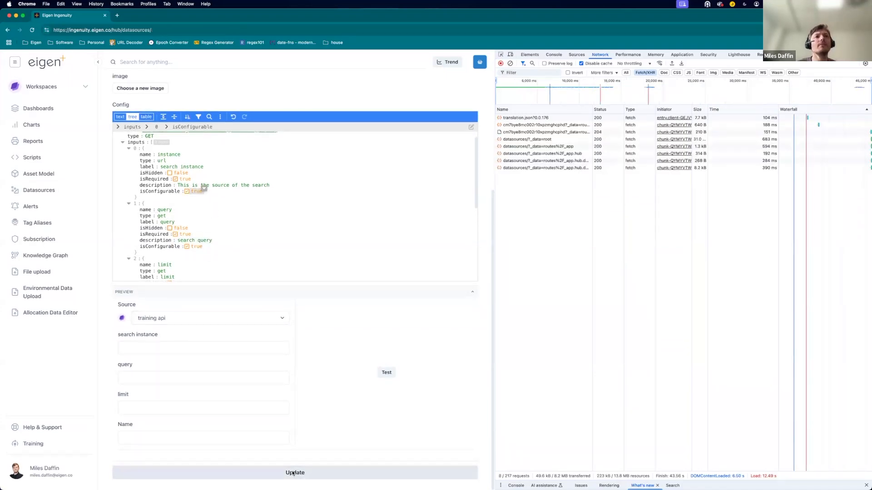
Reopen the Training Data sources page in a new tab, enter edit mode, and add a data table column named Name with a primary output.
{"action": "left_click", "coordinate": [69, 85]}
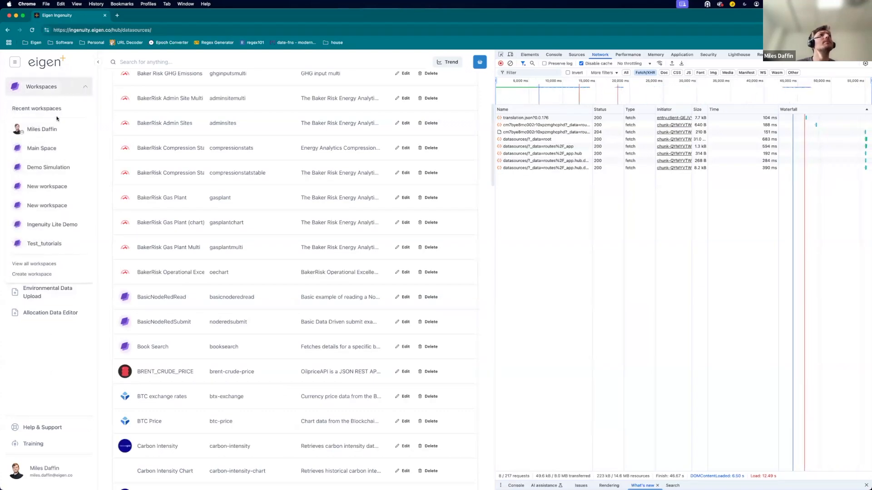
{"action": "right_click", "coordinate": [53, 127]}
{"action": "left_click", "coordinate": [59, 132]}
{"action": "left_click", "coordinate": [136, 15]}
{"action": "left_click", "coordinate": [31, 360]}
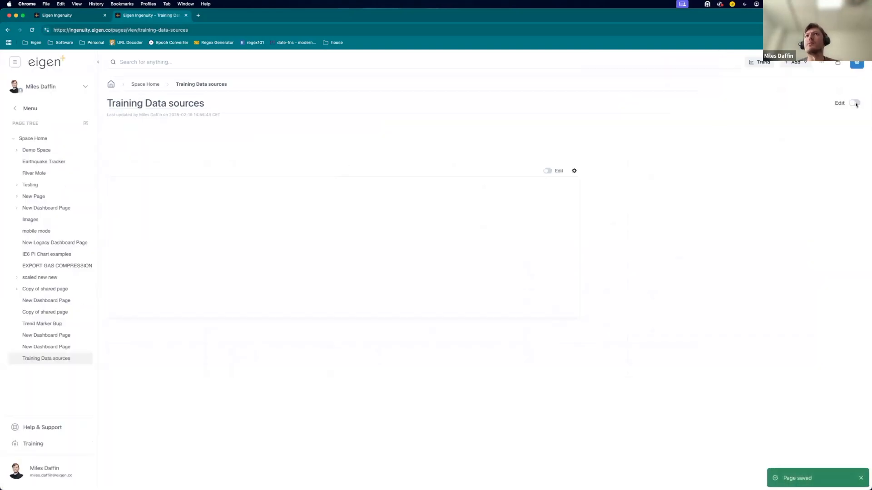
{"action": "left_click", "coordinate": [854, 104]}
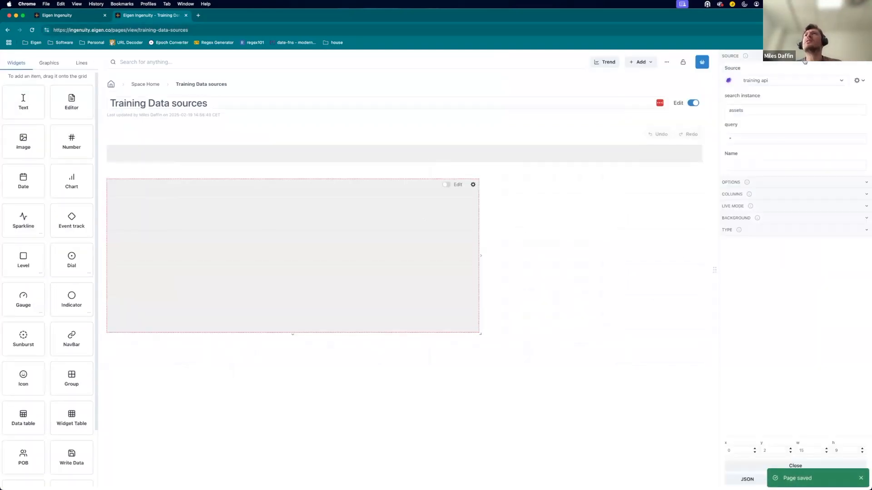
{"action": "left_click", "coordinate": [771, 194]}
{"action": "left_click", "coordinate": [769, 219]}
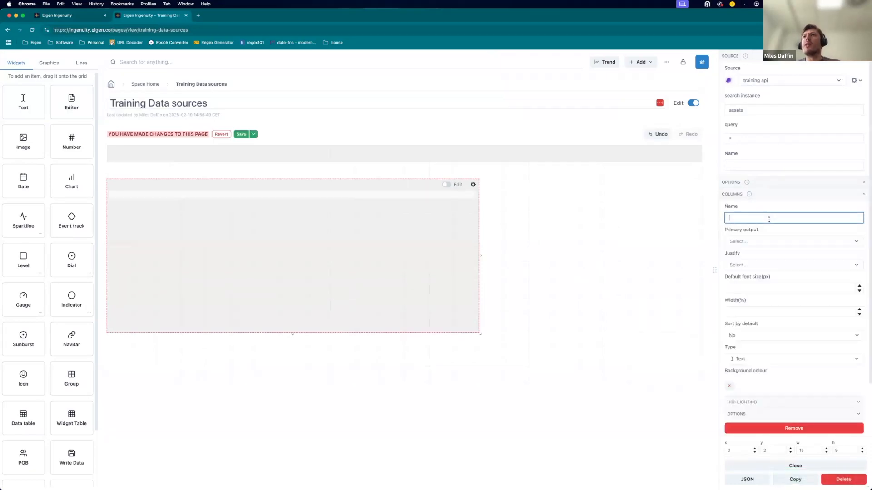
{"action": "type", "text": "Name"}
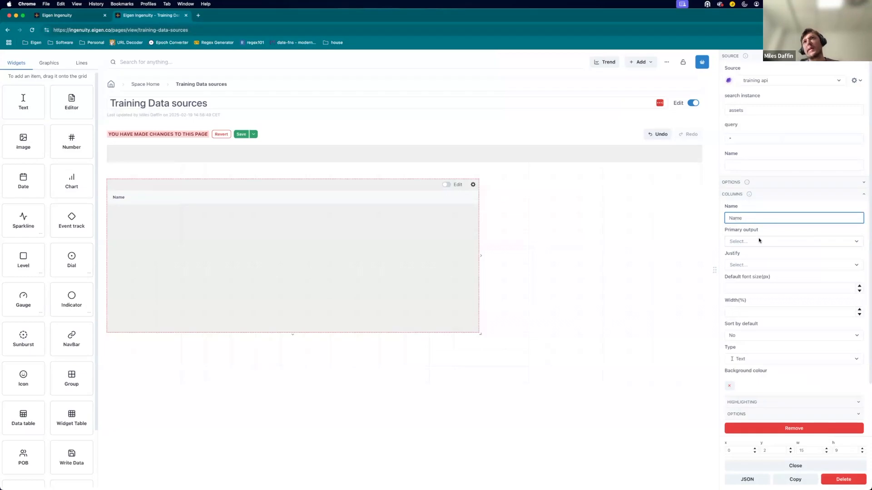
{"action": "left_click", "coordinate": [758, 240]}
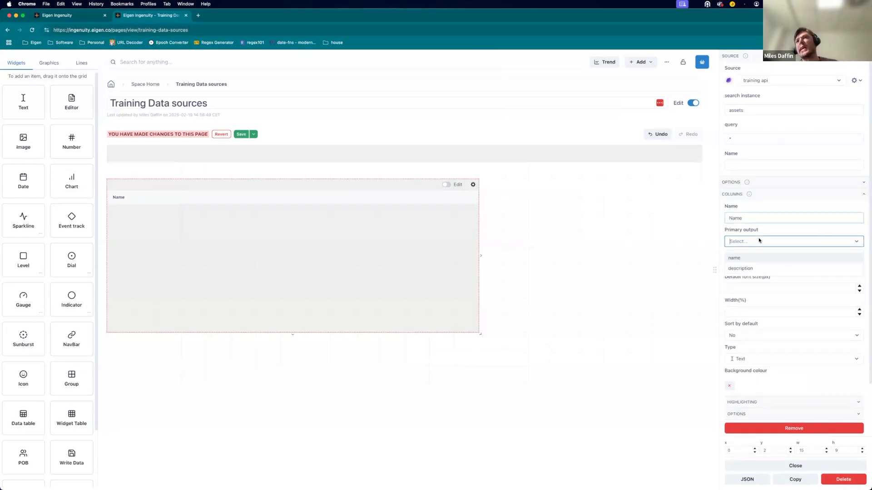
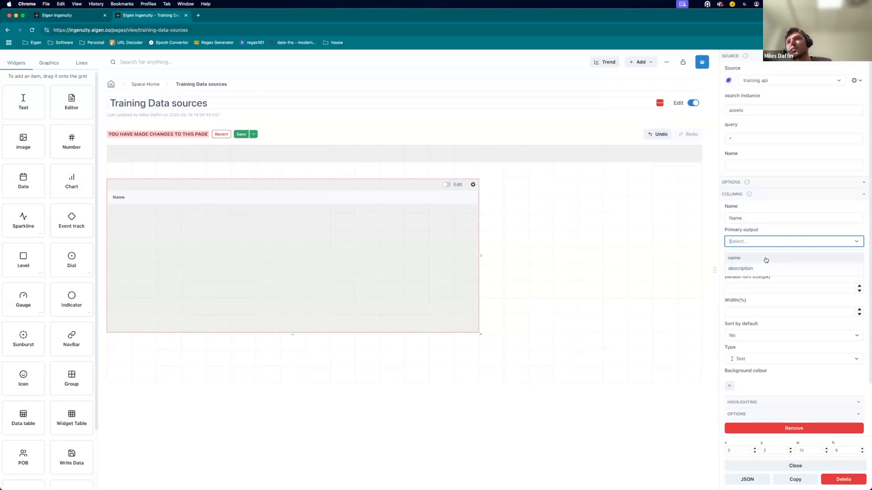
Map the Name column to the name output, add a Description column mapped to description, and save the page.
{"action": "left_click", "coordinate": [765, 258]}
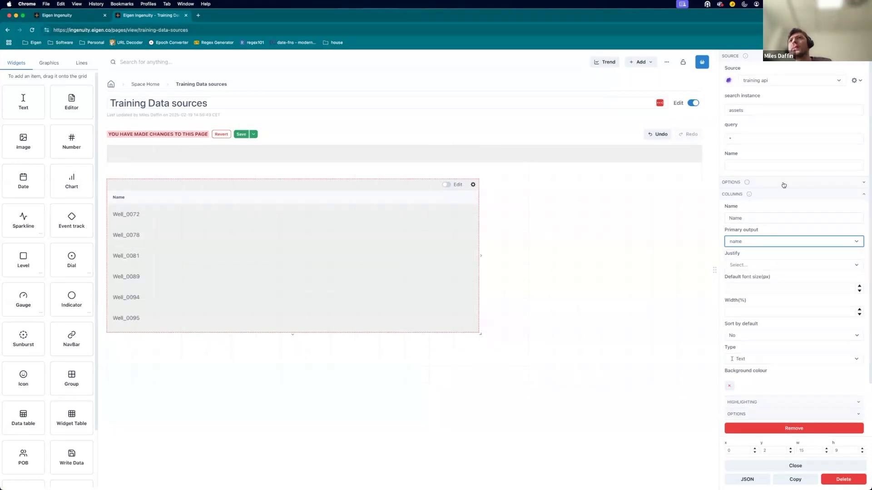
{"action": "scroll", "coordinate": [784, 411], "scroll_direction": "down", "scroll_amount": 3}
{"action": "left_click", "coordinate": [797, 389]}
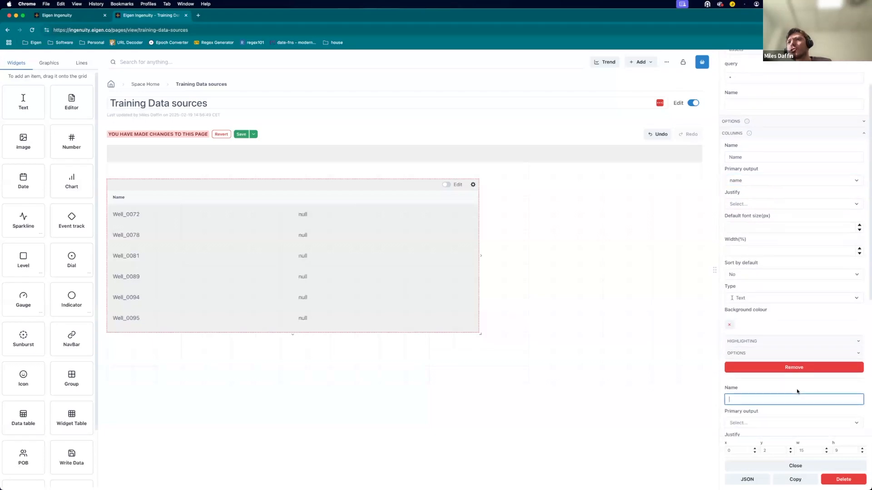
{"action": "scroll", "coordinate": [785, 359], "scroll_direction": "down", "scroll_amount": 3}
{"action": "type", "text": "De"}
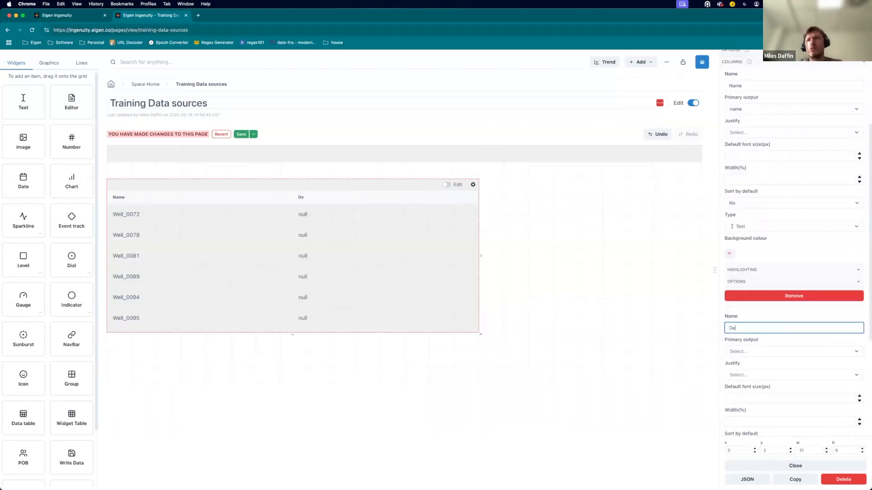
{"action": "type", "text": "scription"}
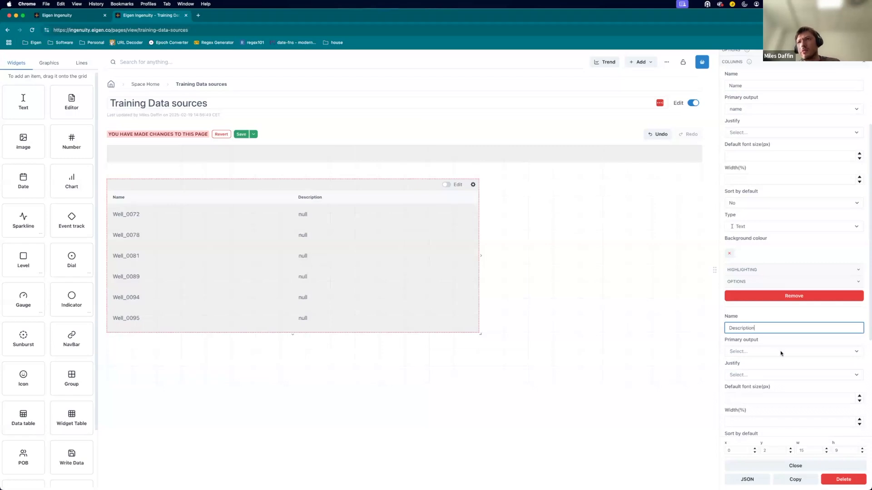
{"action": "left_click", "coordinate": [781, 353]}
{"action": "left_click", "coordinate": [776, 380]}
{"action": "scroll", "coordinate": [754, 375], "scroll_direction": "down", "scroll_amount": 3}
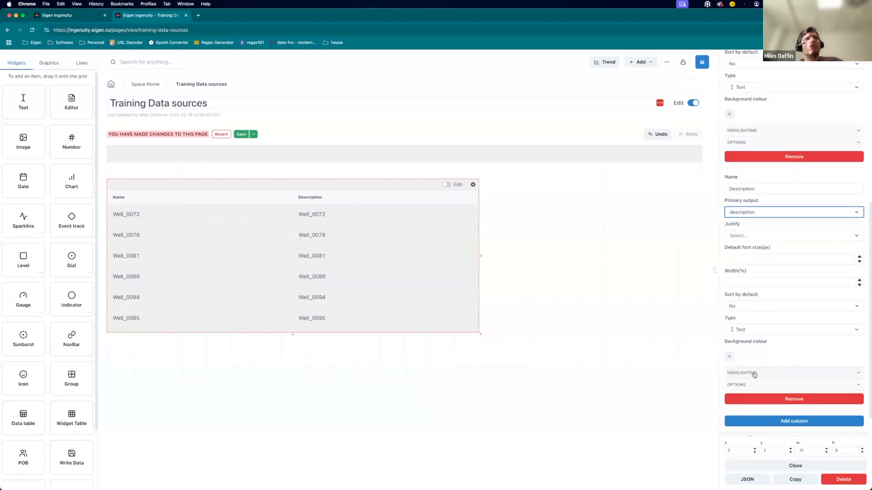
{"action": "left_click", "coordinate": [240, 134]}
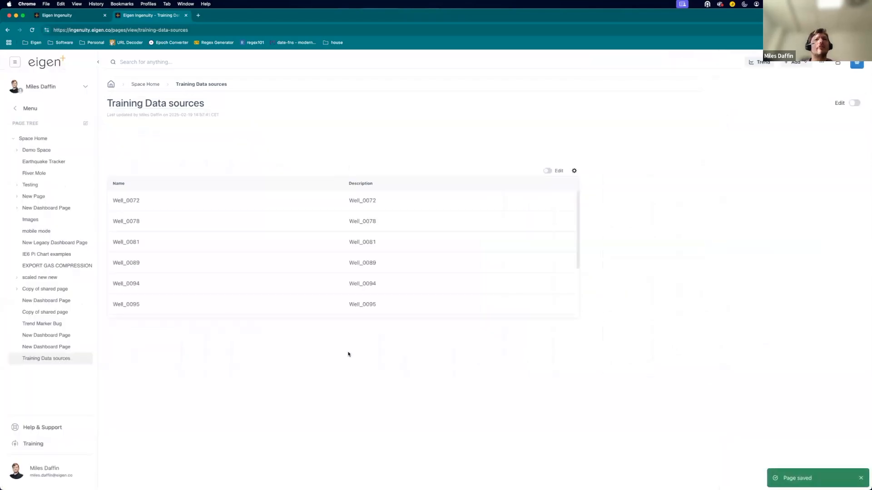
Open the developer tools' network panel, reload the page, and inspect the search query request's URL.
{"action": "right_click", "coordinate": [348, 352]}
{"action": "left_click", "coordinate": [368, 471]}
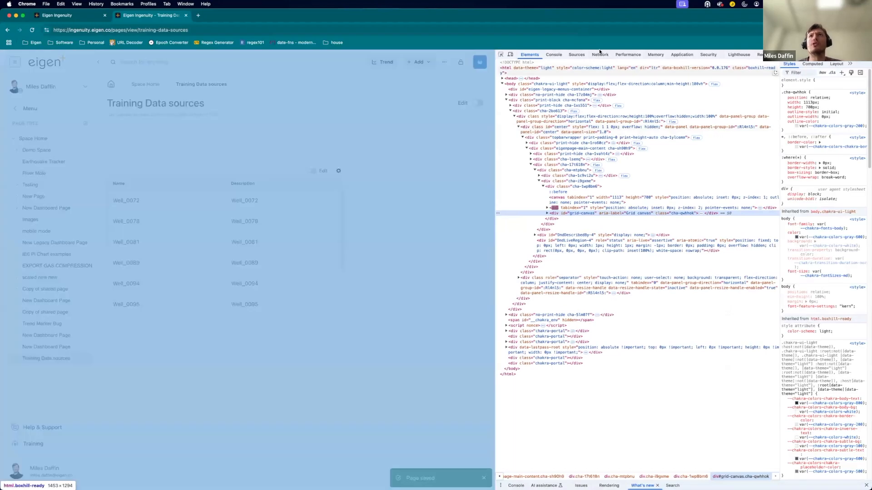
{"action": "left_click", "coordinate": [599, 54]}
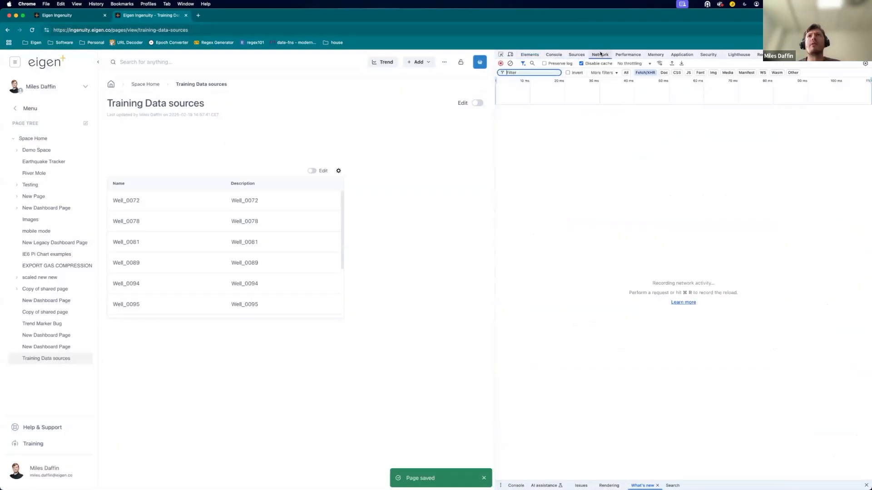
{"action": "key", "text": "super+r"}
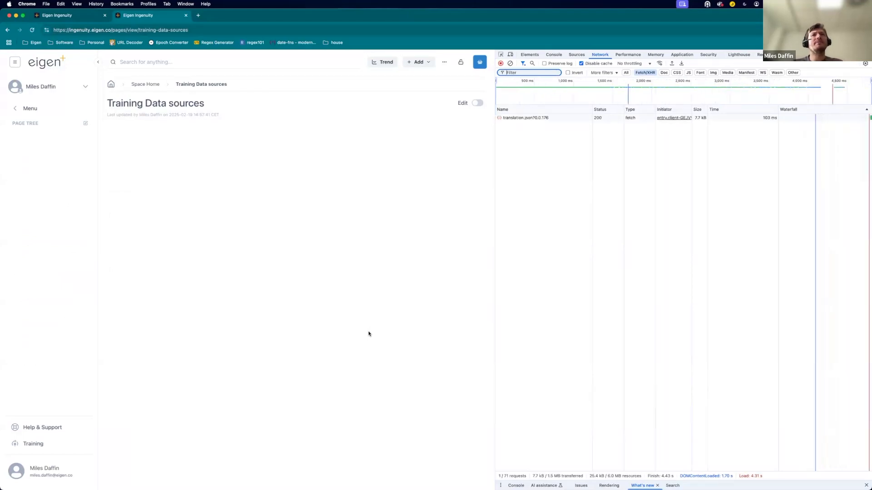
{"action": "left_click", "coordinate": [526, 133]}
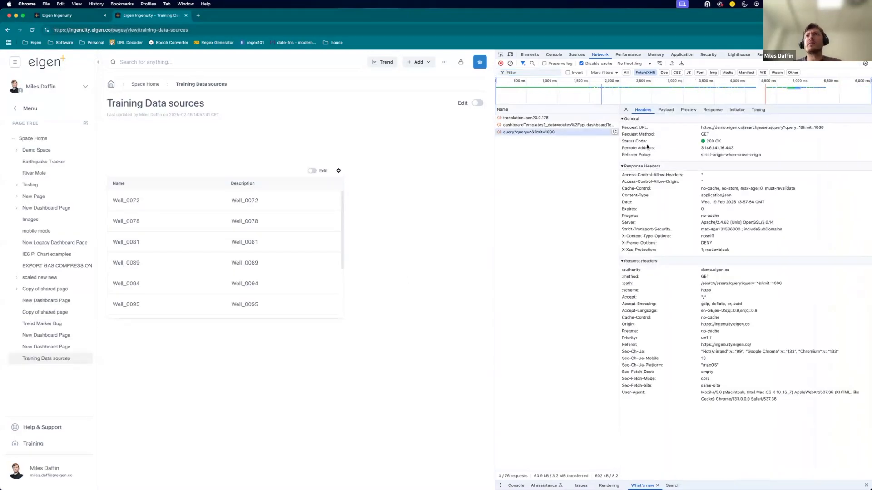
{"action": "double_click", "coordinate": [763, 130]}
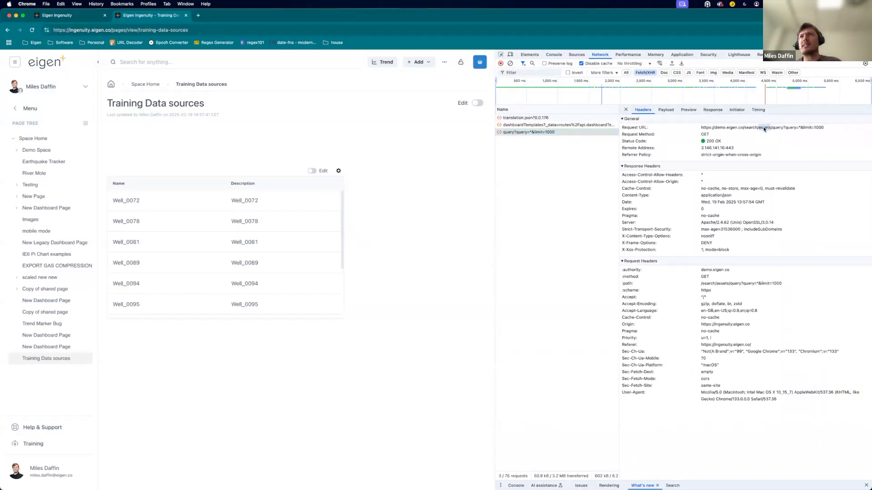
{"action": "left_click_drag", "start_coordinate": [785, 129], "coordinate": [800, 128]}
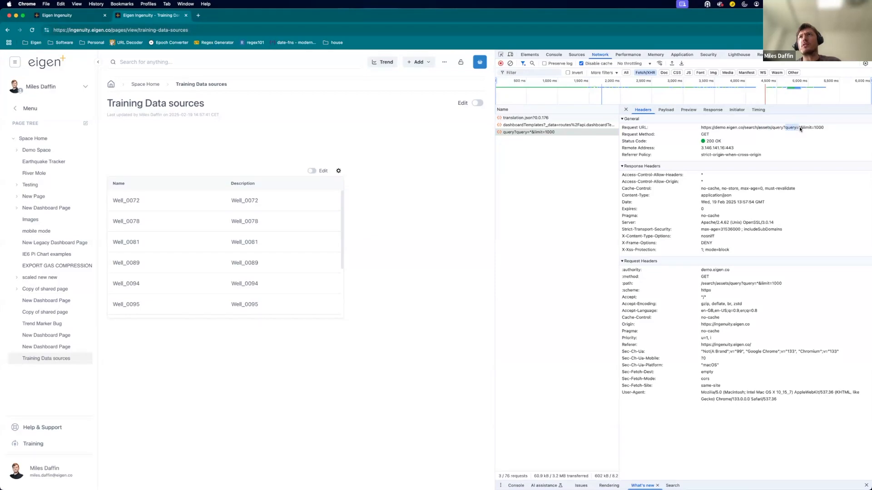
{"action": "double_click", "coordinate": [765, 130]}
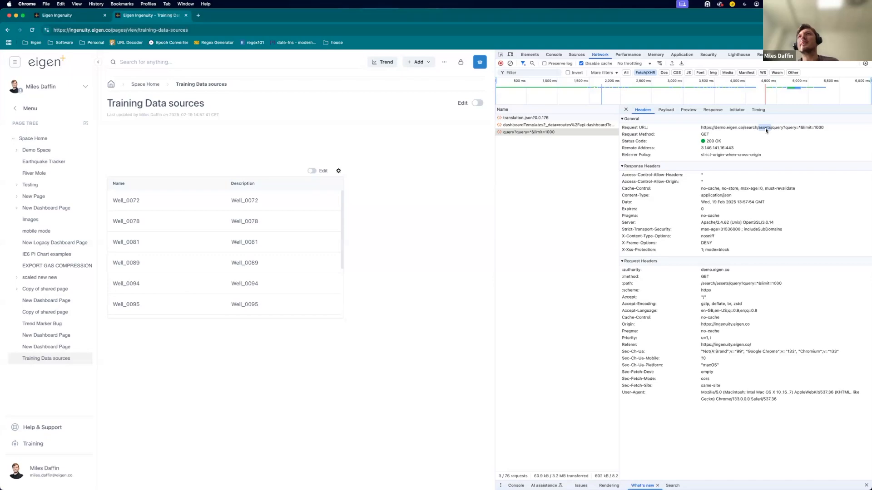
Enter edit mode and duplicate the data table, placing the copy below the original.
{"action": "left_click", "coordinate": [477, 103]}
{"action": "left_click", "coordinate": [195, 253]}
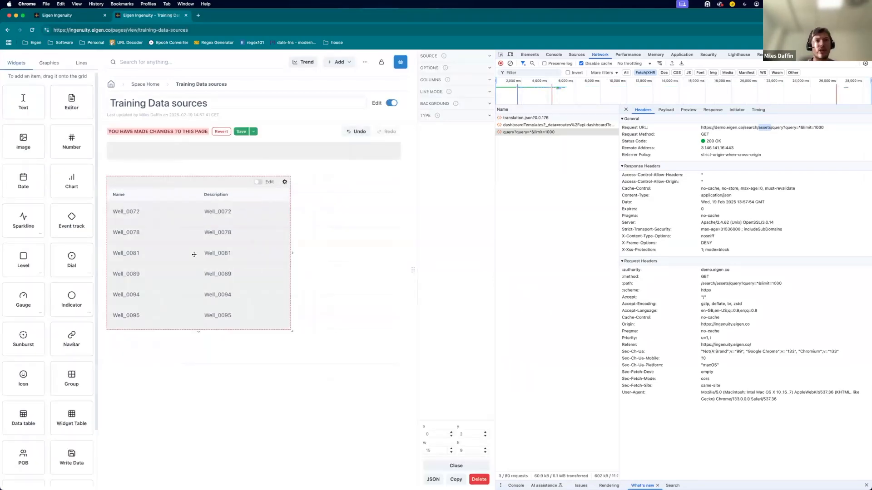
{"action": "left_click", "coordinate": [456, 480]}
{"action": "left_click_drag", "start_coordinate": [240, 391], "coordinate": [242, 405]}
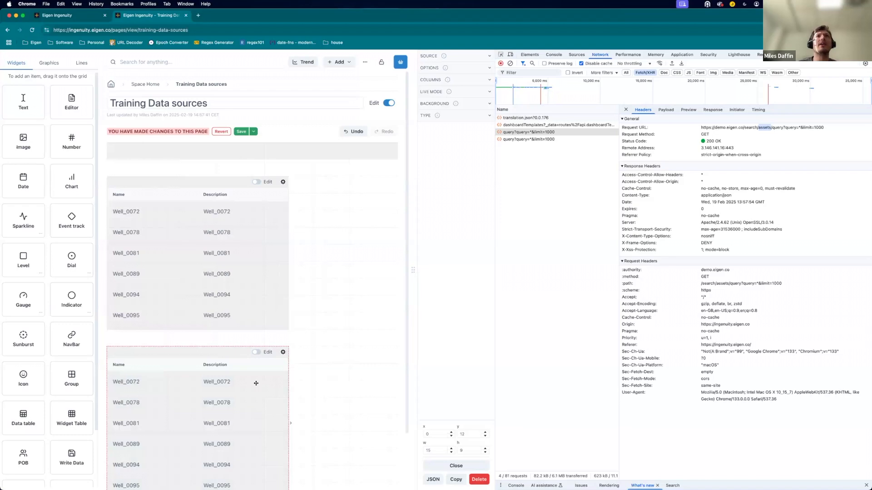
Set the copied table's search instance to historian and its query to *demo*, then save the page.
{"action": "left_click_drag", "start_coordinate": [495, 150], "coordinate": [679, 149]}
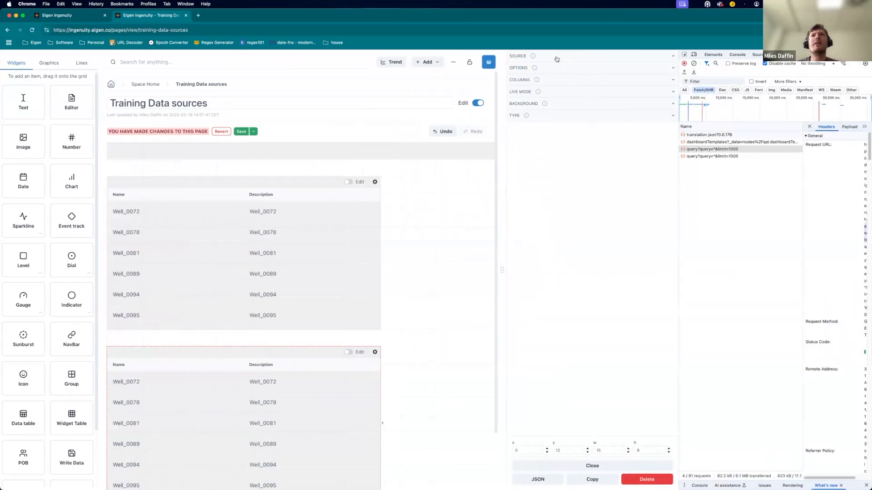
{"action": "left_click", "coordinate": [556, 57]}
{"action": "left_click", "coordinate": [543, 110]}
{"action": "double_click", "coordinate": [543, 111]}
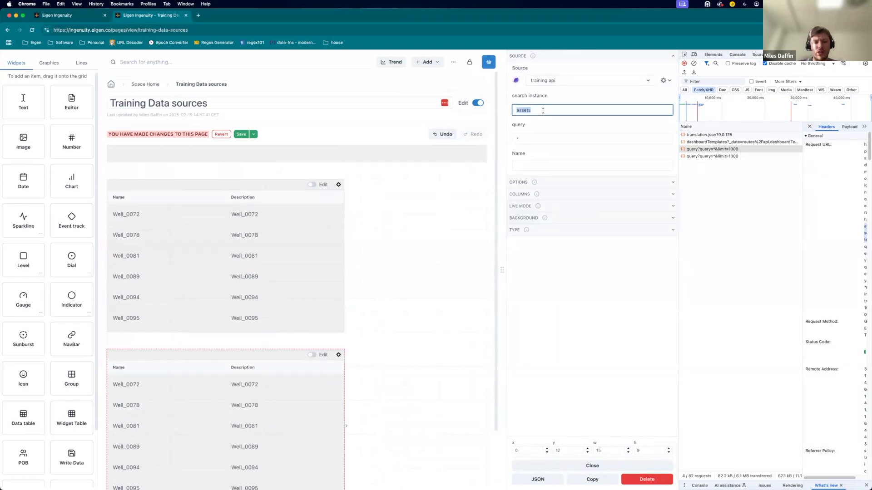
{"action": "type", "text": "historian"}
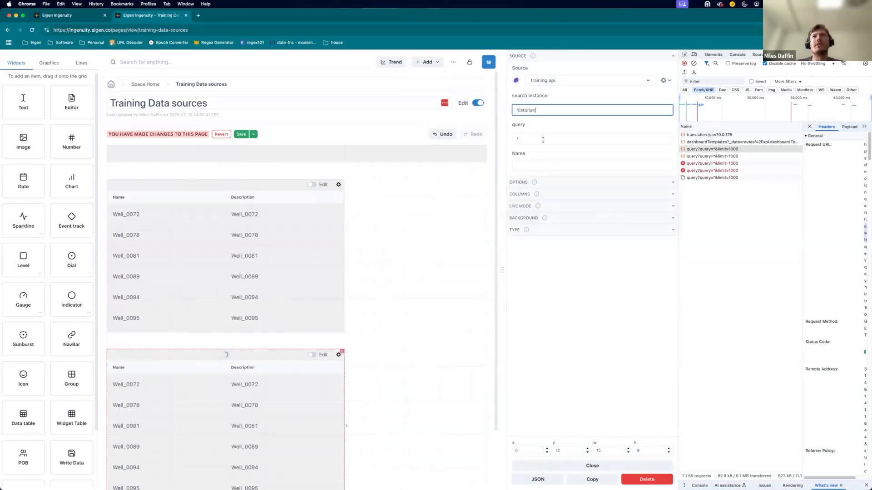
{"action": "left_click", "coordinate": [542, 138]}
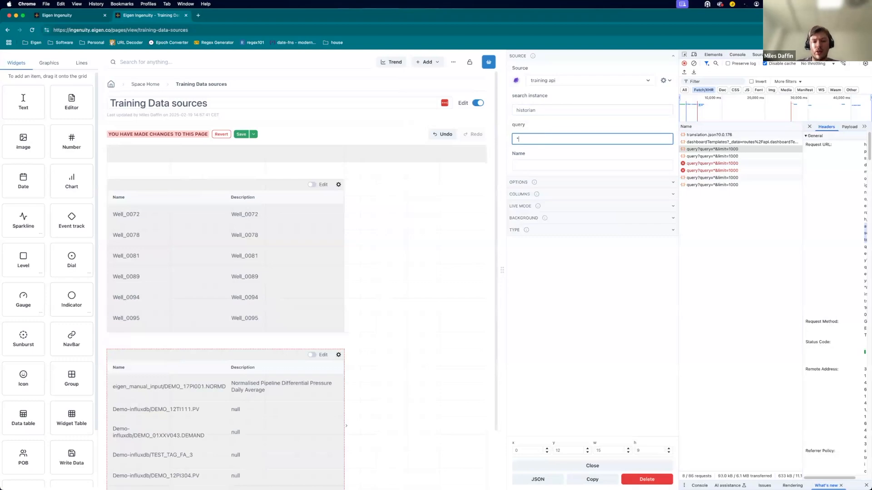
{"action": "type", "text": "pt"}
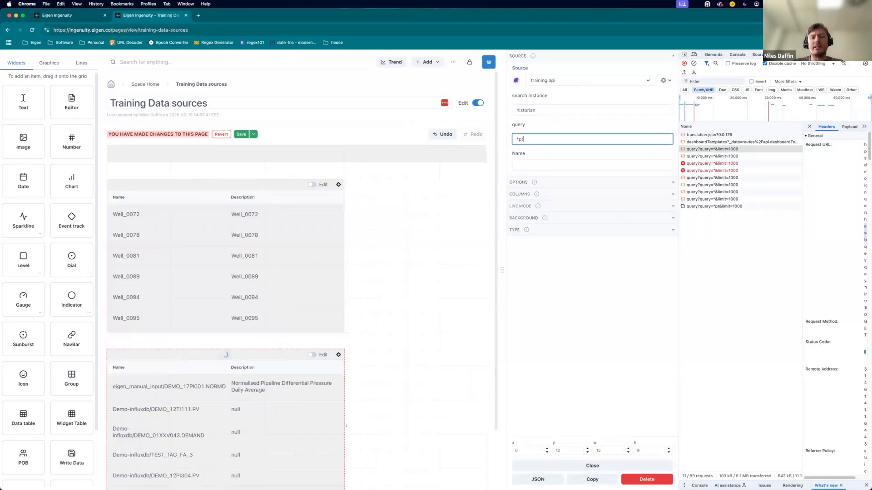
{"action": "type", "text": "*"}
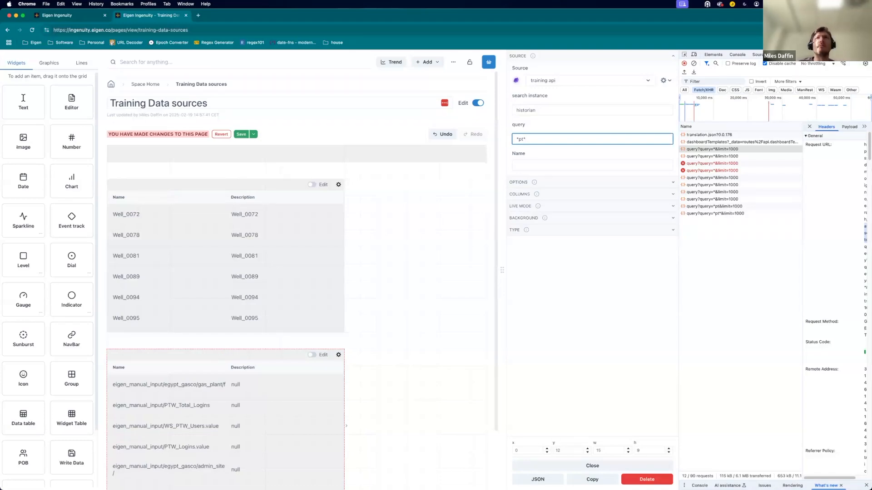
{"action": "key", "text": "BackSpace"}
{"action": "key", "text": "BackSpace"}
{"action": "type", "text": "demo"}
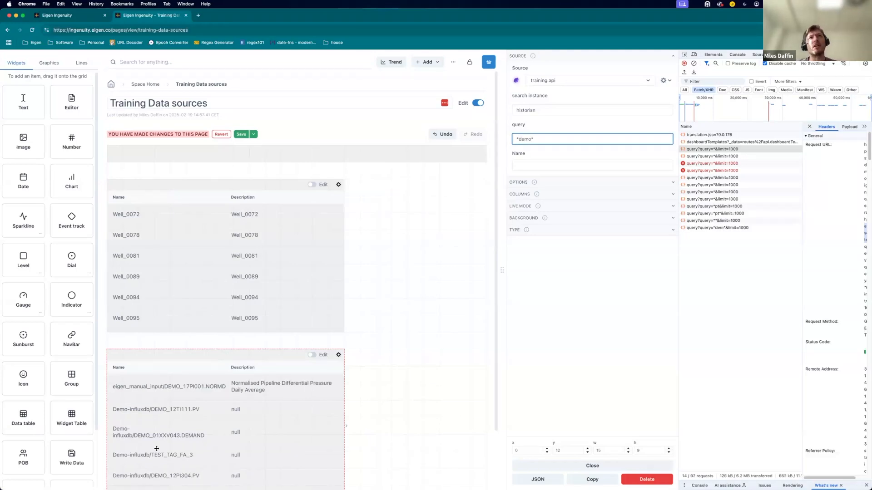
{"action": "left_click", "coordinate": [242, 135]}
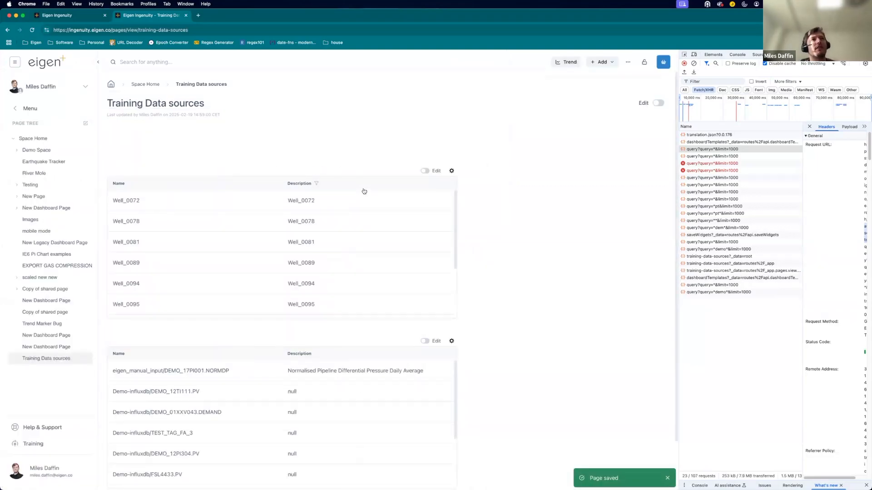
Review the datasource input documentation, the Search API wiki page and the search request in Postman.
{"action": "key", "text": "ctrl+Up"}
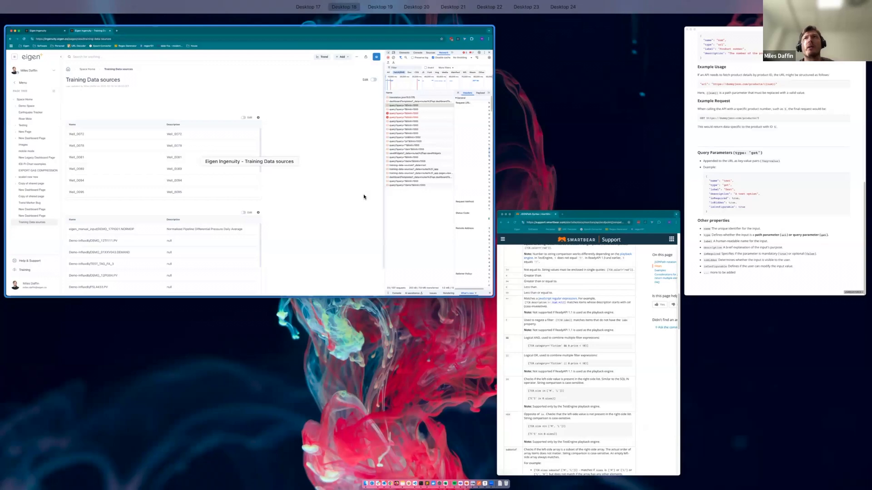
{"action": "left_click", "coordinate": [683, 107]}
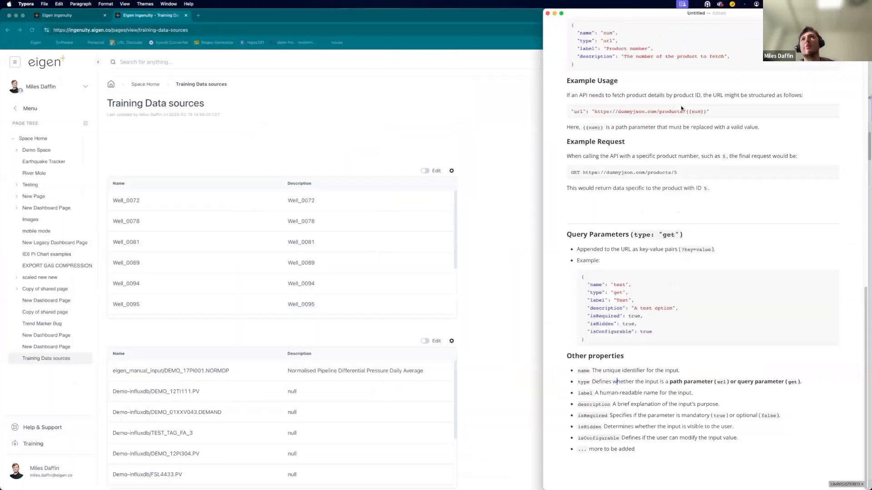
{"action": "scroll", "coordinate": [681, 106], "scroll_direction": "up", "scroll_amount": 3}
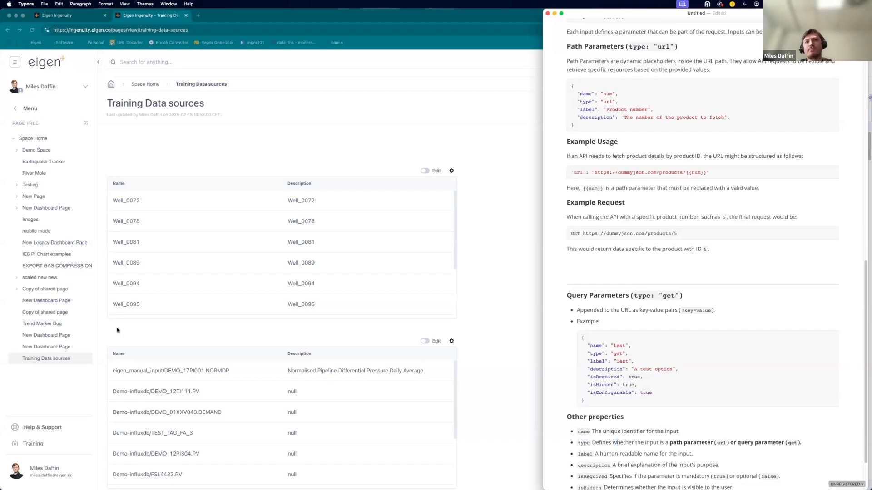
{"action": "left_click", "coordinate": [480, 272]}
{"action": "key", "text": "ctrl+Up"}
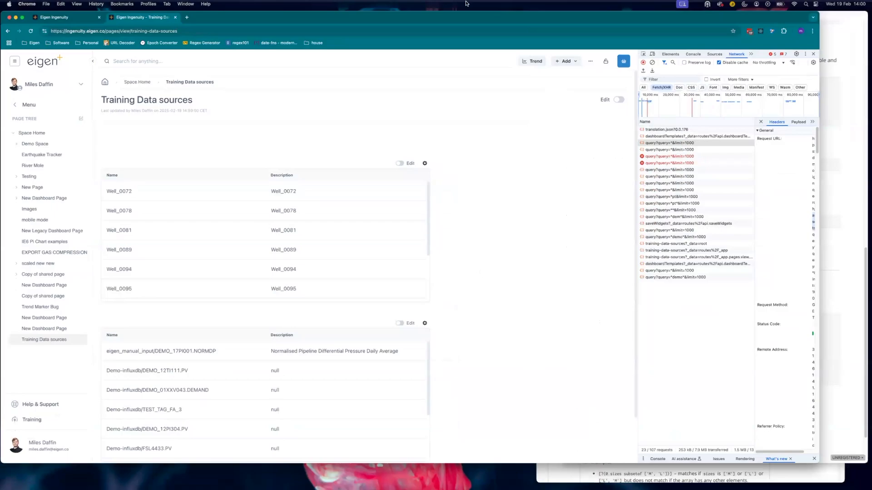
{"action": "left_click", "coordinate": [325, 28]}
{"action": "key", "text": "ctrl+Up"}
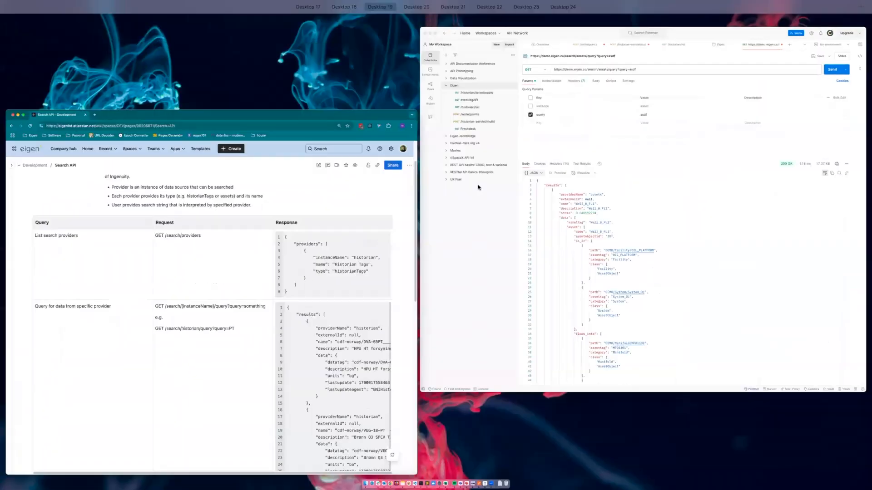
{"action": "left_click", "coordinate": [477, 185]}
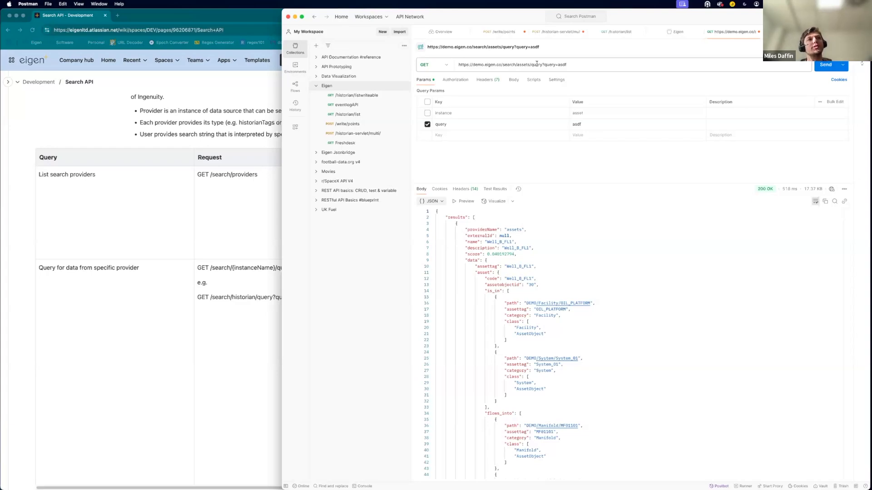
{"action": "key", "text": "ctrl+Up"}
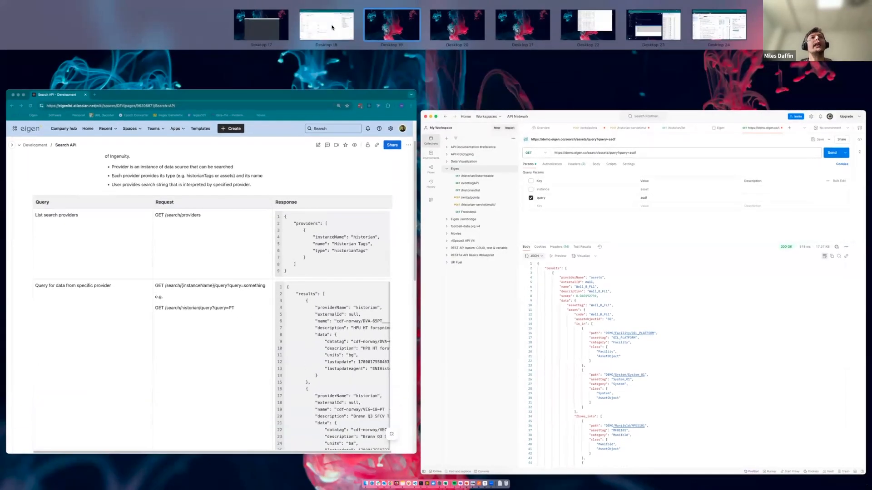
{"action": "left_click", "coordinate": [332, 25]}
Return to the datasources list and scroll through it to find the training api datasource.
{"action": "left_click", "coordinate": [74, 18]}
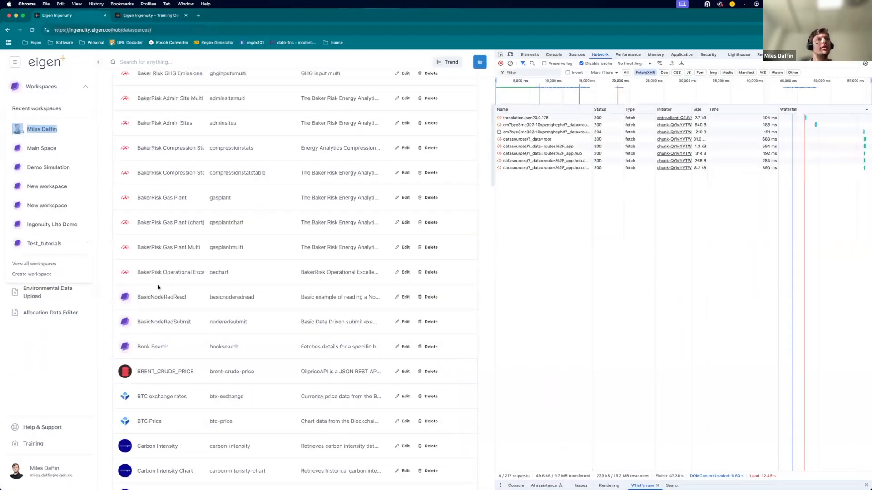
{"action": "left_click", "coordinate": [76, 376]}
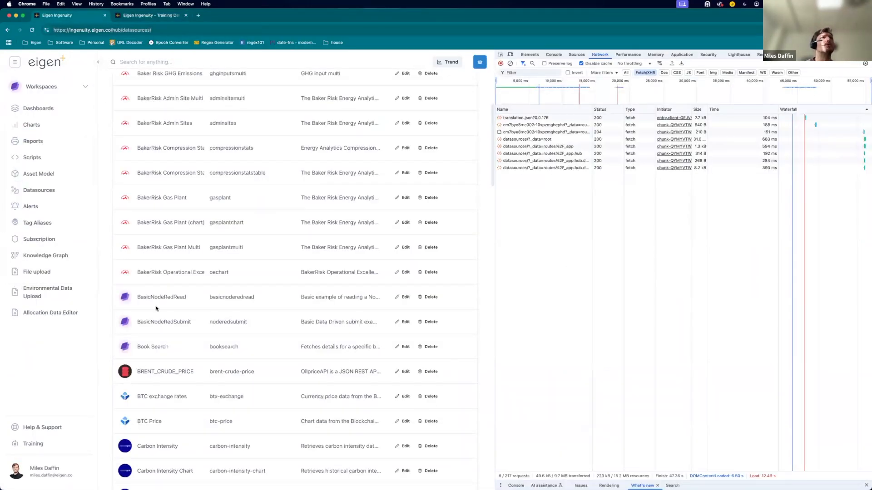
{"action": "scroll", "coordinate": [156, 309], "scroll_direction": "up", "scroll_amount": 4}
{"action": "scroll", "coordinate": [313, 270], "scroll_direction": "down", "scroll_amount": 20}
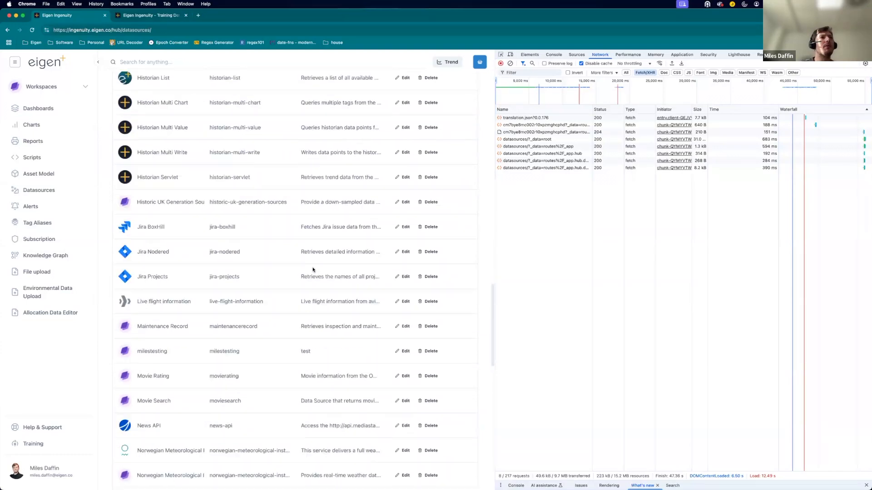
{"action": "scroll", "coordinate": [165, 325], "scroll_direction": "down", "scroll_amount": 5}
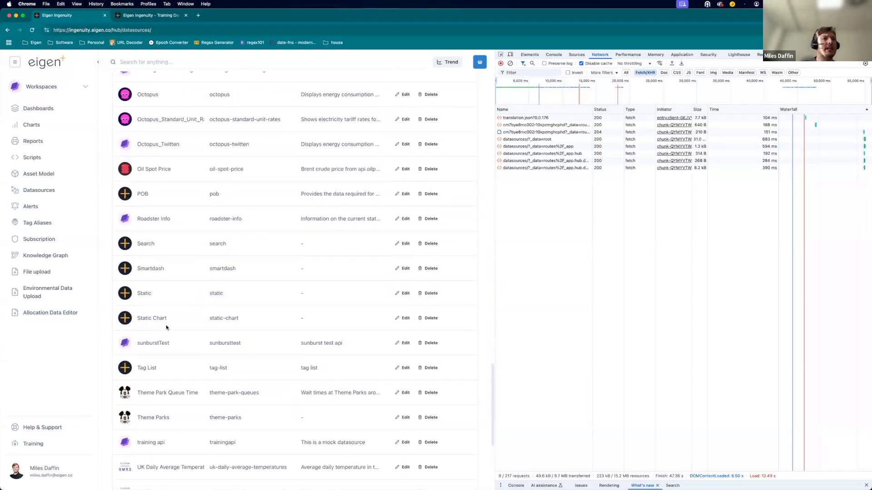
{"action": "scroll", "coordinate": [166, 325], "scroll_direction": "down", "scroll_amount": 3}
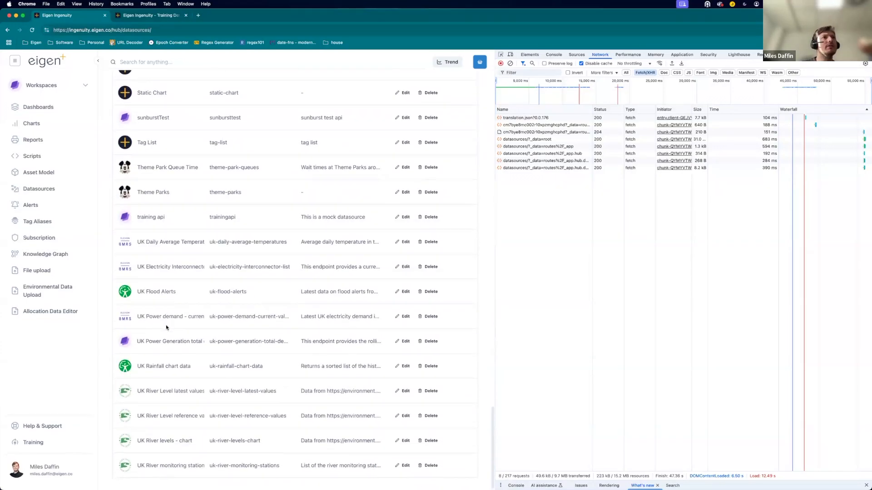
Open the training api datasource for editing and test its preview with search instance assets and query *.
{"action": "left_click", "coordinate": [403, 235]}
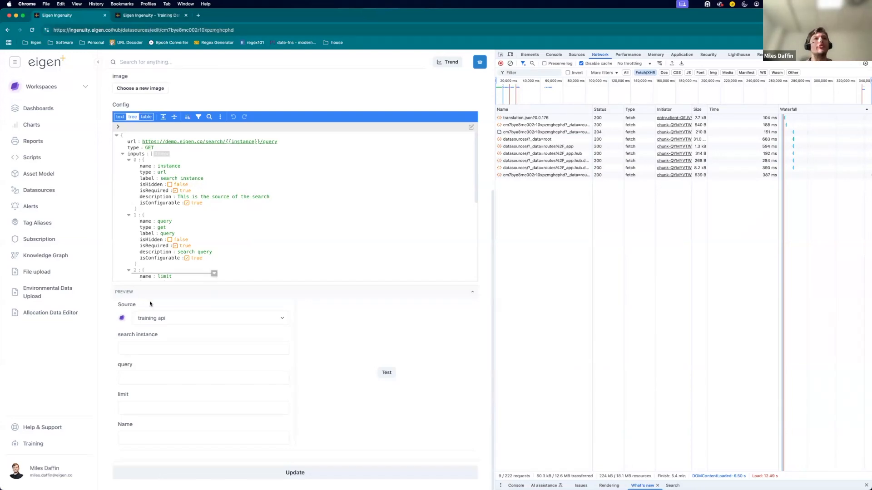
{"action": "left_click", "coordinate": [164, 349]}
{"action": "left_click", "coordinate": [162, 378]}
{"action": "left_click", "coordinate": [159, 377]}
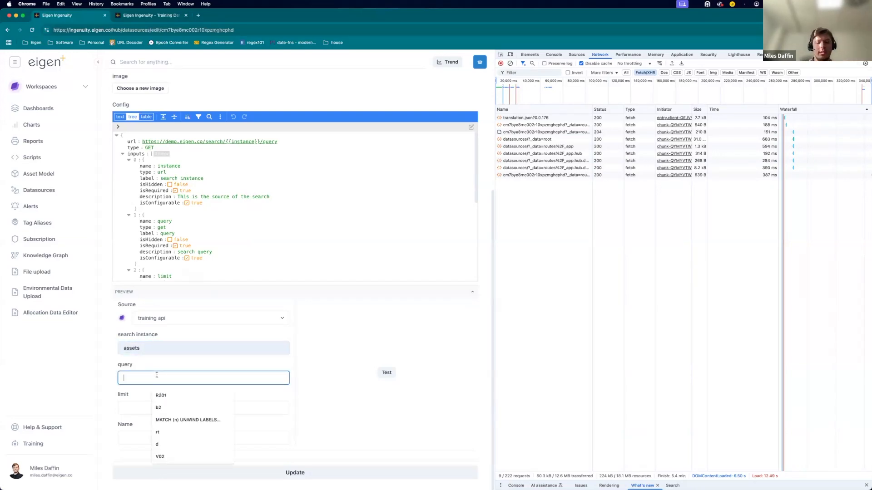
{"action": "type", "text": "*"}
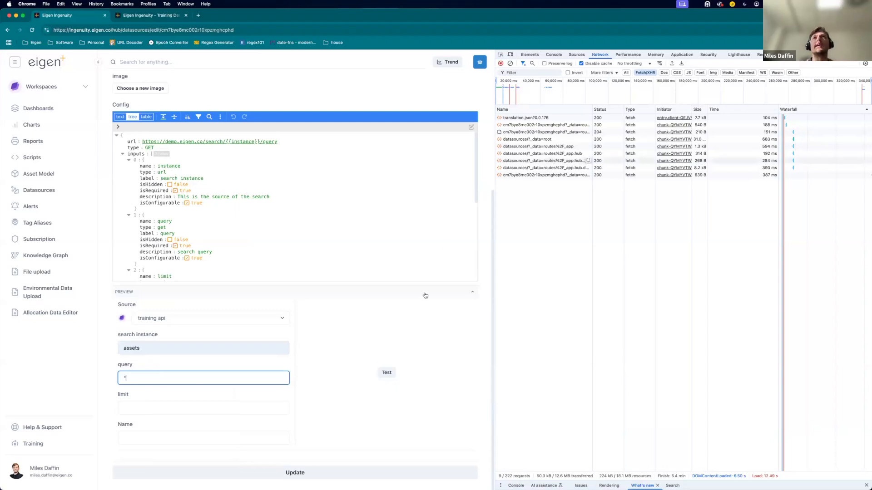
{"action": "left_click", "coordinate": [385, 372]}
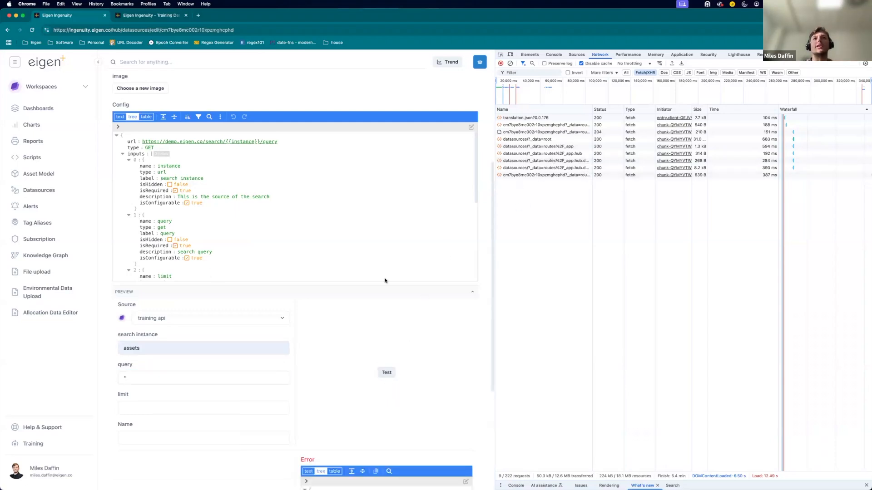
Set the preview limit to 1000 and run the datasource test again.
{"action": "scroll", "coordinate": [254, 391], "scroll_direction": "down", "scroll_amount": 1}
{"action": "left_click", "coordinate": [239, 390]}
{"action": "type", "text": "1000"}
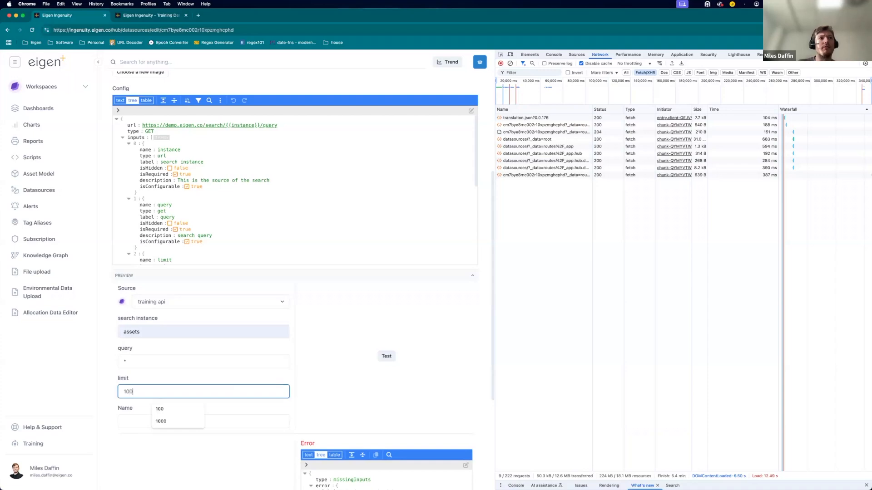
{"action": "left_click", "coordinate": [386, 357]}
Inspect the search request's URL and headers in the browser's network panel.
{"action": "left_click", "coordinate": [529, 182]}
{"action": "left_click_drag", "start_coordinate": [701, 128], "coordinate": [823, 129]}
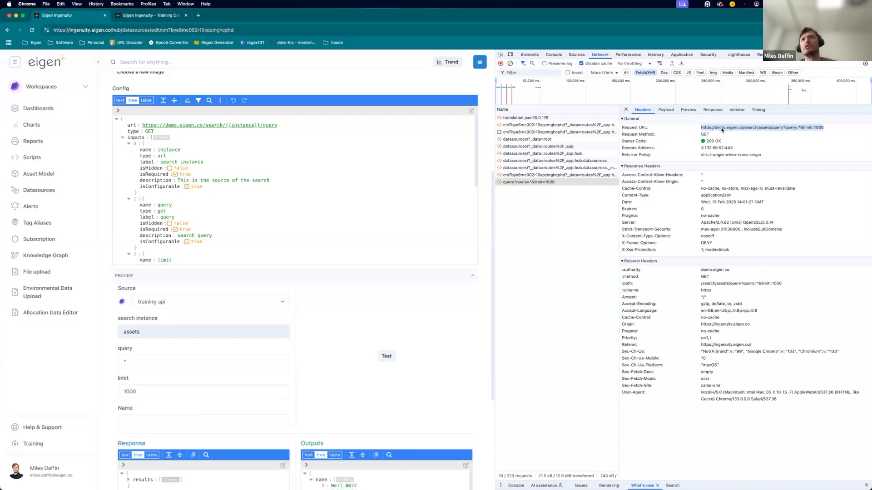
{"action": "double_click", "coordinate": [705, 135]}
{"action": "triple_click", "coordinate": [705, 141]}
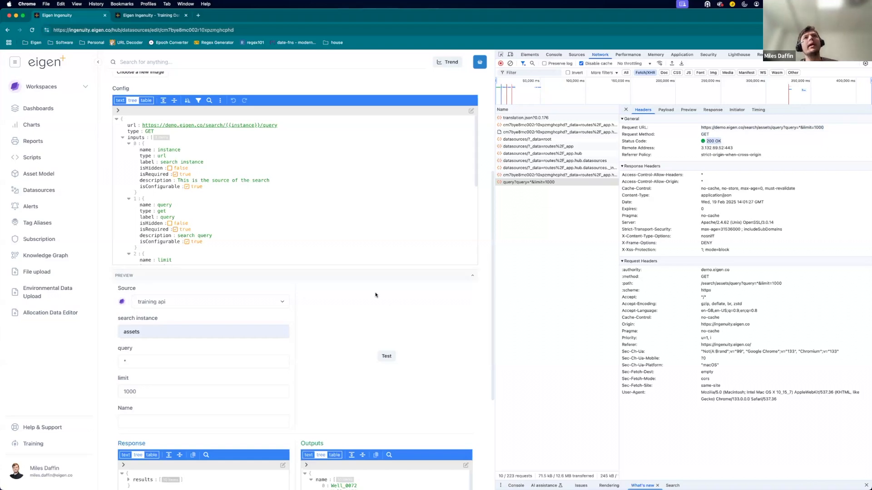
Switch to Typora to view the datasource input documentation beside the datasource editor.
{"action": "key", "text": "ctrl+Up"}
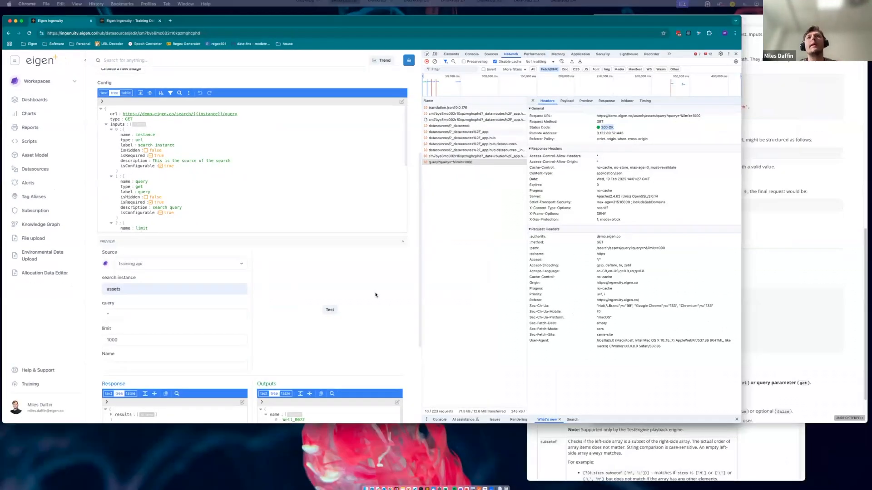
{"action": "left_click", "coordinate": [541, 243]}
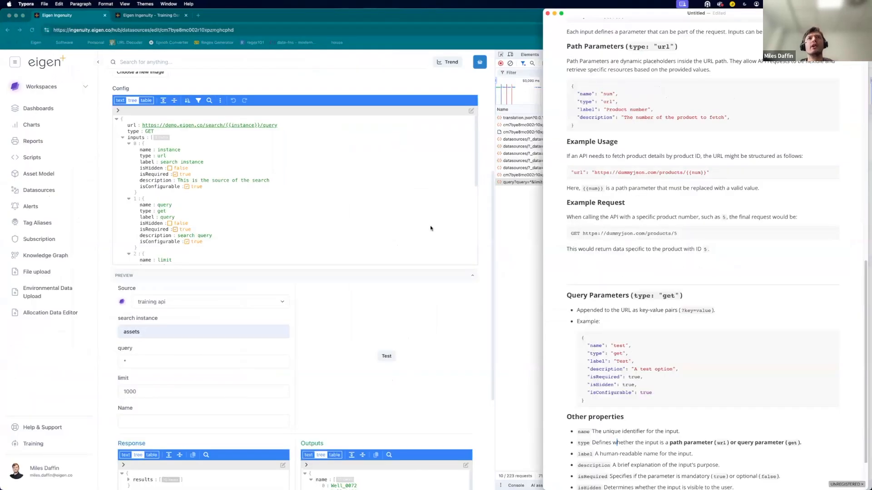
{"action": "scroll", "coordinate": [430, 228], "scroll_direction": "up", "scroll_amount": 5}
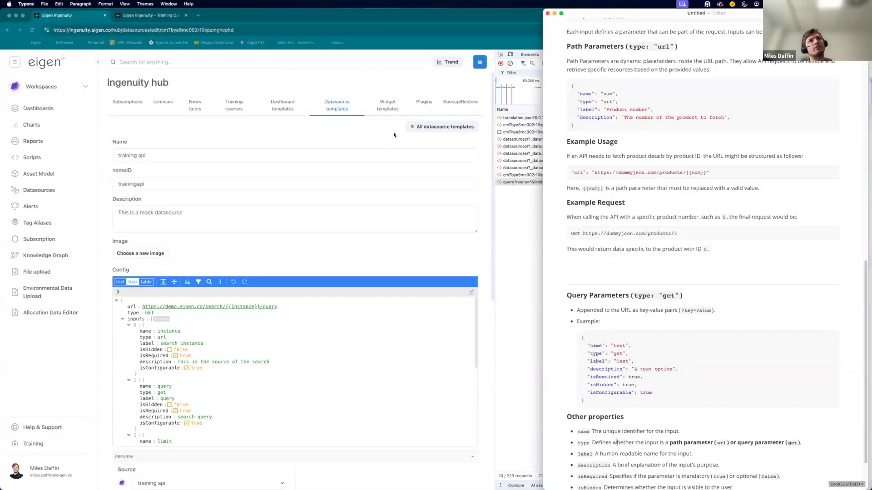